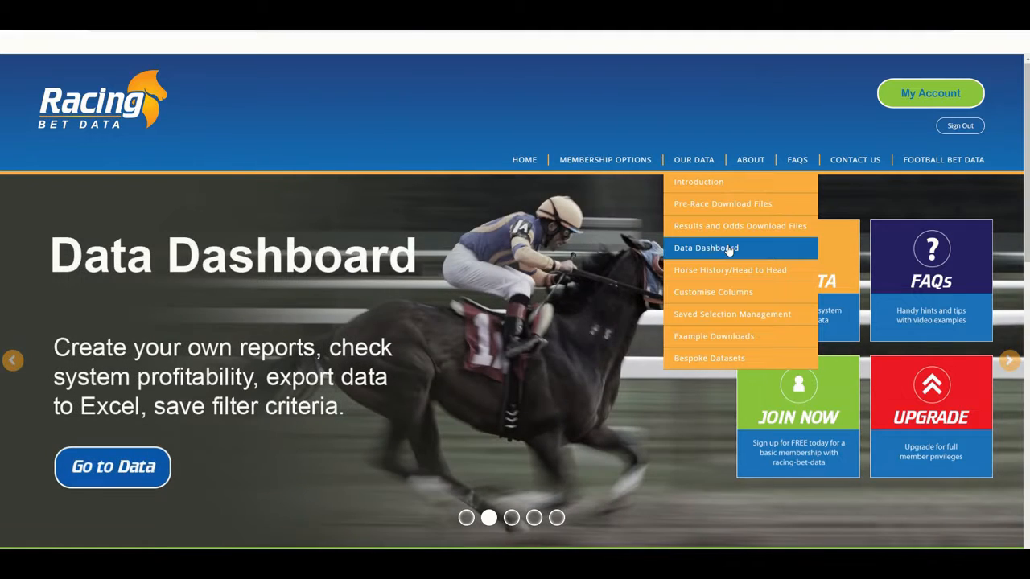
Open the Customise Columns settings and put the row of column checkboxes into edit mode
click(728, 294)
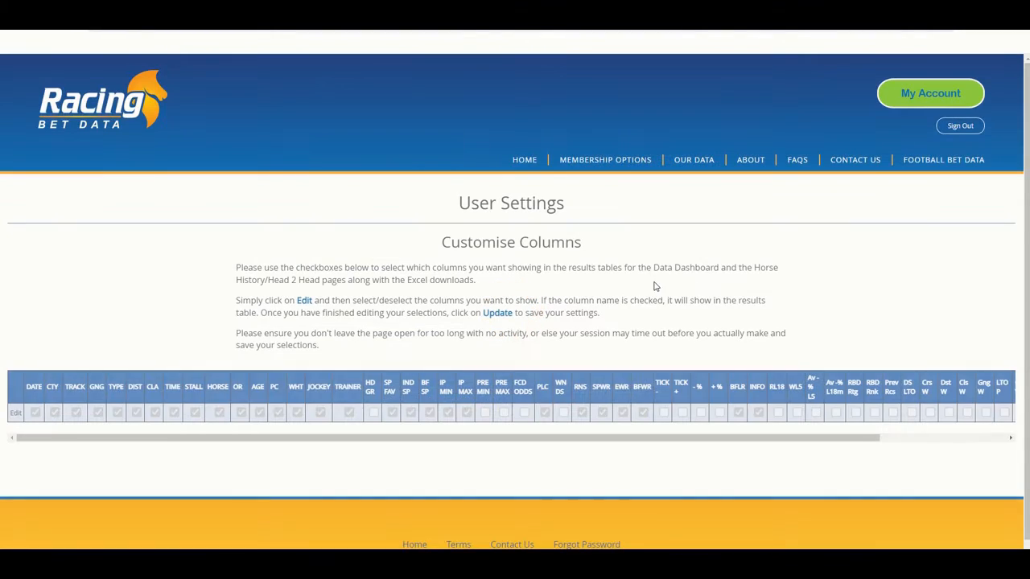
scroll(640, 284, down, 1)
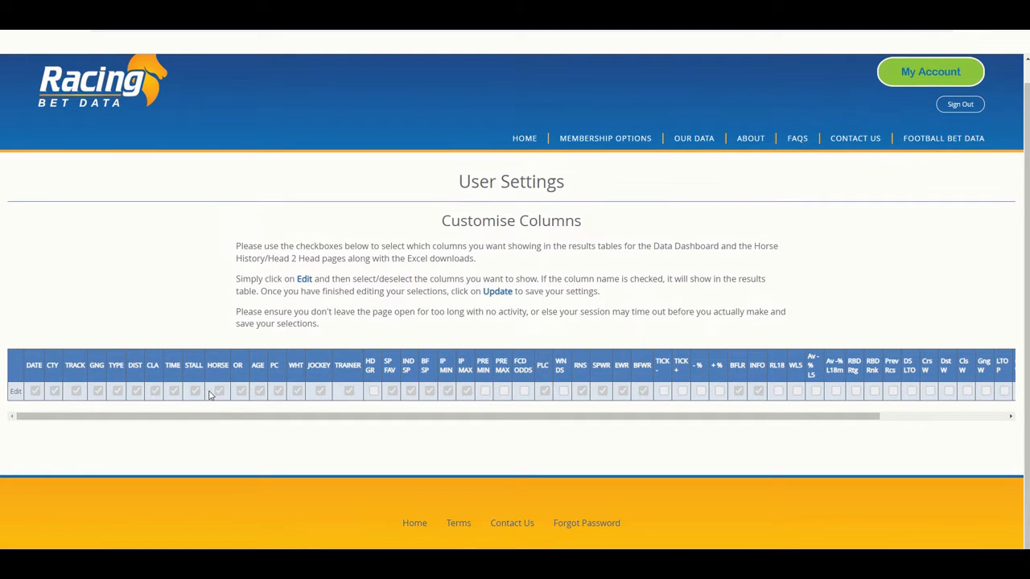
click(14, 393)
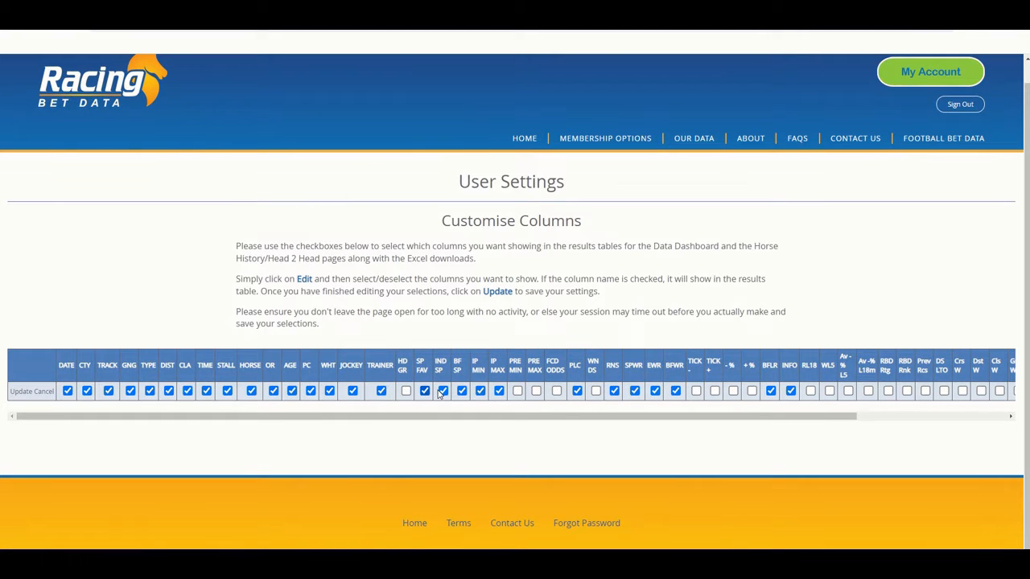
Review the column checkboxes from DATE through BF Rank and save the column selection
mouse_move(515, 419)
mouse_down()
mouse_move(620, 417)
mouse_move(528, 419)
mouse_up()
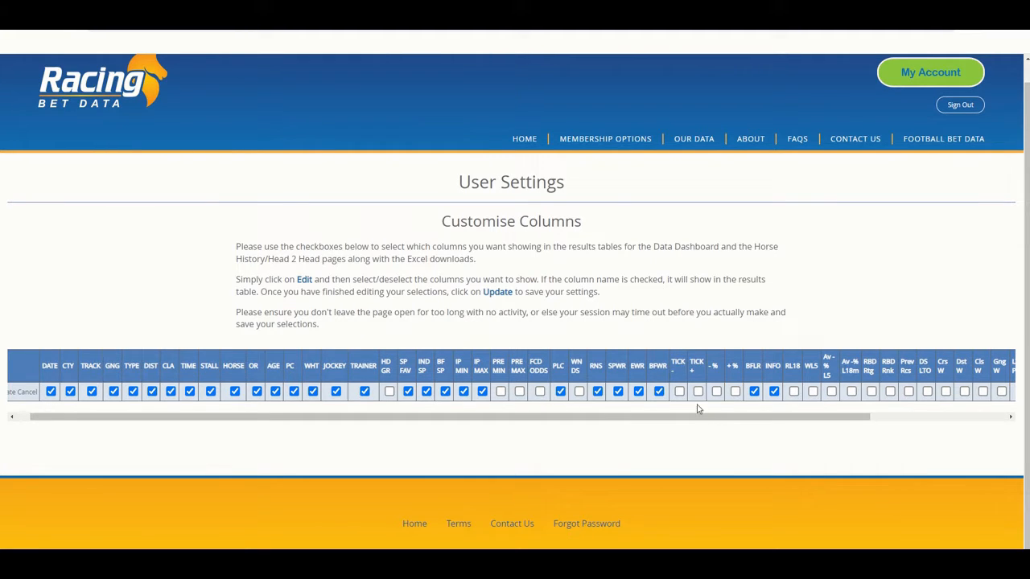
drag(719, 418, 878, 419)
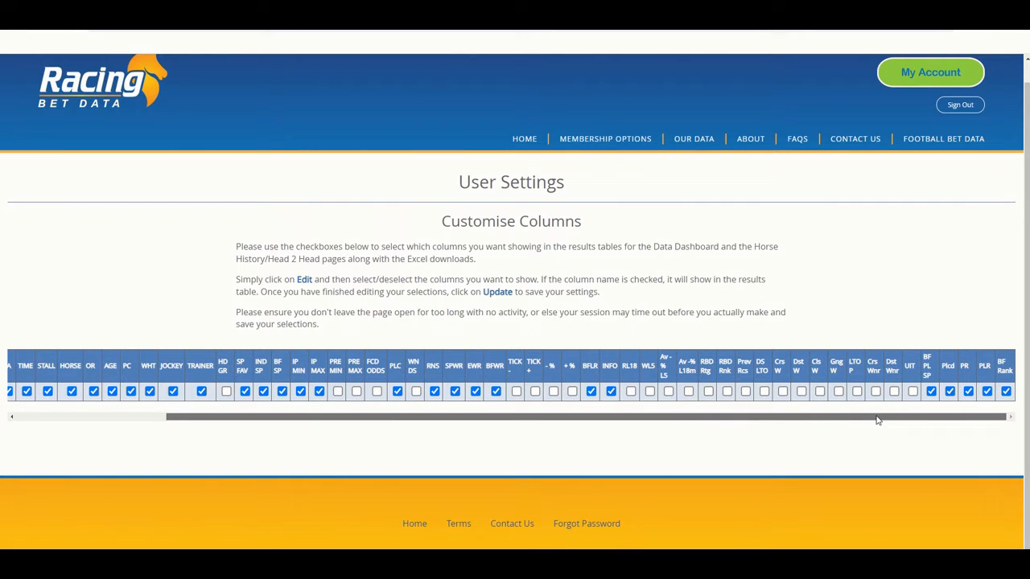
drag(878, 419, 577, 423)
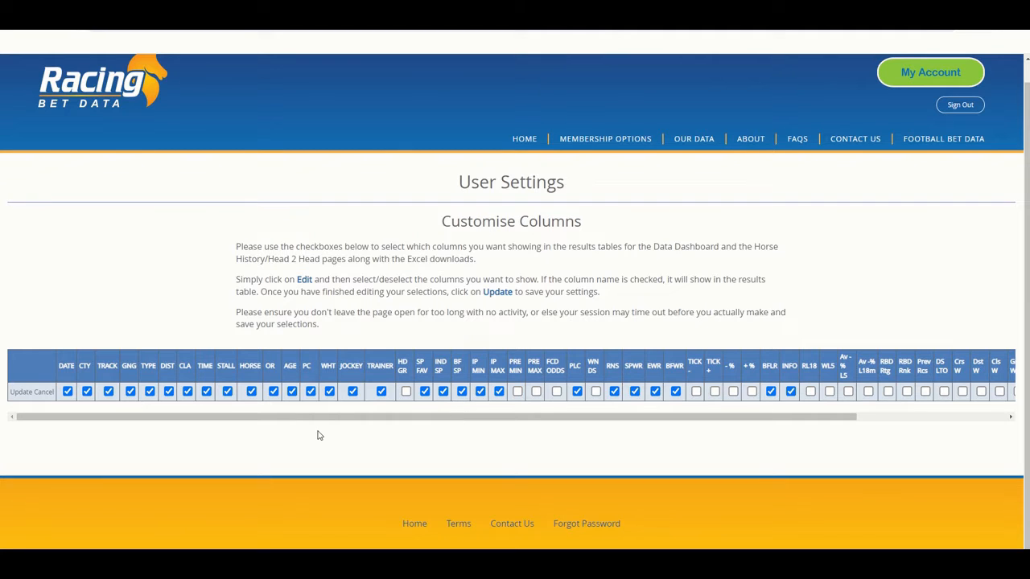
click(21, 393)
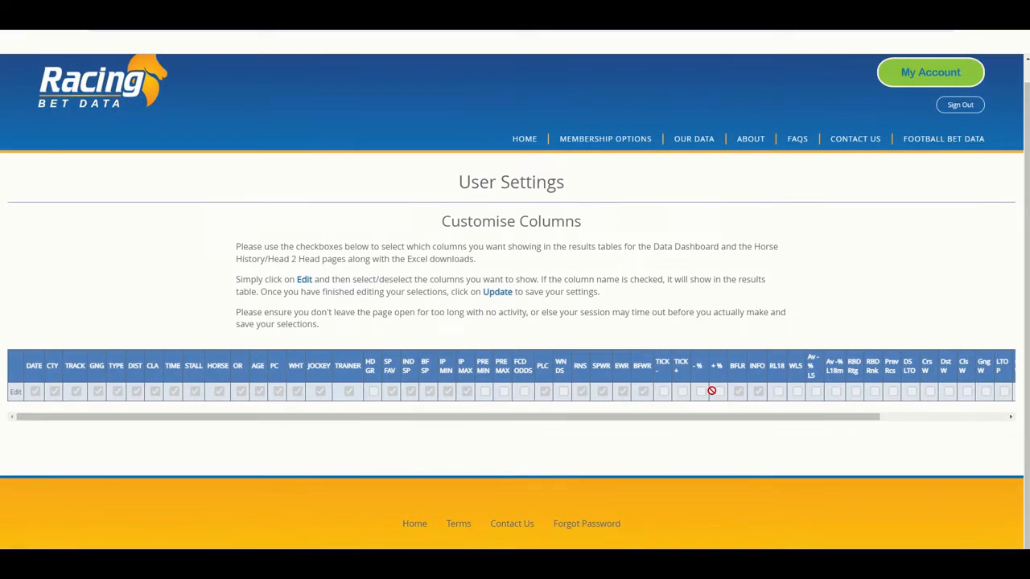
Open the Data Dashboard and set the day filter at the end of the form to Yesterday
mouse_move(691, 157)
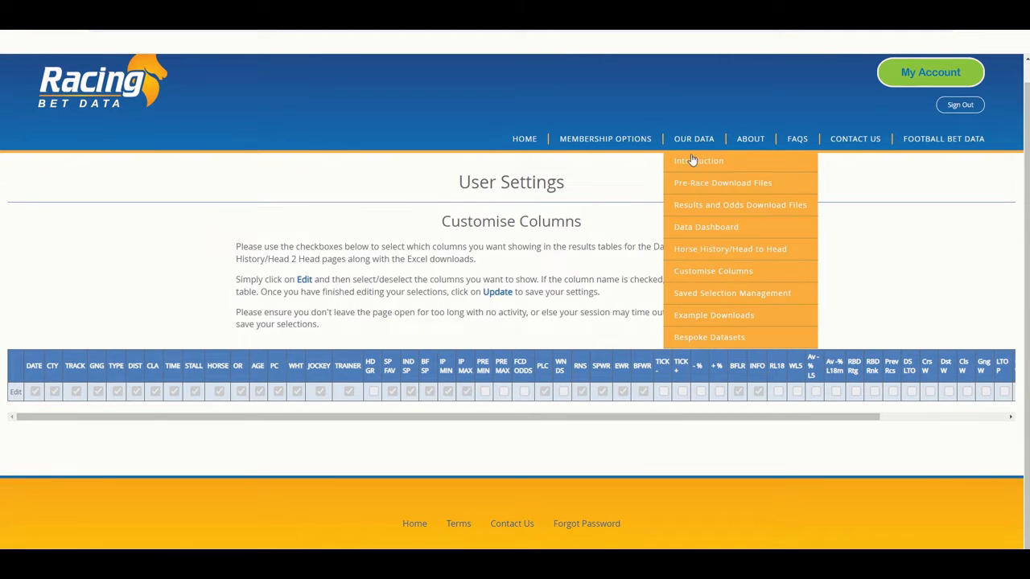
click(712, 249)
scroll(711, 251, down, 10)
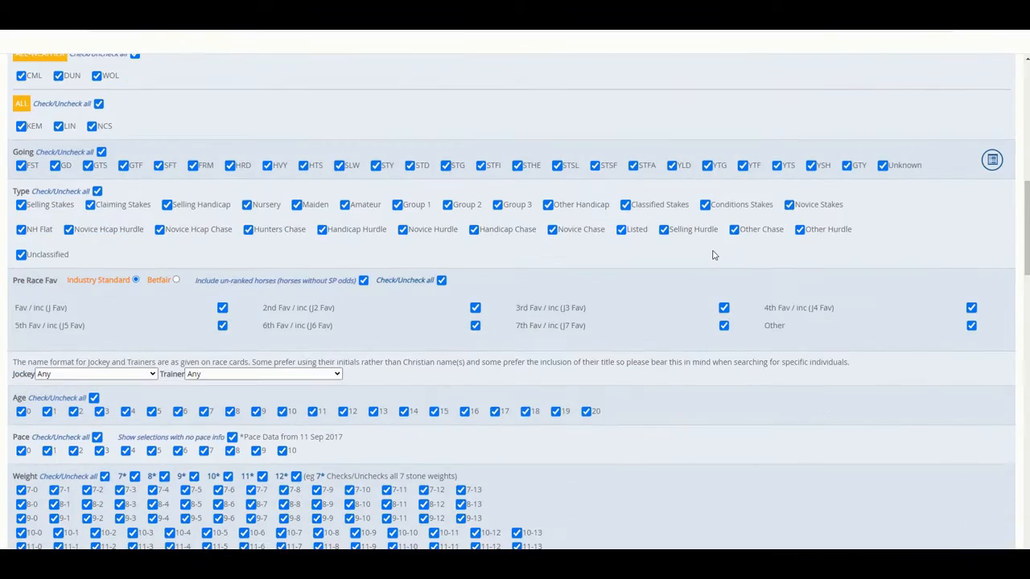
scroll(712, 255, down, 10)
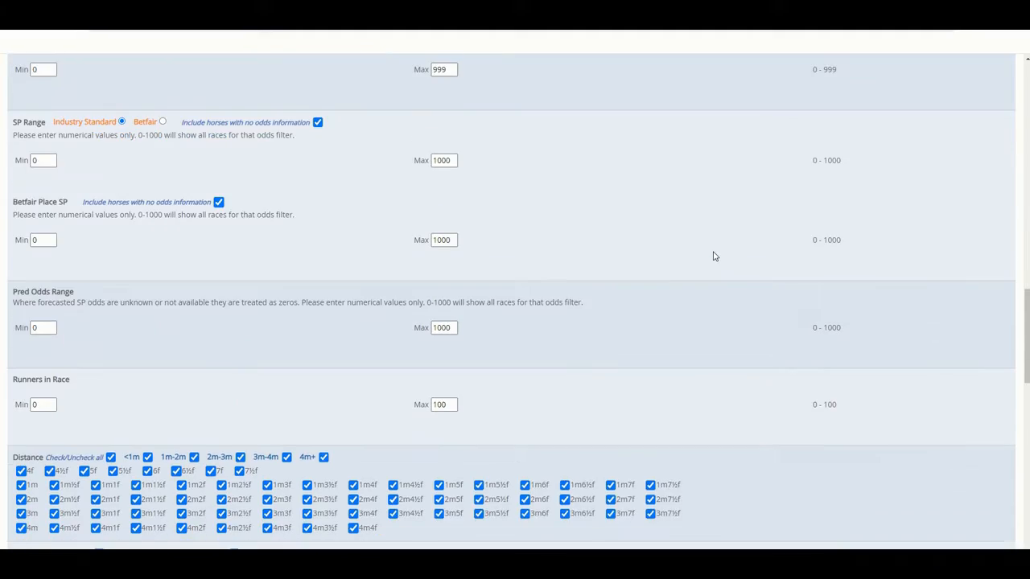
scroll(713, 256, down, 15)
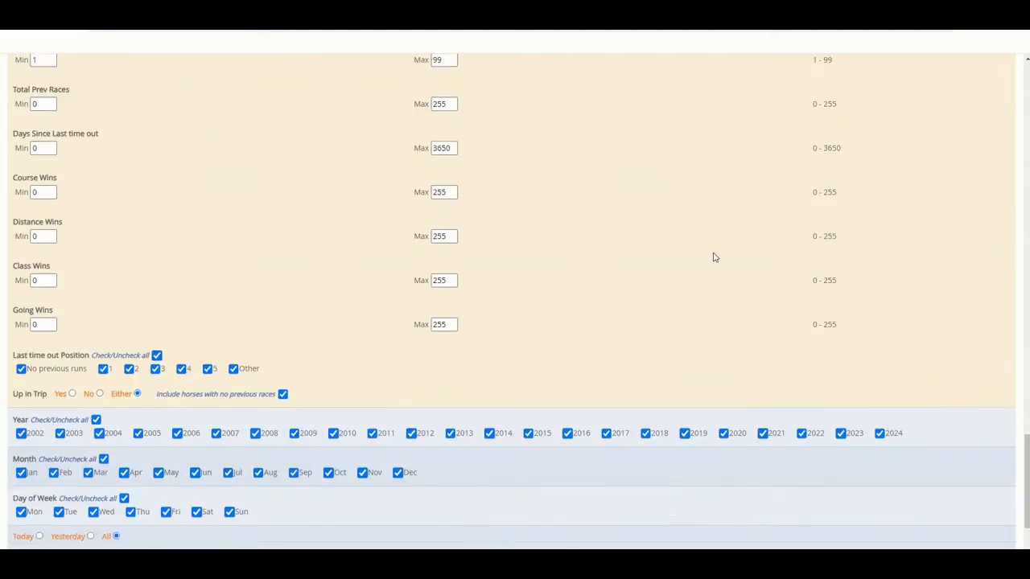
scroll(713, 256, down, 3)
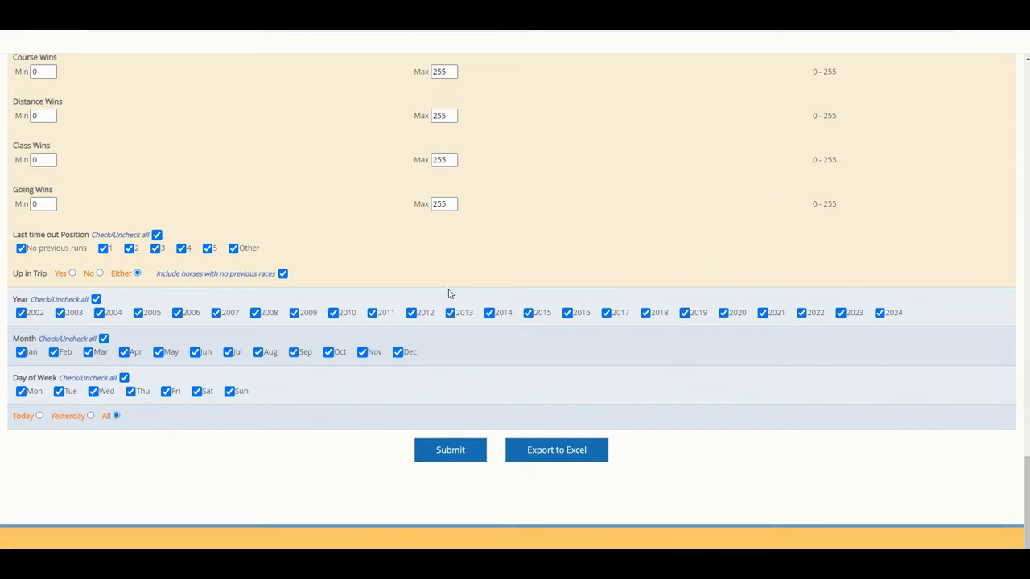
click(91, 416)
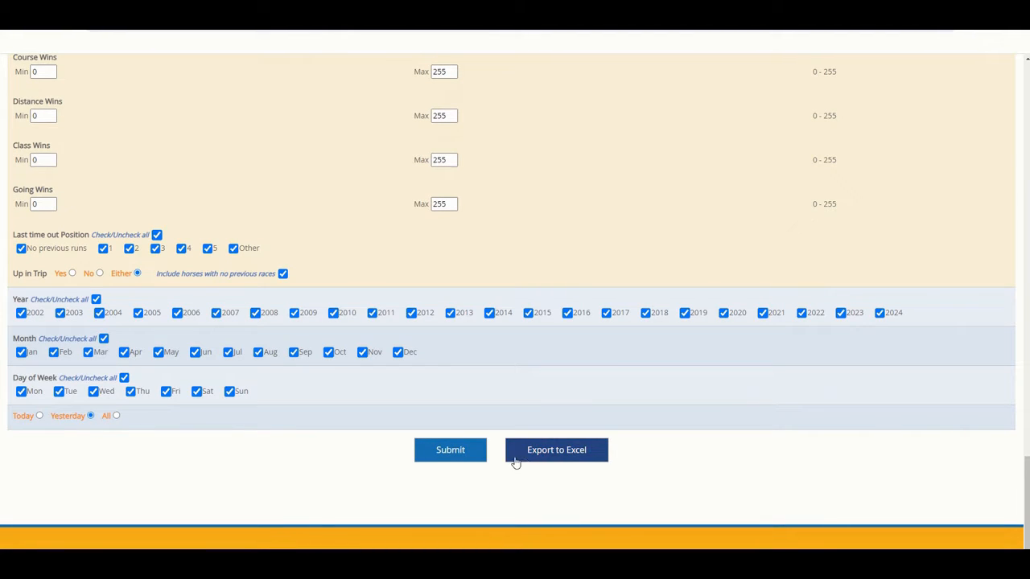
Export yesterday's race data to Excel and open the downloaded workbook RBDResultsNEW (34).xlsx
click(552, 456)
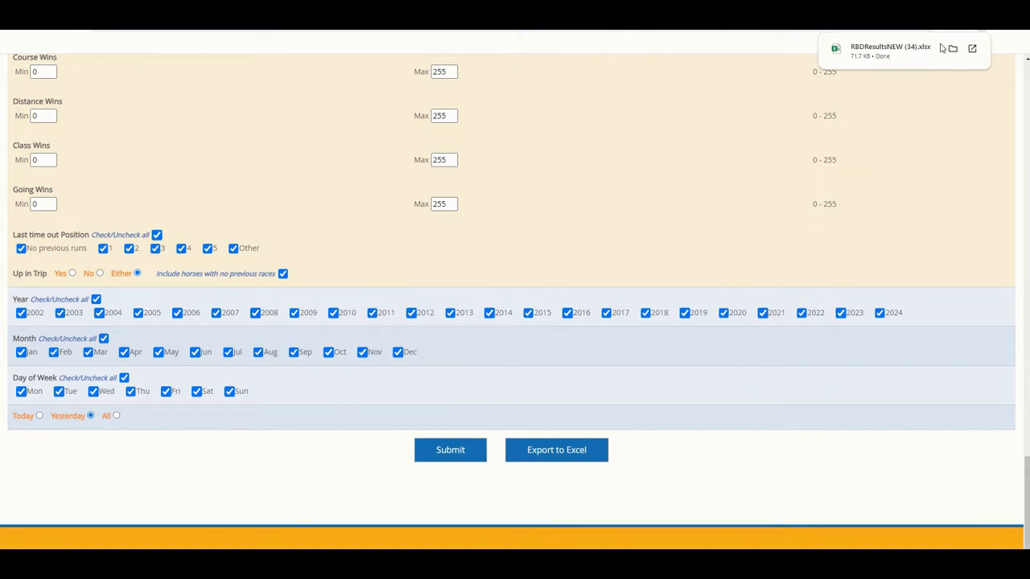
click(910, 53)
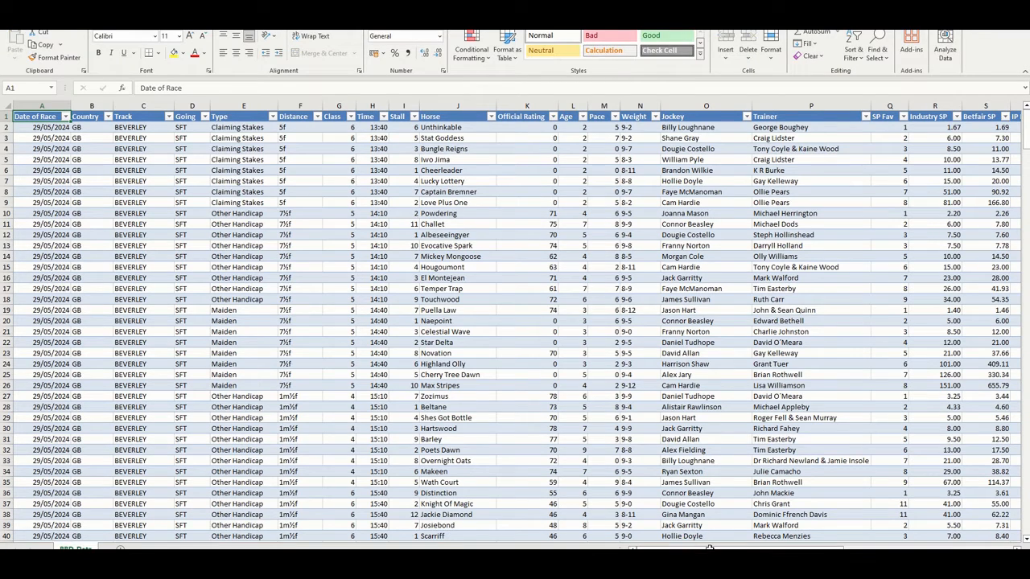
mouse_move(729, 548)
mouse_down()
mouse_move(895, 548)
mouse_move(734, 548)
mouse_up()
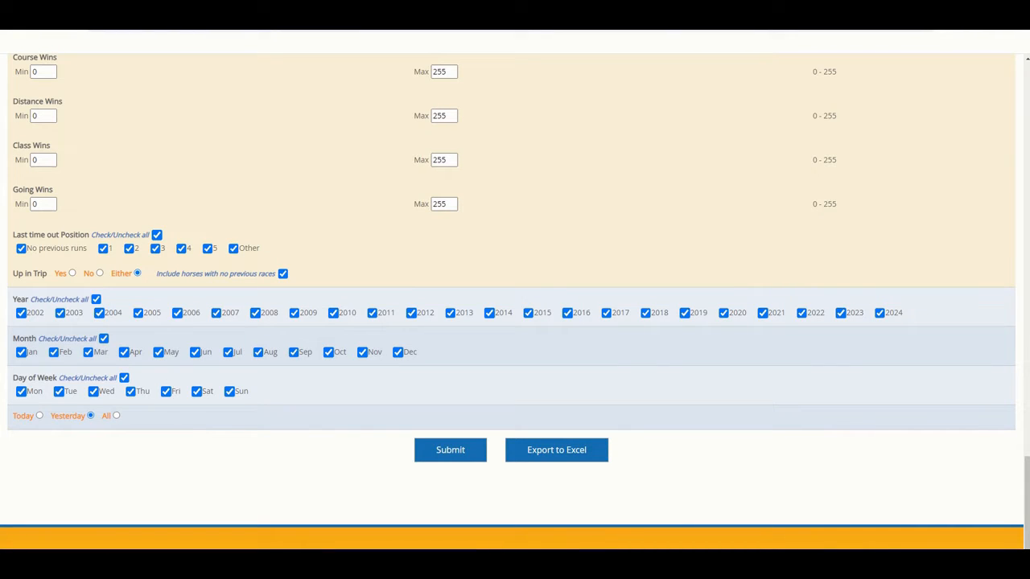
Sort the Dropbox Years folder by date modified, newest first, and open the 2024 workbook
drag(638, 156, 553, 108)
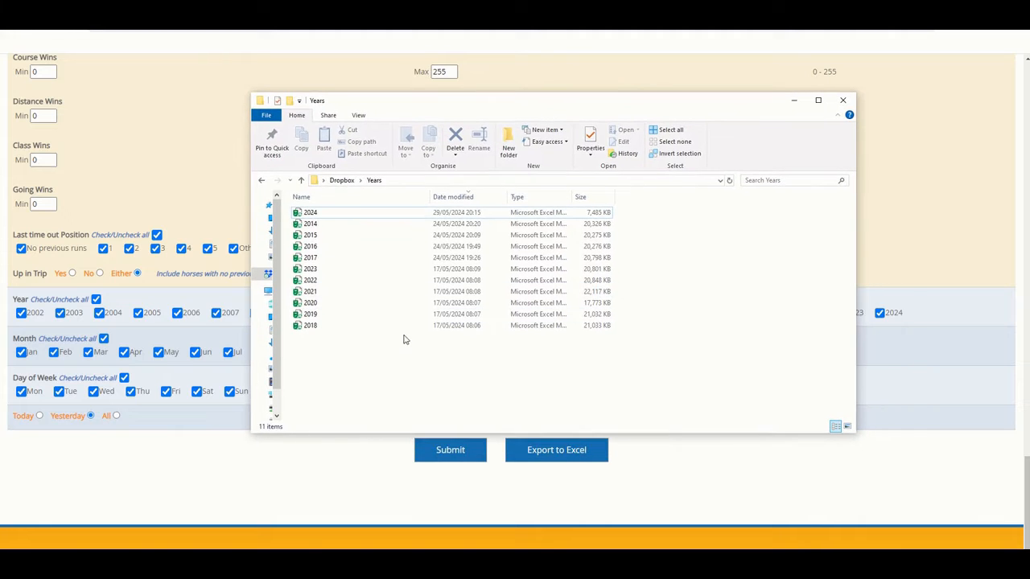
click(447, 198)
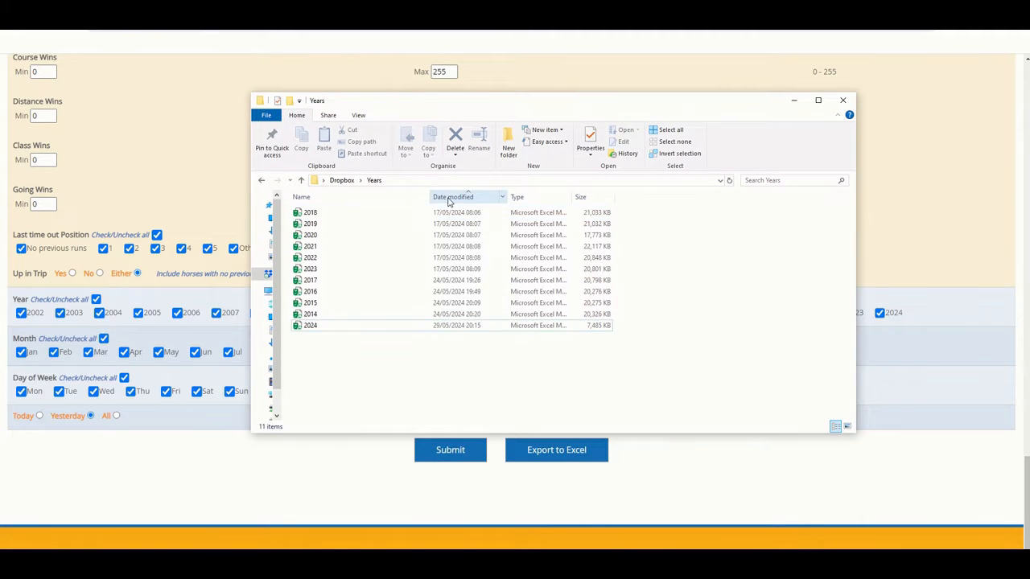
click(455, 197)
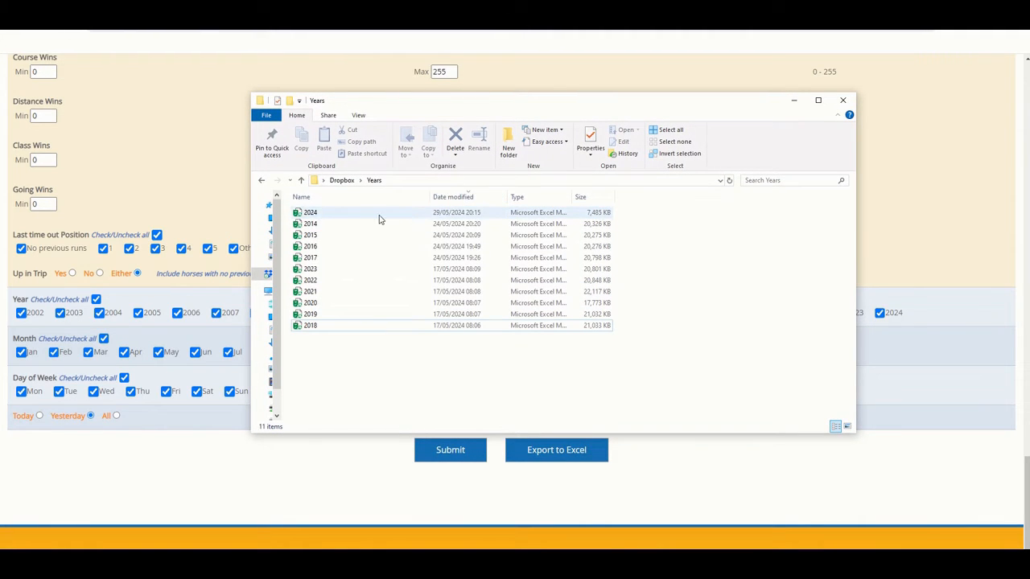
click(330, 215)
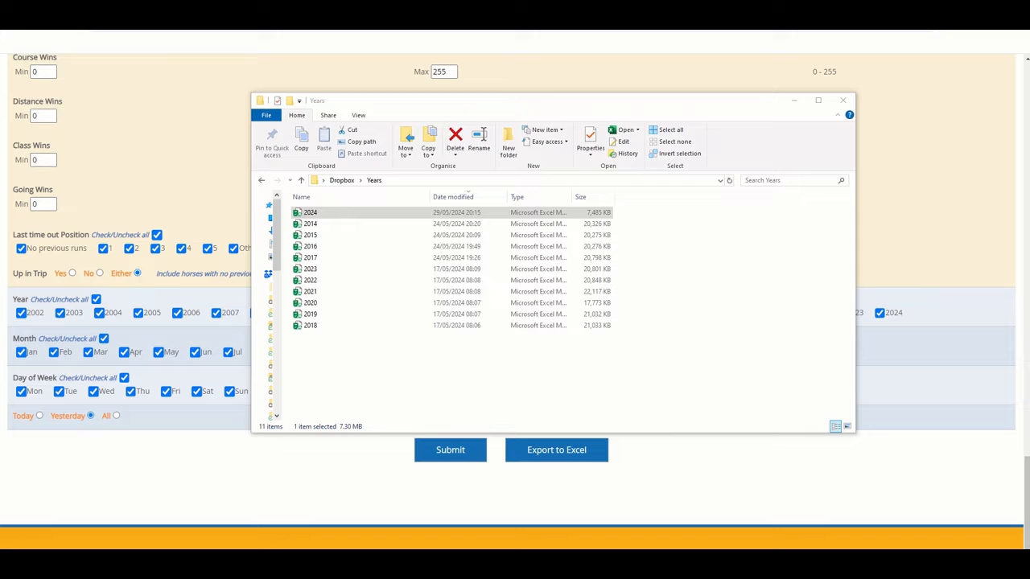
double_click(333, 213)
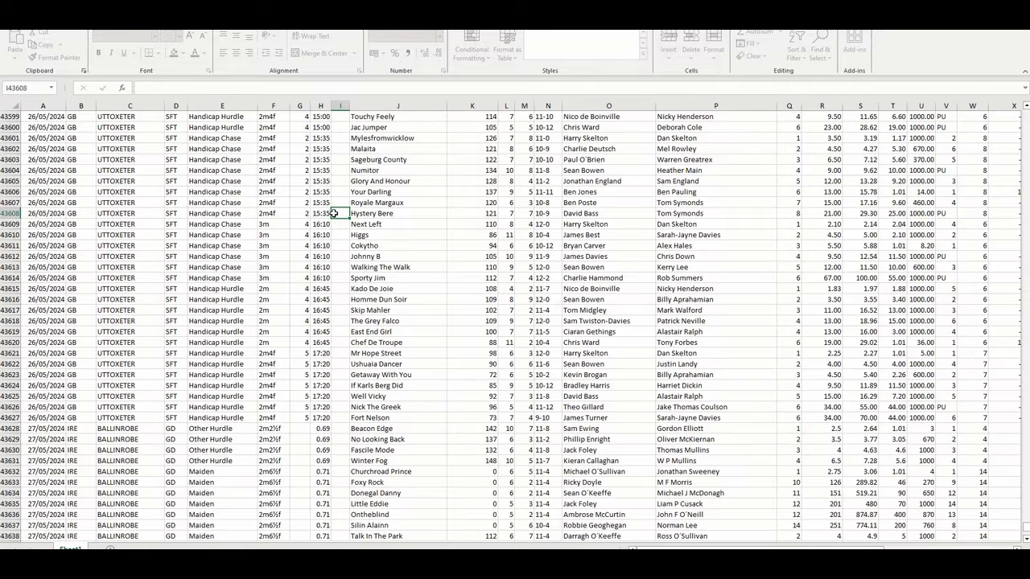
Go to the end of the date column in the 2024 workbook and select the first empty cell, A43989
click(54, 332)
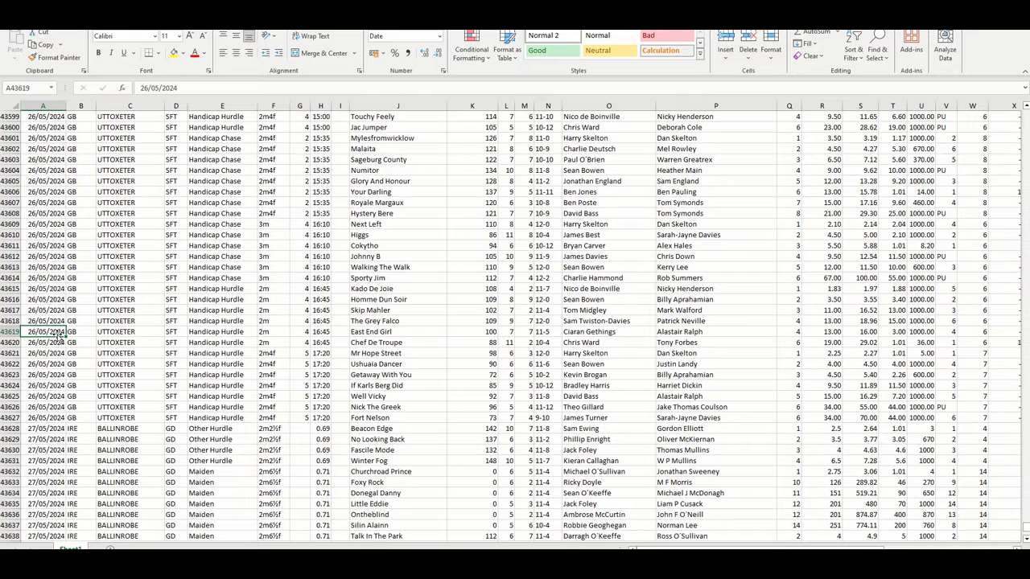
key(ctrl+shift+Down)
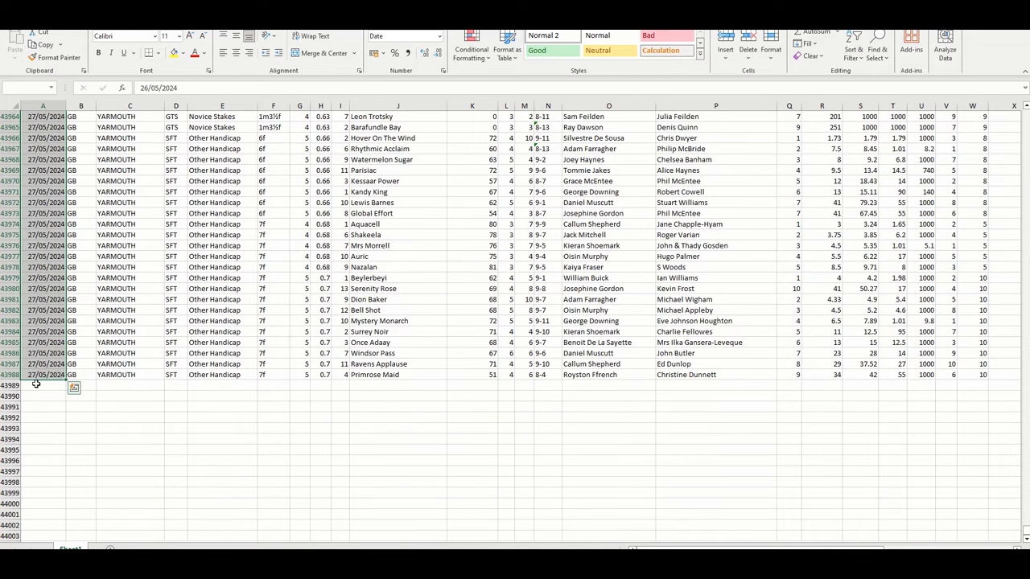
click(37, 385)
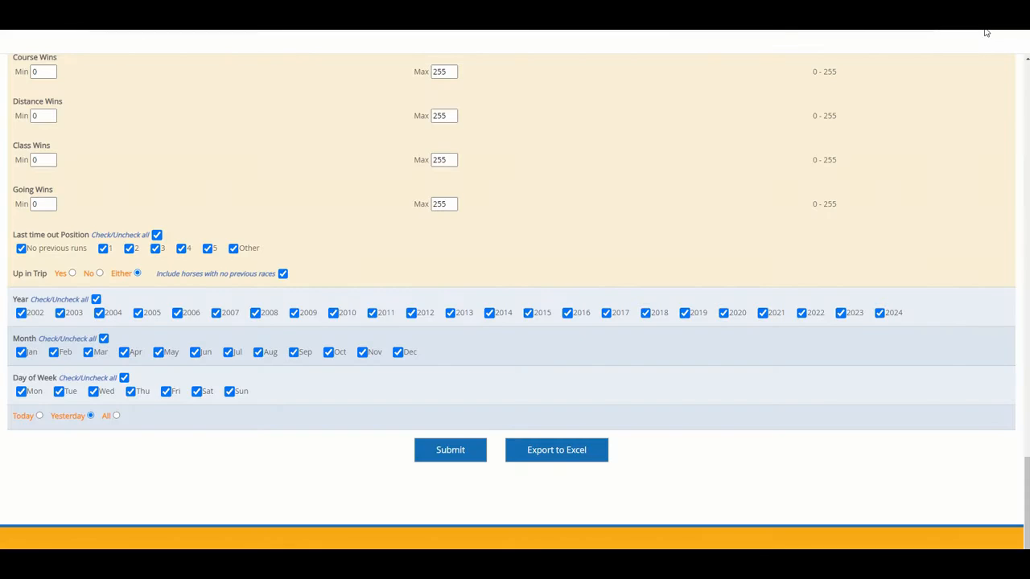
Return to the exported results workbook and copy all data rows of the RBD_Data table without the header
key(ctrl+j)
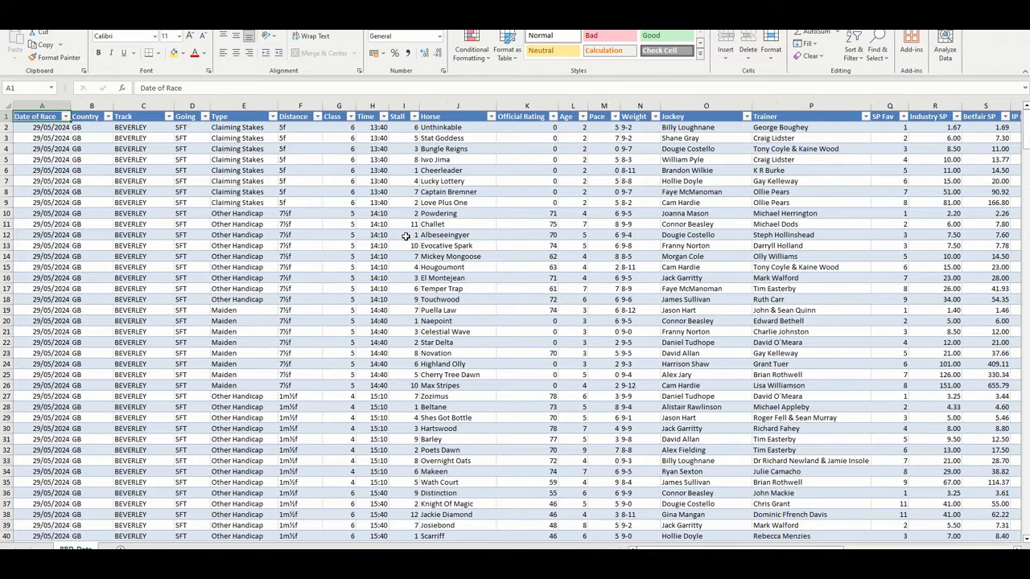
click(59, 131)
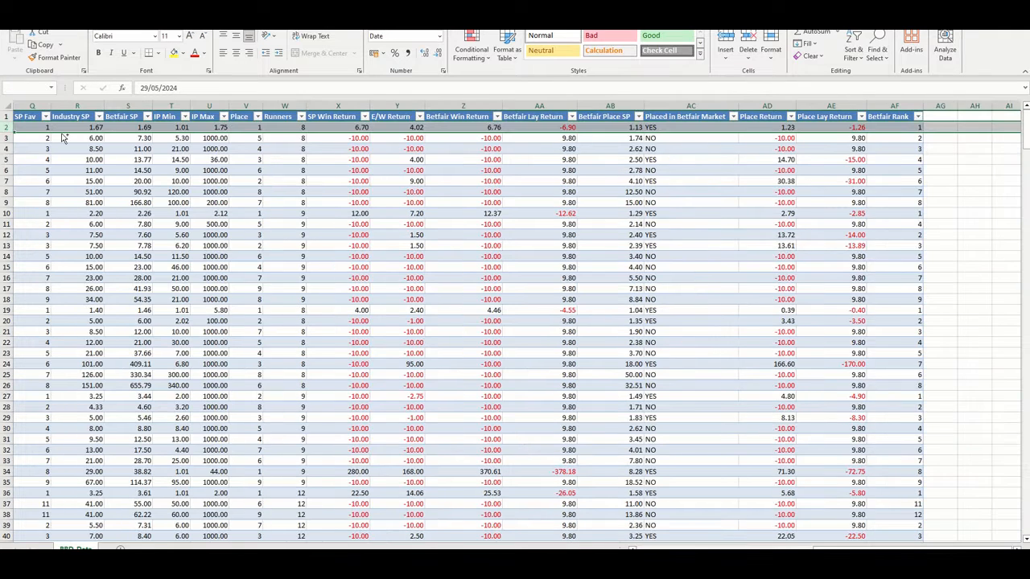
key(ctrl+a)
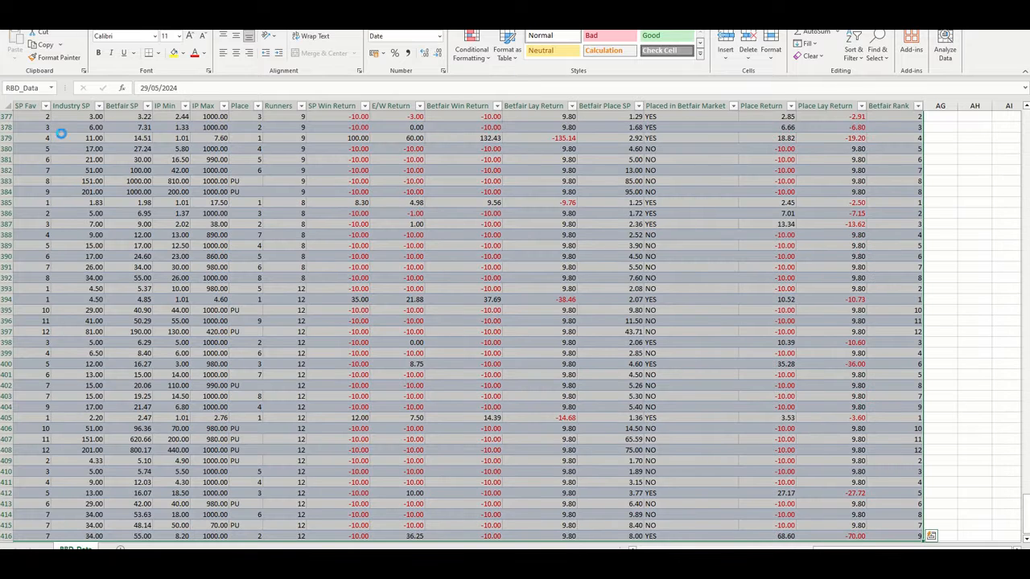
key(ctrl+c)
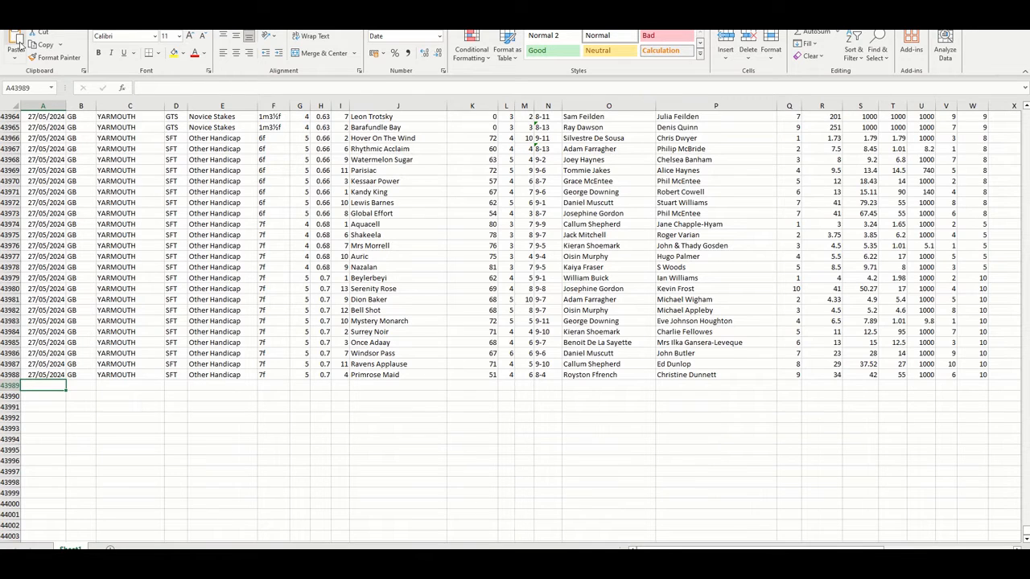
Paste the copied rows at A43989 in the 2024 workbook and save it
click(17, 44)
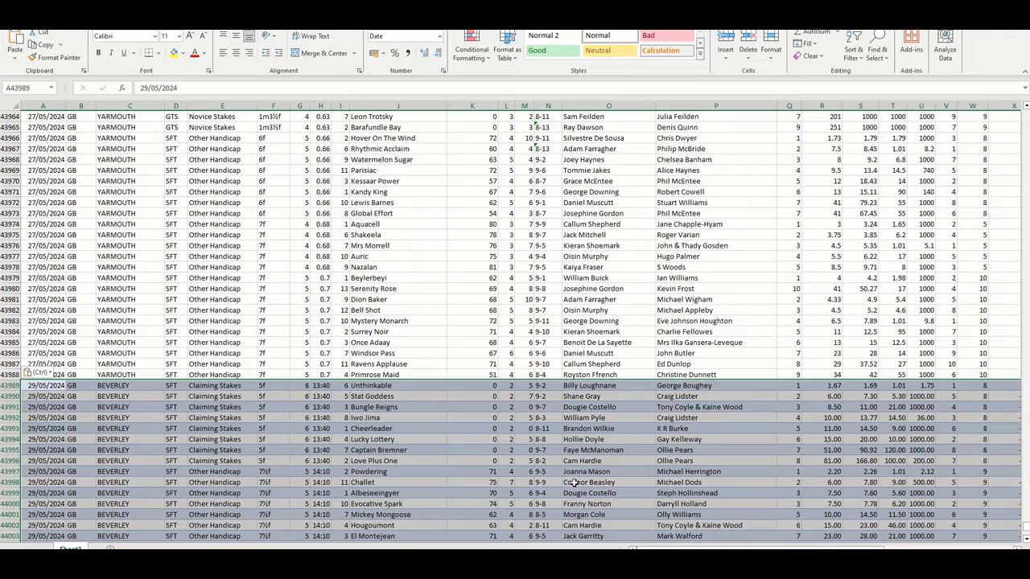
drag(740, 549, 566, 547)
key(ctrl+s)
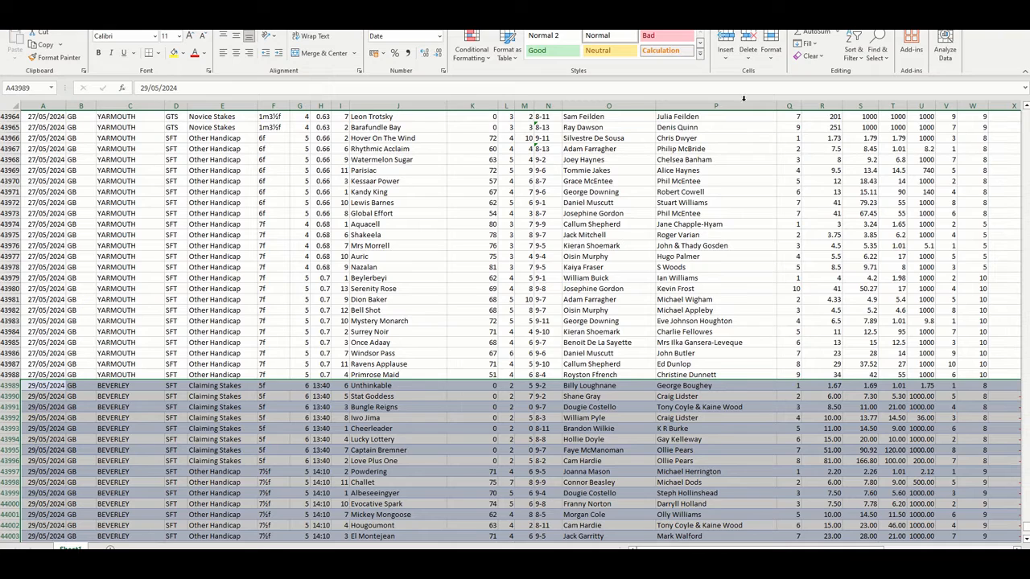
Close the exported results workbook and bring up the Years folder in File Explorer
key(alt+Tab)
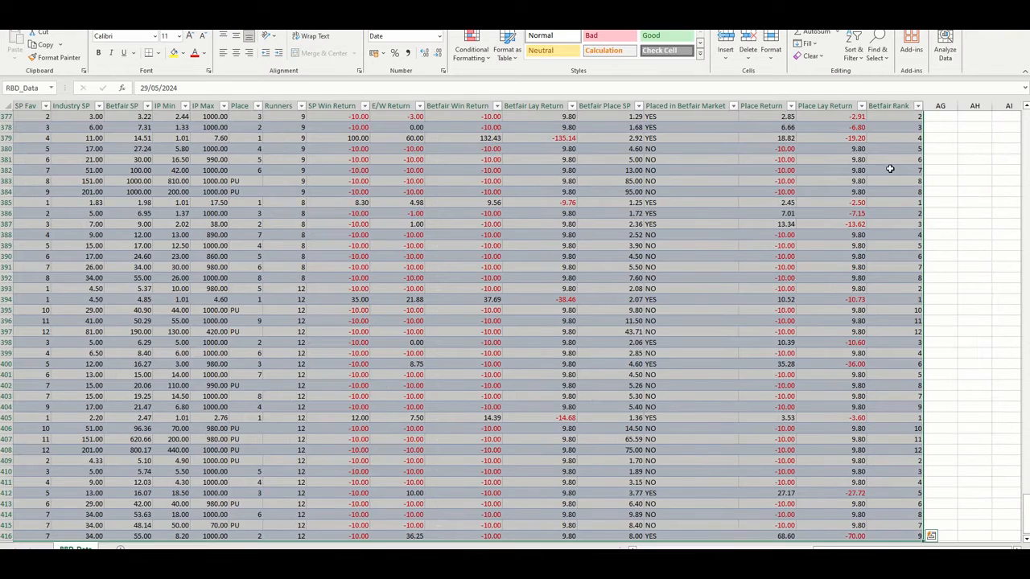
click(1015, 9)
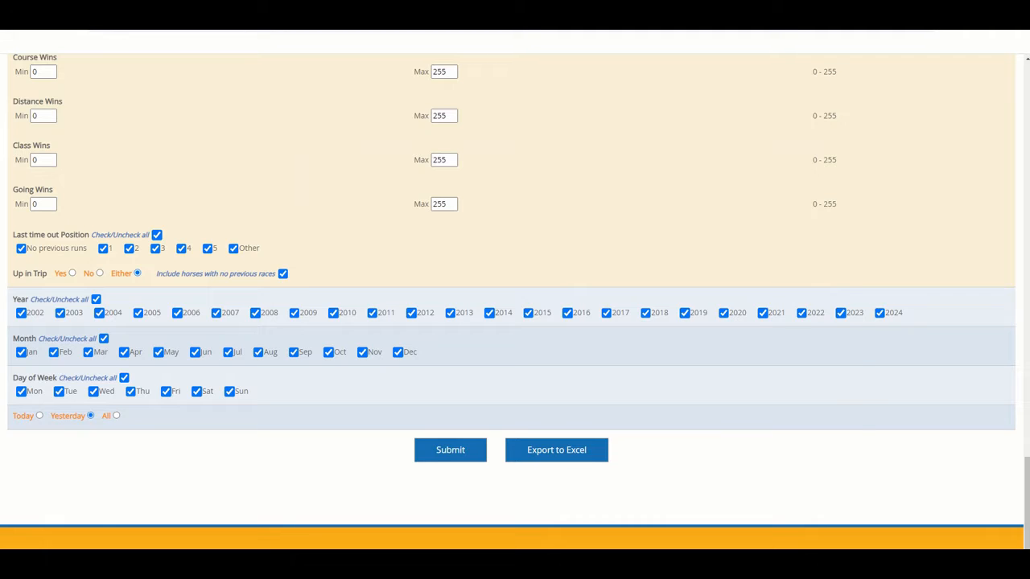
key(alt+Tab)
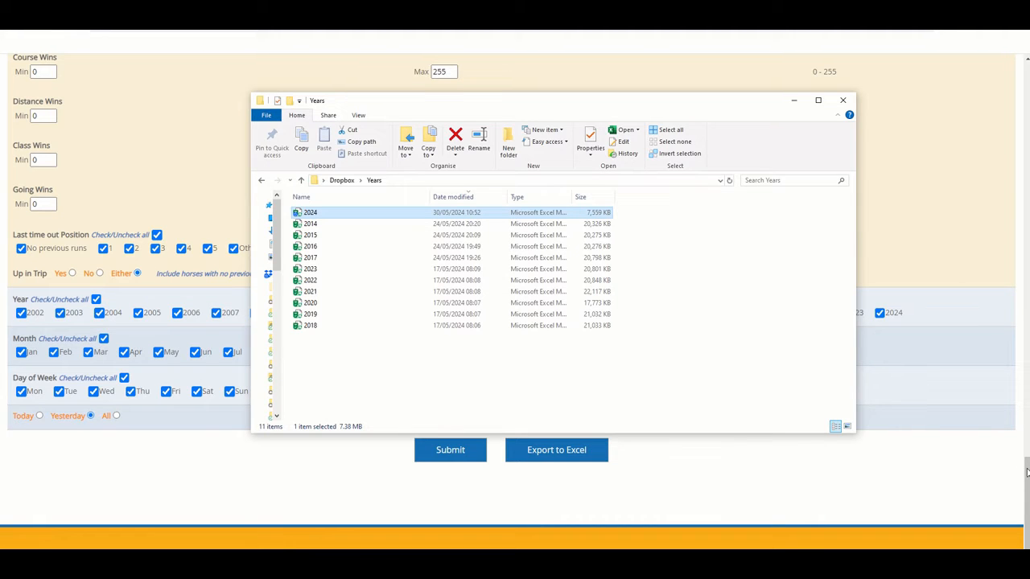
Switch the data dashboard to the date picker, choose 27 May 2024 and export that day's races to Excel
drag(1025, 475, 1016, 91)
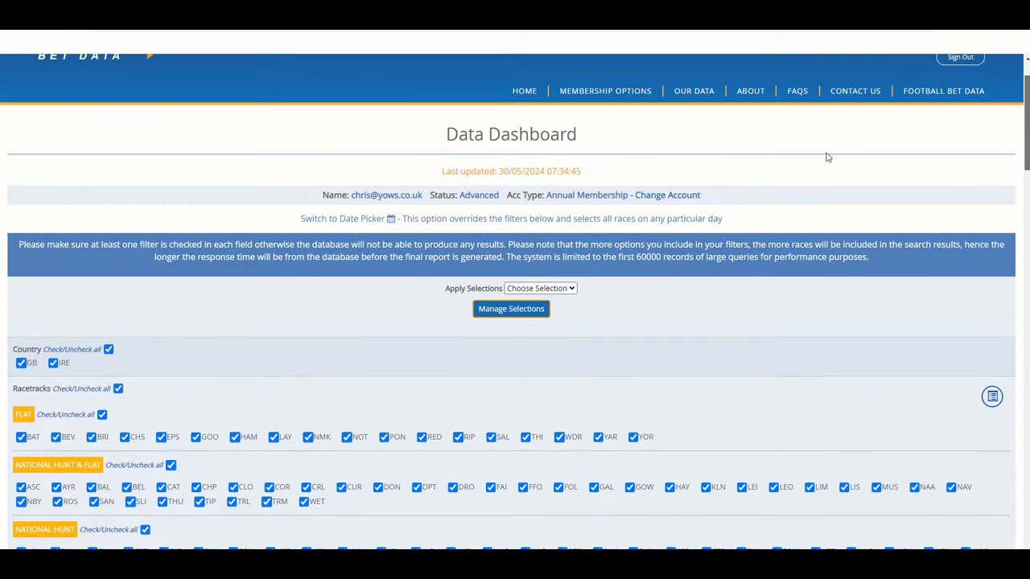
click(506, 228)
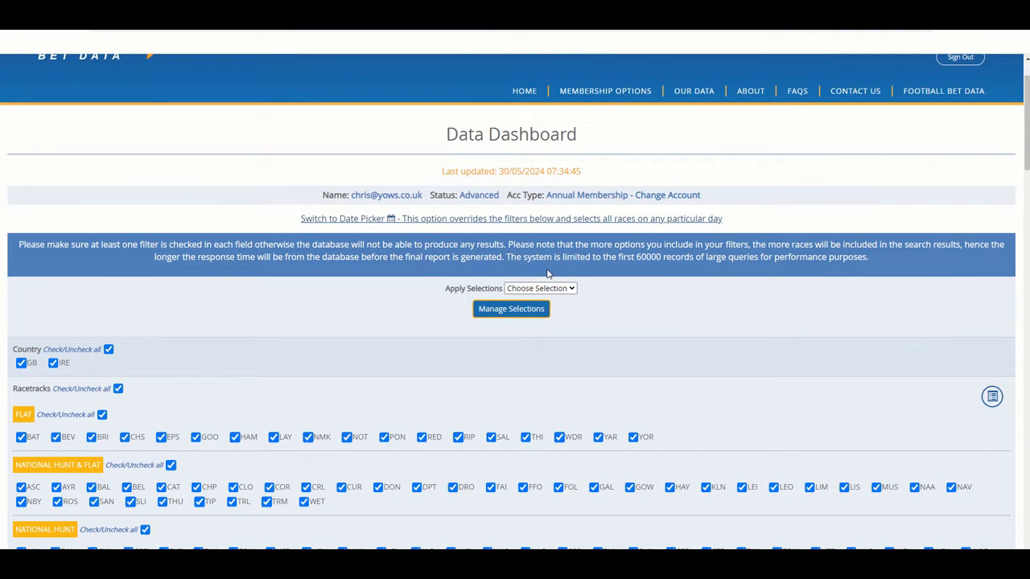
scroll(556, 290, down, 2)
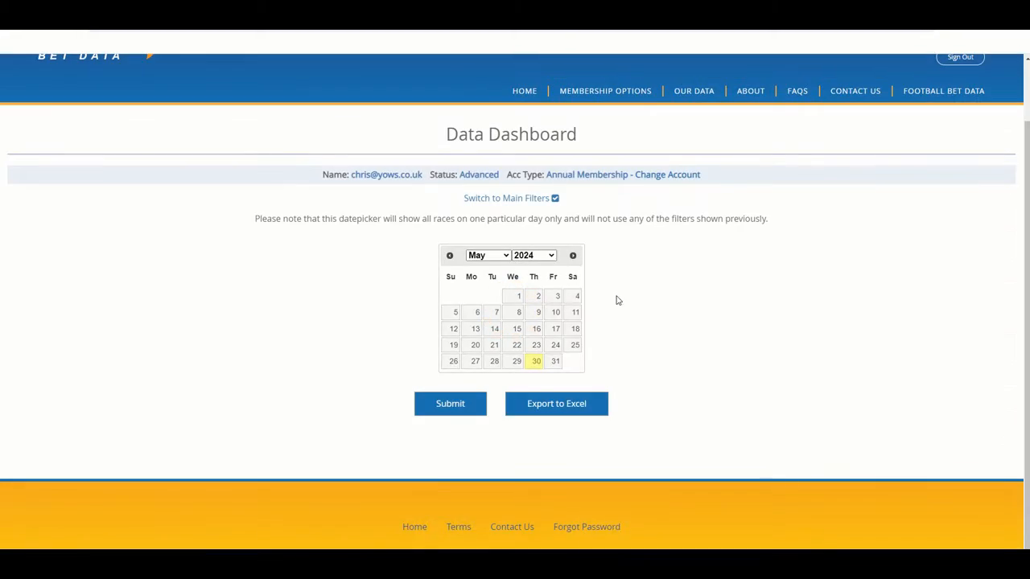
click(476, 362)
click(595, 404)
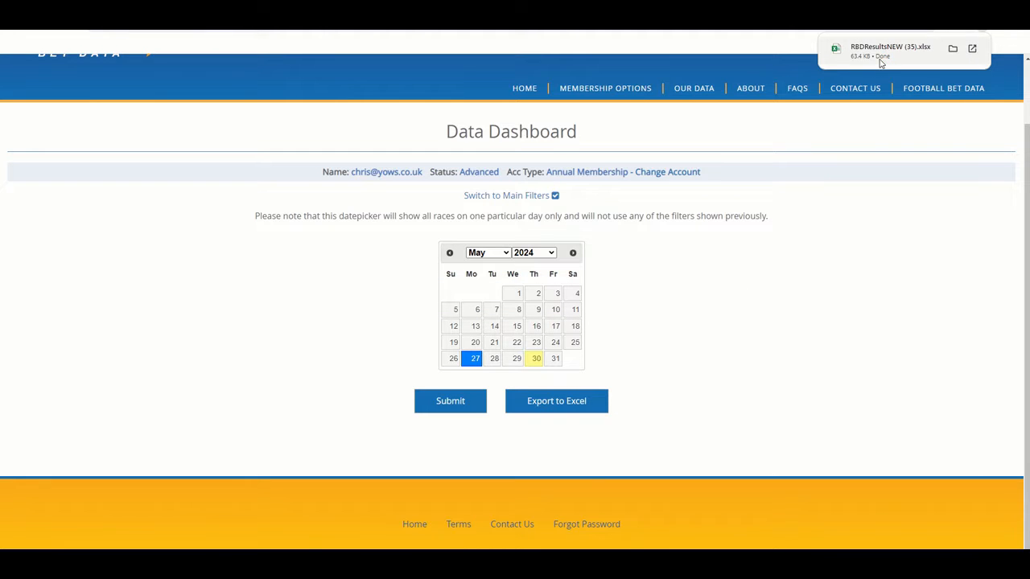
Open the downloaded RBDResultsNEW (35).xlsx to inspect the 27/05/2024 results and return to the data dashboard
click(882, 63)
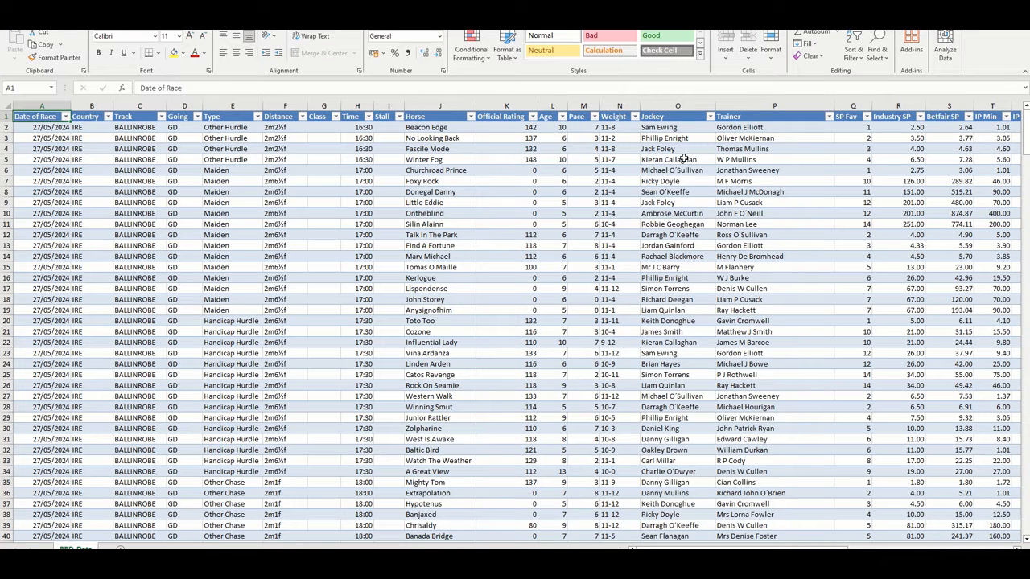
click(410, 255)
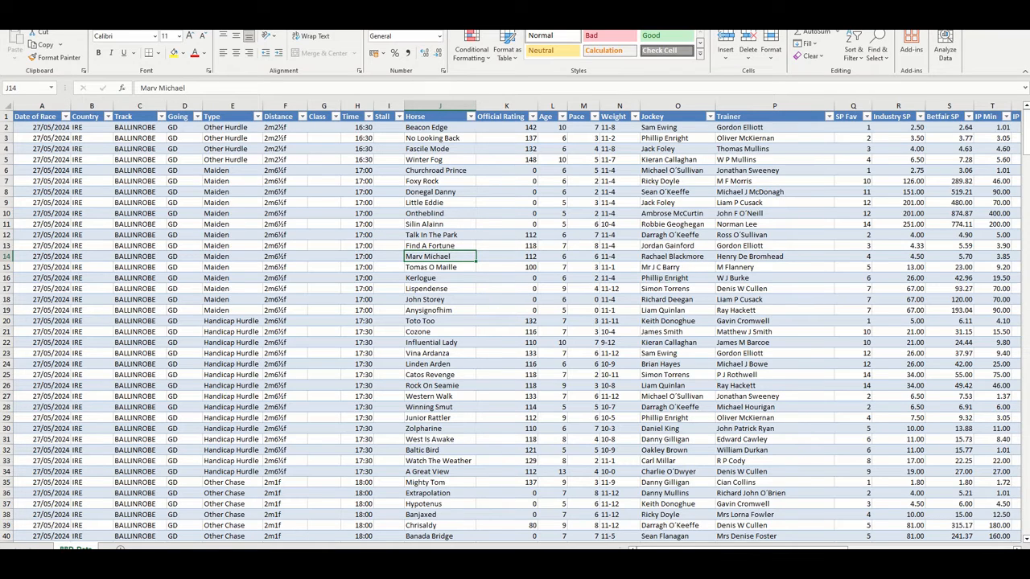
key(alt+Tab)
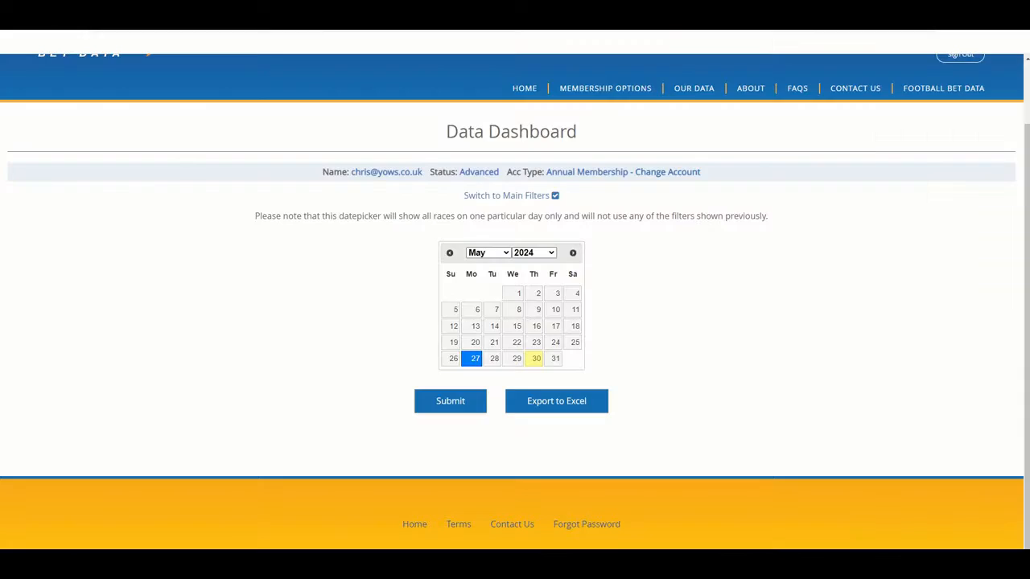
Go back to the dashboard's main filters and restrict the year to 2024 and the month to April only
mouse_move(676, 93)
scroll(659, 253, down, 12)
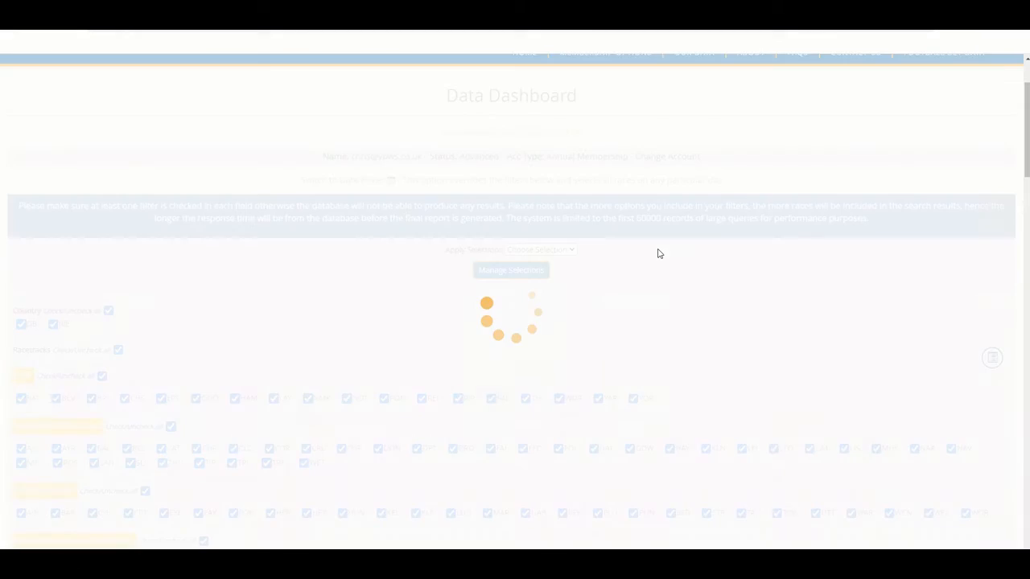
scroll(412, 302, down, 15)
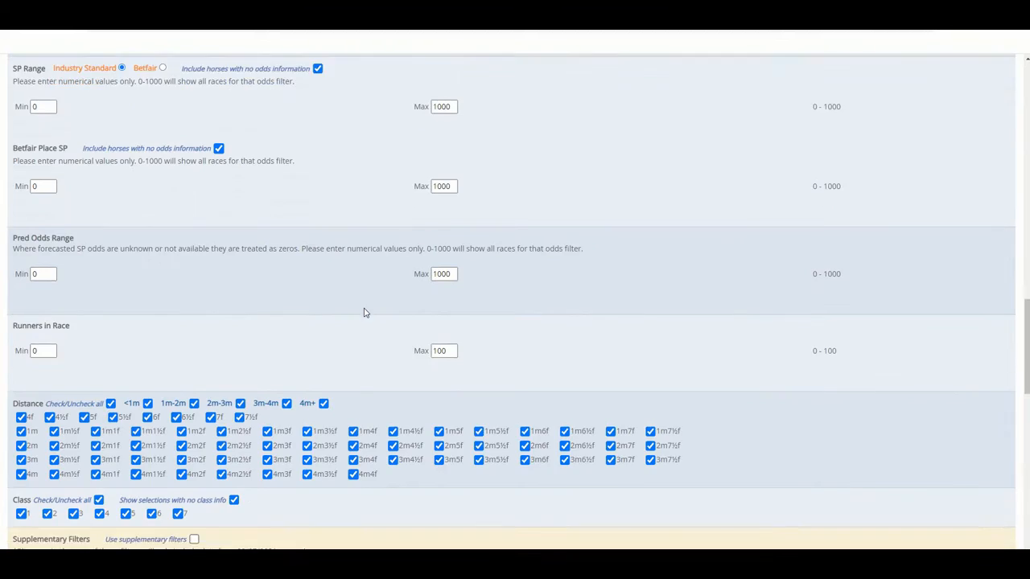
scroll(310, 287, down, 15)
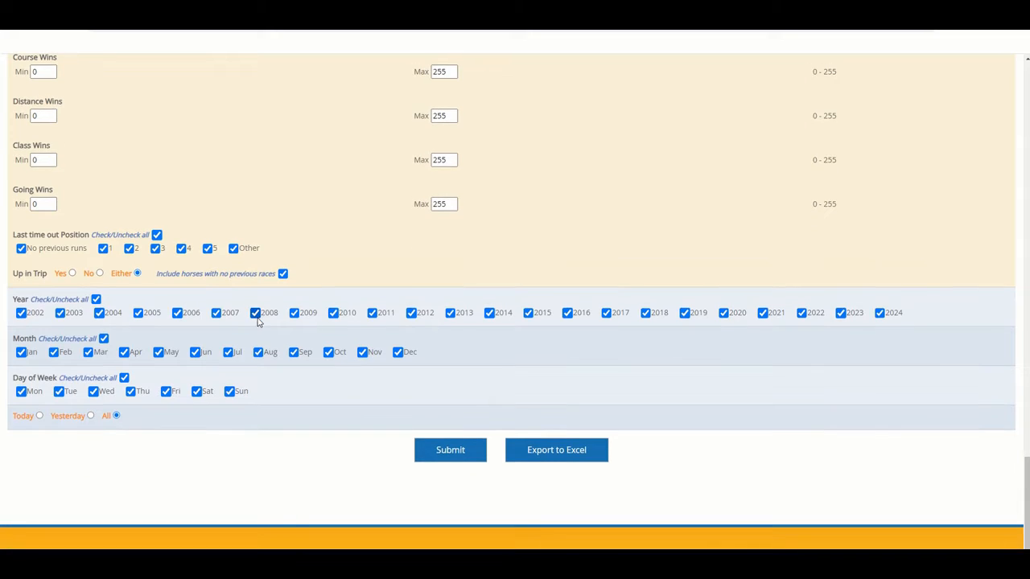
scroll(296, 319, up, 3)
scroll(296, 320, down, 3)
click(96, 299)
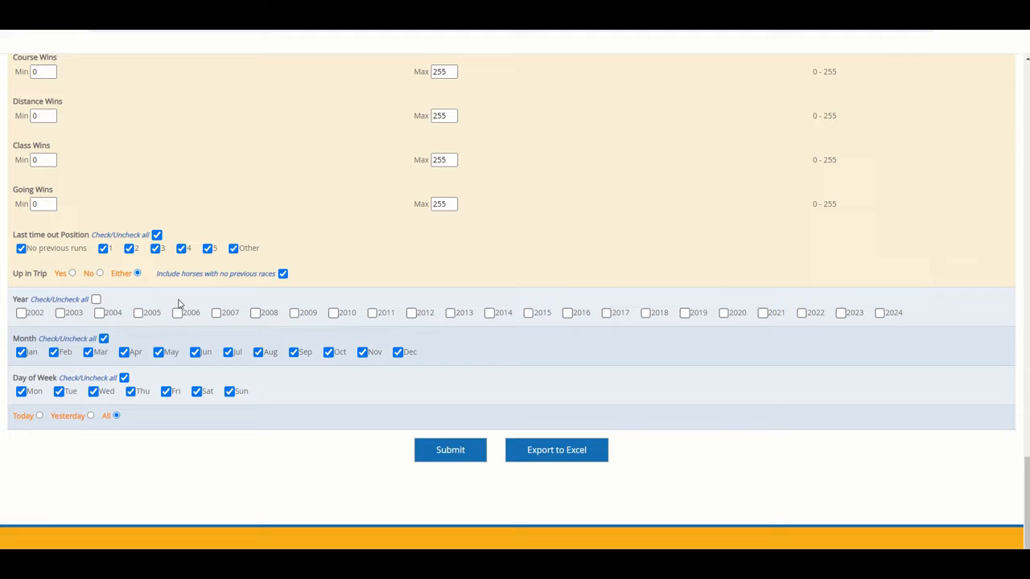
click(881, 313)
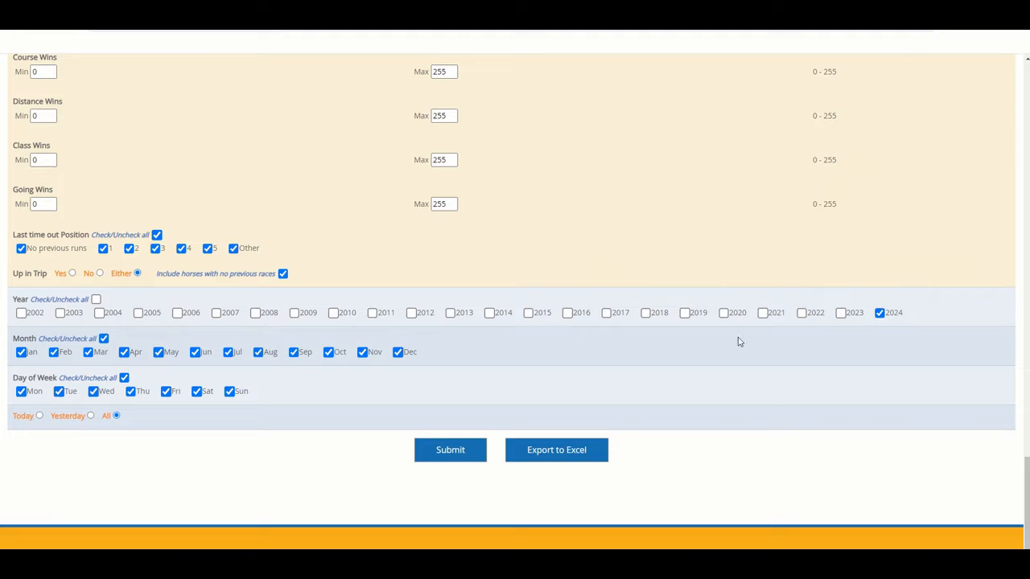
click(103, 339)
click(124, 351)
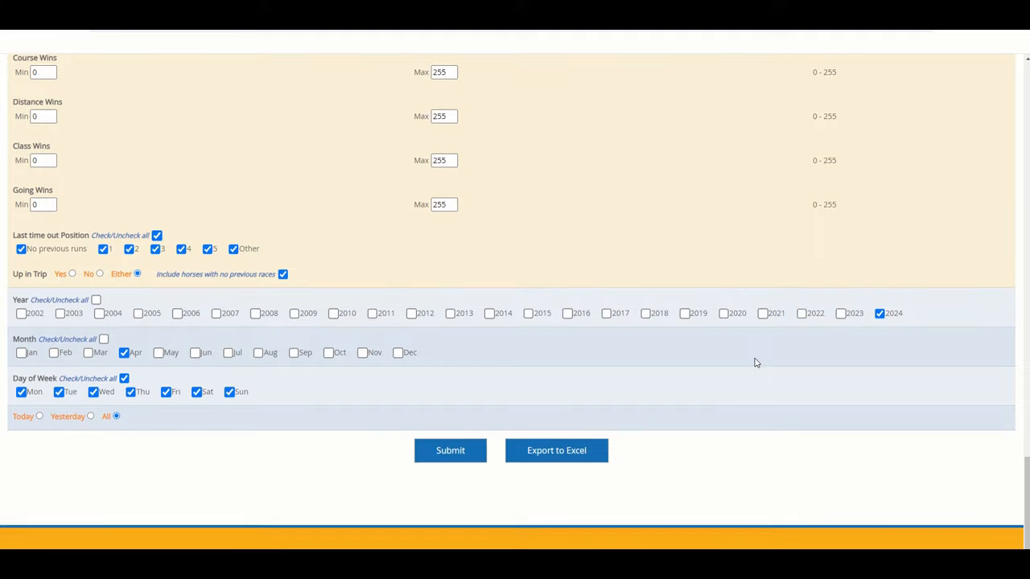
scroll(754, 363, up, 15)
scroll(754, 363, up, 2)
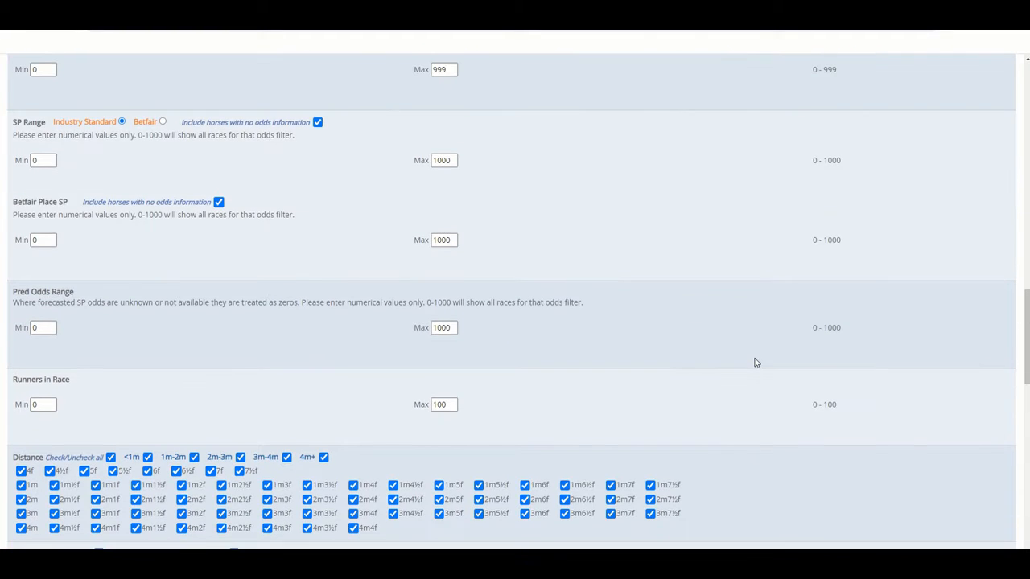
scroll(755, 363, up, 2)
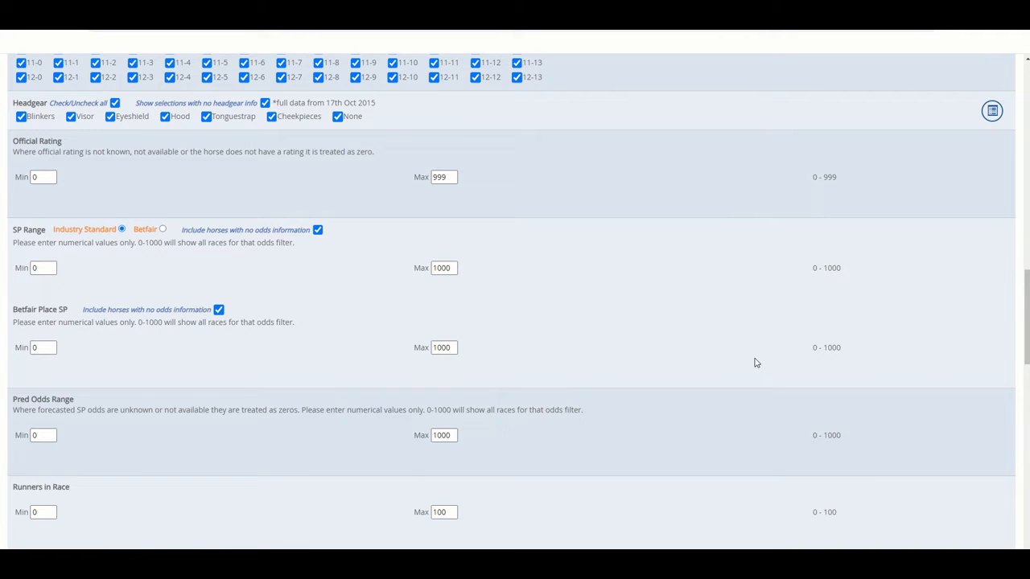
scroll(756, 364, down, 10)
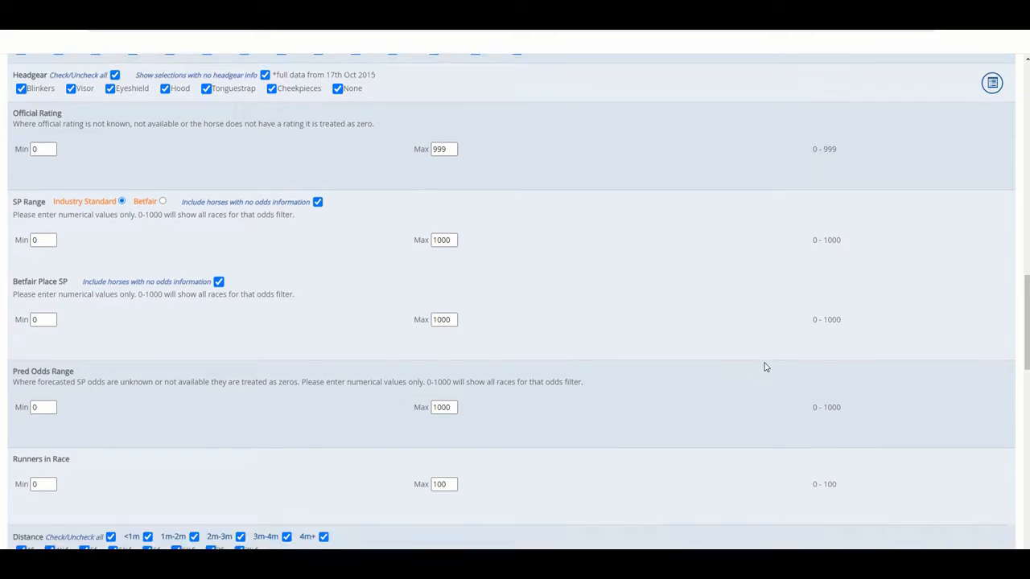
scroll(765, 367, down, 4)
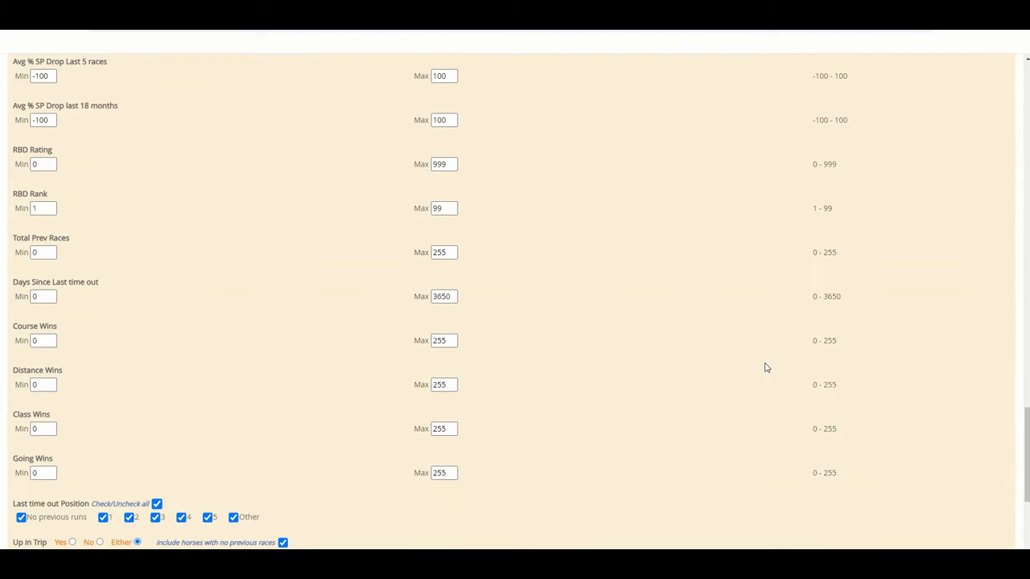
scroll(767, 367, down, 4)
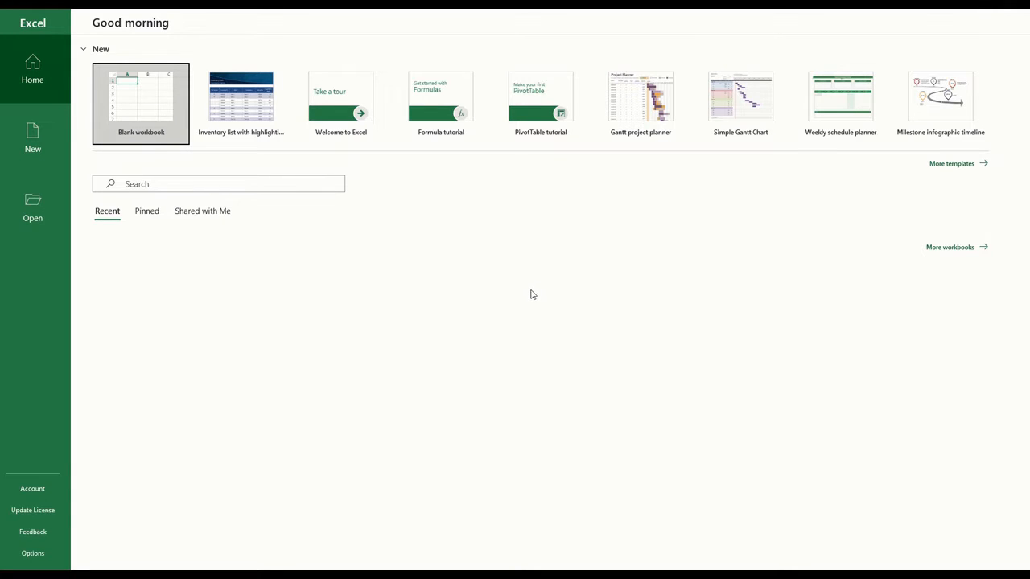
Create a blank workbook in Excel and start a data import from the folder C:\Dropbox\Years
click(156, 101)
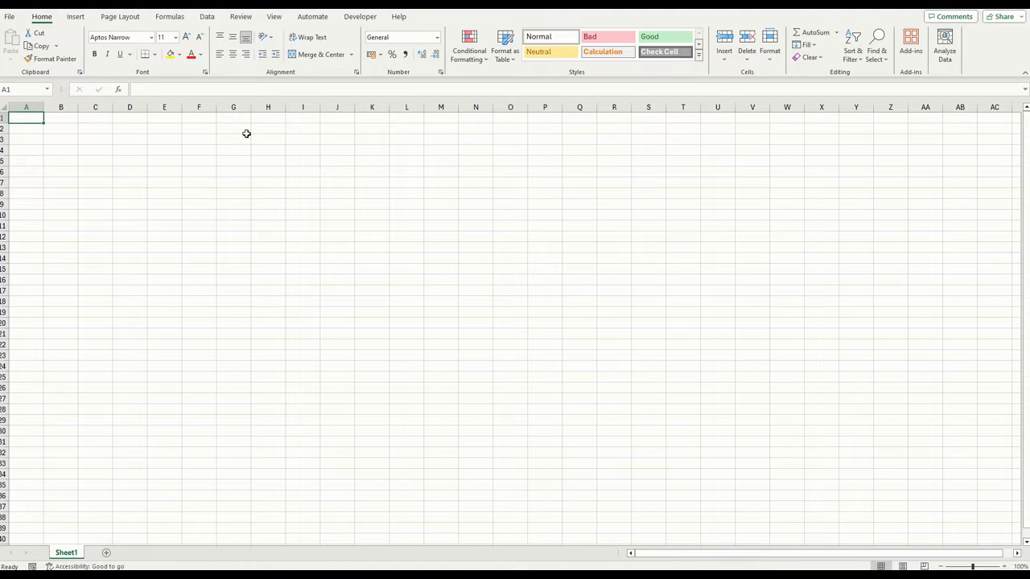
click(207, 17)
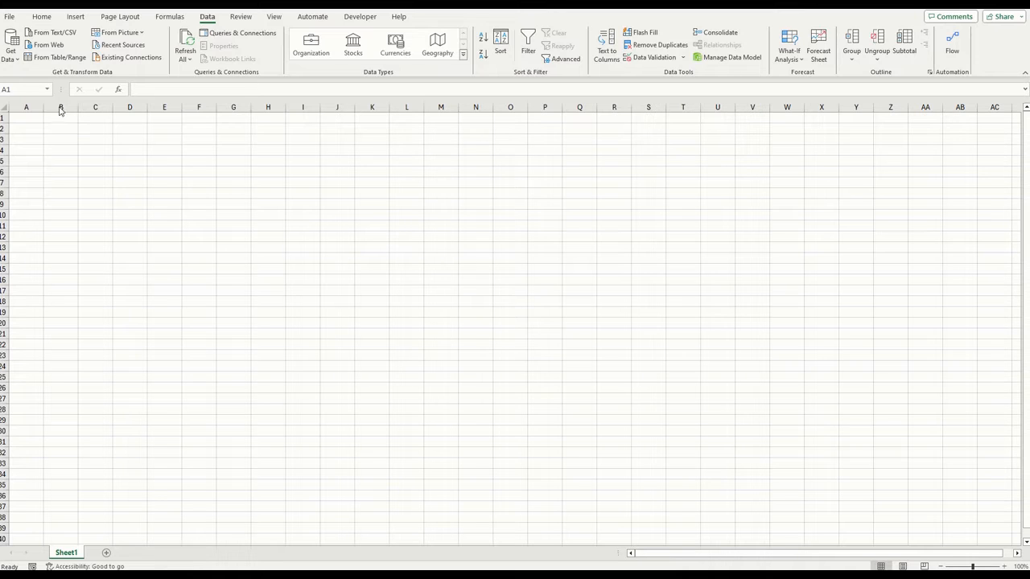
click(12, 61)
mouse_move(48, 83)
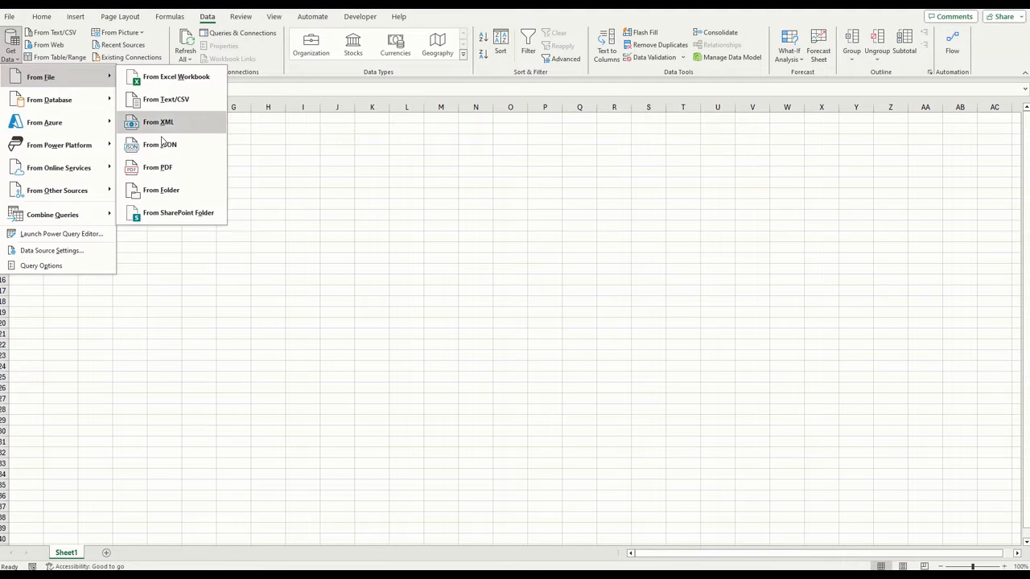
click(172, 197)
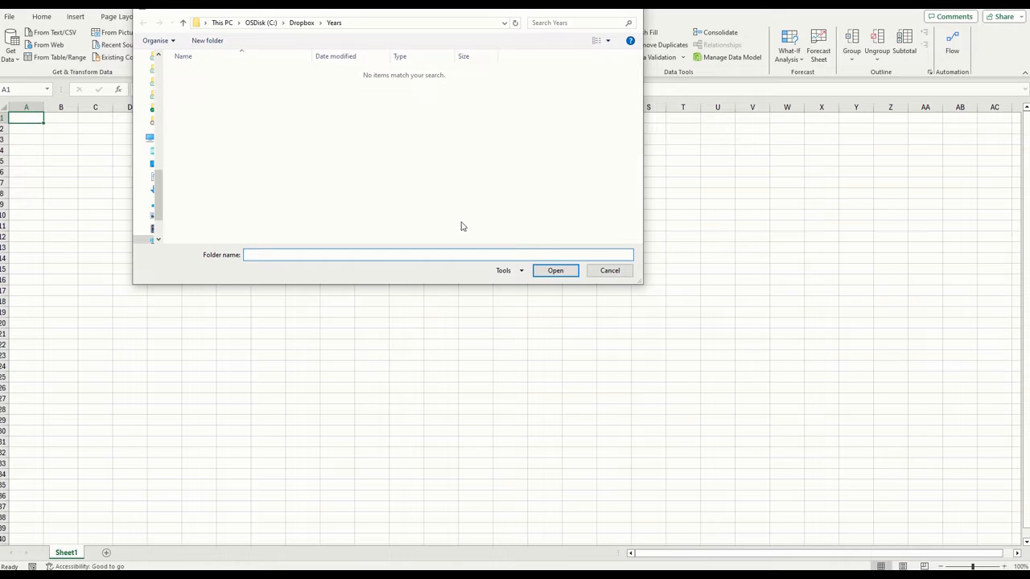
click(555, 272)
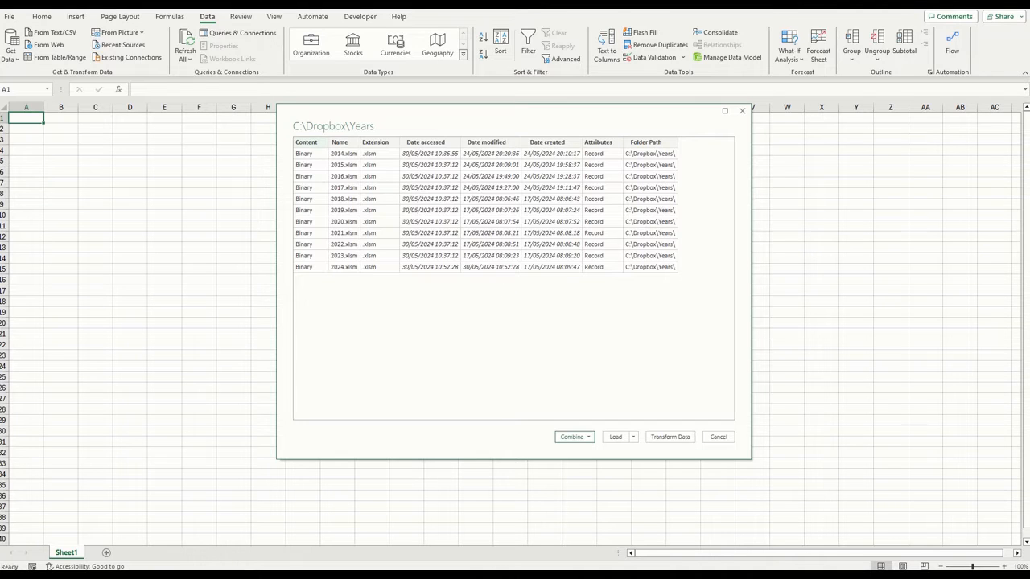
Check the Years folder in File Explorer, then combine and transform its files using Sheet1, skipping files with errors
key(alt+Tab)
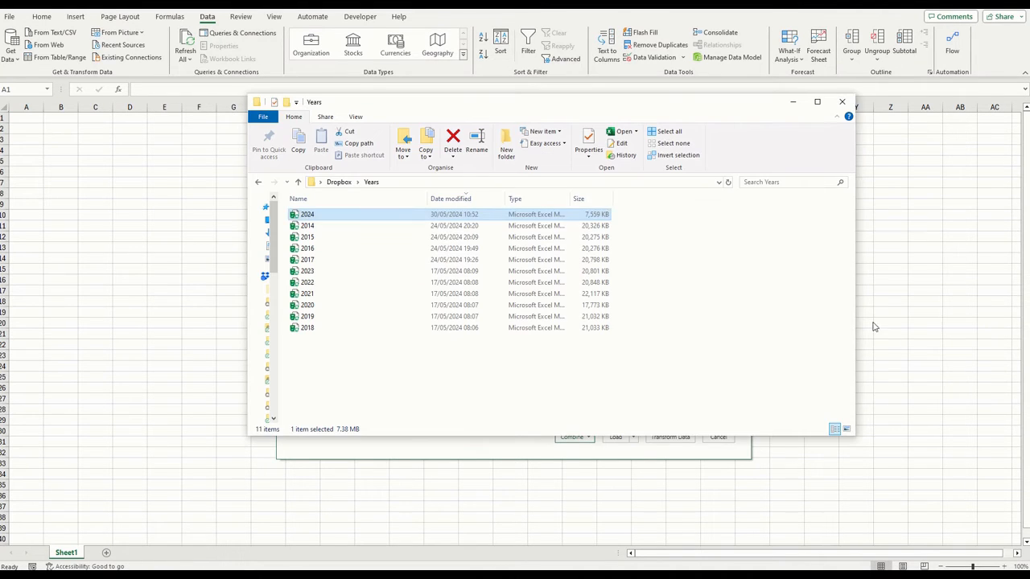
click(792, 102)
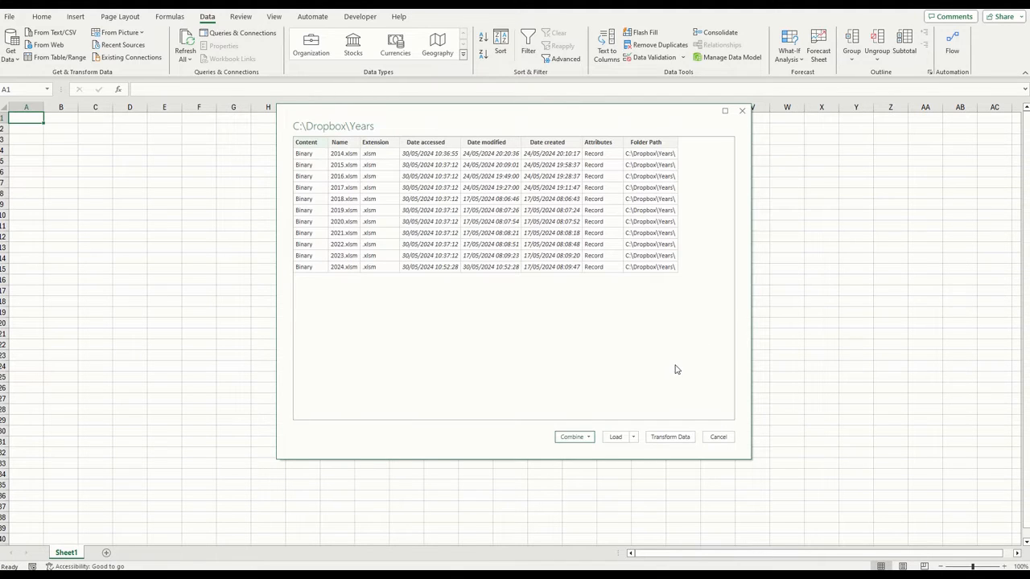
click(583, 439)
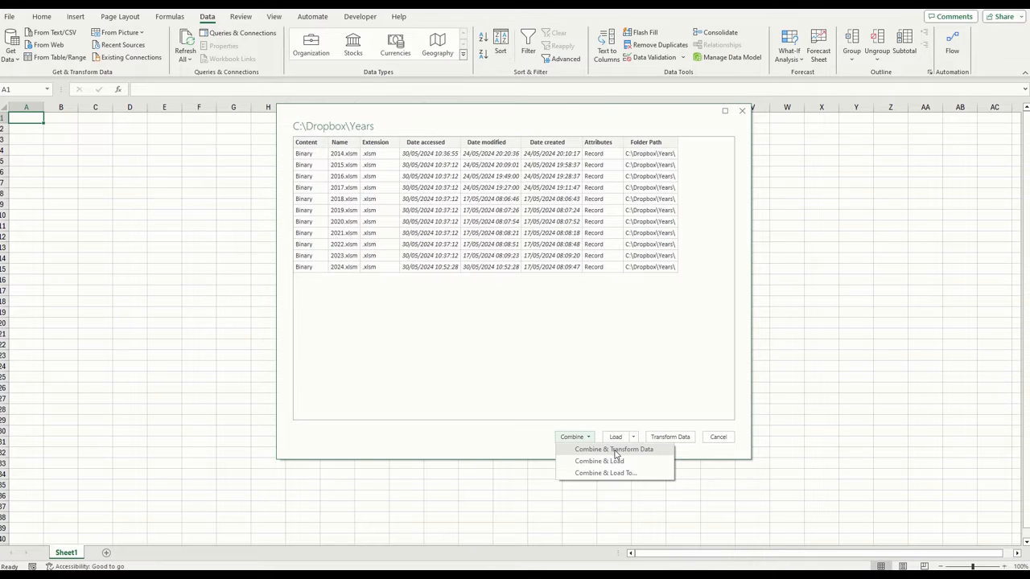
click(614, 450)
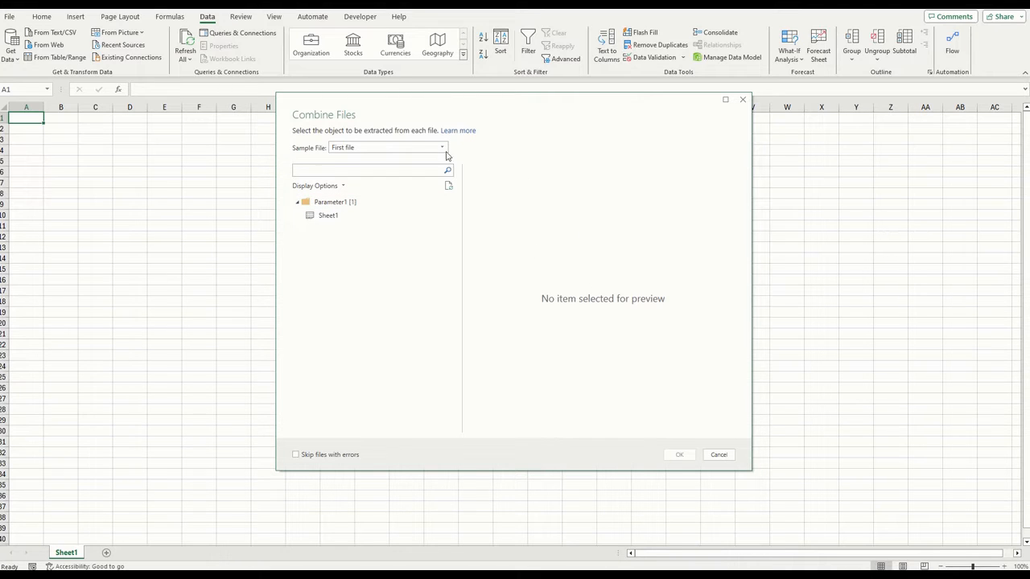
click(357, 217)
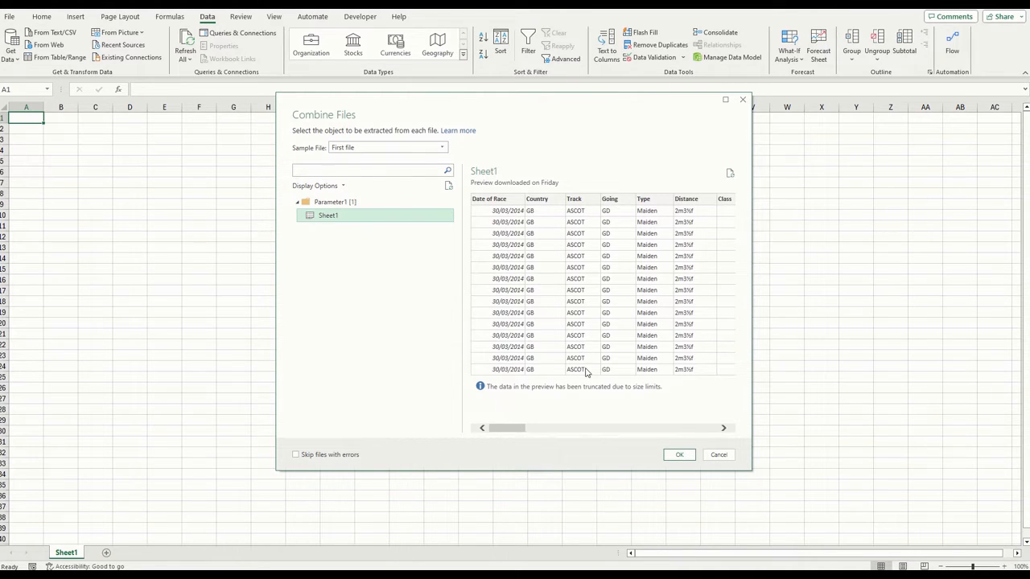
click(326, 456)
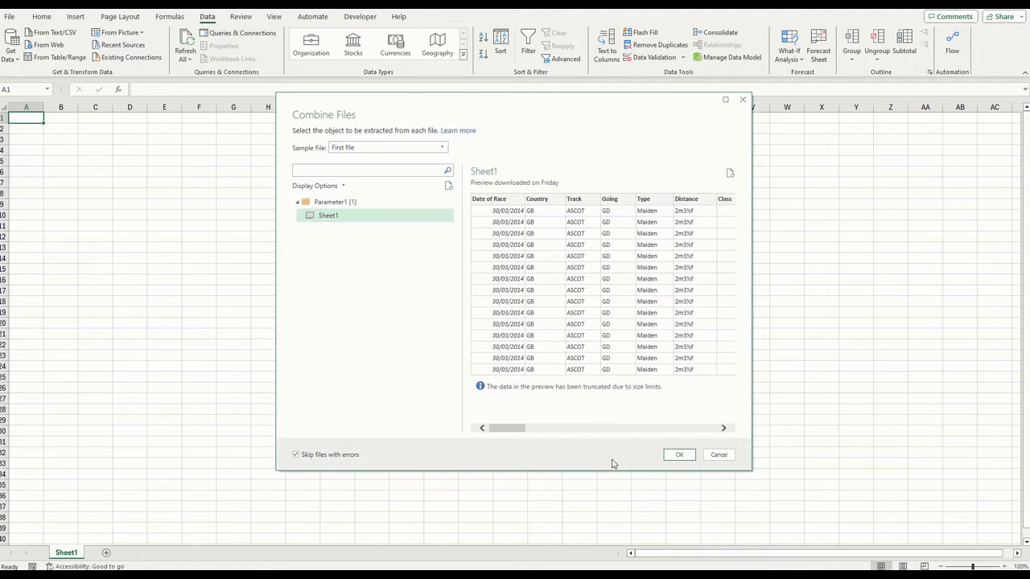
click(678, 456)
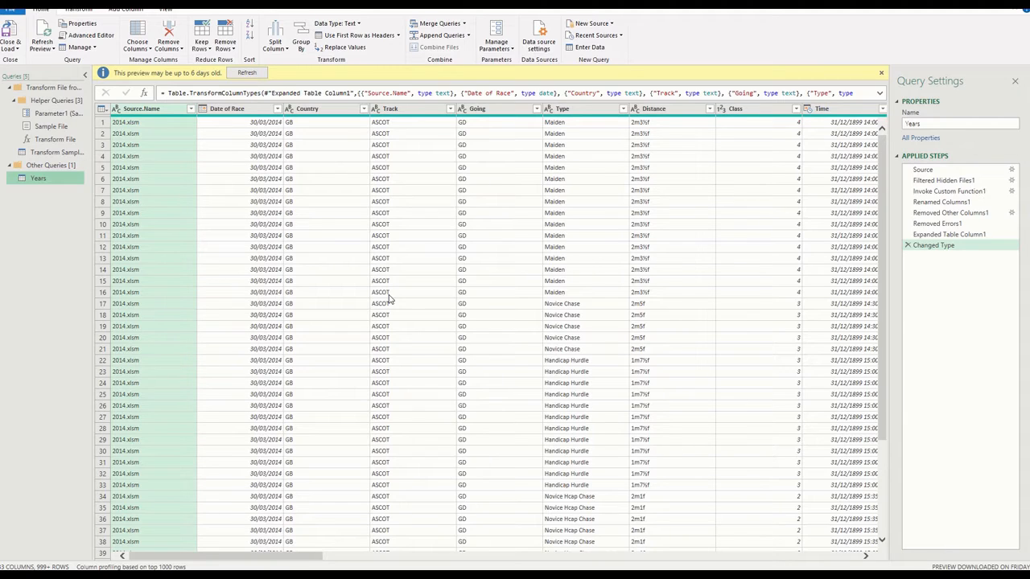
Remove the Source.Name column from the Years query
click(161, 113)
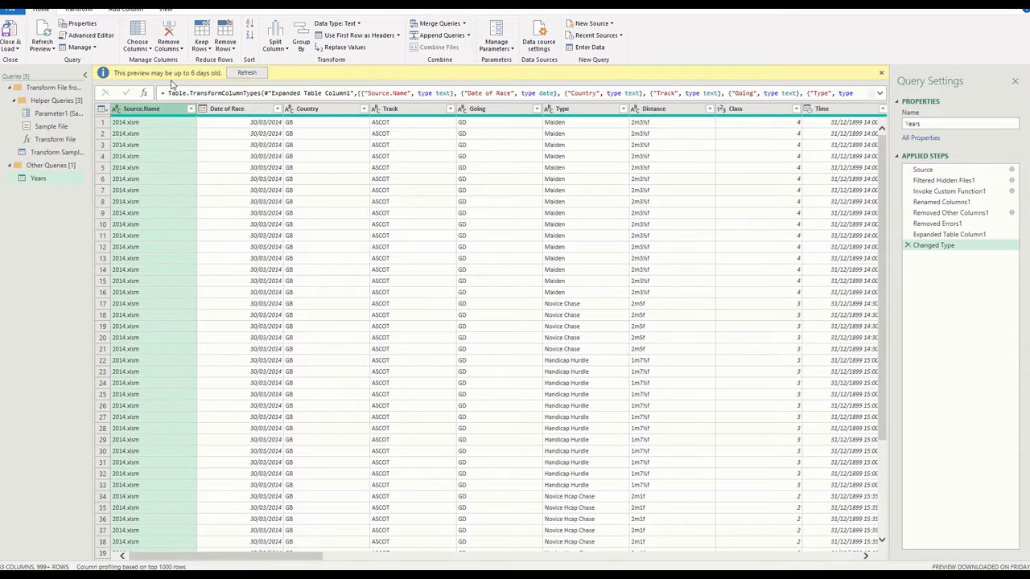
click(167, 46)
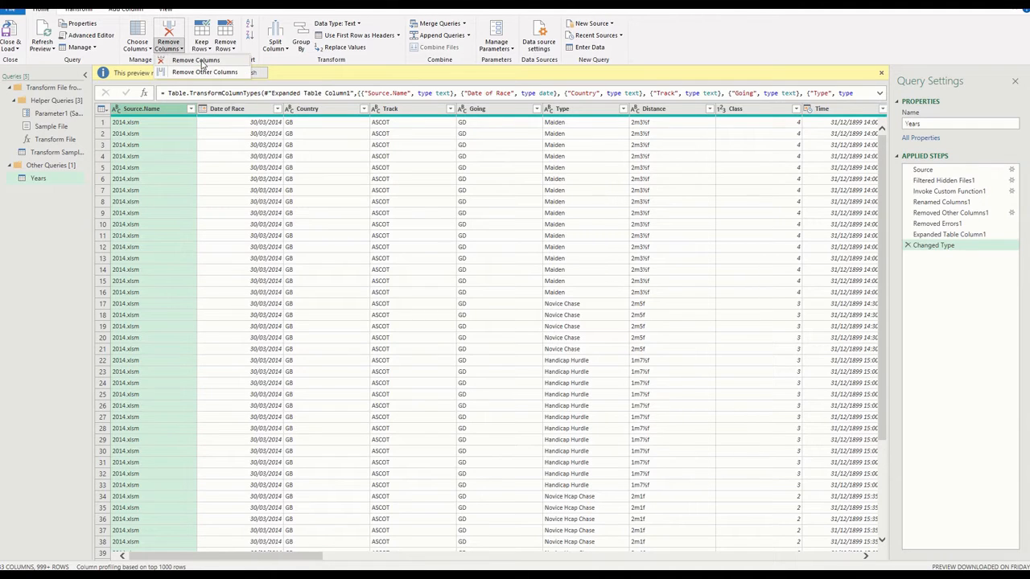
click(193, 68)
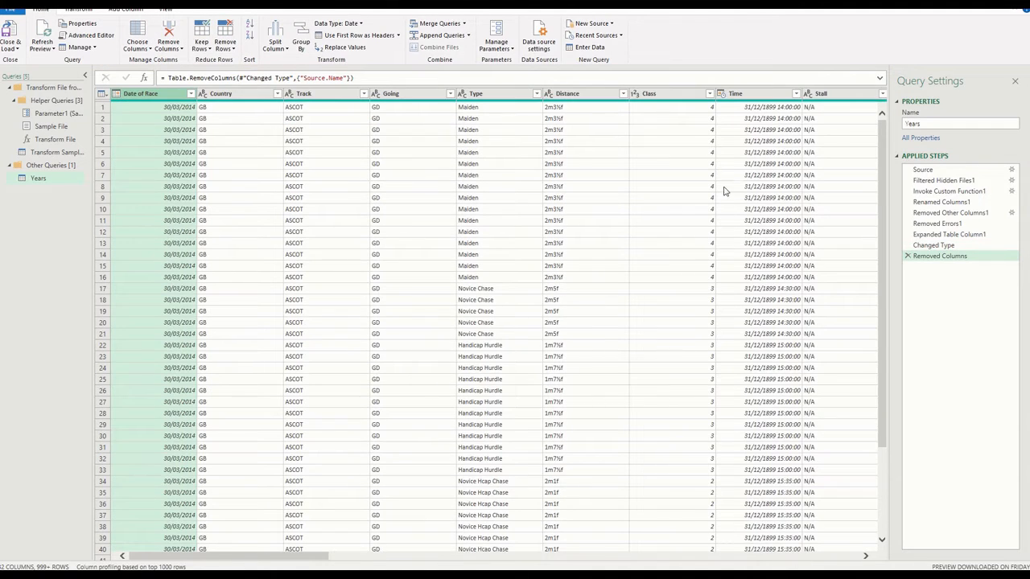
Change the data type of the Time column from Date/Time to Time
click(750, 95)
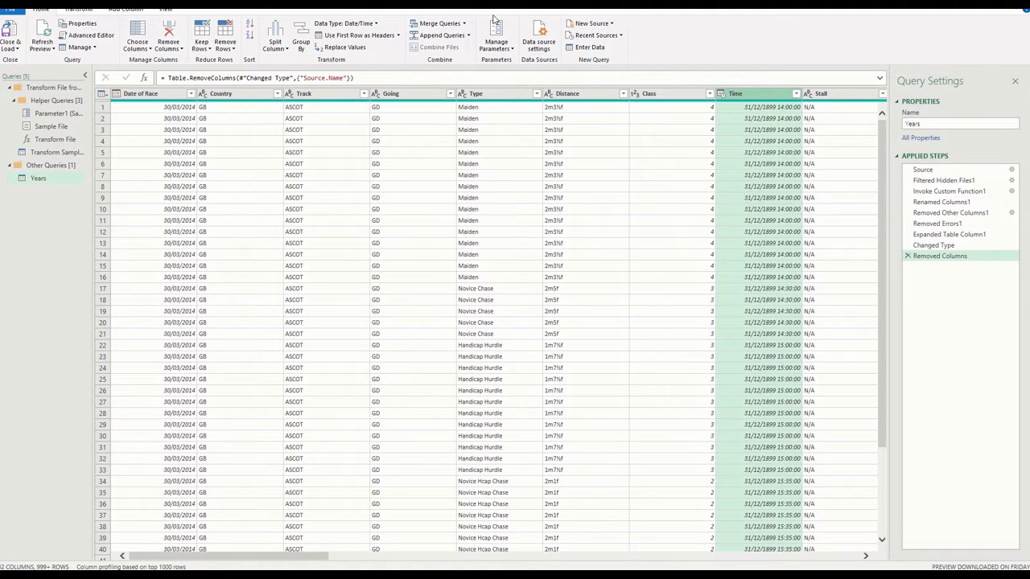
right_click(737, 95)
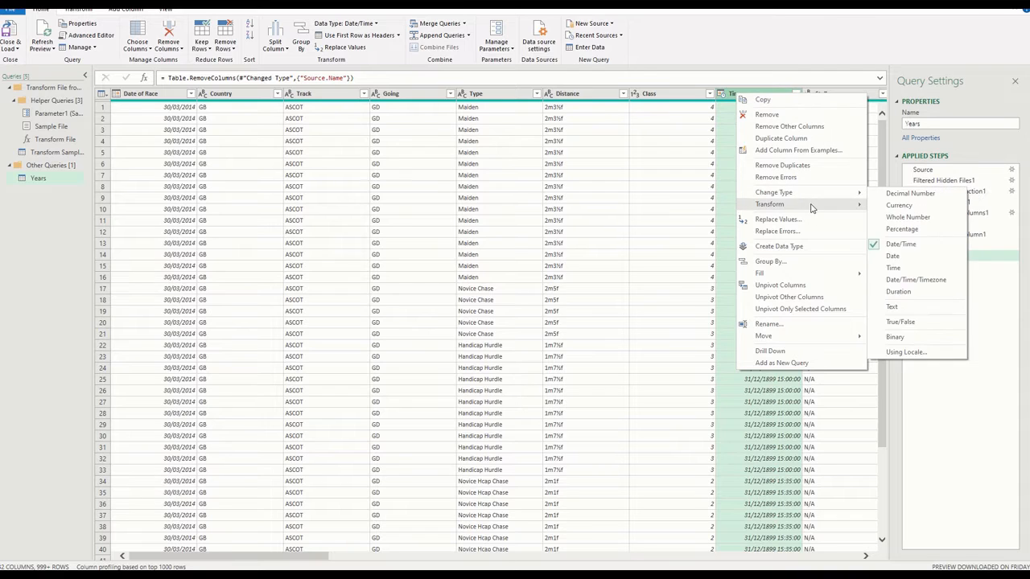
mouse_move(816, 194)
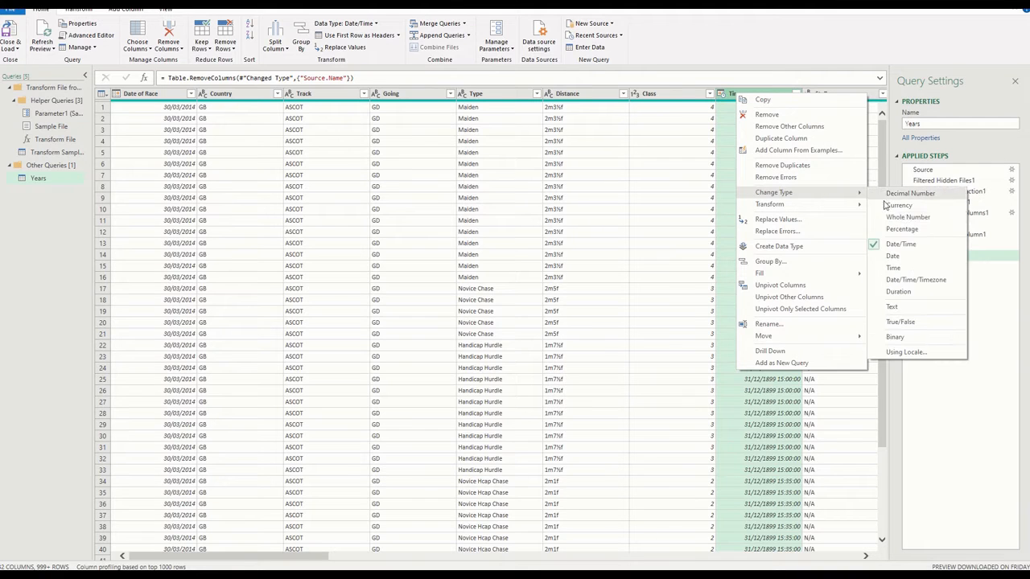
click(923, 268)
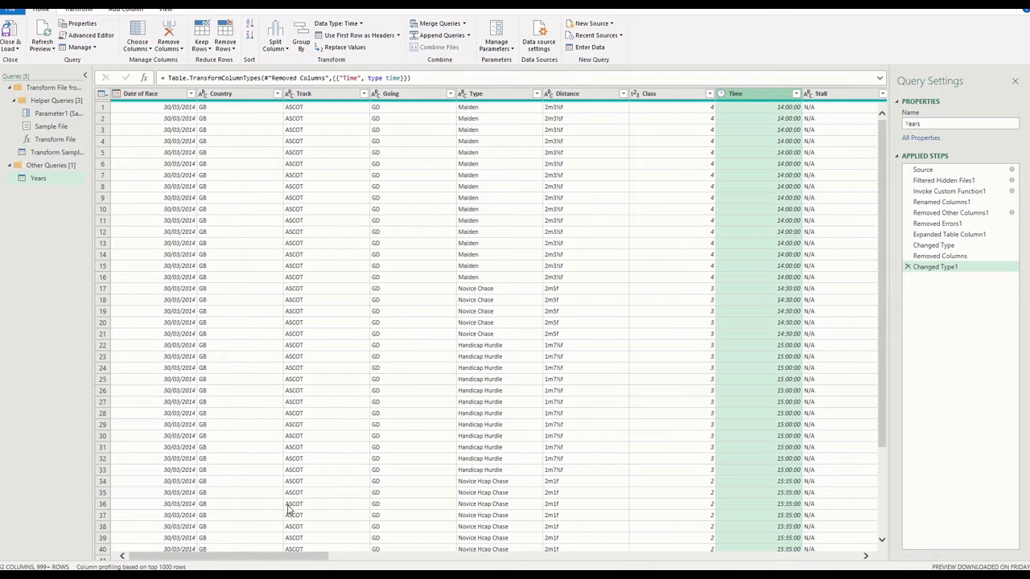
Start a new custom column named WeekNum in the Years query
drag(304, 557, 789, 564)
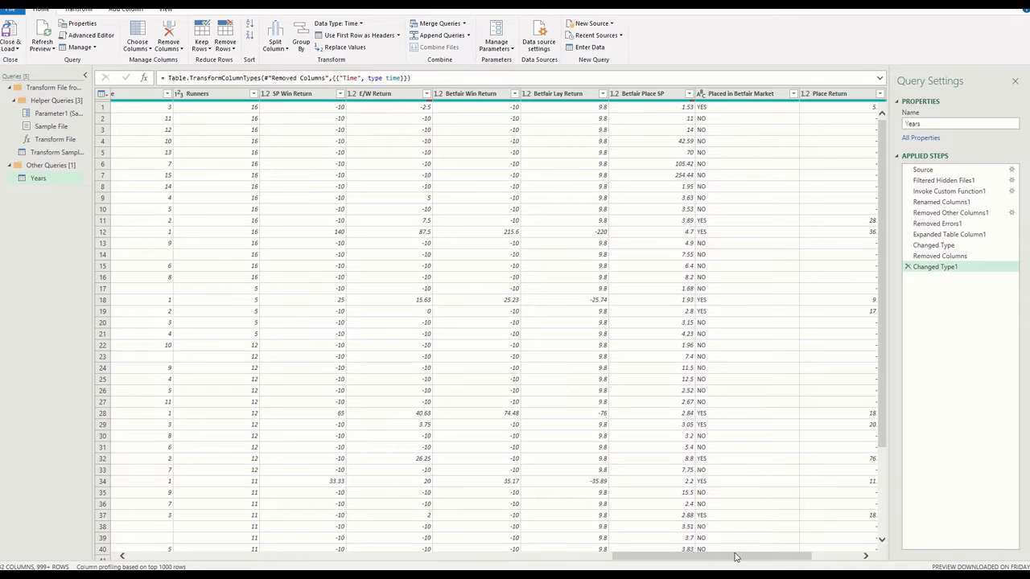
drag(736, 556, 793, 561)
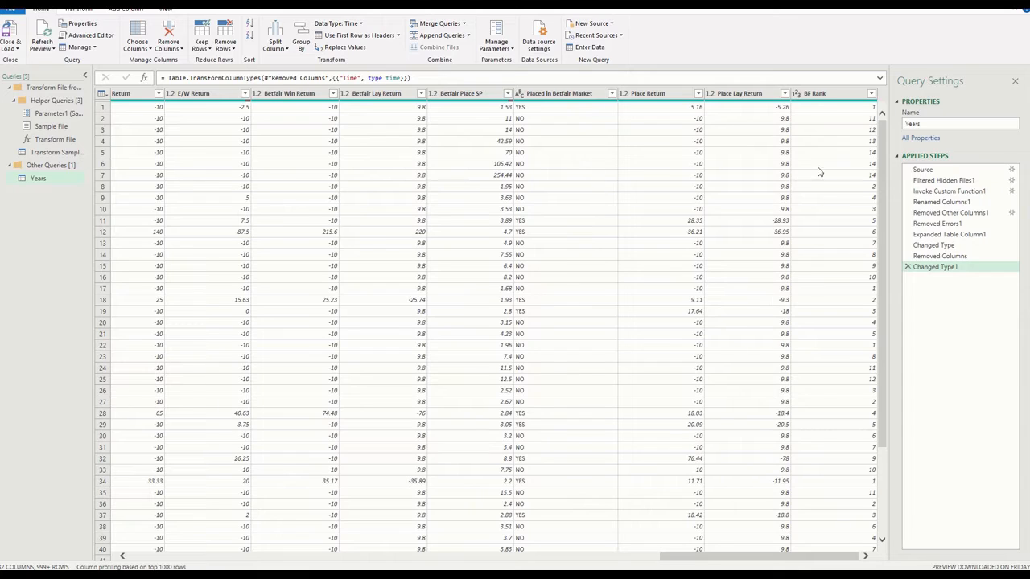
click(825, 94)
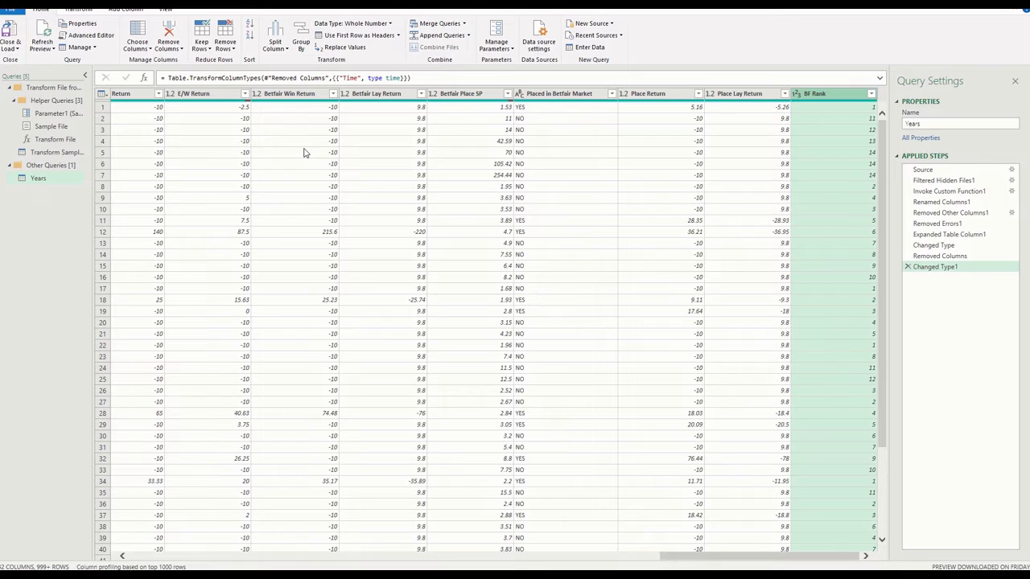
click(129, 9)
click(51, 42)
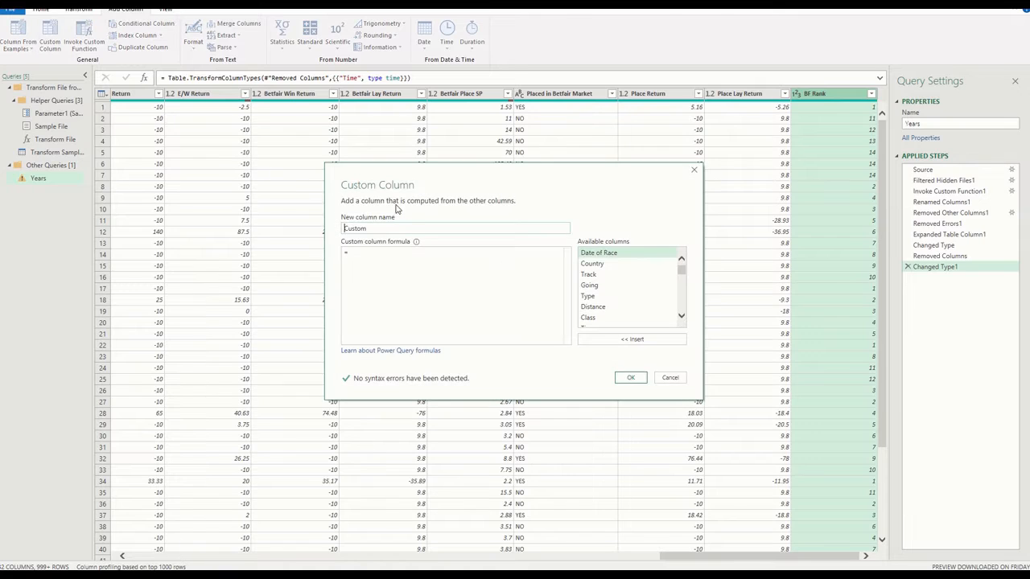
drag(371, 228, 334, 231)
text(WeekNum)
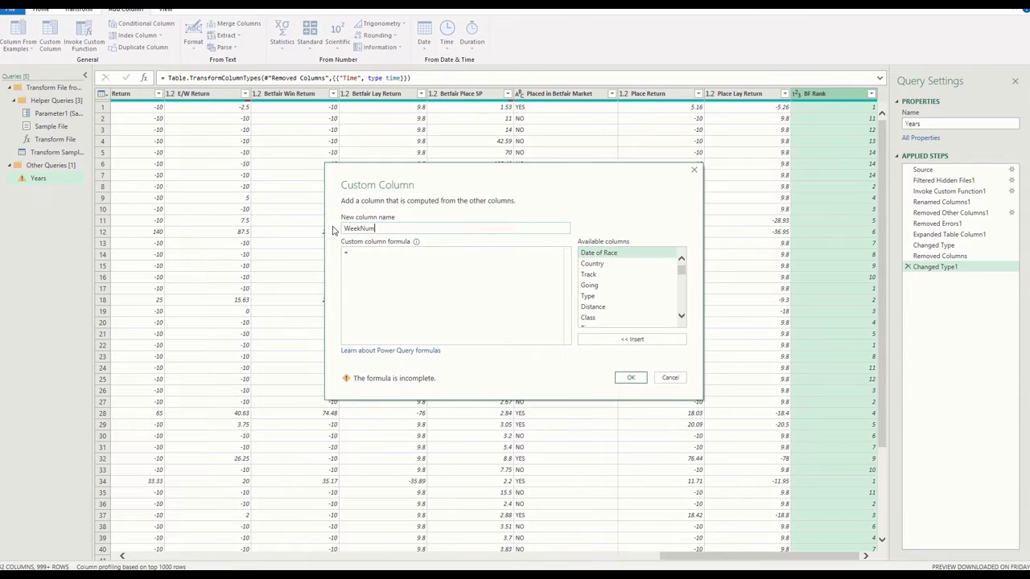
click(370, 254)
Switch to ChatGPT and submit the prompt "create power query to give me weeknumber based on column called Date of race"
key(alt+Tab)
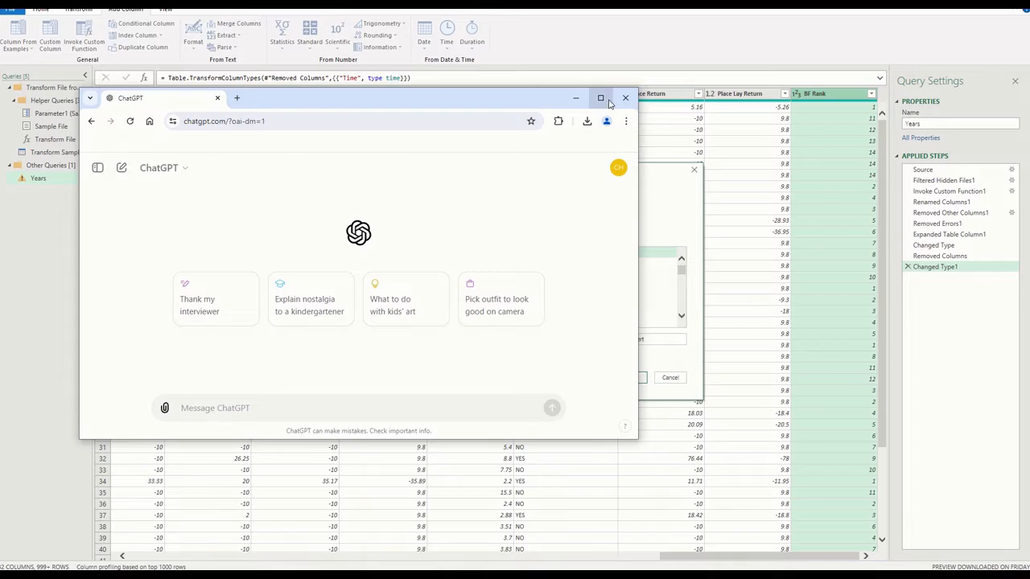
click(603, 101)
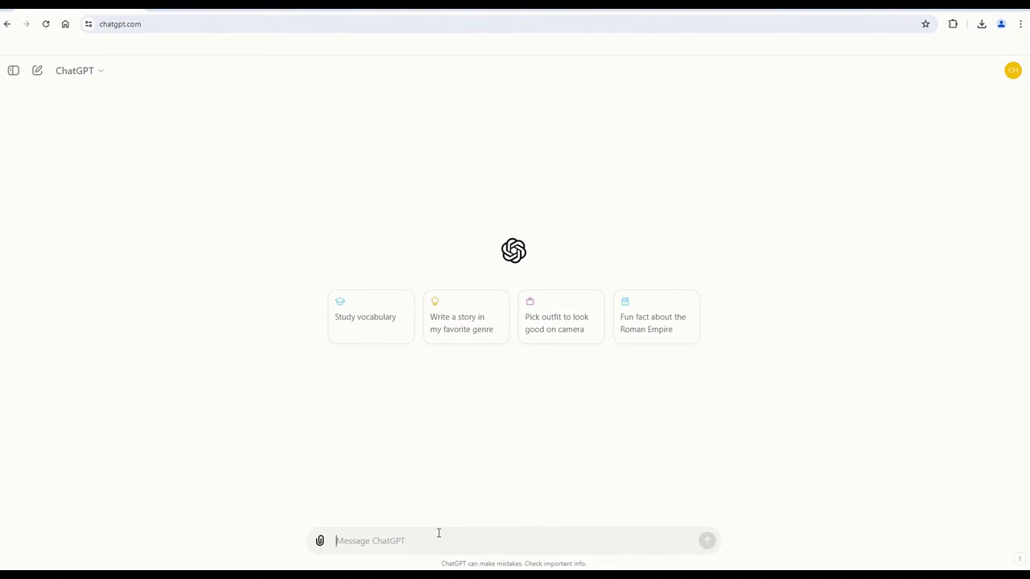
text(creat)
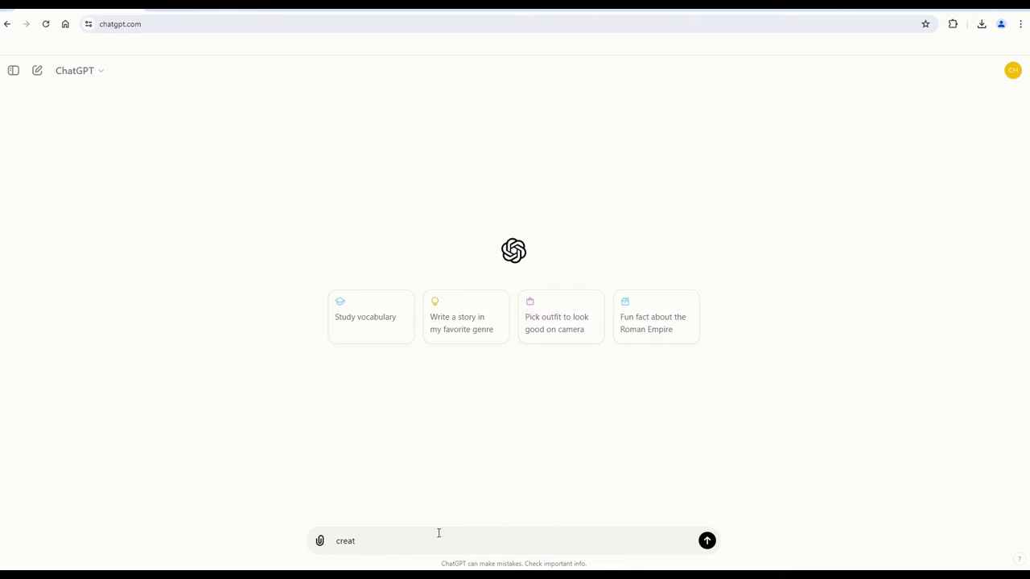
text(e power query to give me weeknumber bas)
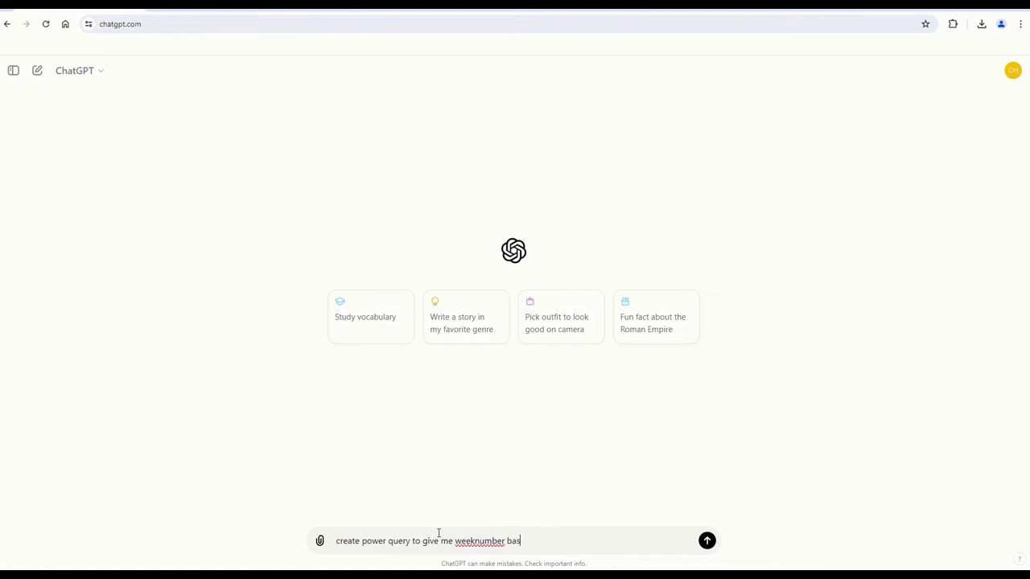
text(ed on column called Date of race)
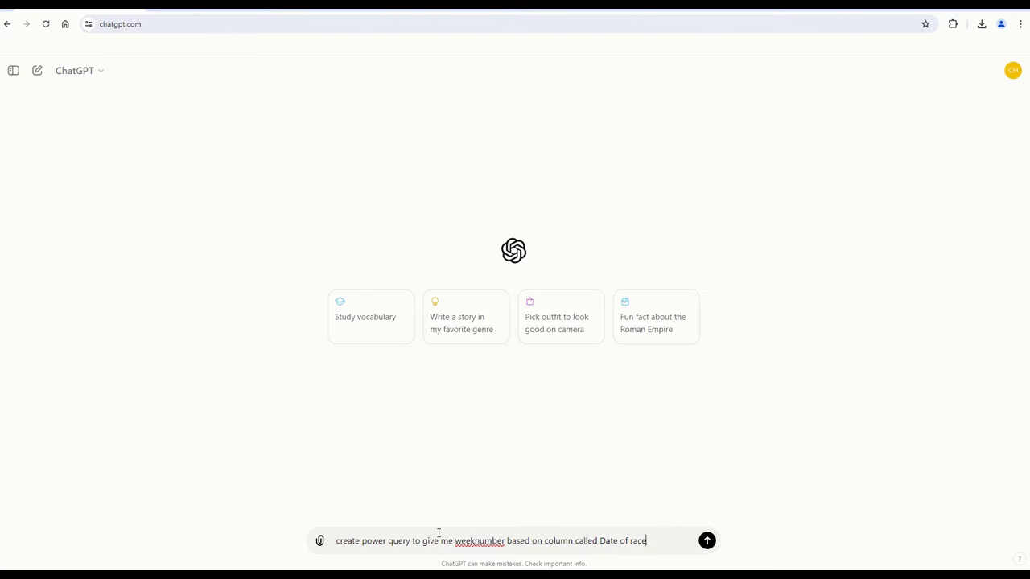
key(Return)
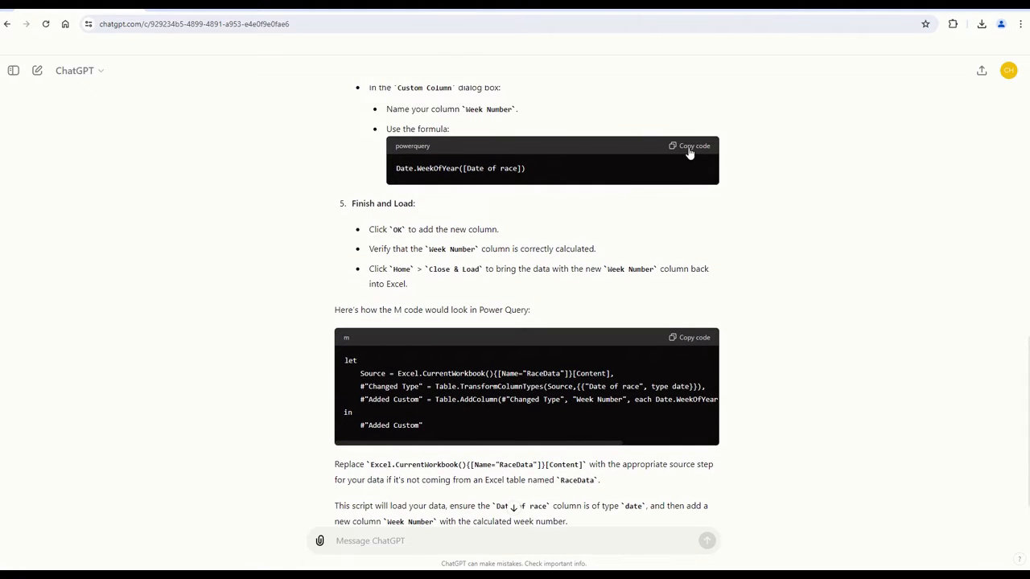
Copy the suggested Date.WeekOfYear([Date of race]) code into the WeekNum custom column formula in Power Query Editor
click(689, 149)
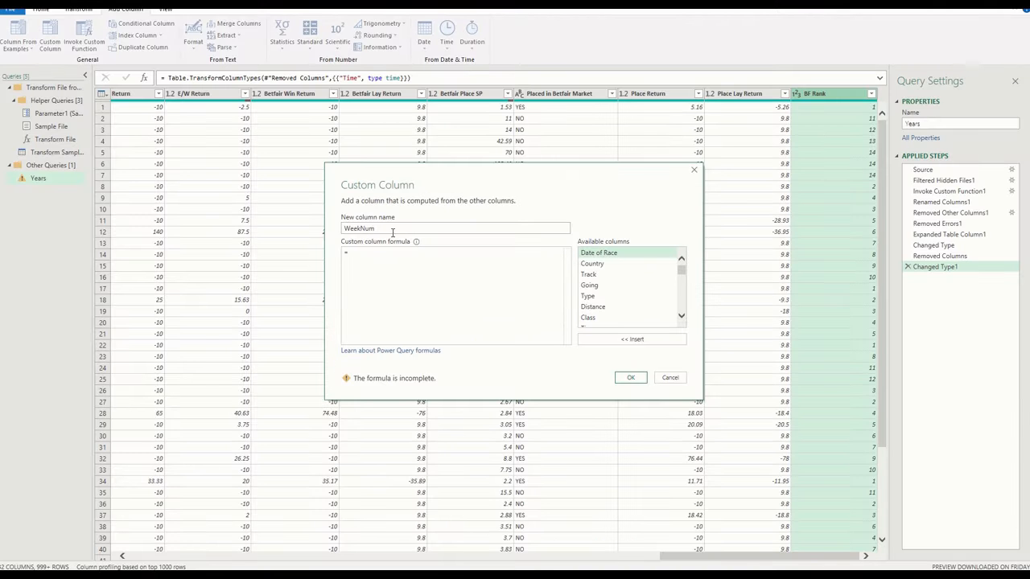
click(395, 254)
key(ctrl+v)
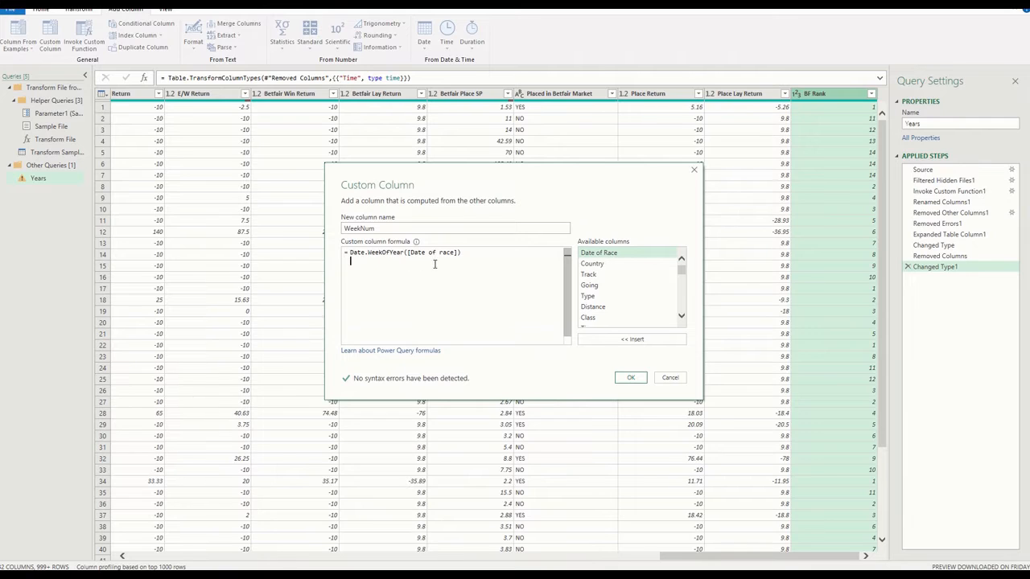
Correct the formula to Date.WeekOfYear([Date of Race]) using the available Date of Race column, and create the WeekNum column
drag(411, 252, 454, 253)
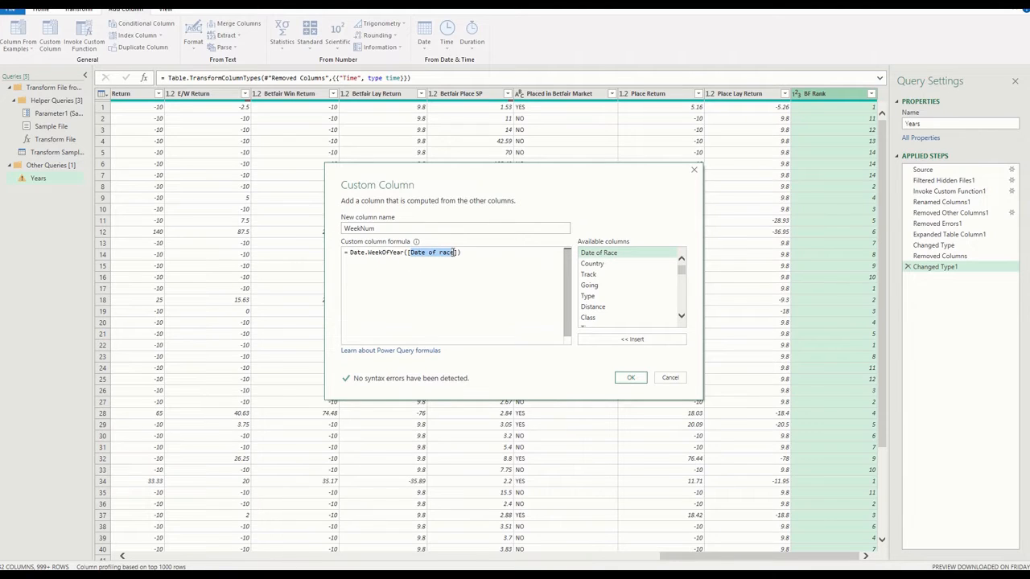
double_click(609, 254)
click(470, 266)
click(463, 253)
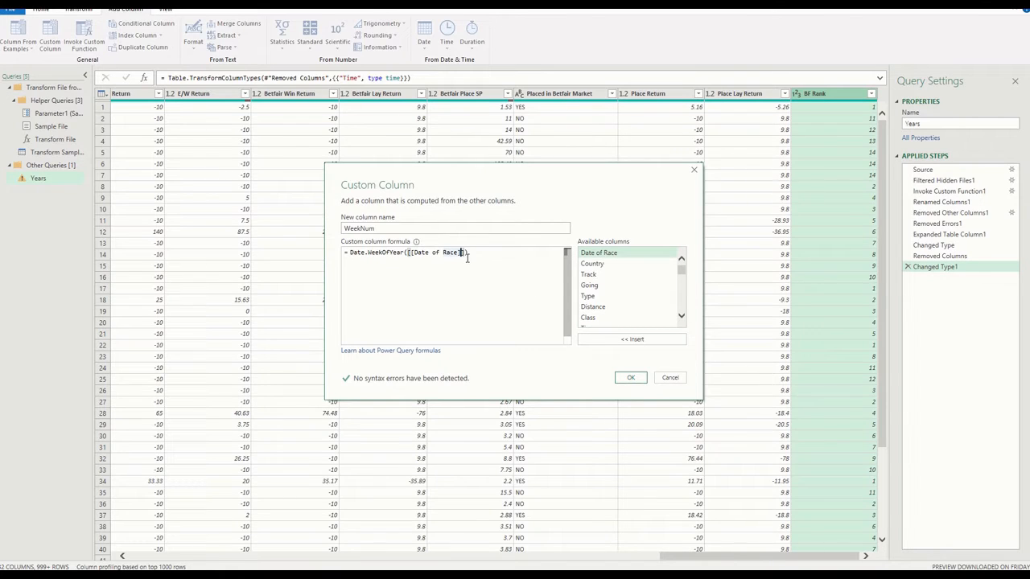
key(BackSpace)
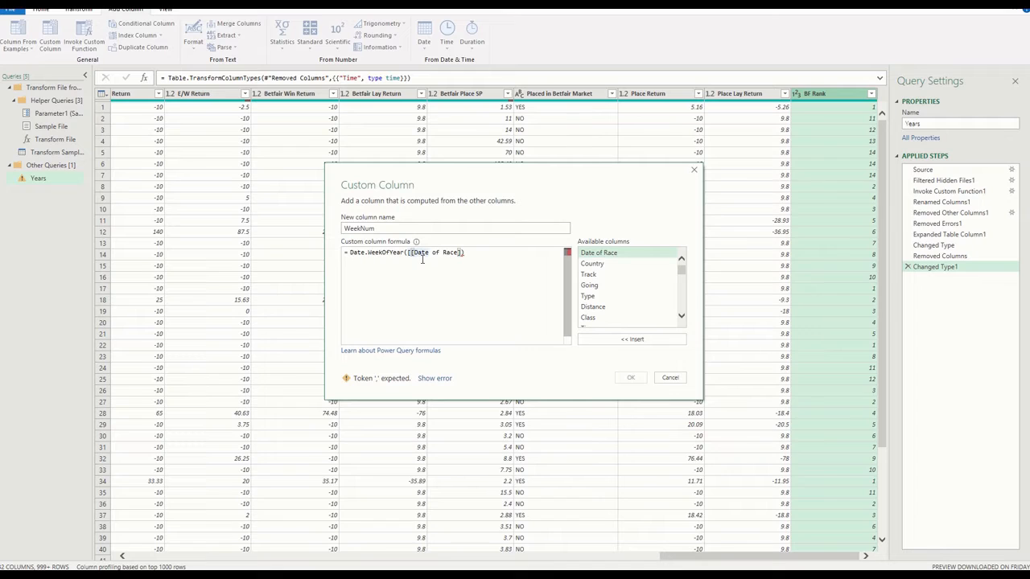
key(BackSpace)
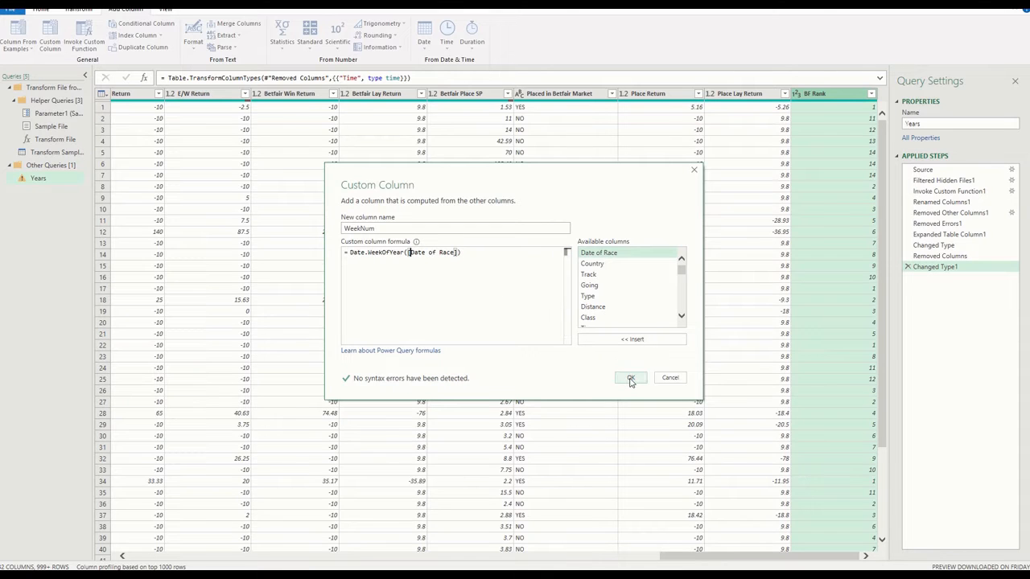
click(631, 377)
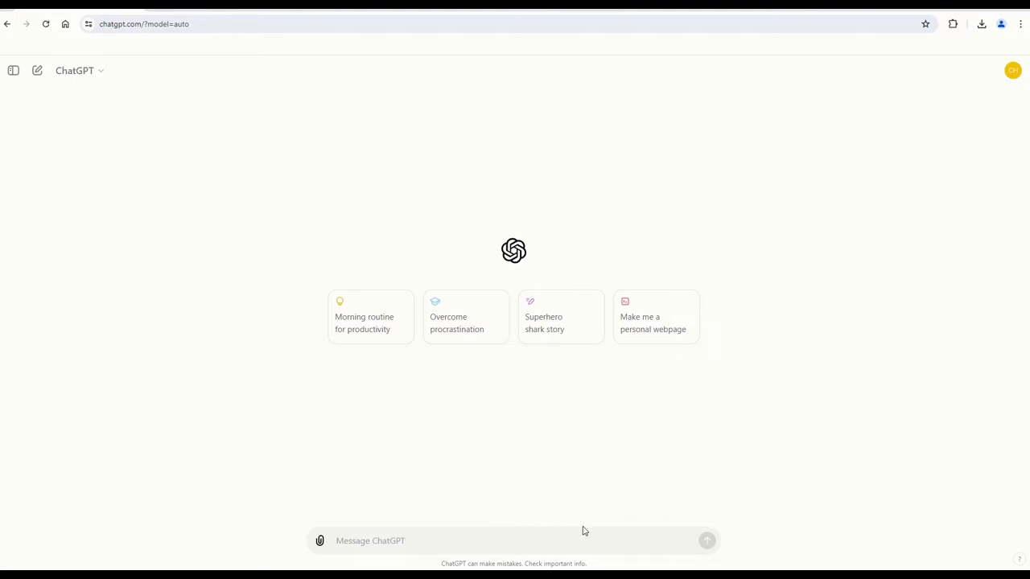
In ChatGPT, request a custom Power Query column giving the range of column Betfair SP, with the copied table of ranges included in the prompt
click(592, 531)
text(Create a cust)
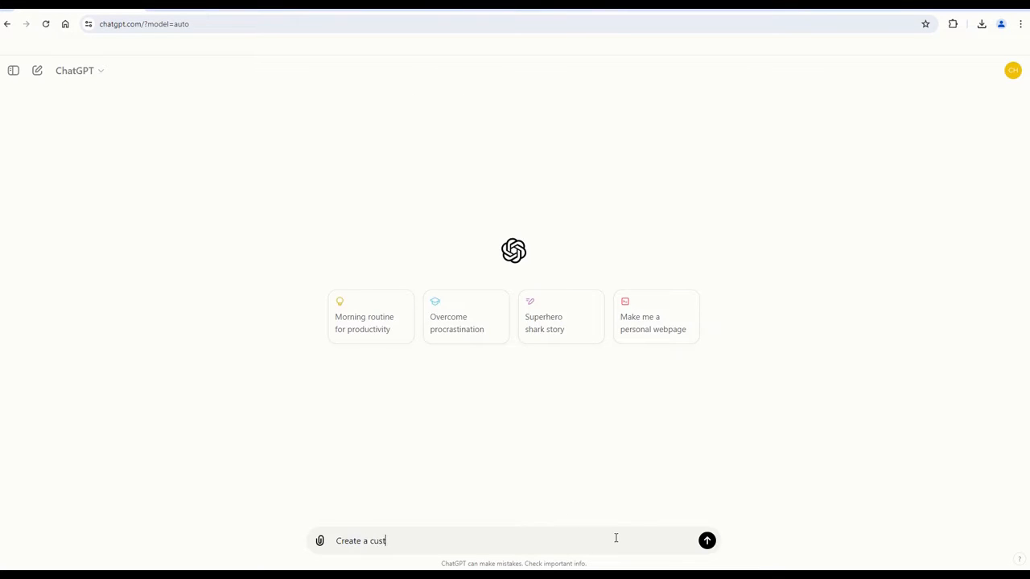
text(om column in power query to give the ran)
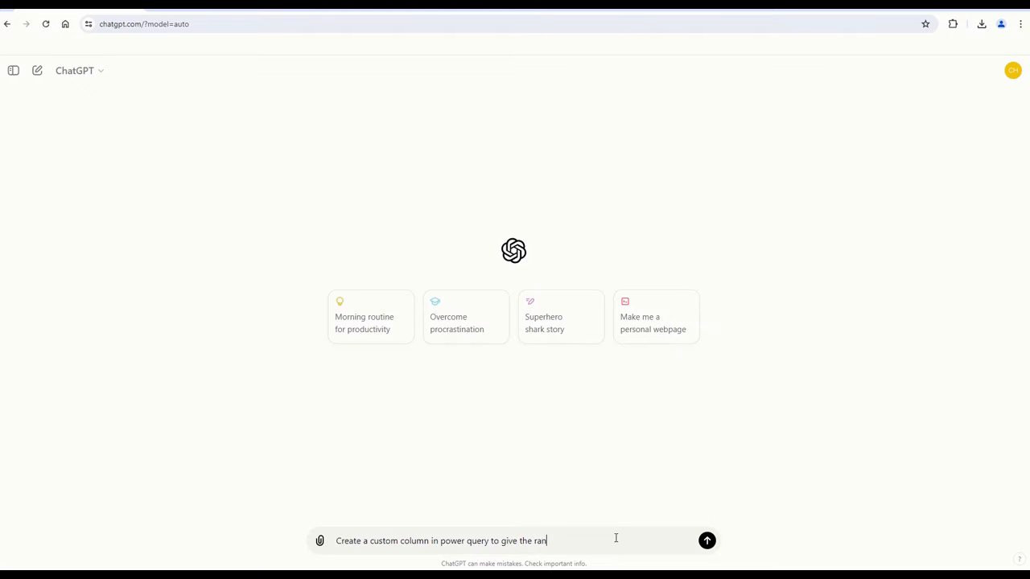
text(ge of column Betfair AP)
key(BackSpace)
key(BackSpace)
text(SP based on the table below)
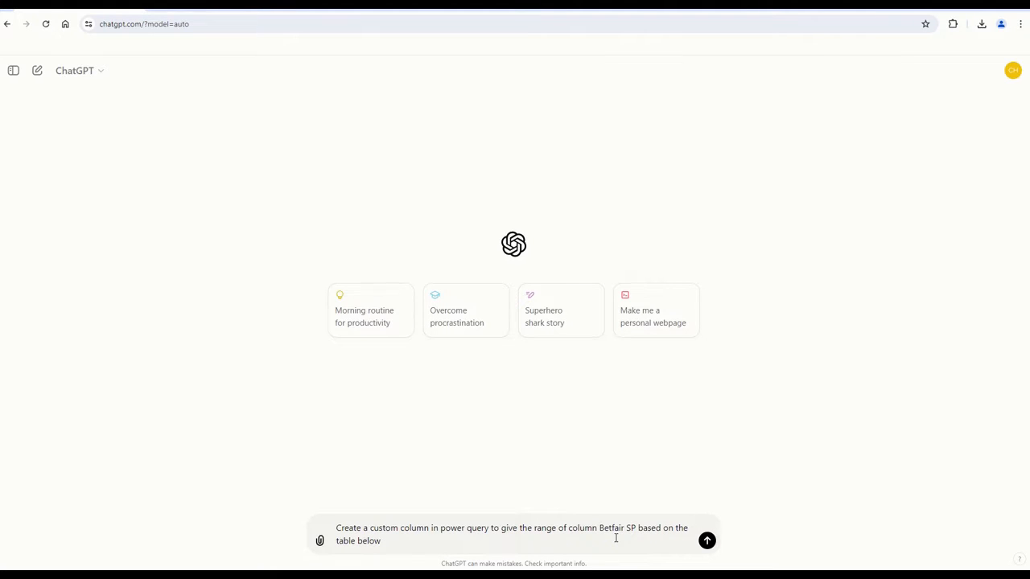
key(ctrl+v)
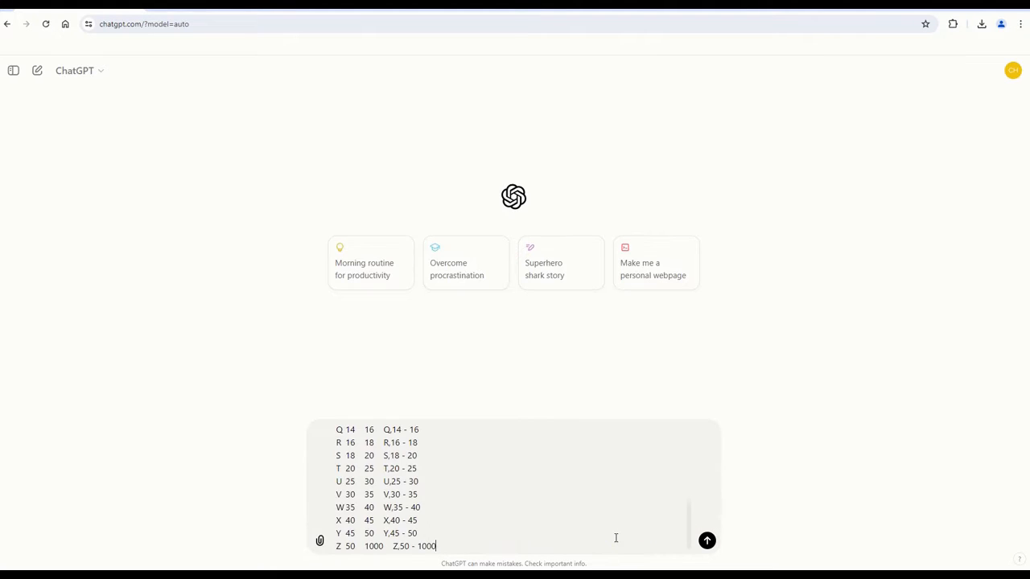
click(705, 544)
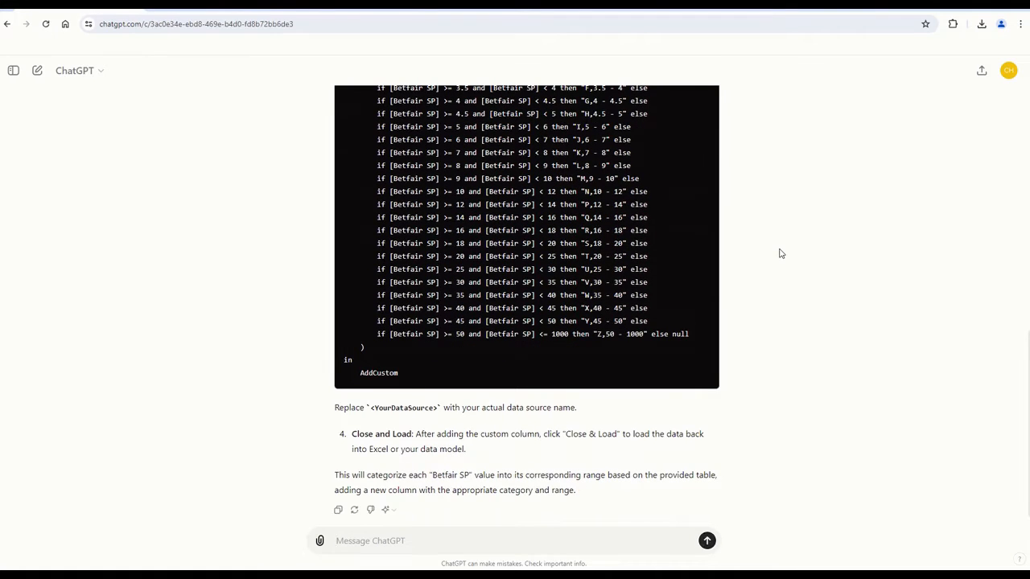
Copy the generated Betfair SP range code from ChatGPT and switch back to Power Query Editor
scroll(674, 269, up, 2)
scroll(674, 269, up, 1)
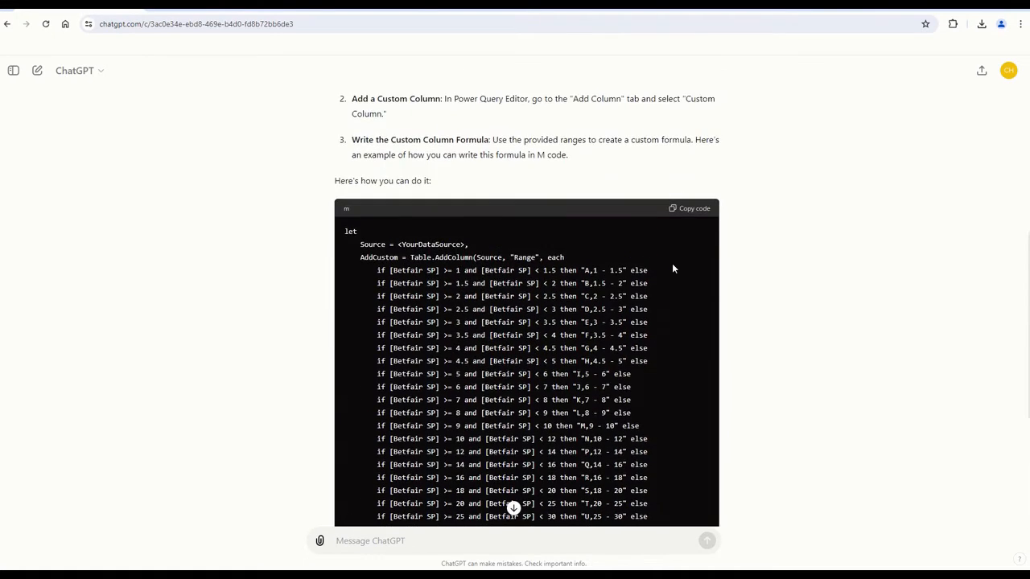
click(690, 210)
key(alt+Tab)
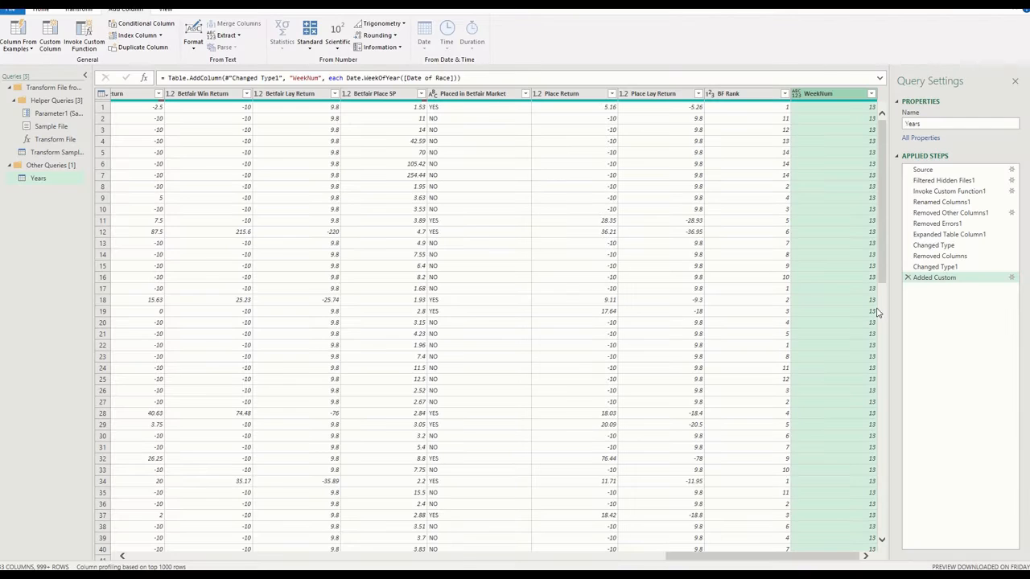
Start another custom column in the Years query and name it Betfair Range
click(58, 47)
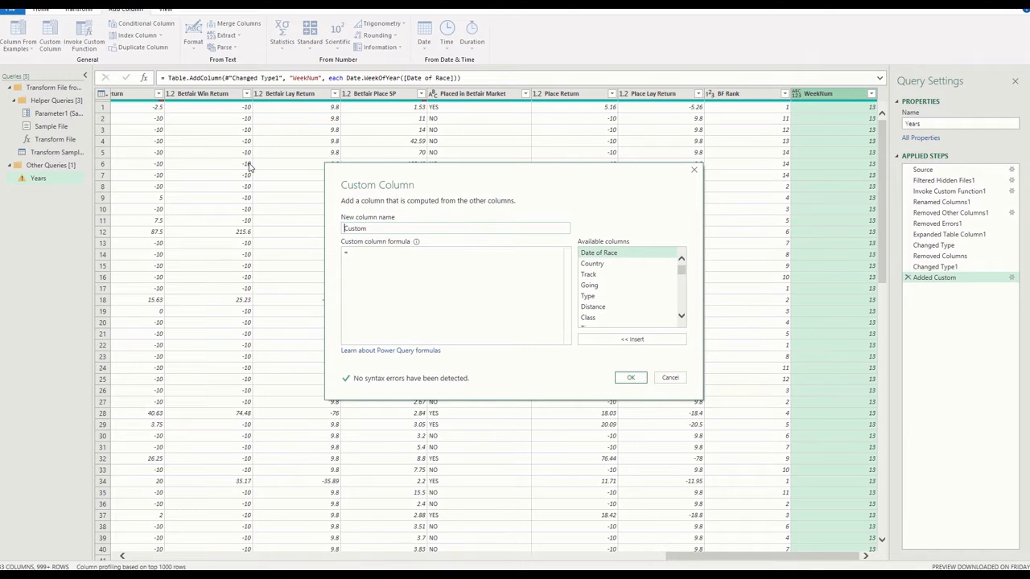
key(Delete)
key(Delete)
key(Delete)
key(Delete)
text(Betfair Range)
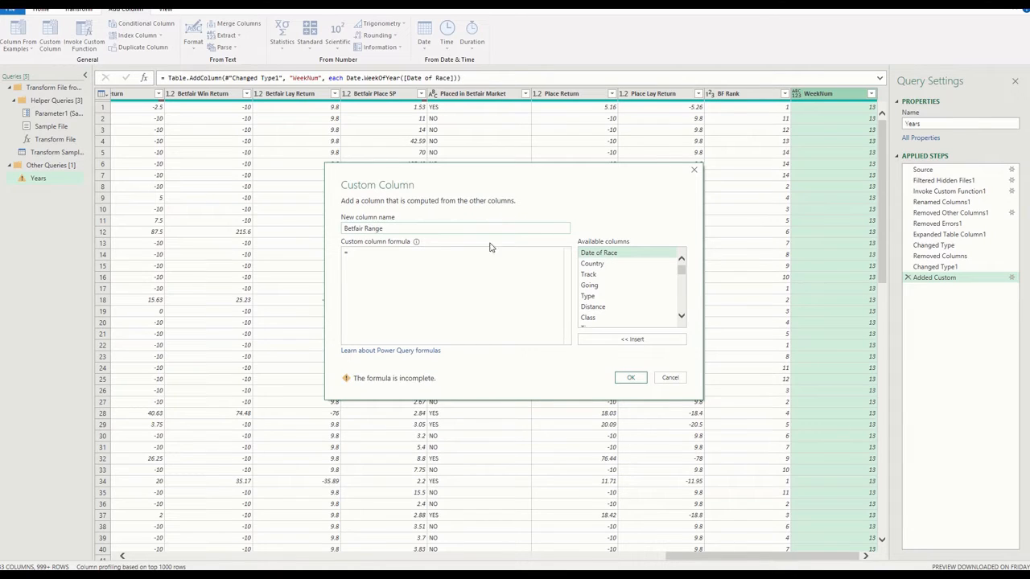
Paste the copied range code into the Betfair Range formula and review its beginning and end for surplus wrapper code
click(441, 268)
key(ctrl+v)
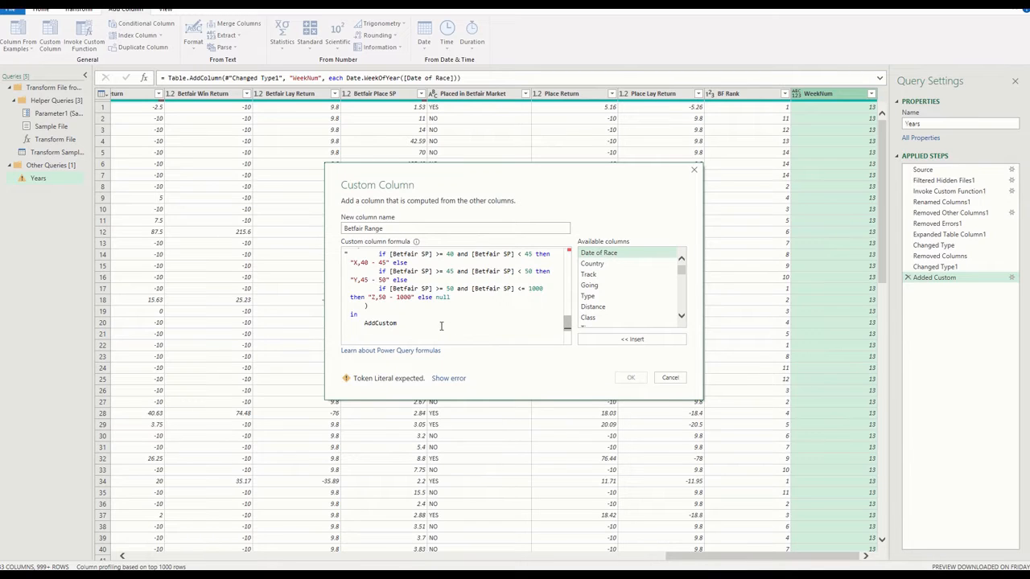
drag(417, 323, 377, 322)
scroll(478, 333, up, 3)
scroll(479, 333, up, 5)
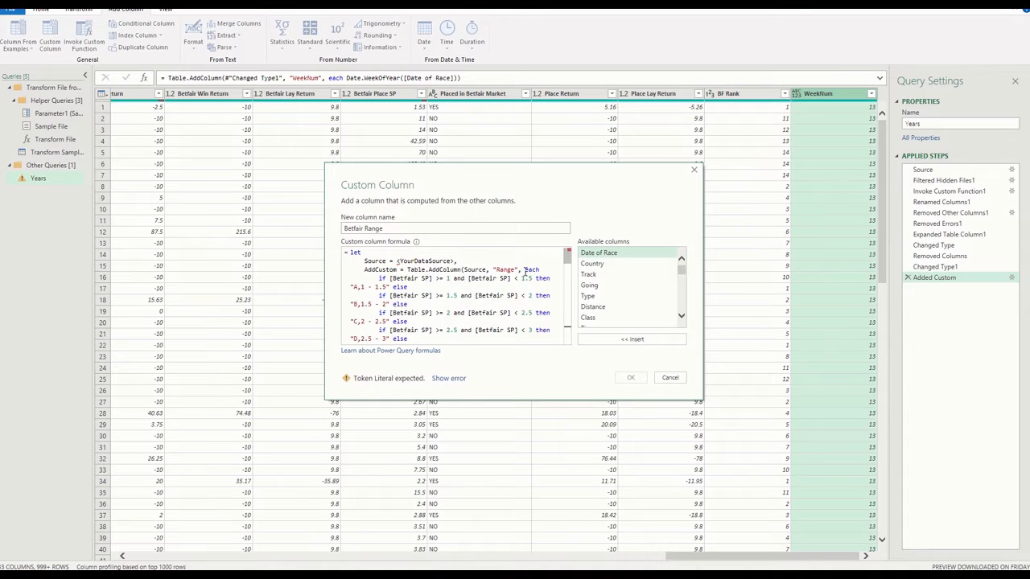
scroll(525, 277, down, 10)
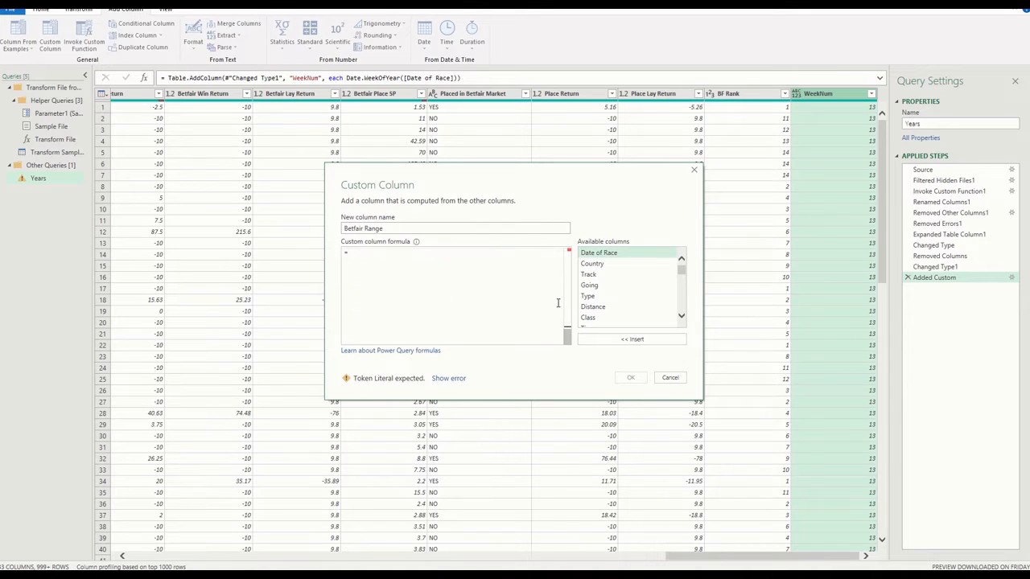
key(ctrl+a)
key(Delete)
key(ctrl+v)
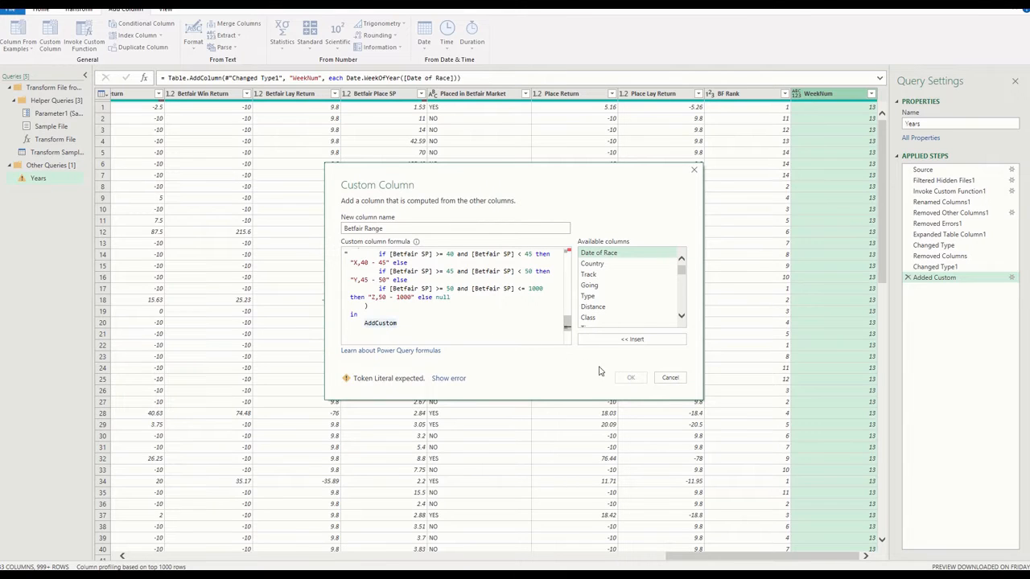
Delete AddCustom from the end of the Betfair Range formula and the let, Source and Table.AddColumn lines before the first if
drag(397, 322, 364, 322)
key(Delete)
scroll(440, 325, up, 3)
scroll(440, 326, up, 10)
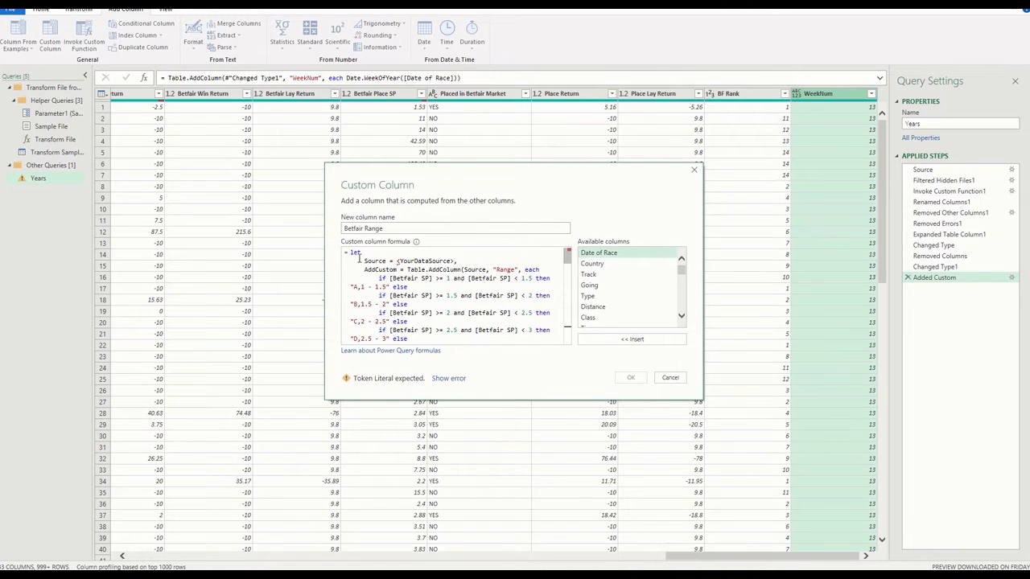
drag(352, 256, 547, 274)
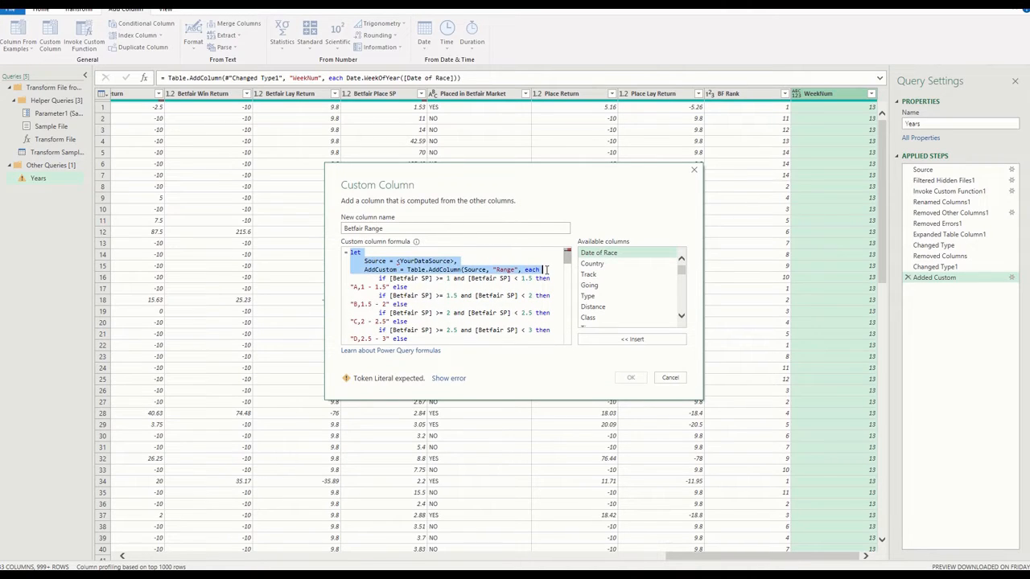
key(Delete)
key(Delete)
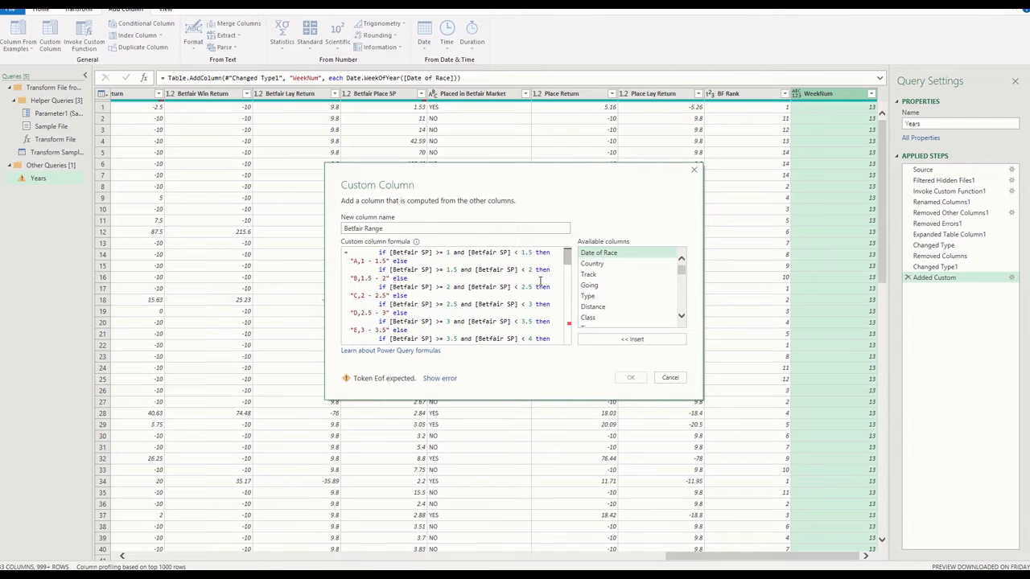
Remove the leftover closing parenthesis and "in" from the formula's end, add the Betfair Range column and check its values
drag(568, 262, 560, 330)
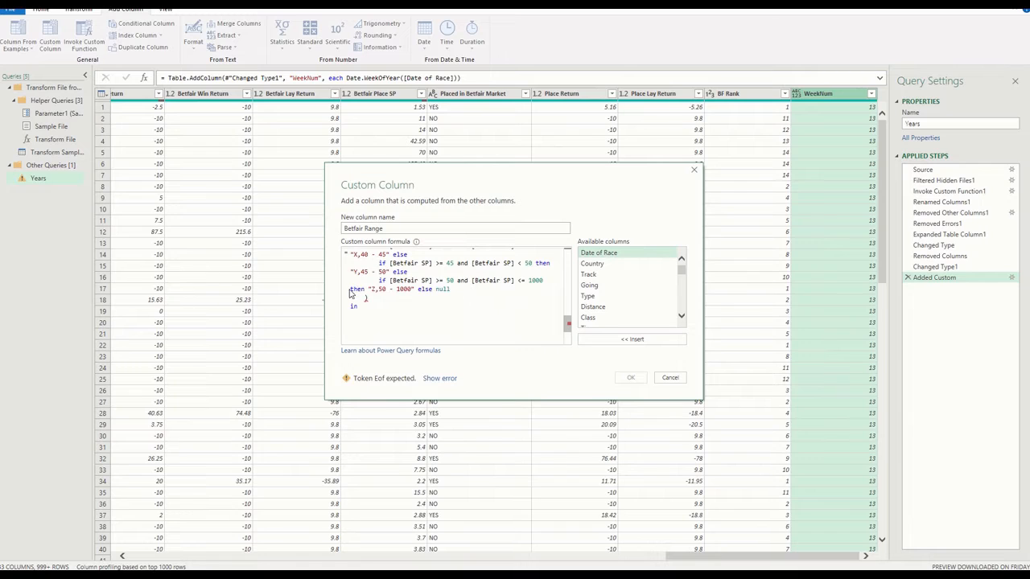
click(411, 316)
key(BackSpace)
key(BackSpace)
key(BackSpace)
key(BackSpace)
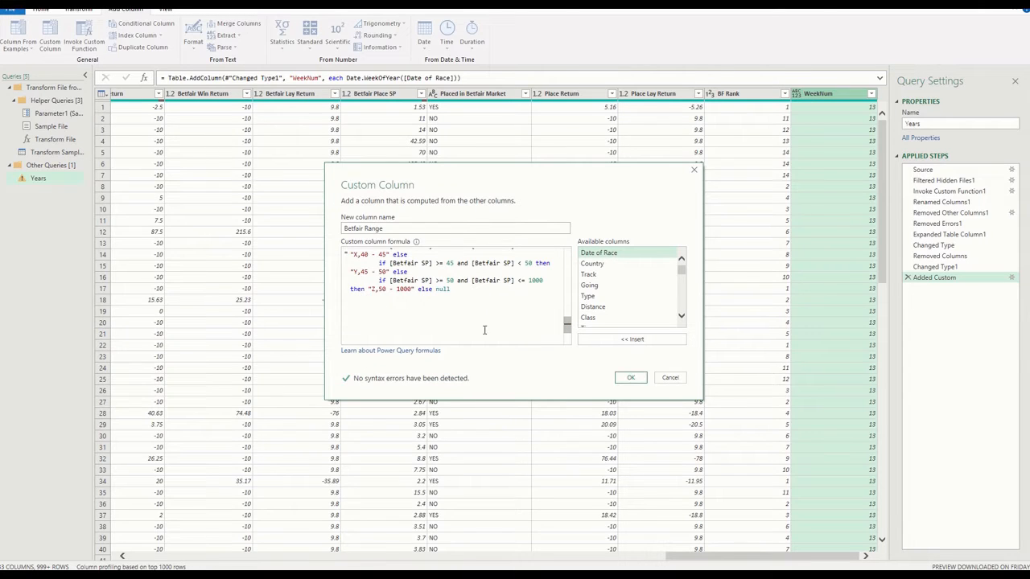
click(631, 377)
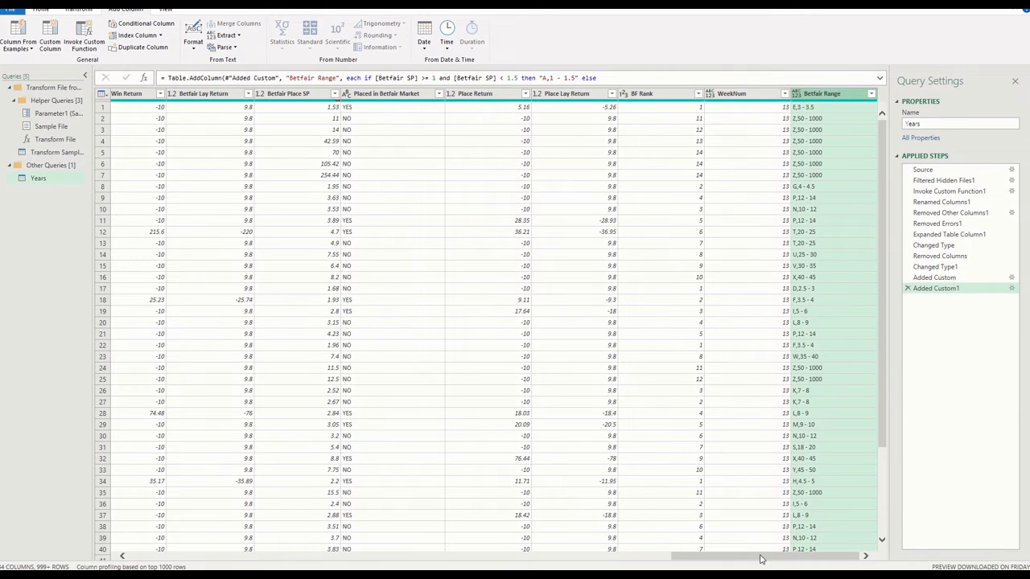
mouse_move(763, 556)
mouse_down()
mouse_move(577, 555)
mouse_move(761, 555)
mouse_up()
scroll(822, 207, down, 3)
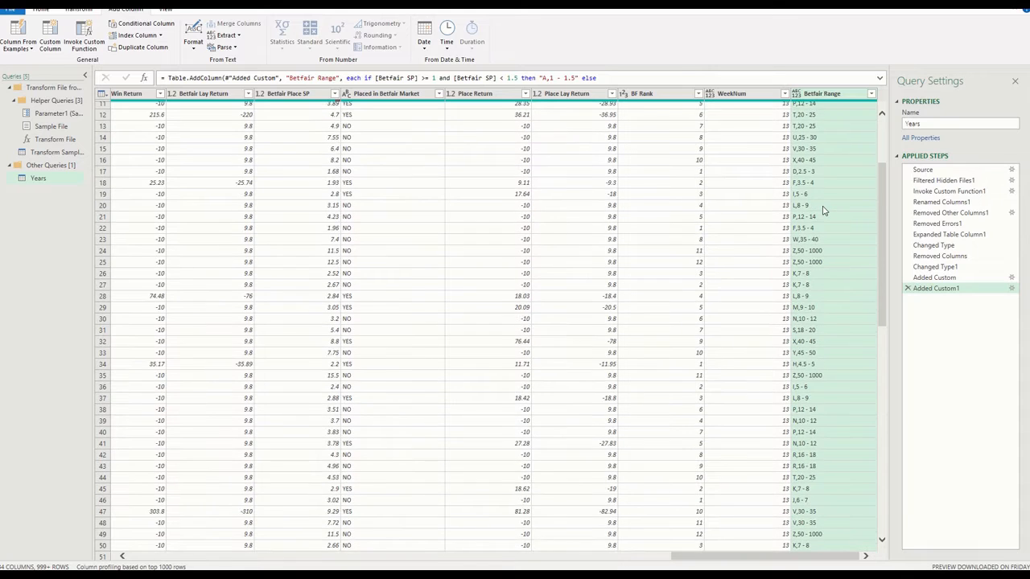
scroll(822, 211, down, 4)
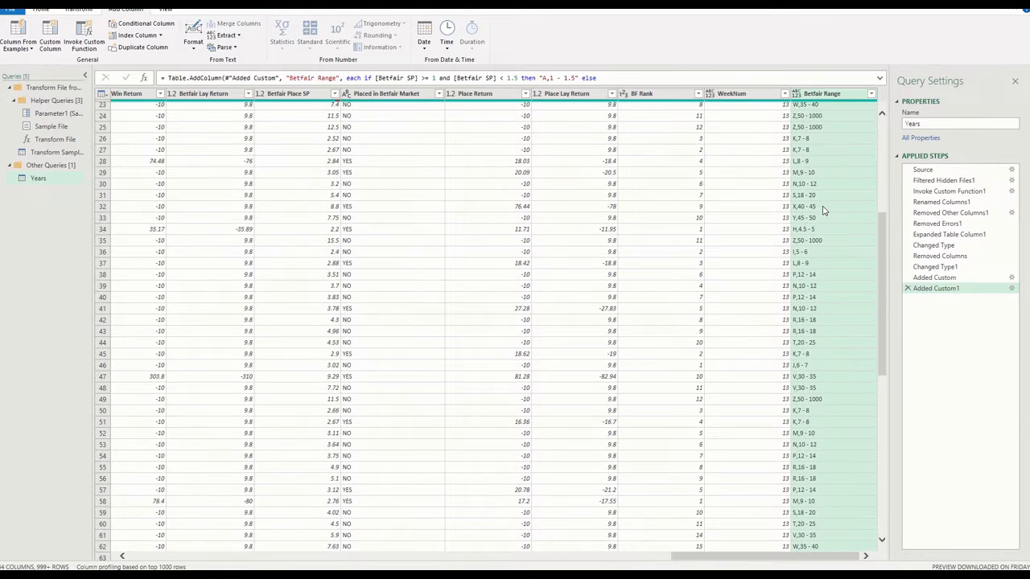
scroll(823, 210, up, 5)
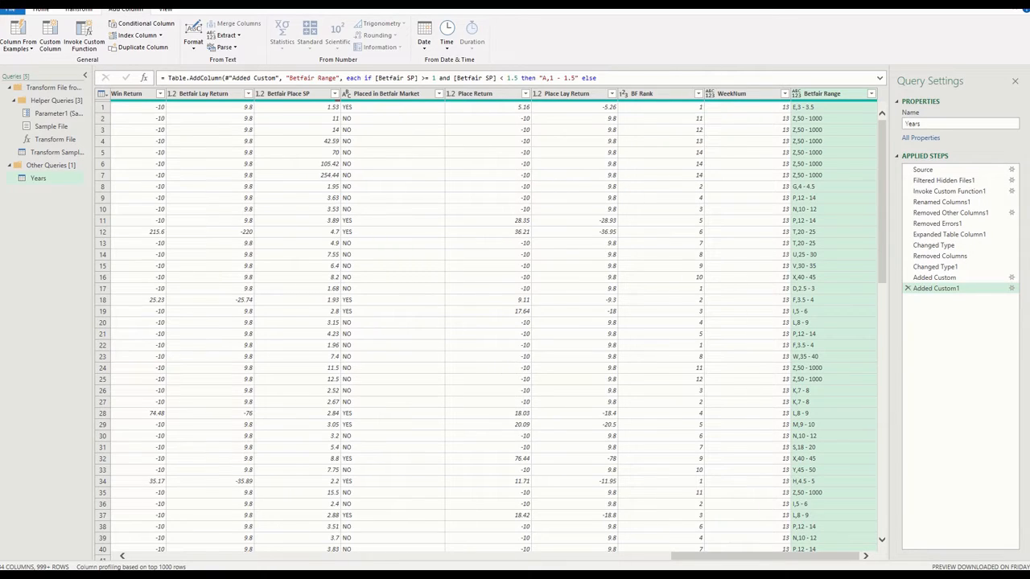
Switch to ChatGPT and request a Power Query custom column giving the day of the week from column Date of Race
key(alt+Tab)
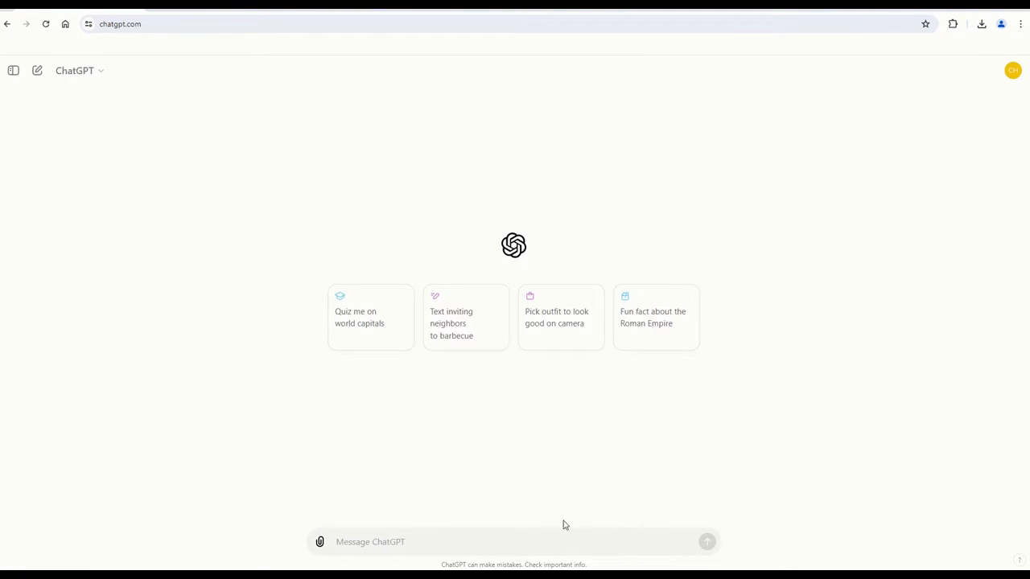
text(Create a )
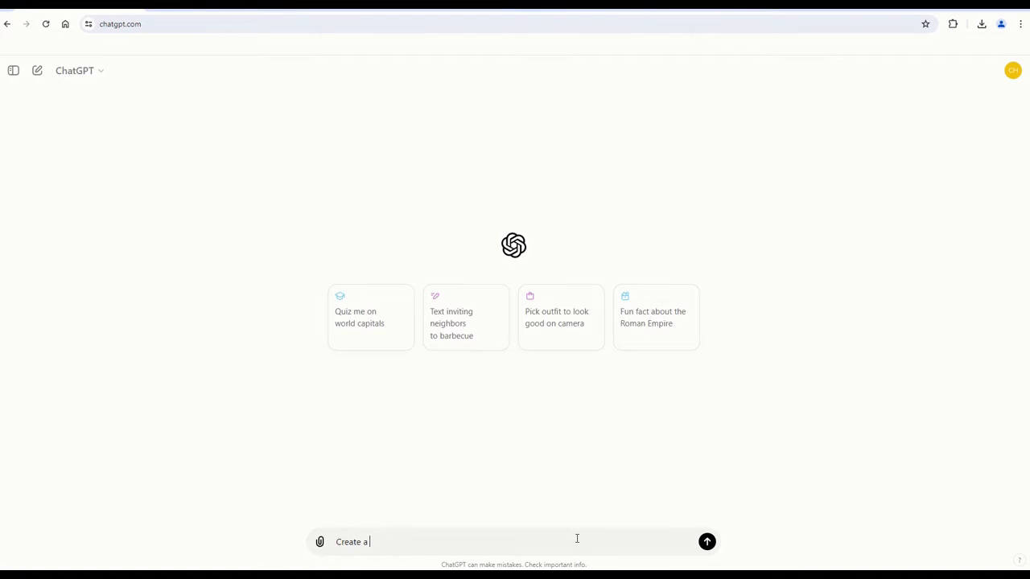
text(customer column in)
text(power query )
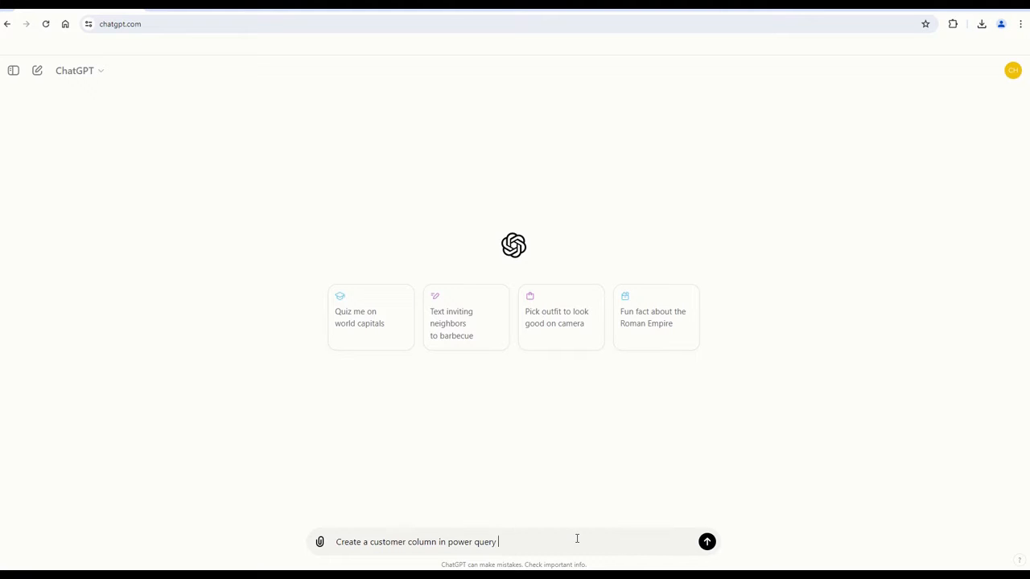
text(to give the day of the week from column Date of Race)
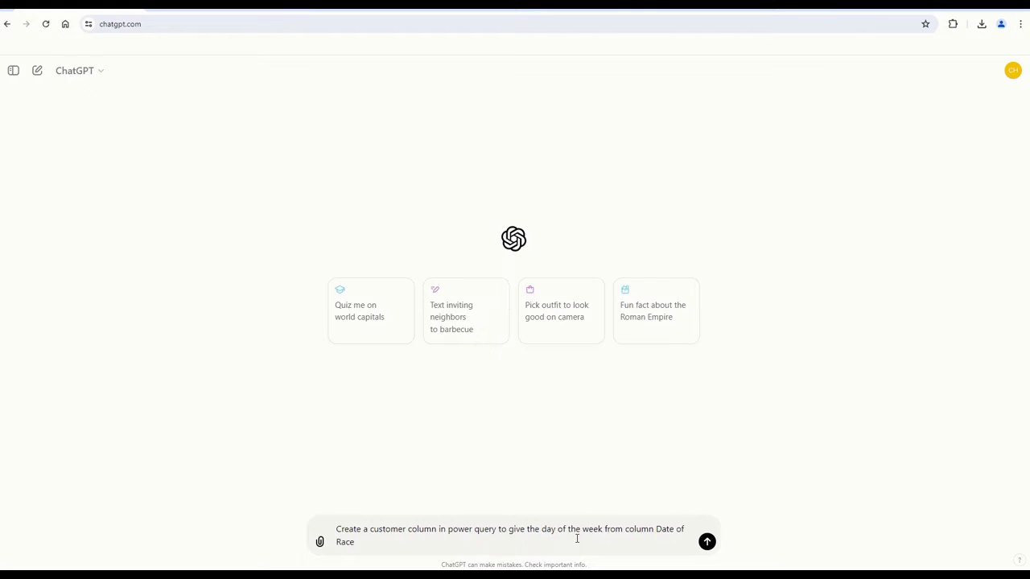
key(Return)
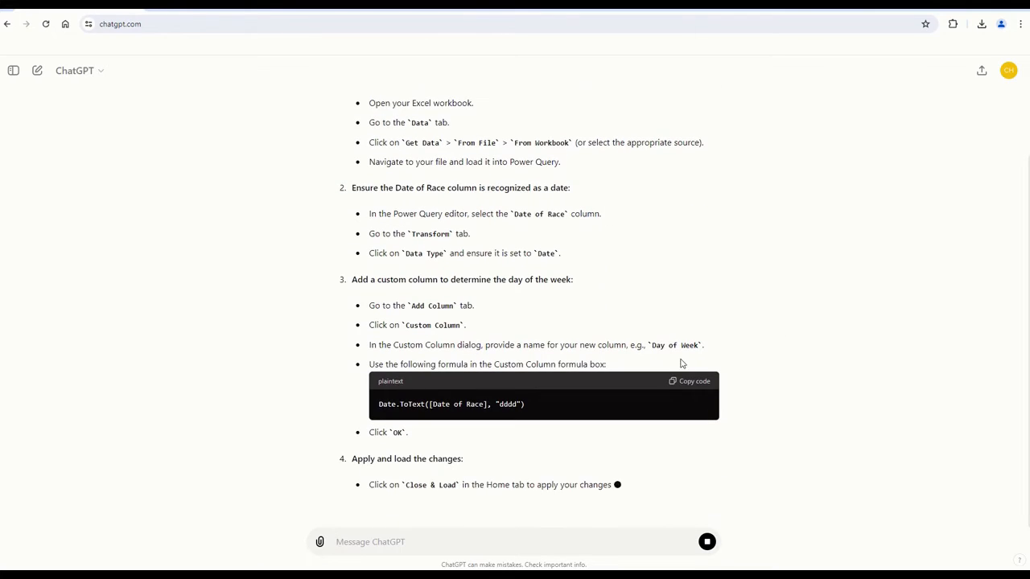
Stop the ChatGPT response, copy the Date.ToText day-of-week formula and switch back to Power Query Editor
click(706, 541)
click(702, 188)
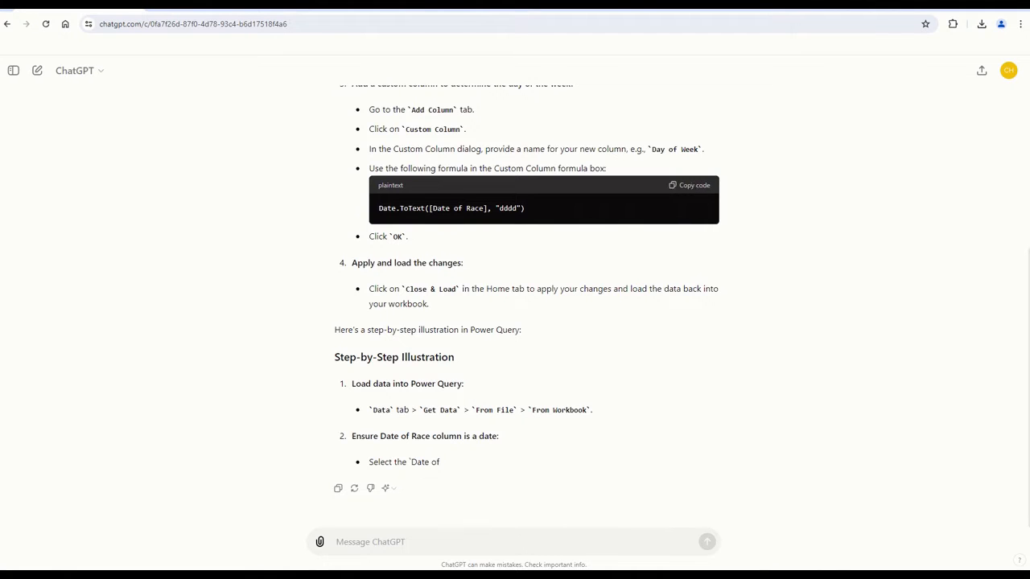
key(alt+Tab)
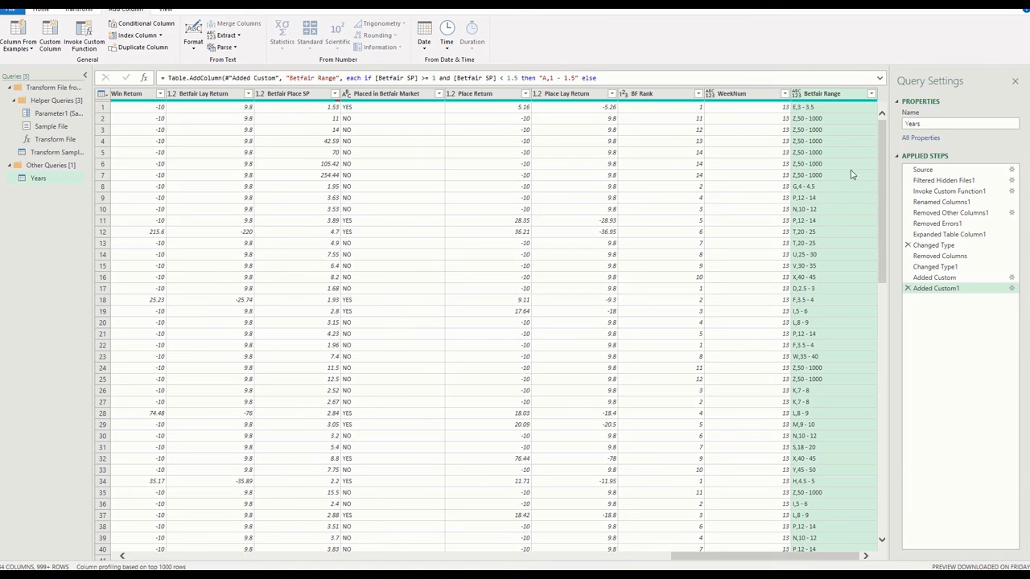
Start another custom column in the Years query and name it Day of Race
click(51, 45)
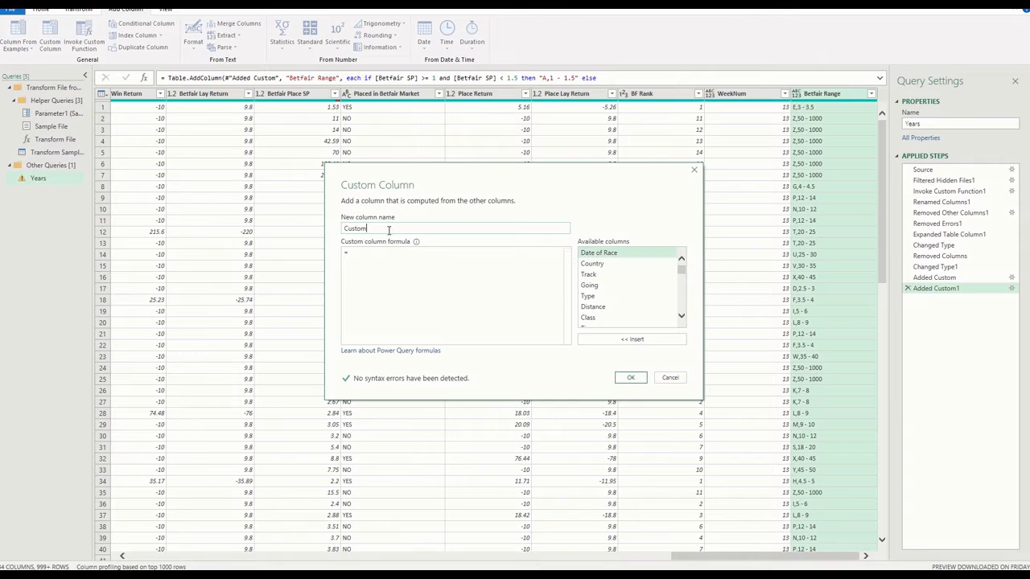
double_click(364, 227)
text(Day of R)
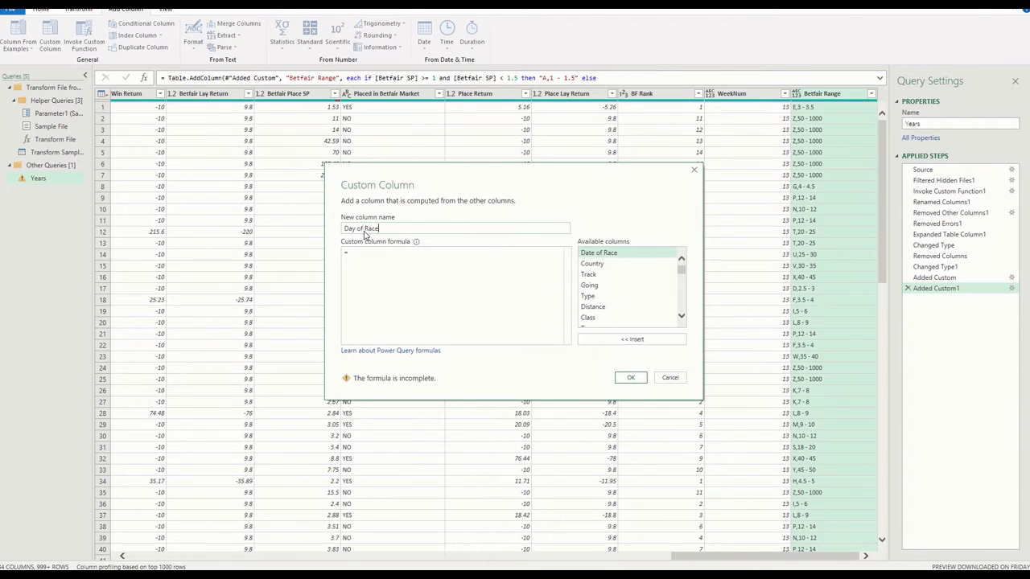
text(ace)
Paste Date.ToText([Date of Race], "dddd") as the Day of Race formula, add the column and check its values
click(354, 256)
text(Date.ToText([Date of Race], "dddd"))
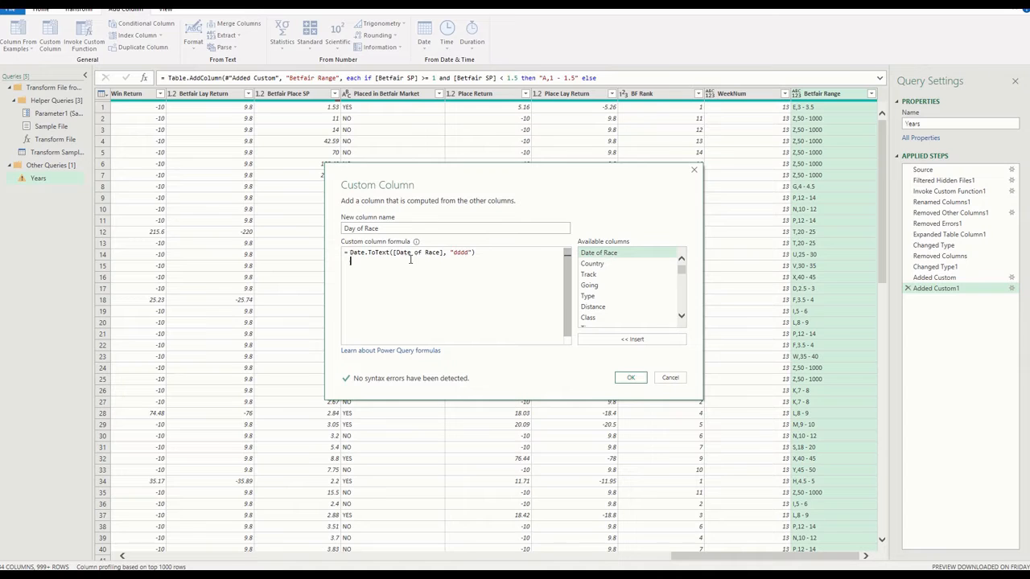
click(630, 378)
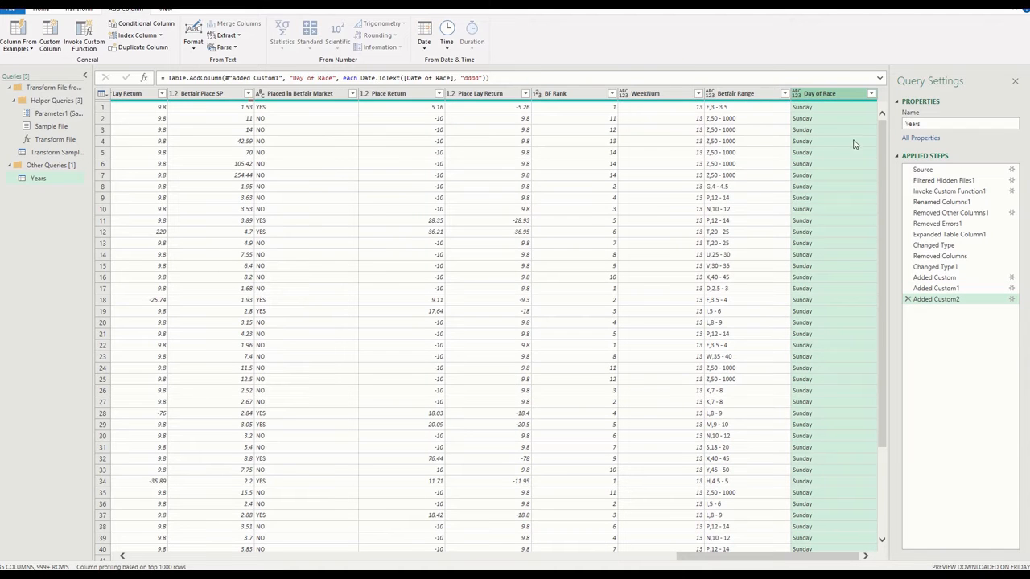
scroll(853, 201, down, 15)
scroll(852, 202, down, 20)
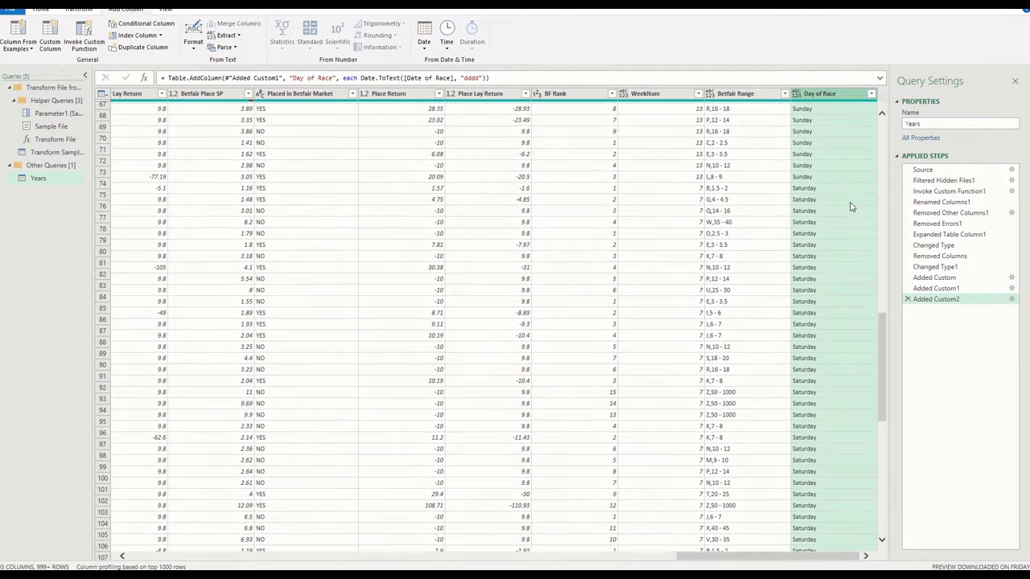
scroll(852, 212, up, 20)
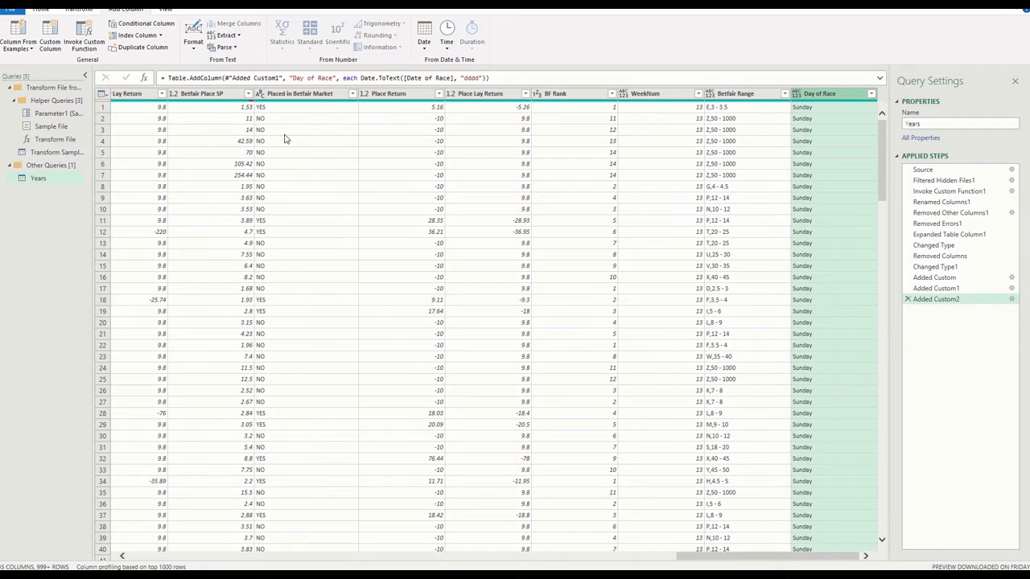
Review the Betfair Range formula in its applied step without changing it, and return to the last applied step, Added Custom2
click(1012, 290)
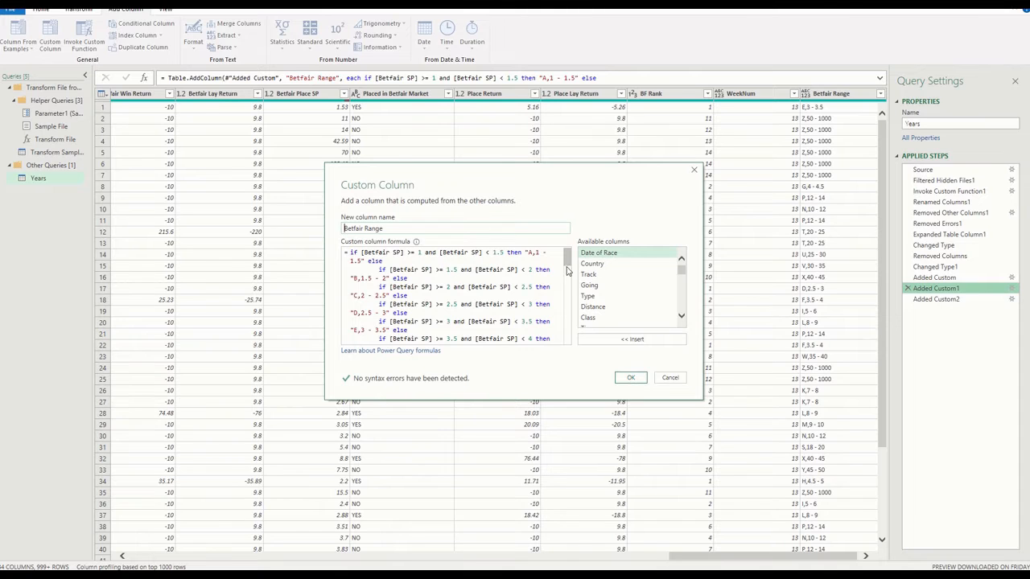
scroll(567, 270, down, 3)
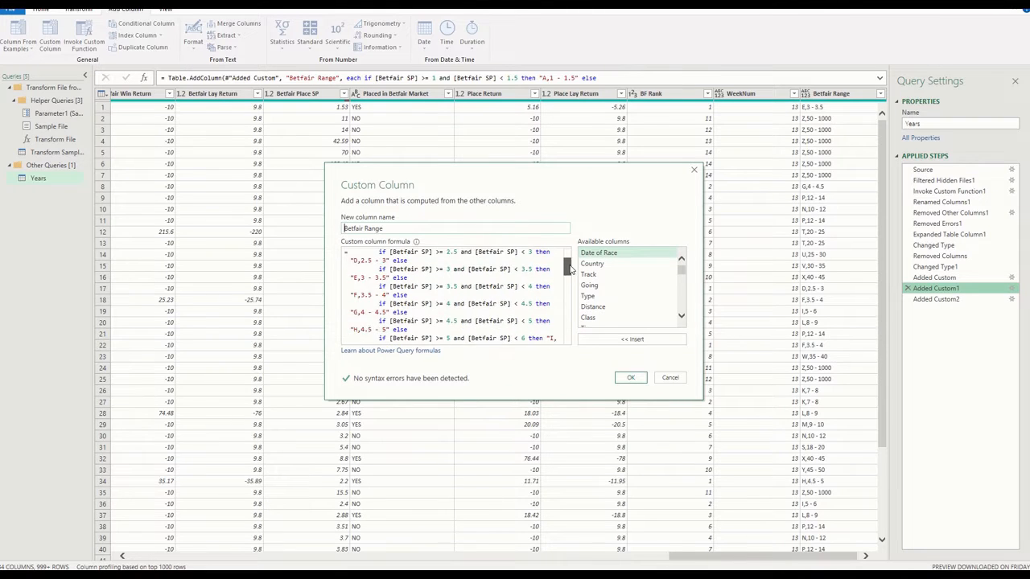
click(670, 377)
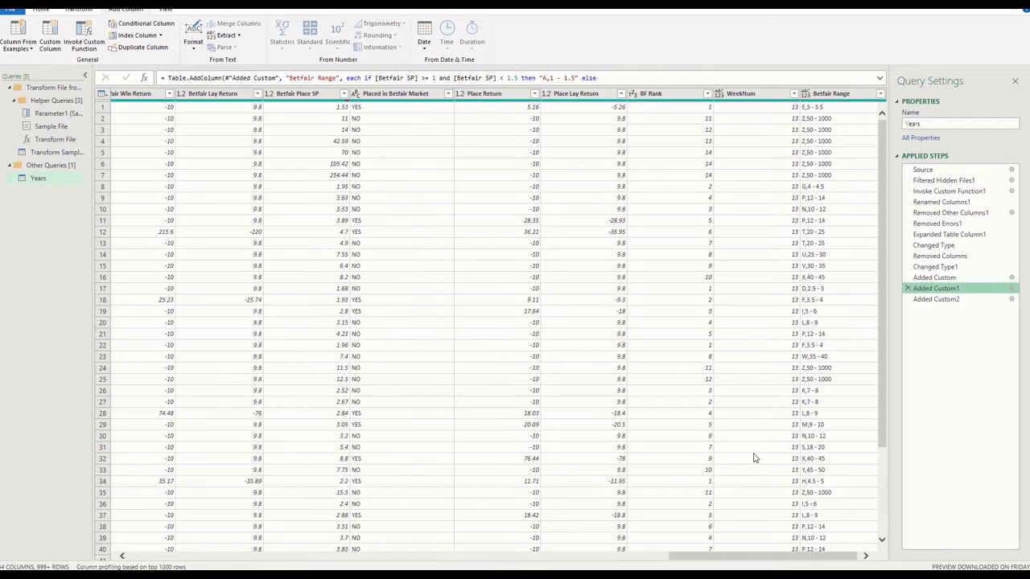
drag(774, 557, 784, 557)
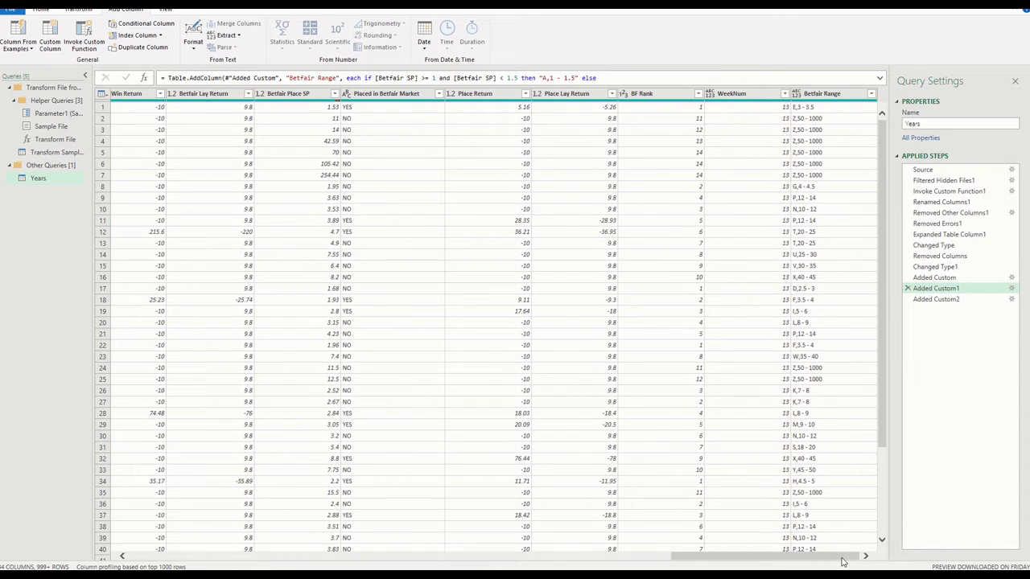
click(688, 357)
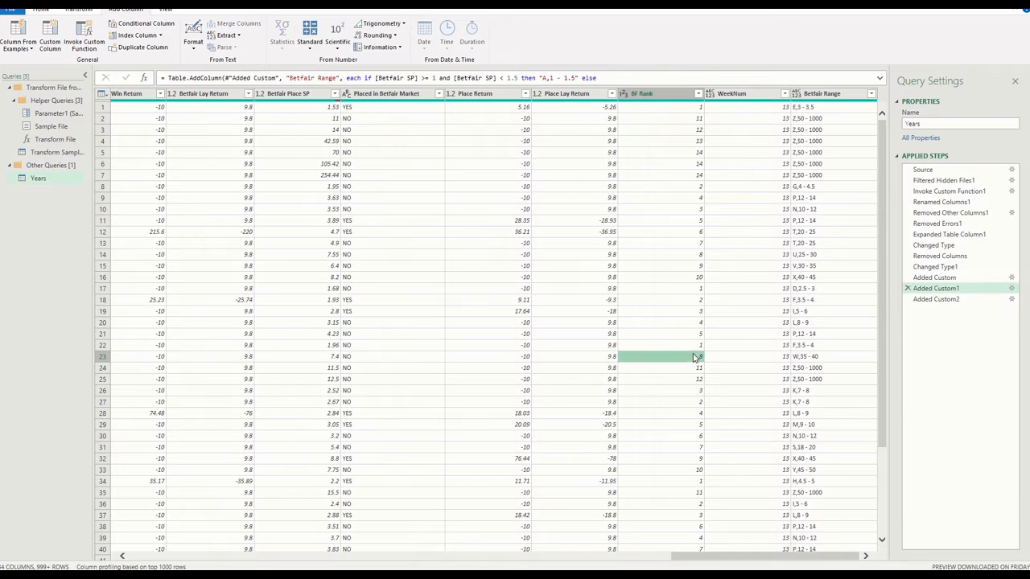
click(952, 301)
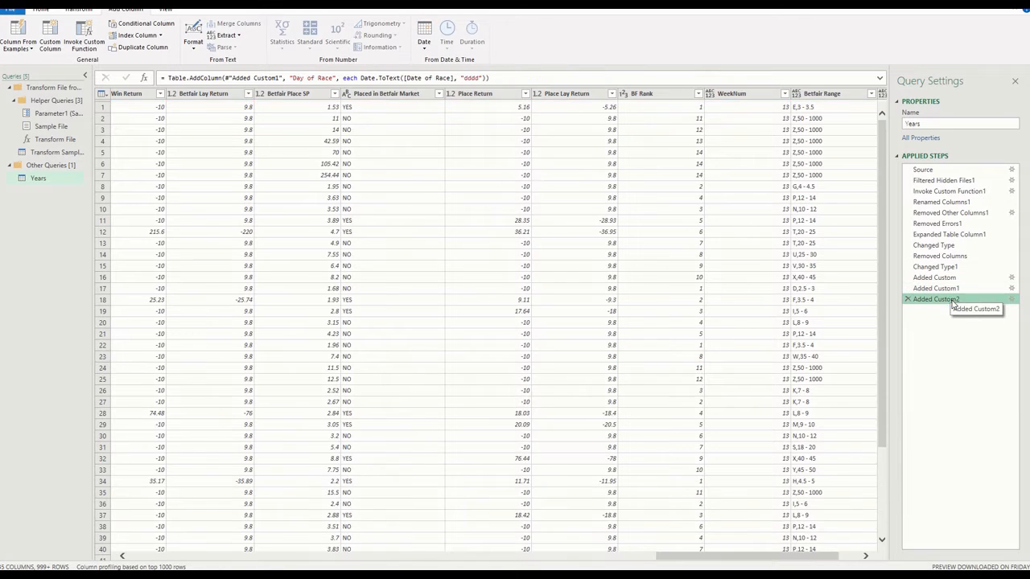
drag(757, 557, 833, 559)
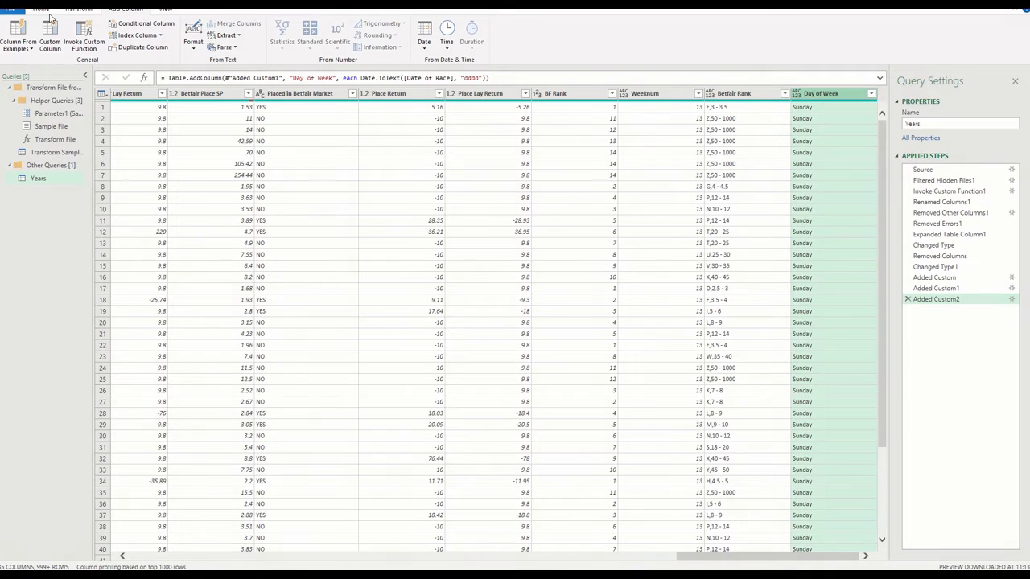
Close the query editor and load the data to Excel as a connection only, added to the Data Model
click(42, 9)
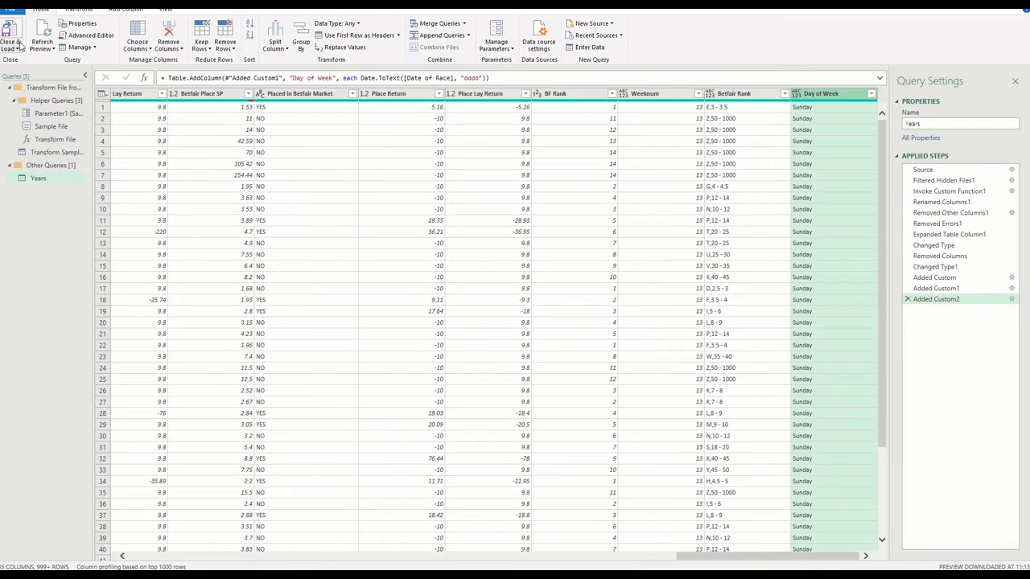
click(15, 48)
click(24, 71)
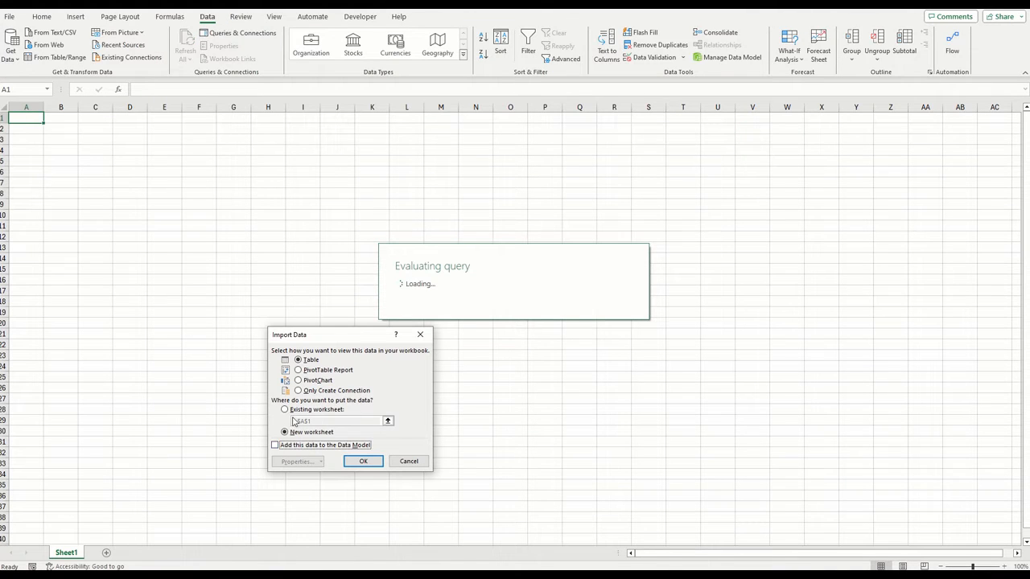
click(316, 392)
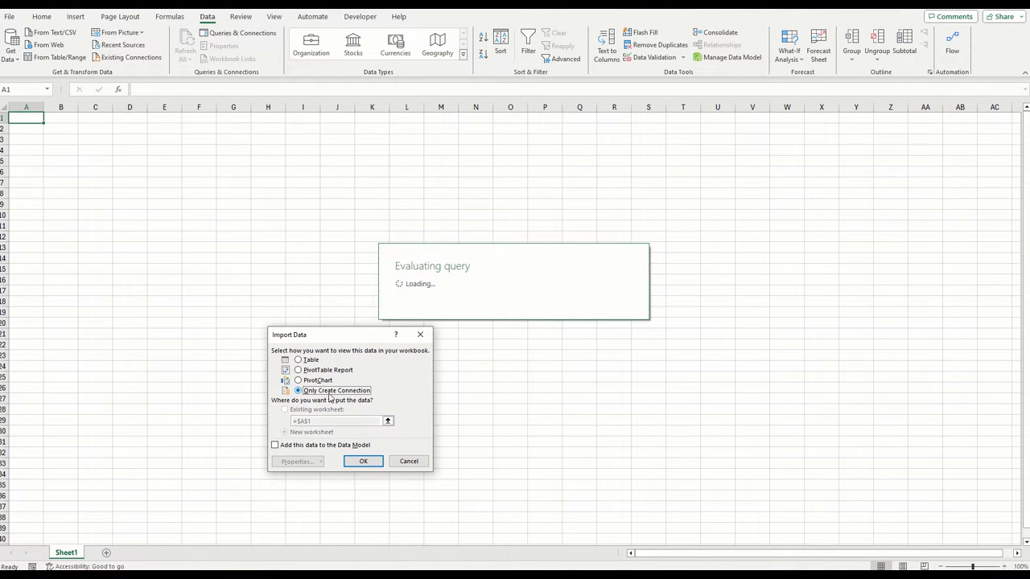
click(304, 446)
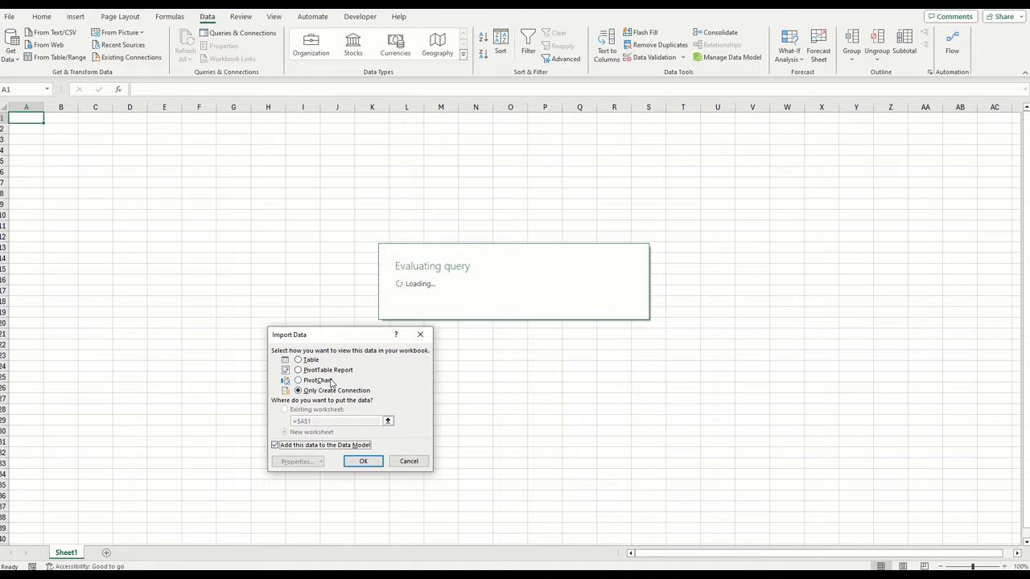
click(362, 460)
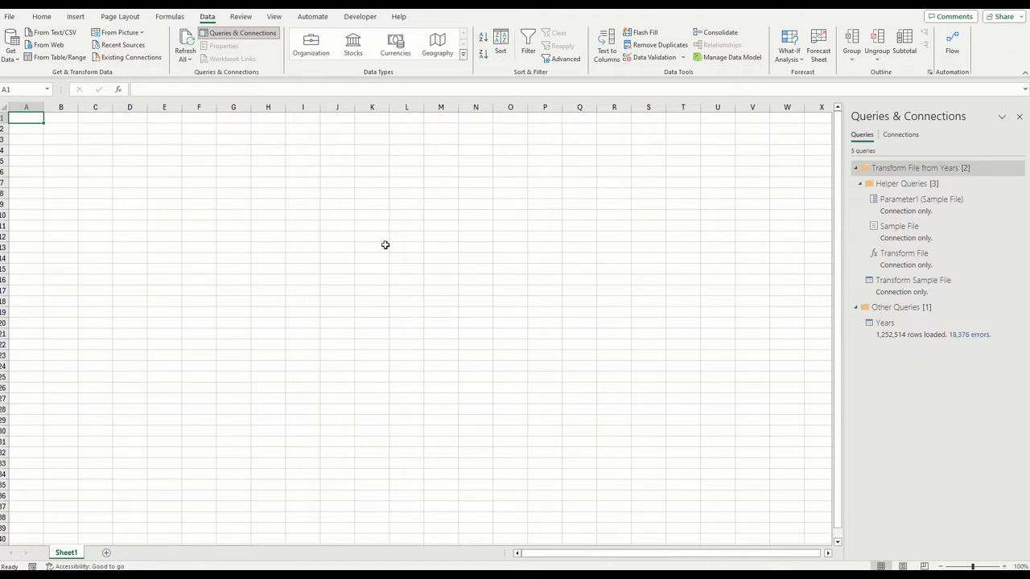
Insert a PivotTable from the Data Model on the existing worksheet at Sheet1 cell A1
click(196, 173)
click(40, 120)
click(76, 16)
click(18, 58)
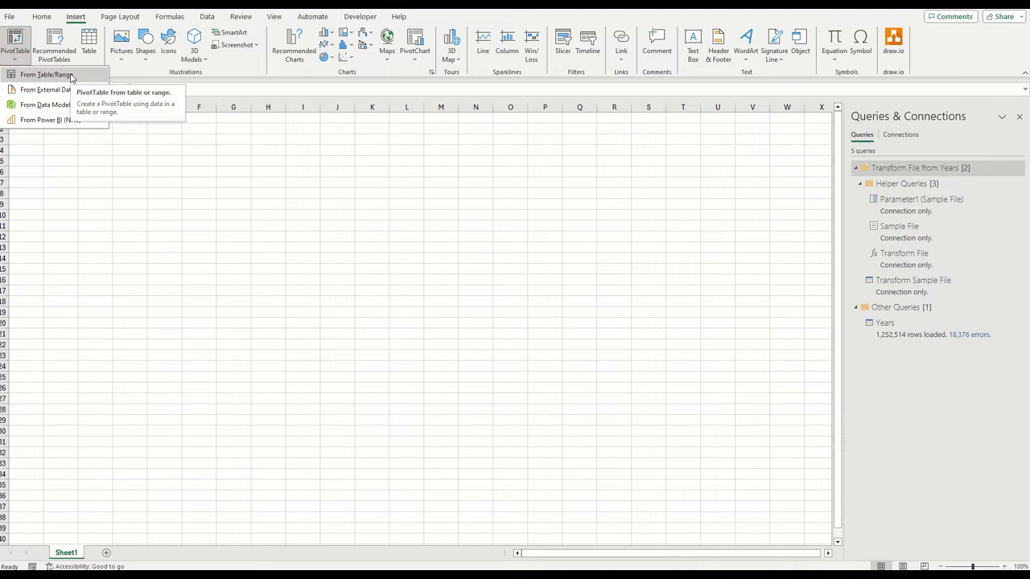
click(49, 105)
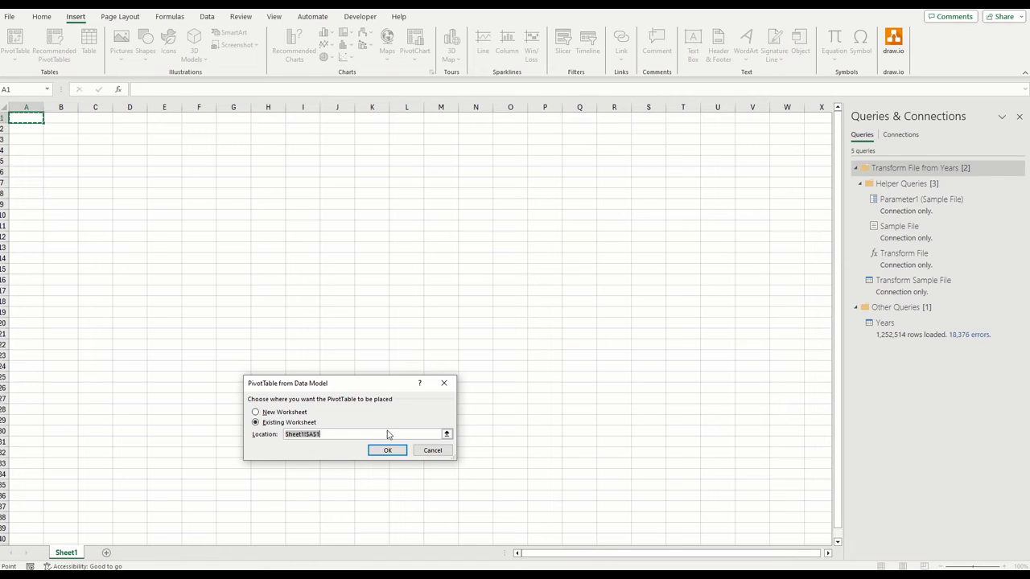
click(389, 451)
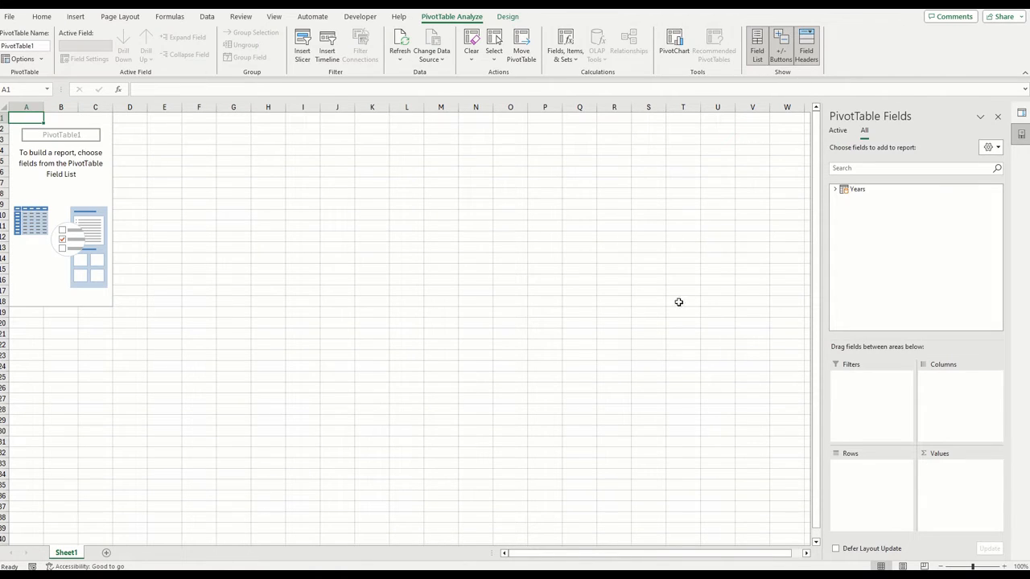
Expand the Years table in the field list, then put Stall in Rows and Date of Race in Columns
click(835, 190)
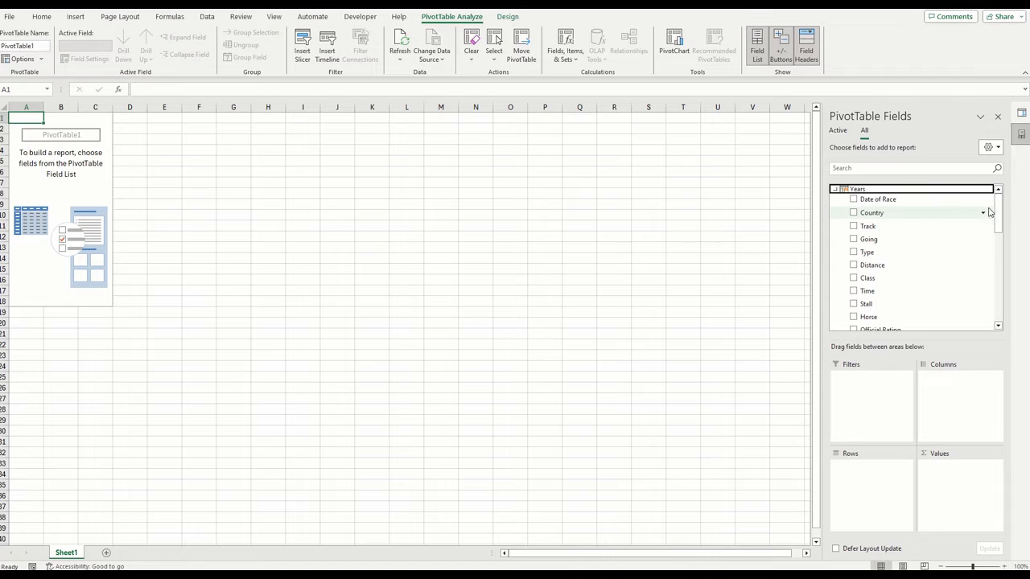
drag(999, 219, 999, 221)
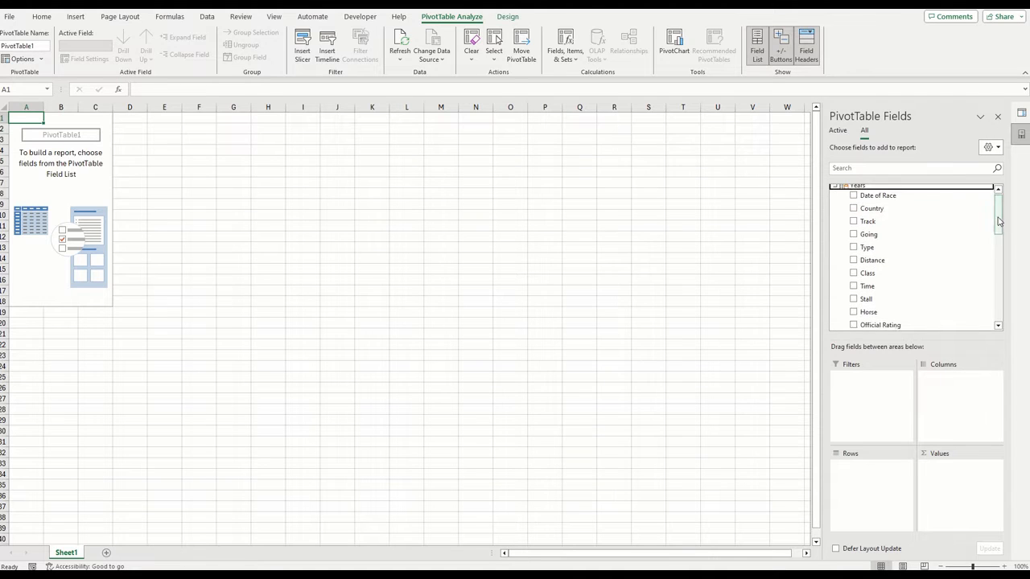
drag(867, 302, 867, 488)
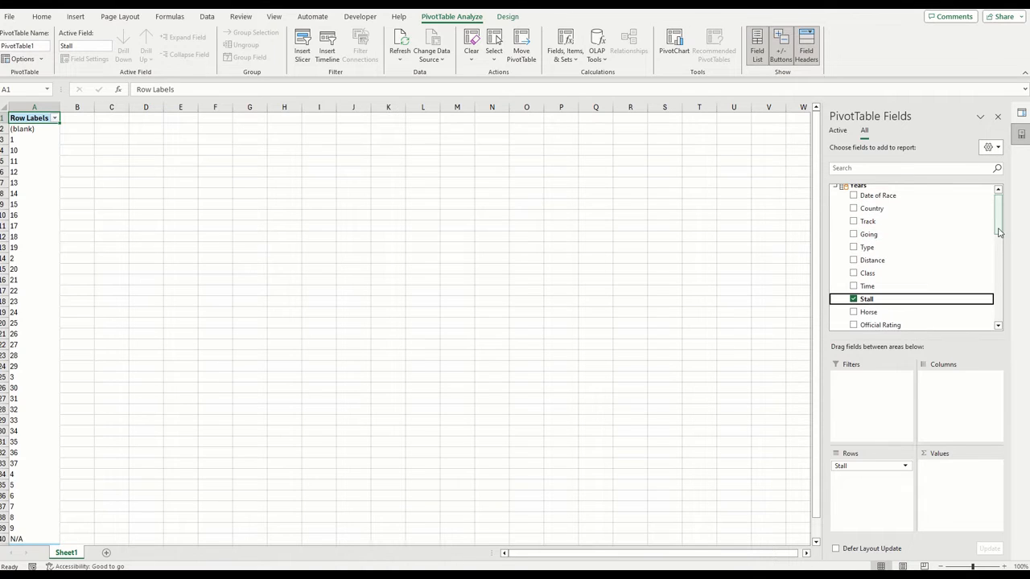
drag(889, 197, 957, 405)
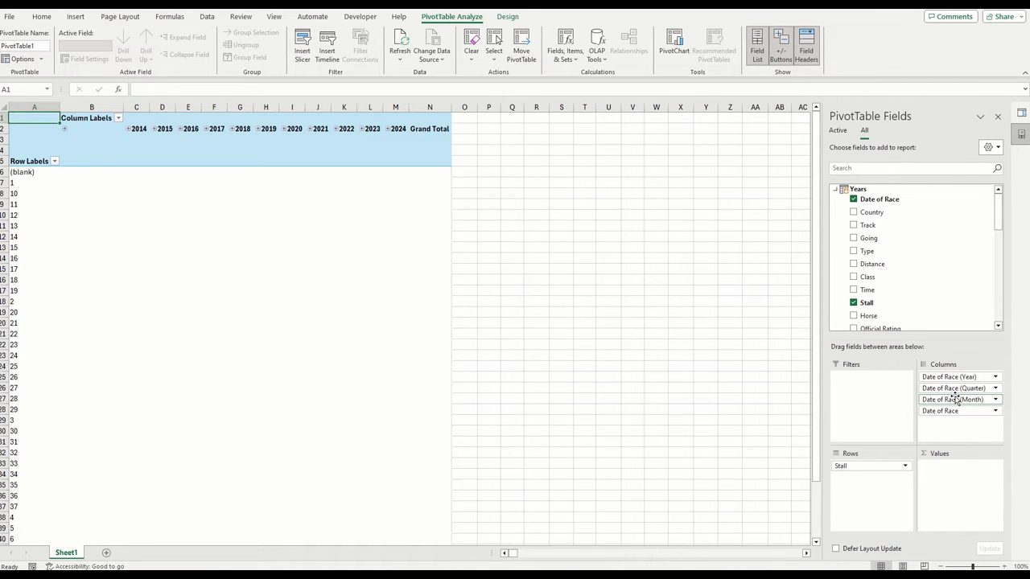
Add Betfair Place SP to the PivotTable's Values and Place to its Filters
drag(1001, 227, 1002, 297)
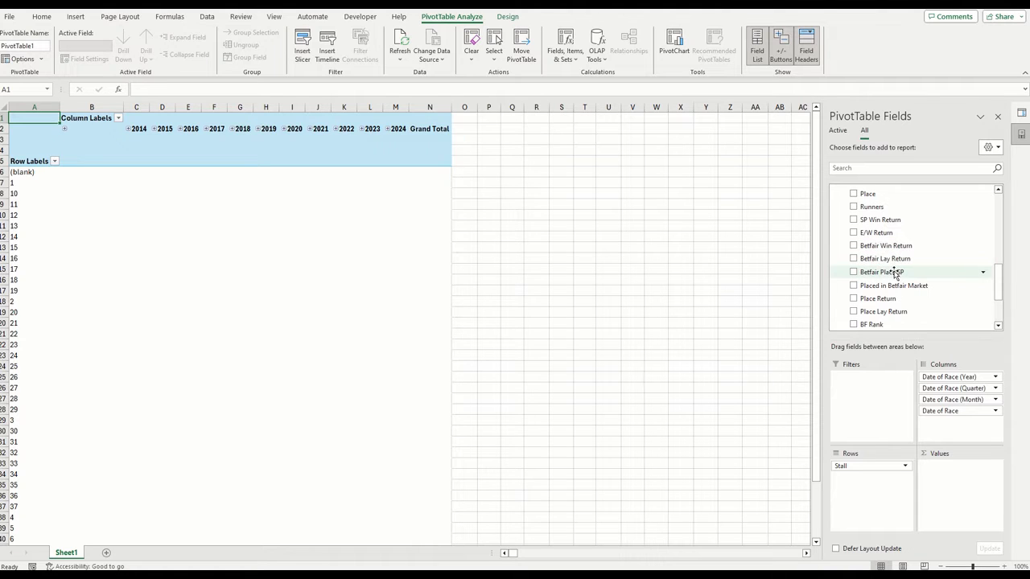
drag(896, 272, 952, 485)
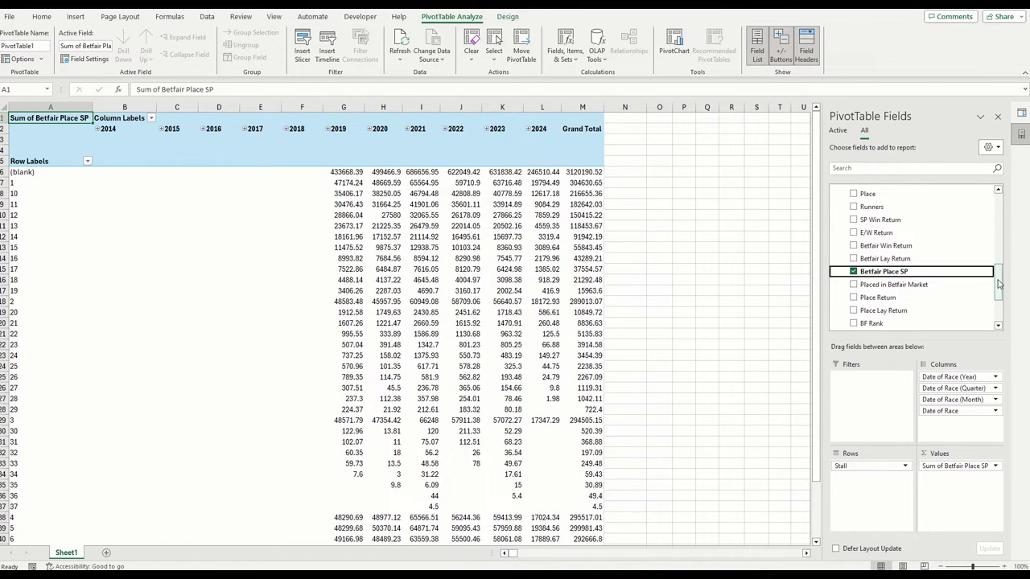
drag(1001, 283, 1001, 216)
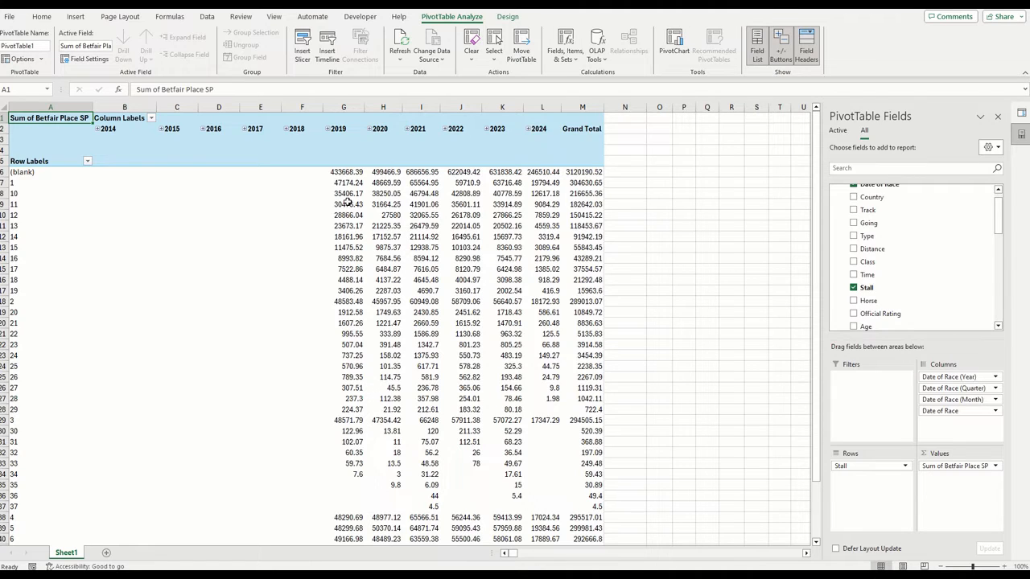
drag(1000, 216, 998, 283)
drag(891, 274, 873, 431)
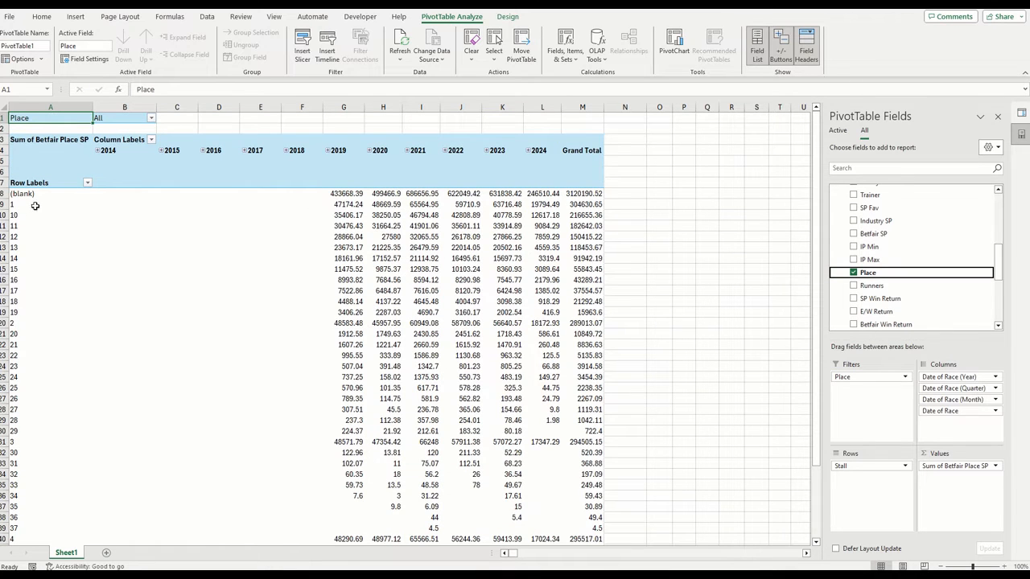
Select the whole body of the PivotTable down to the Grand Total row and format it as Currency
drag(28, 194, 474, 534)
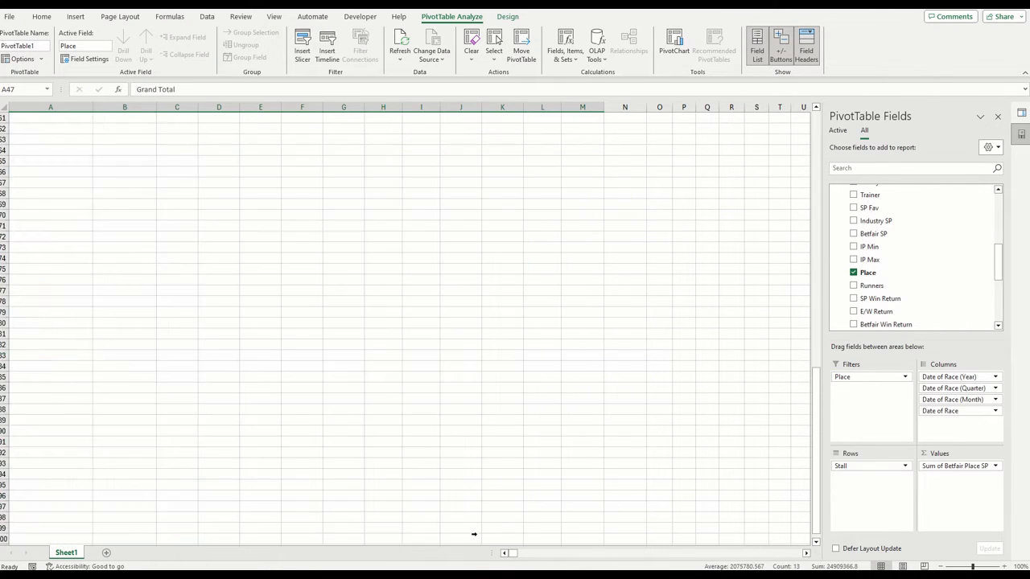
drag(496, 98, 502, 550)
scroll(580, 486, down, 2)
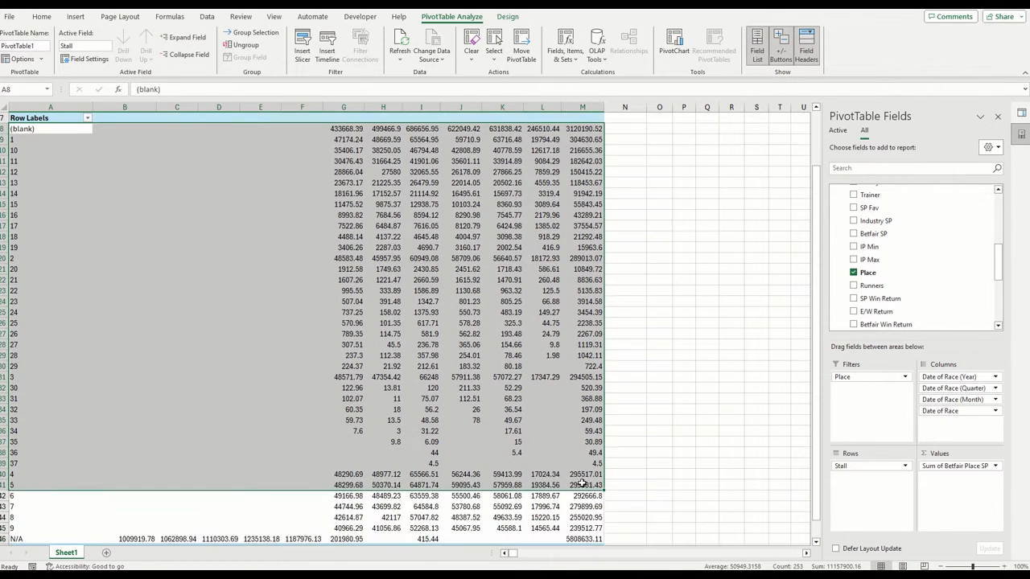
key(shift+Down)
key(shift+Down)
key(shift+Down)
key(shift+Down)
key(shift+Down)
key(shift+Down)
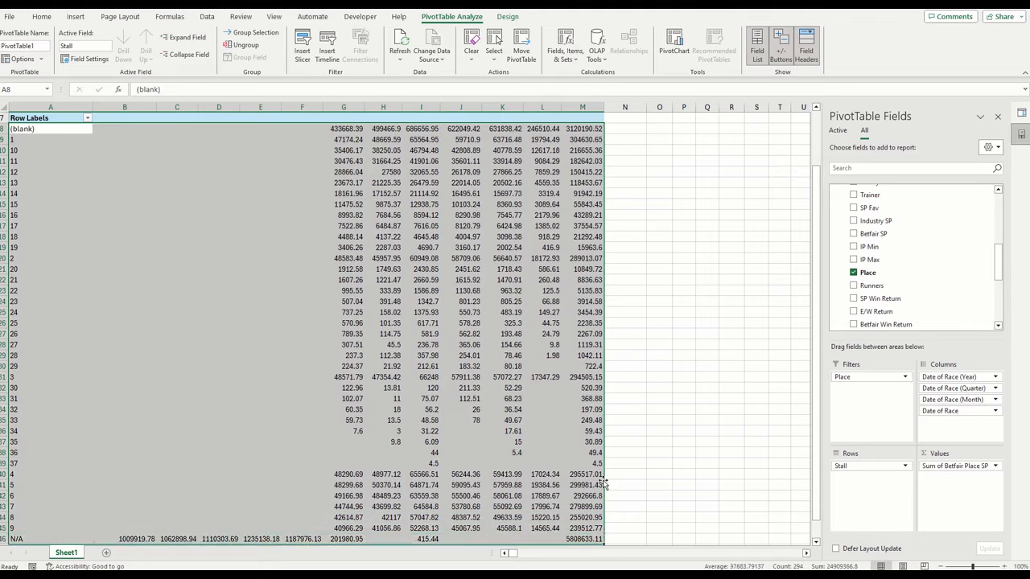
key(ctrl+a)
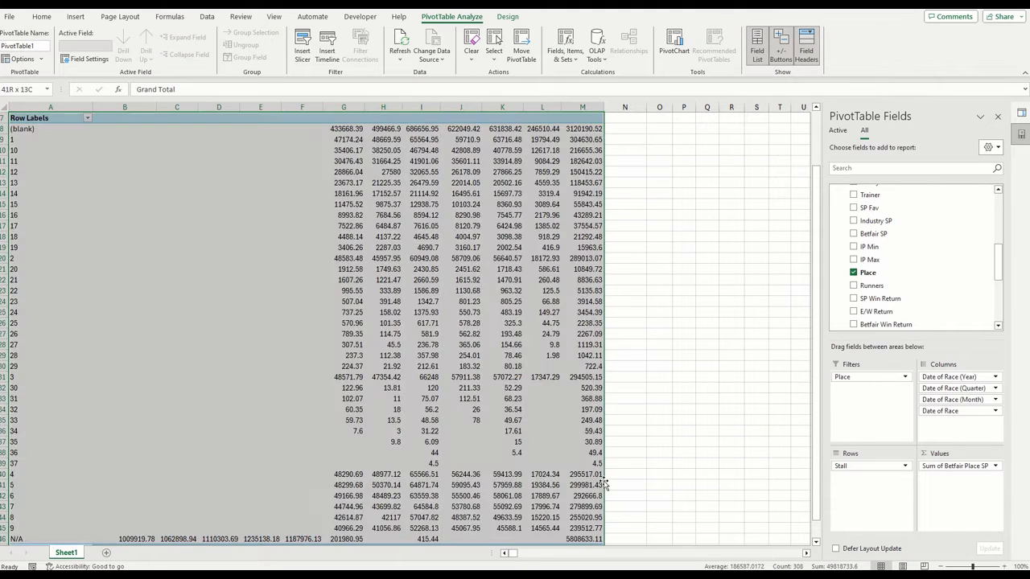
right_click(217, 179)
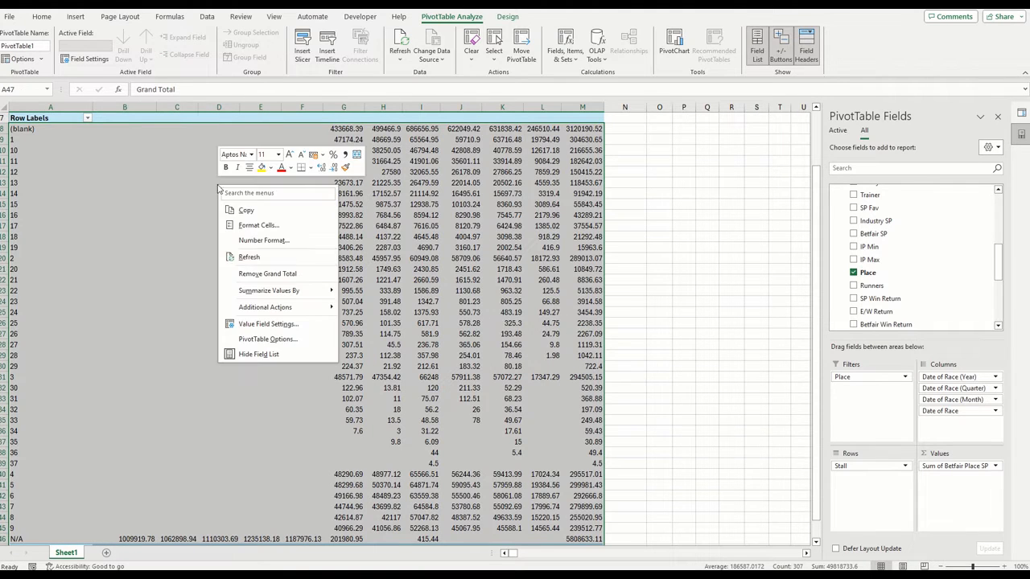
click(261, 226)
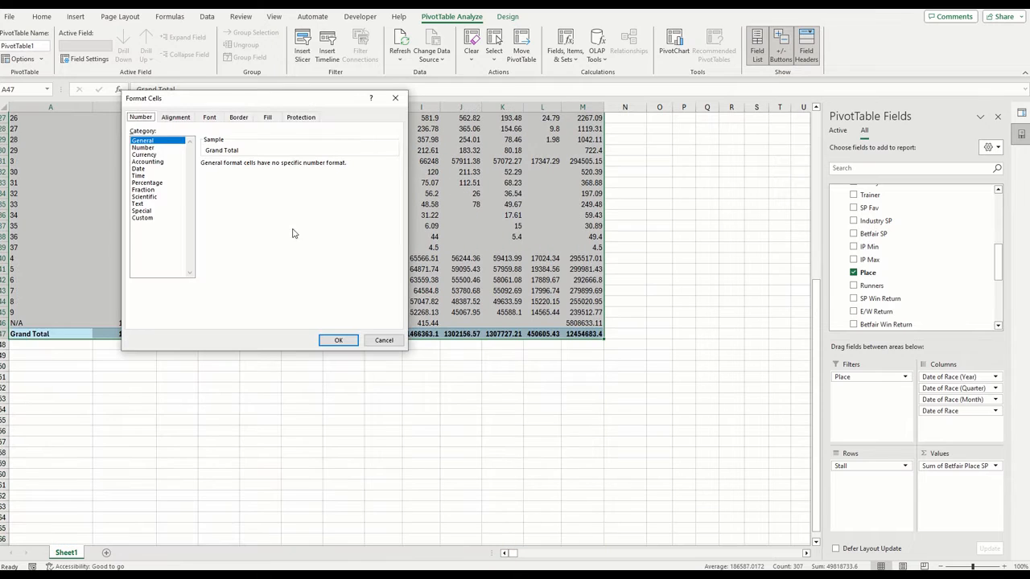
key(Down)
key(Down)
double_click(228, 221)
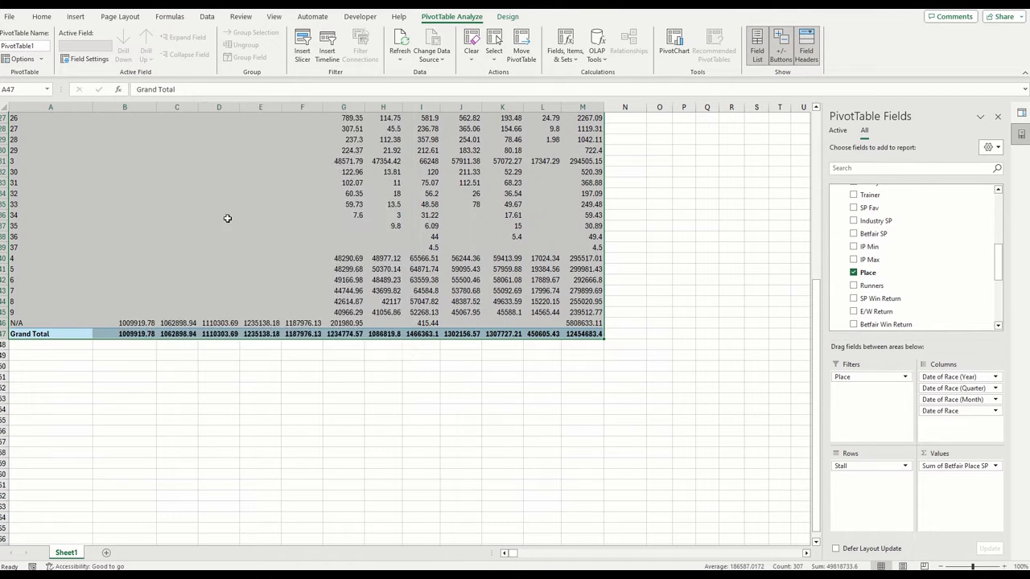
scroll(258, 297, up, 3)
scroll(259, 297, up, 6)
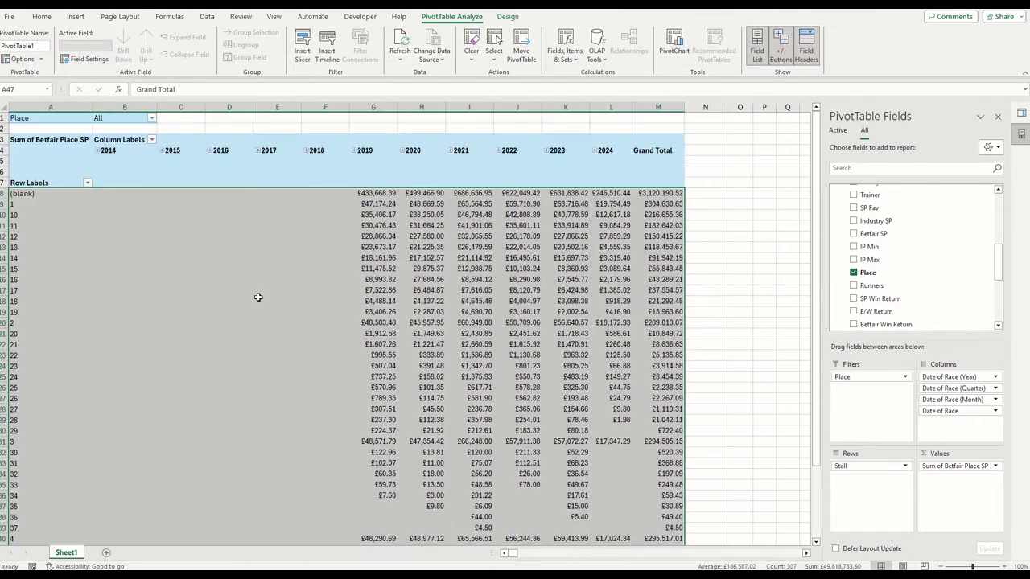
Reorder the stall row labels so that stalls 2 and 3 come directly after stall 1
click(58, 291)
click(27, 327)
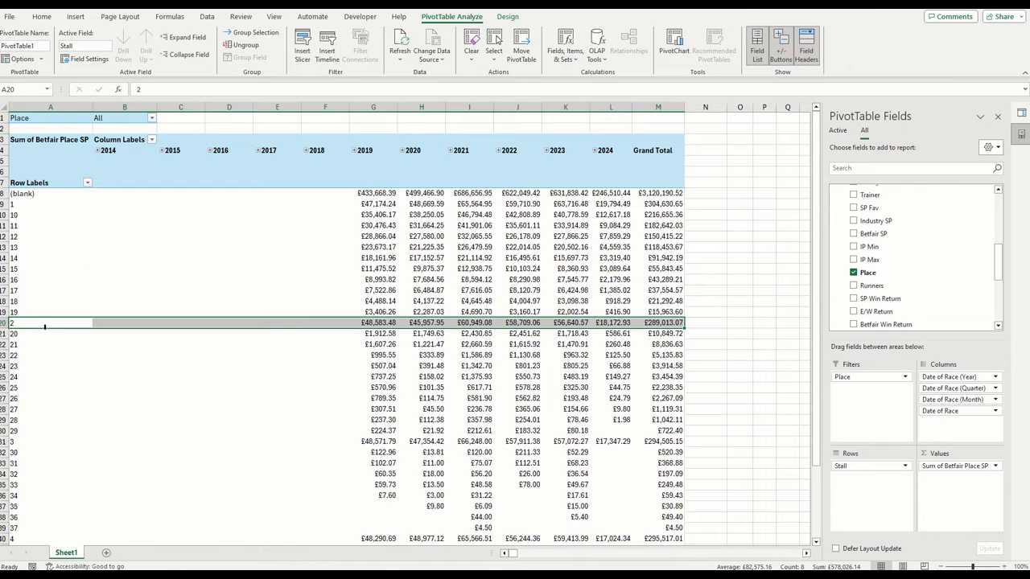
drag(53, 328, 50, 211)
click(48, 441)
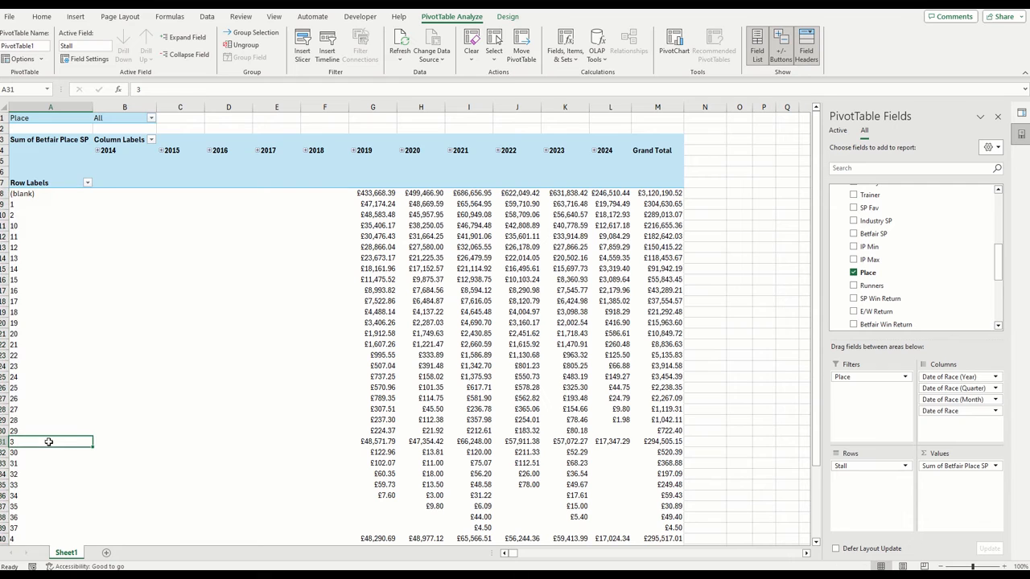
drag(52, 448, 51, 223)
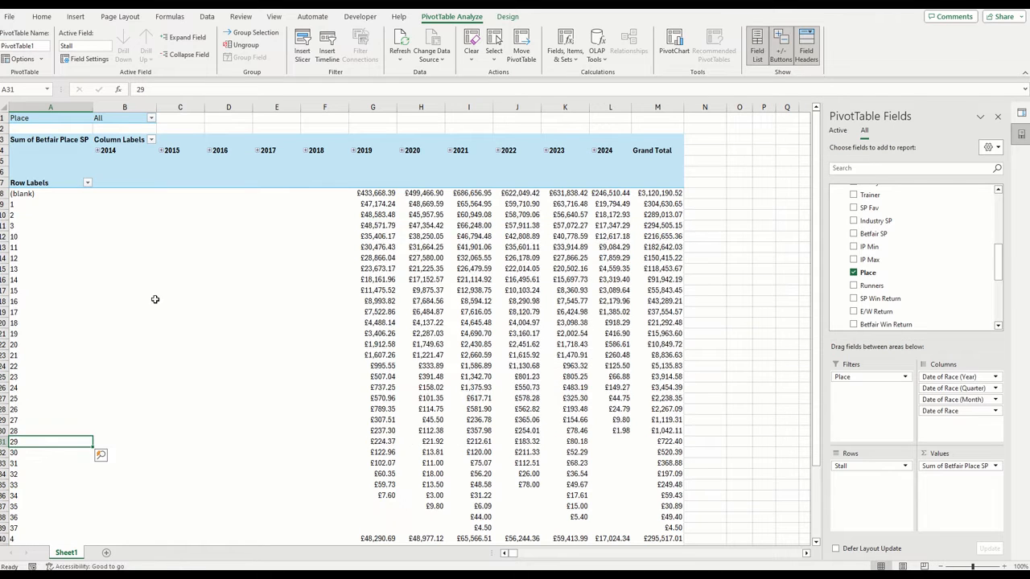
Move the row labels for stalls 4 to 9 together so that they follow stall 3
scroll(66, 390, down, 3)
drag(43, 443, 46, 494)
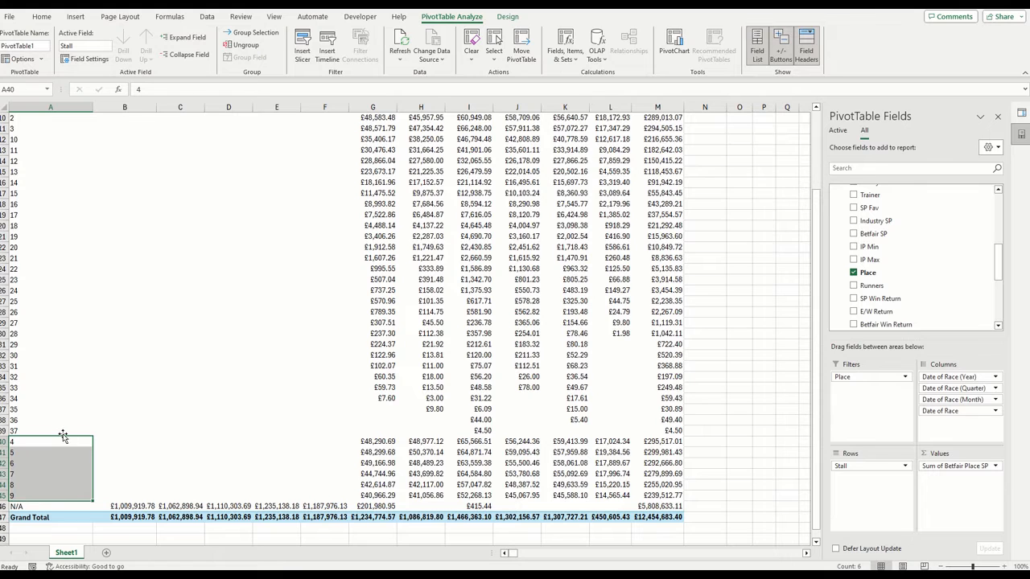
drag(63, 435, 82, 135)
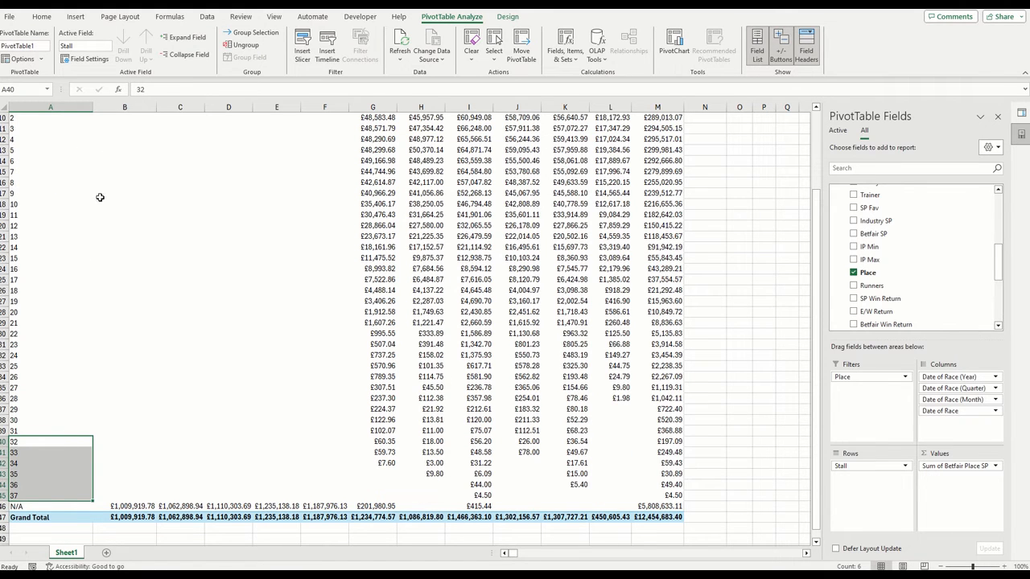
click(183, 456)
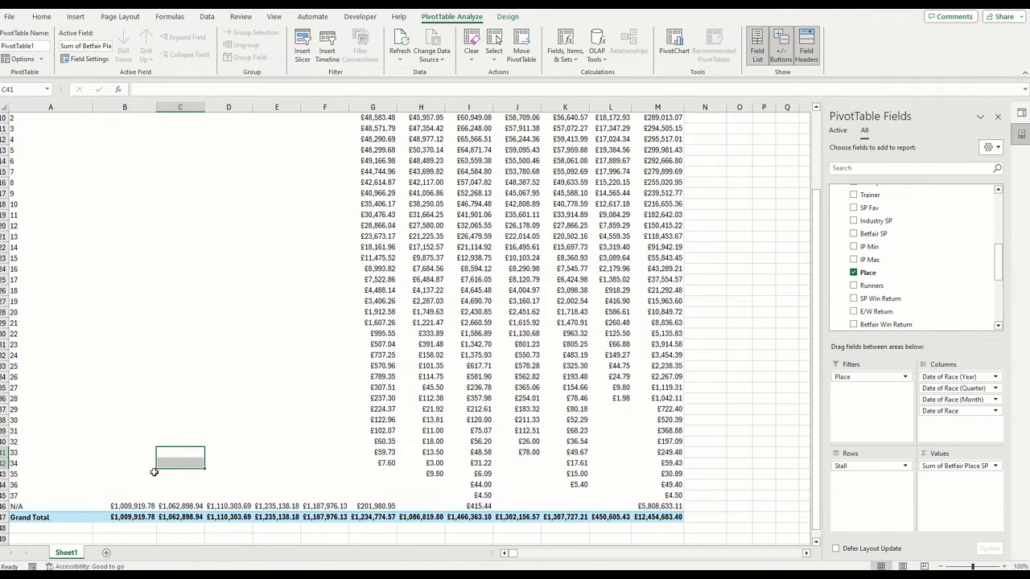
Rename the PivotTable's Row Labels header to Stall Data
scroll(154, 472, up, 3)
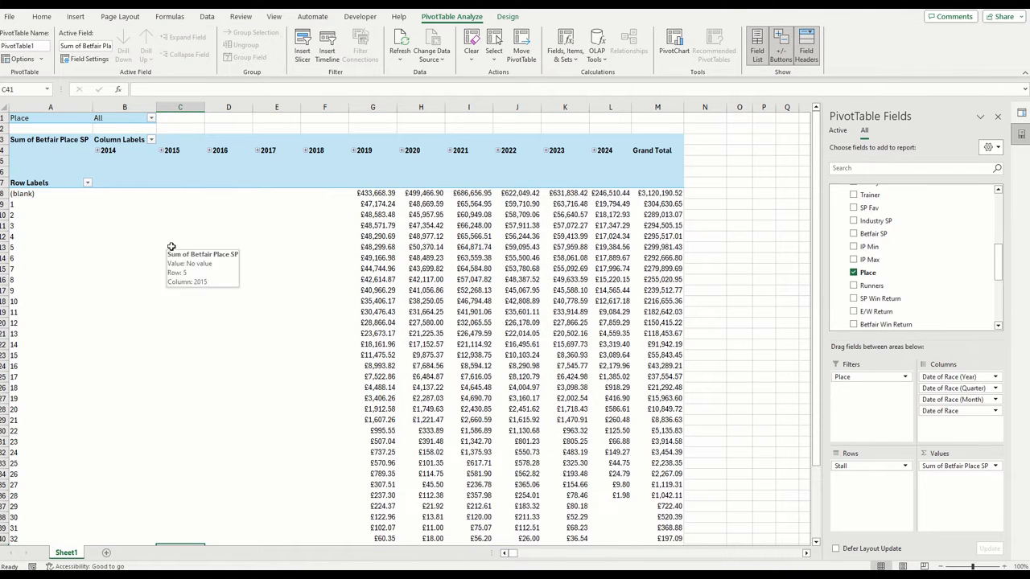
click(32, 185)
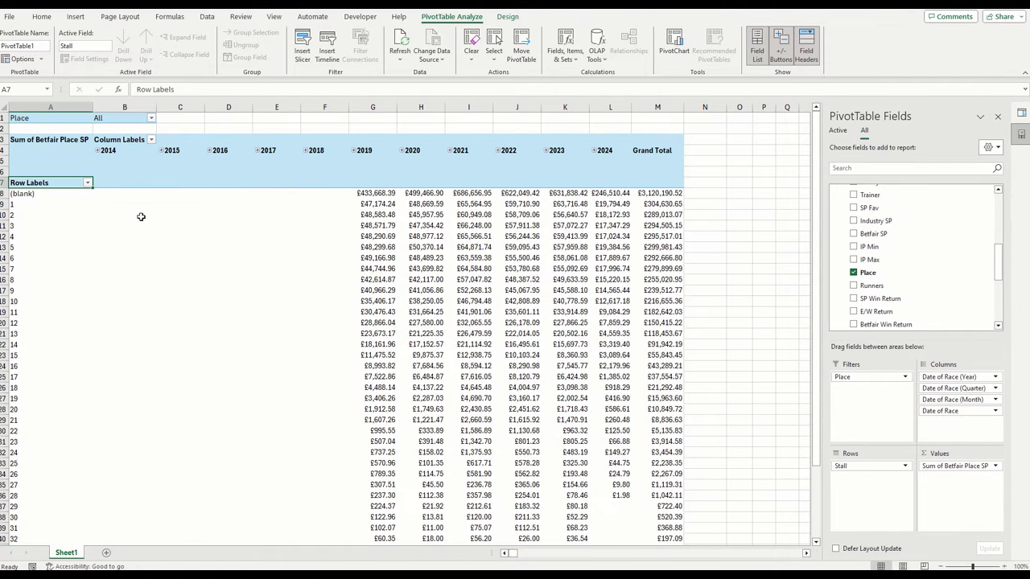
text(St)
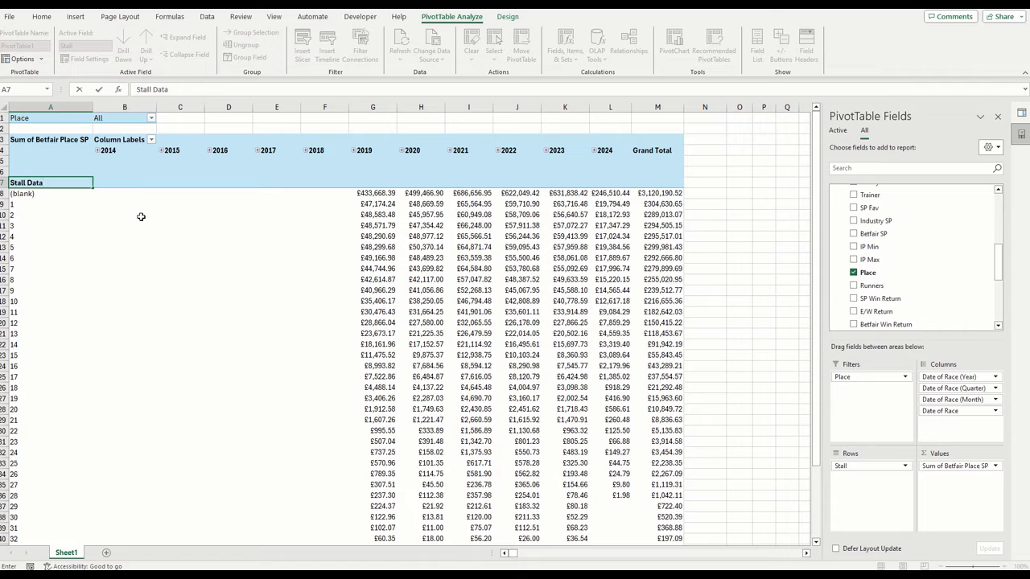
text(all Data)
click(139, 225)
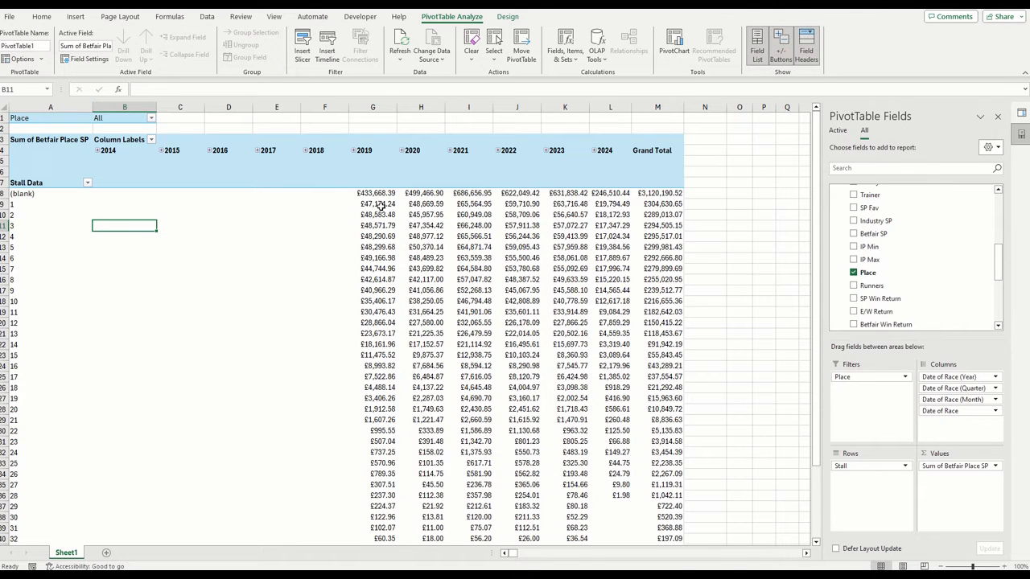
Look over the finished PivotTable and close the Queries & Connections pane beside the worksheet
scroll(203, 237, down, 3)
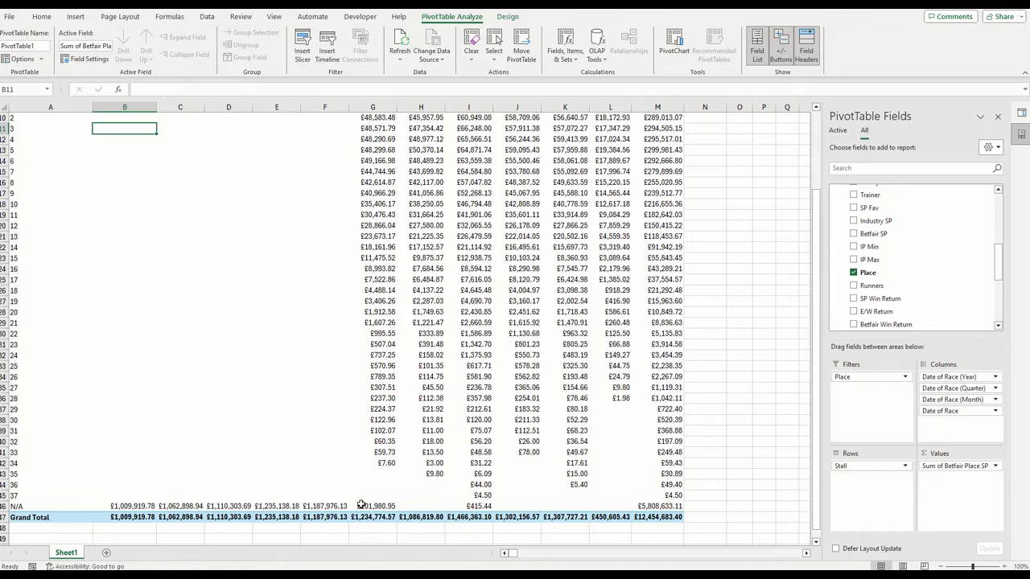
scroll(562, 503, up, 3)
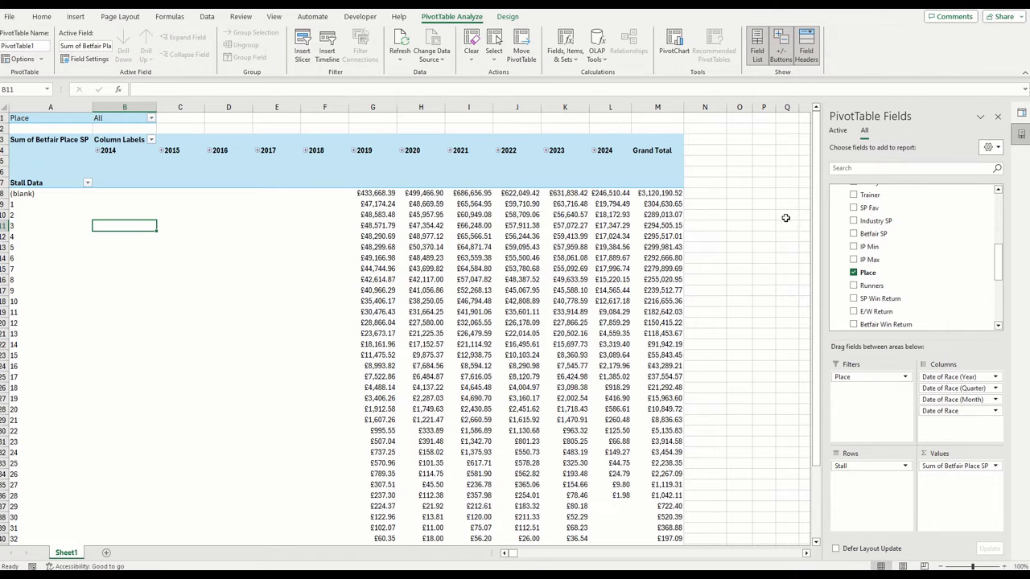
click(753, 225)
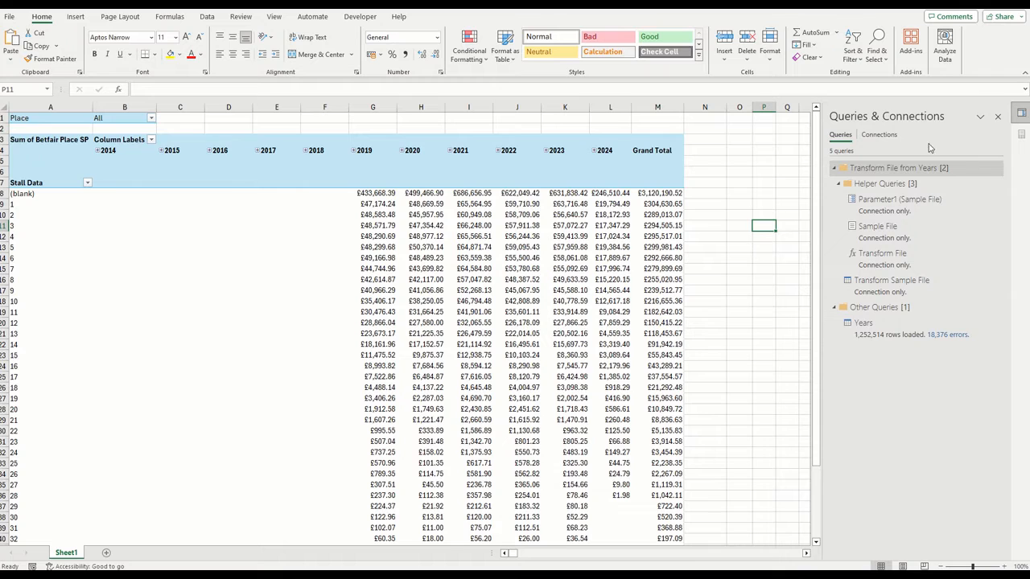
click(998, 117)
click(770, 173)
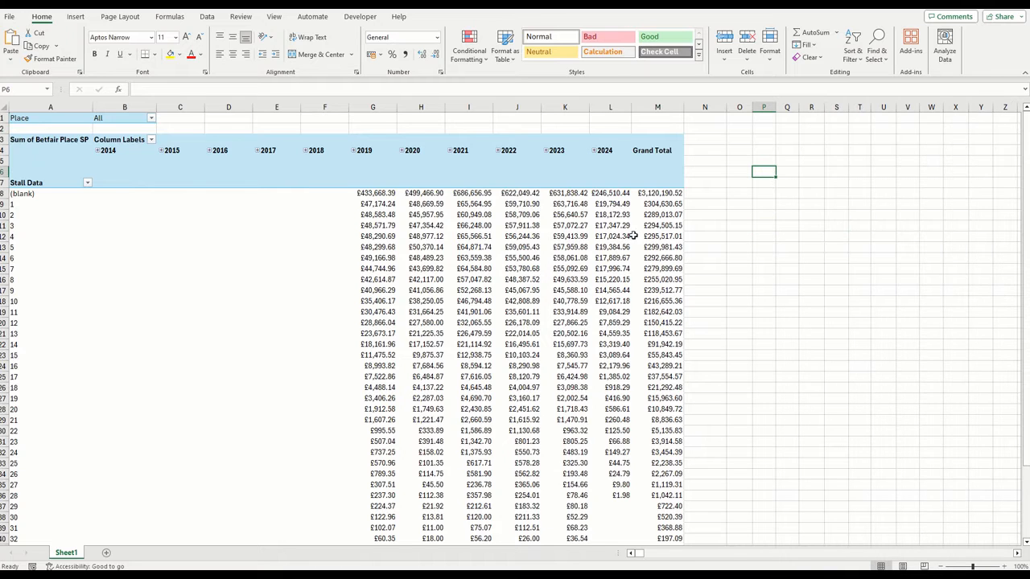
Add a second worksheet and rename the PivotTable's sheet as Pivots
click(106, 553)
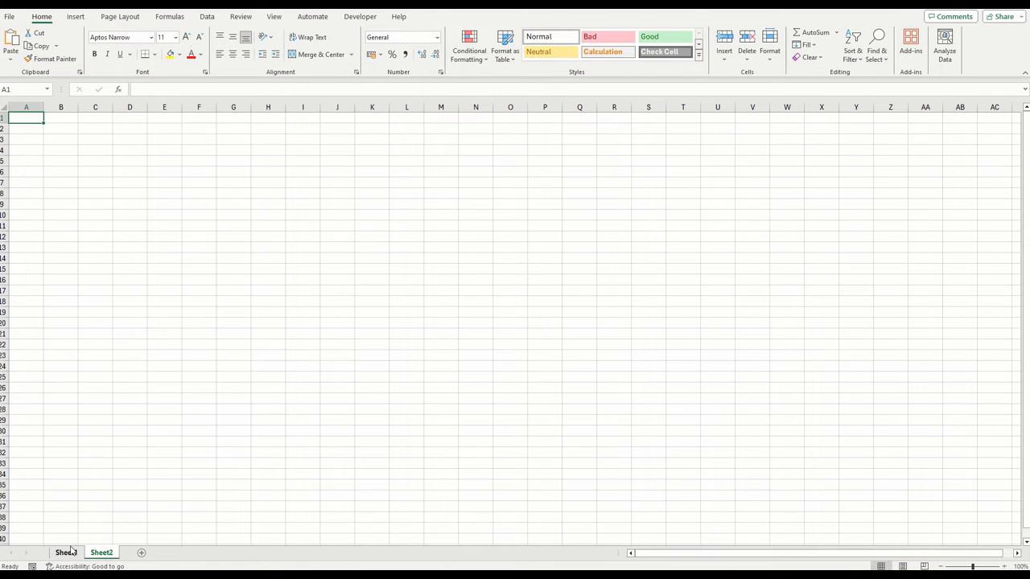
click(69, 554)
right_click(69, 554)
click(119, 420)
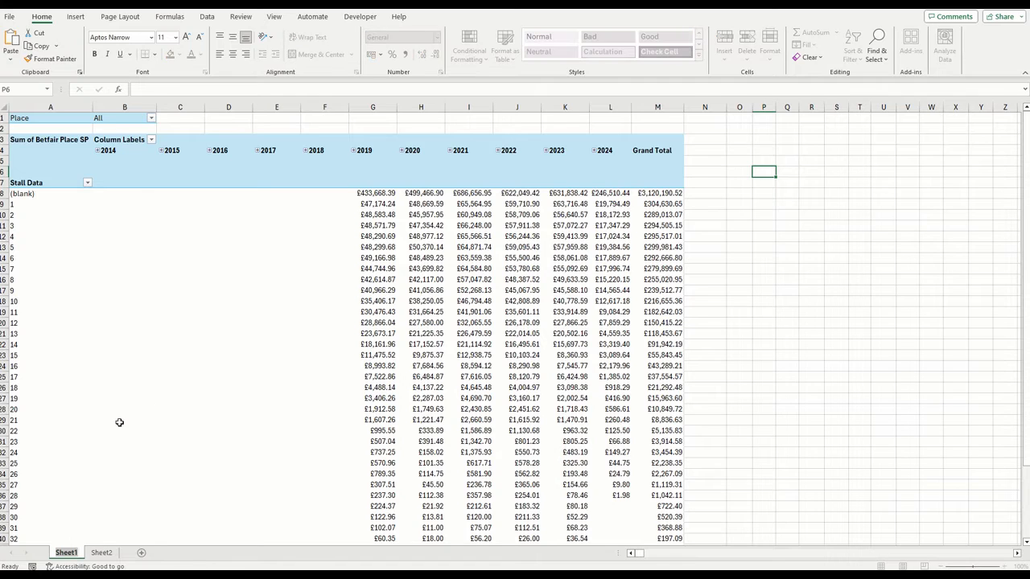
text(Pivots)
Rename the new empty worksheet as Slicers
right_click(99, 553)
click(155, 420)
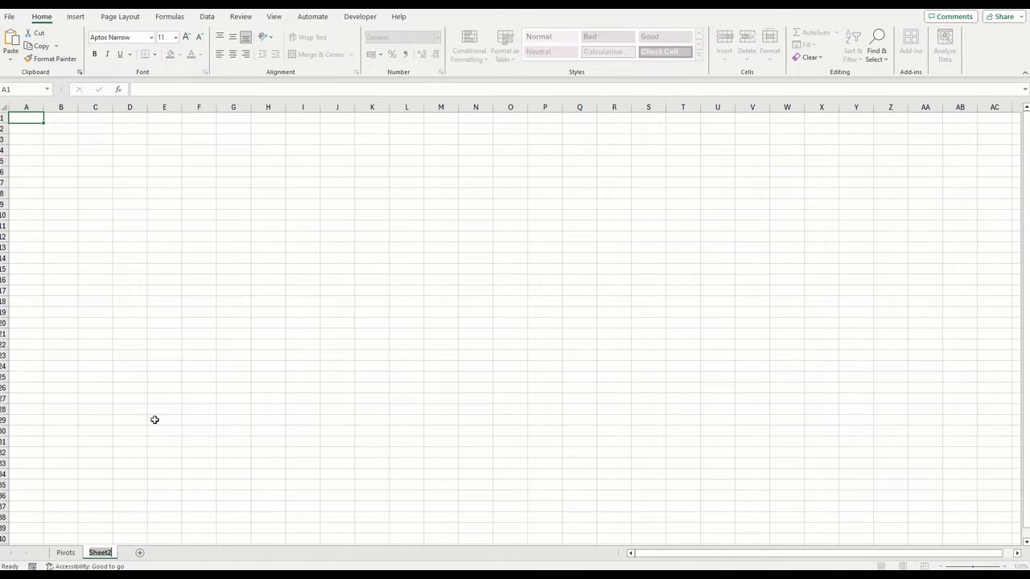
text(Slicers)
click(154, 420)
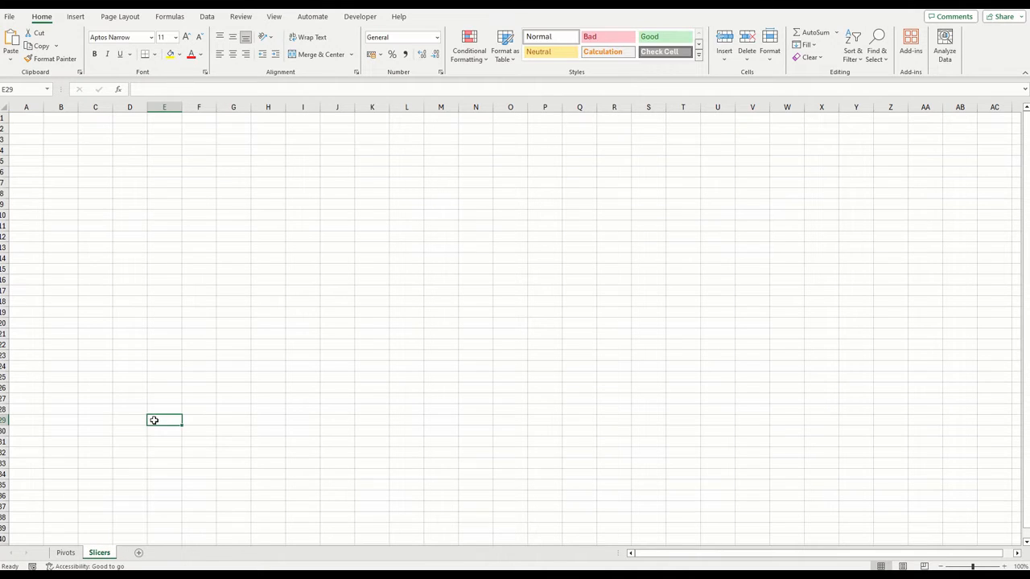
Zoom the Pivots sheet out to 60%, autofit all its column widths and close the PivotTable field list
click(66, 553)
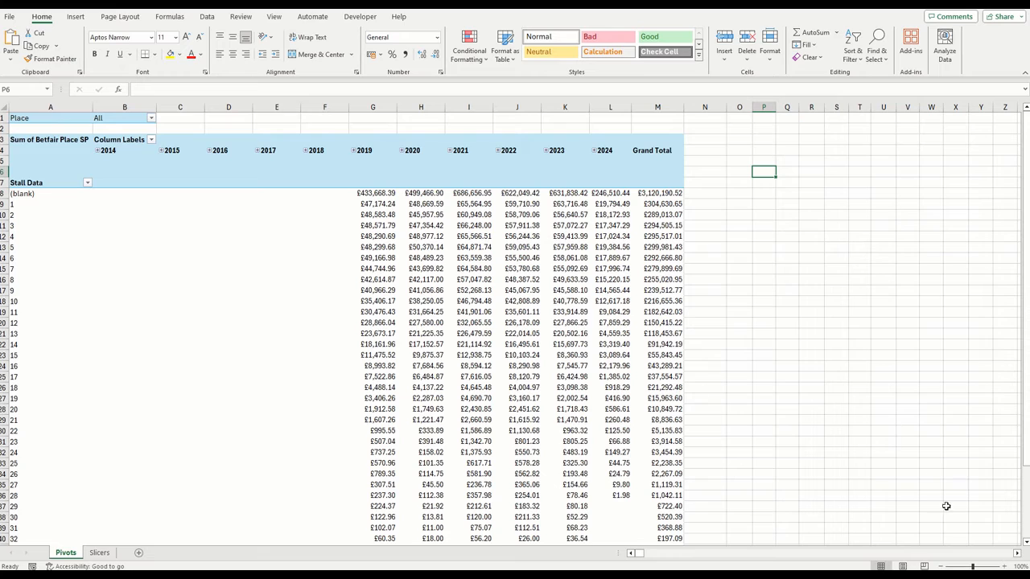
click(944, 567)
click(944, 567)
click(944, 568)
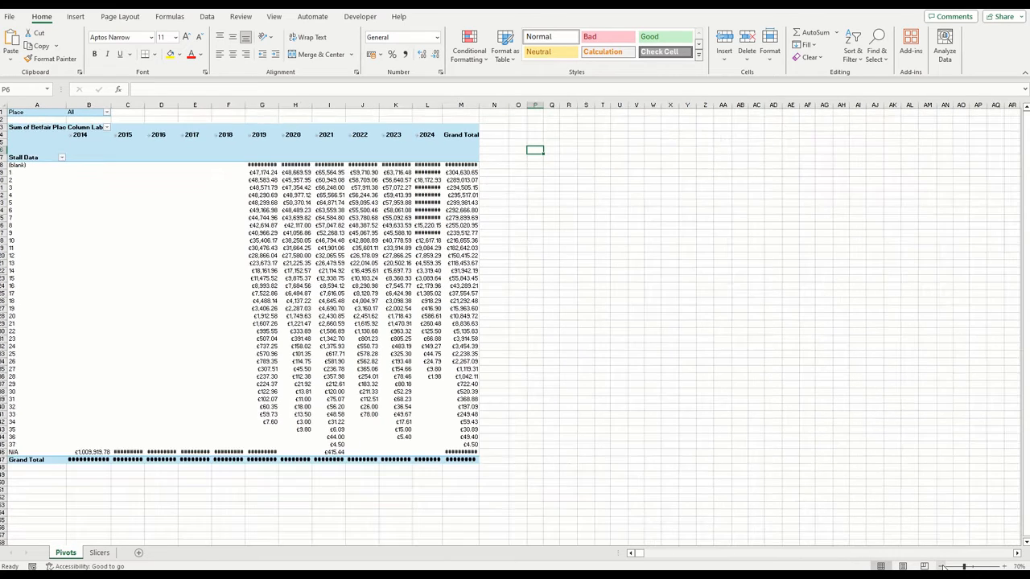
click(944, 568)
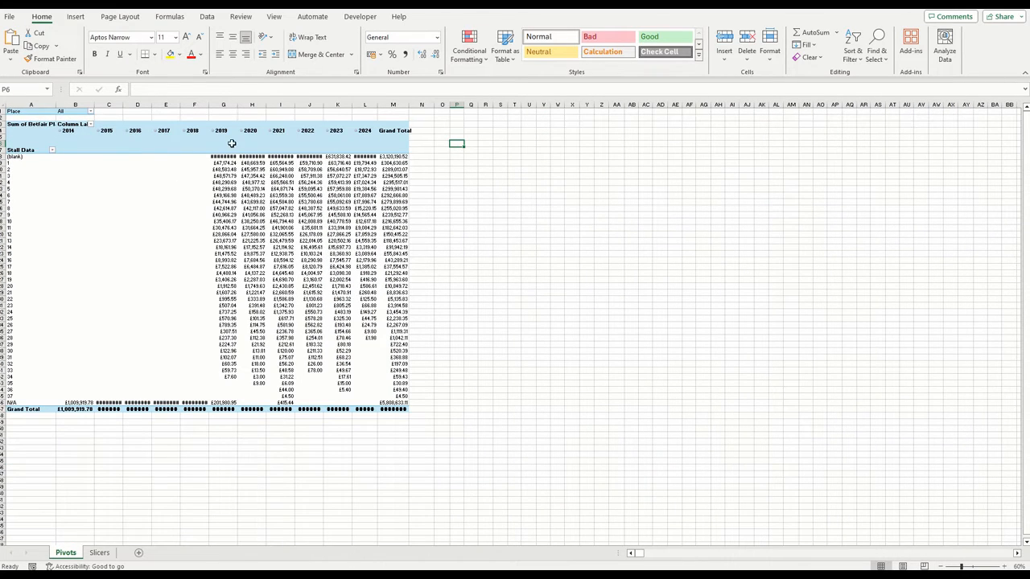
click(3, 105)
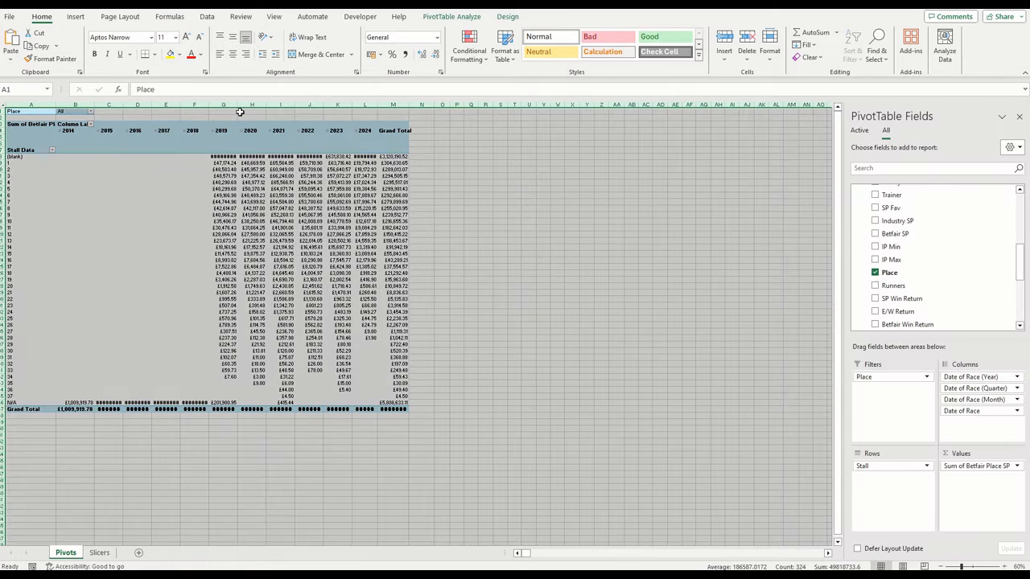
drag(238, 105, 238, 104)
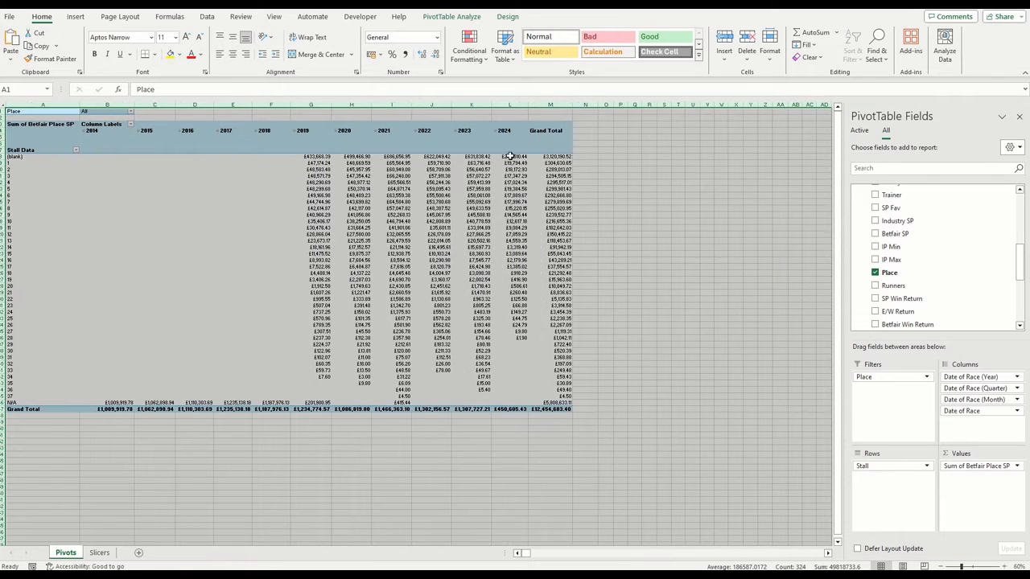
click(1019, 116)
click(665, 177)
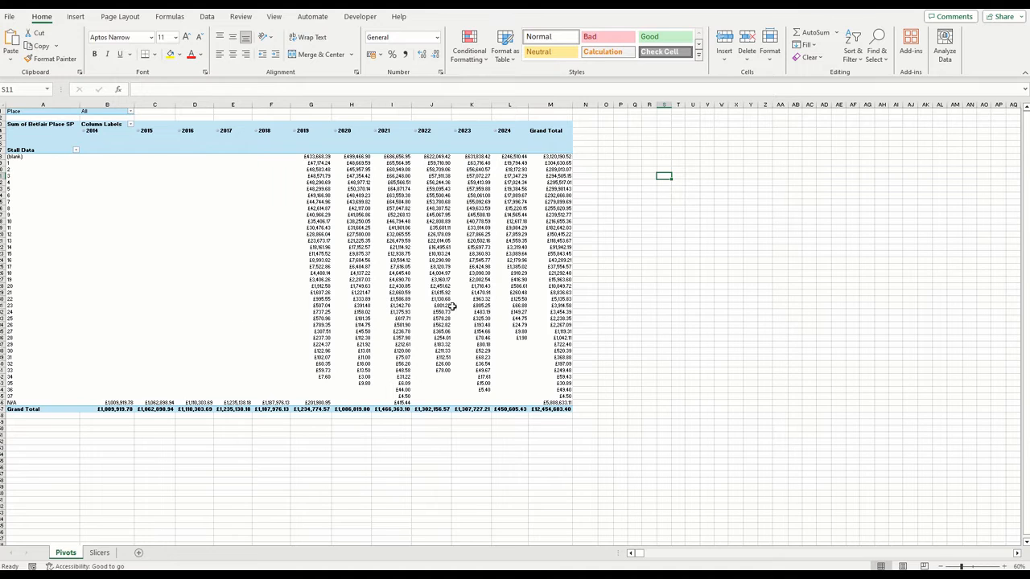
Copy the entire Betfair Place SP PivotTable and paste the duplicate at cell U1 of the Pivots sheet
click(169, 146)
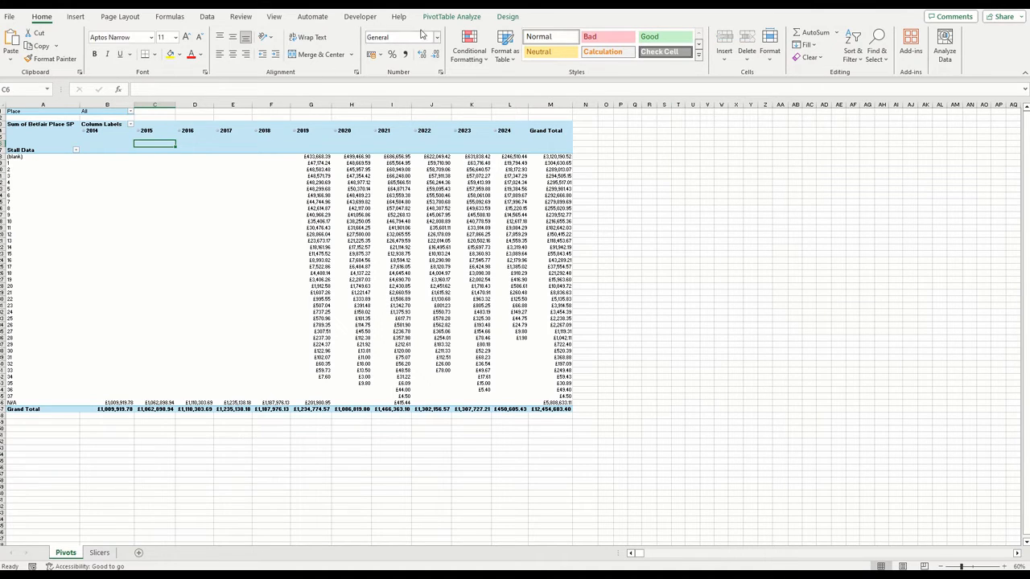
click(447, 18)
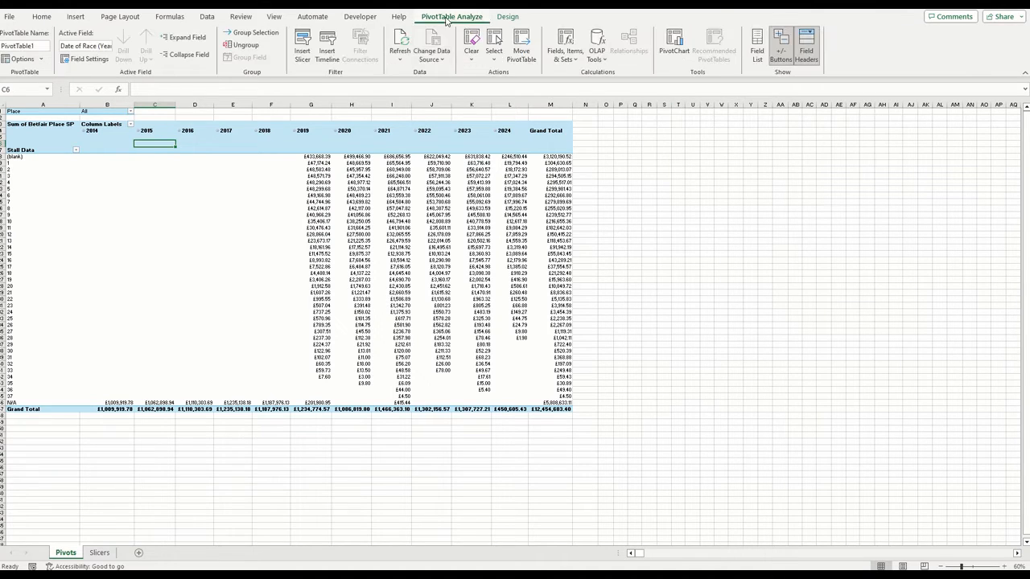
click(494, 49)
click(531, 119)
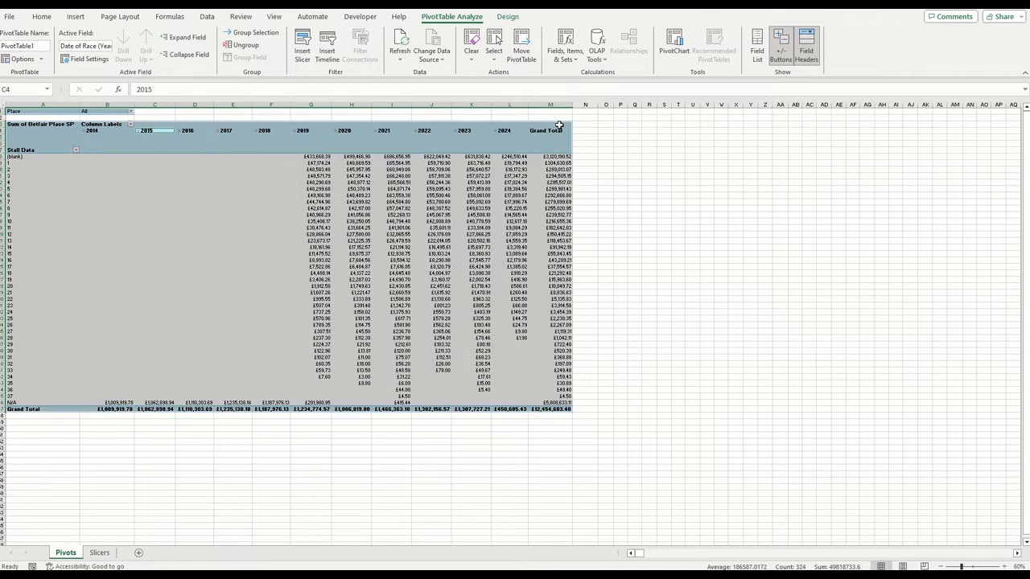
key(ctrl+c)
click(697, 112)
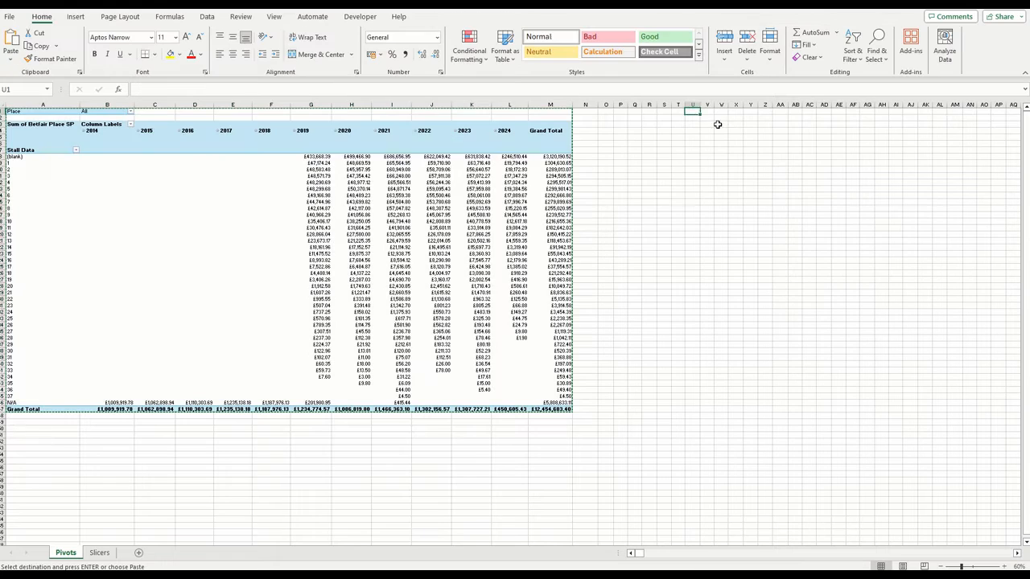
key(ctrl+v)
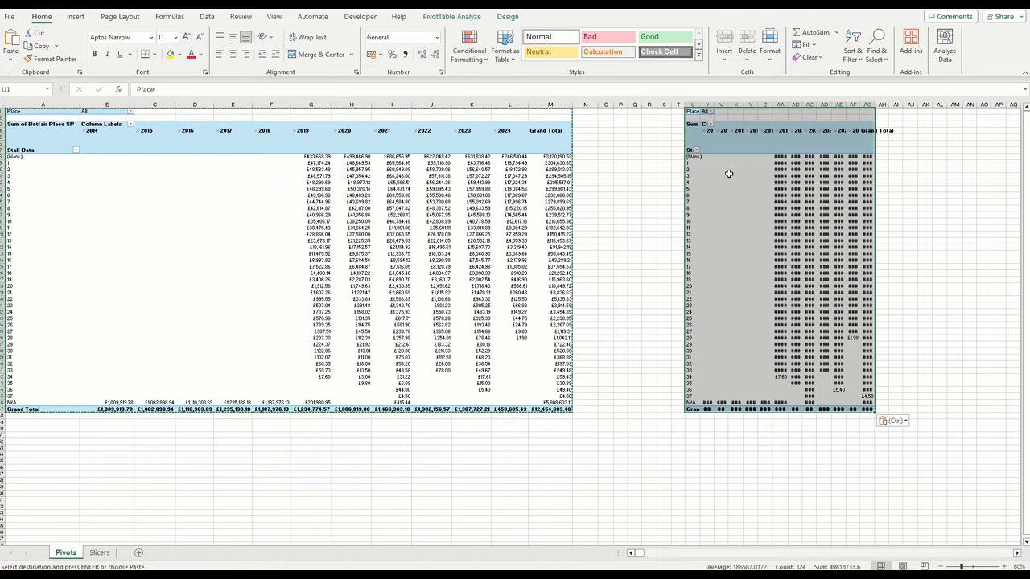
In the duplicate PivotTable at U1, replace the Betfair Place SP values with a count of Country
click(729, 174)
right_click(729, 174)
click(795, 396)
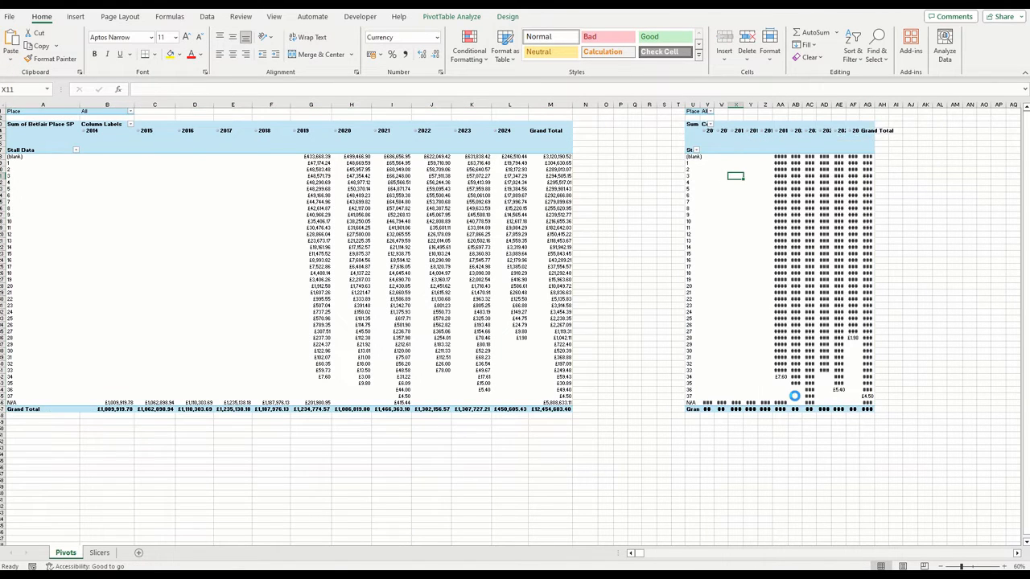
drag(966, 468, 974, 493)
click(856, 190)
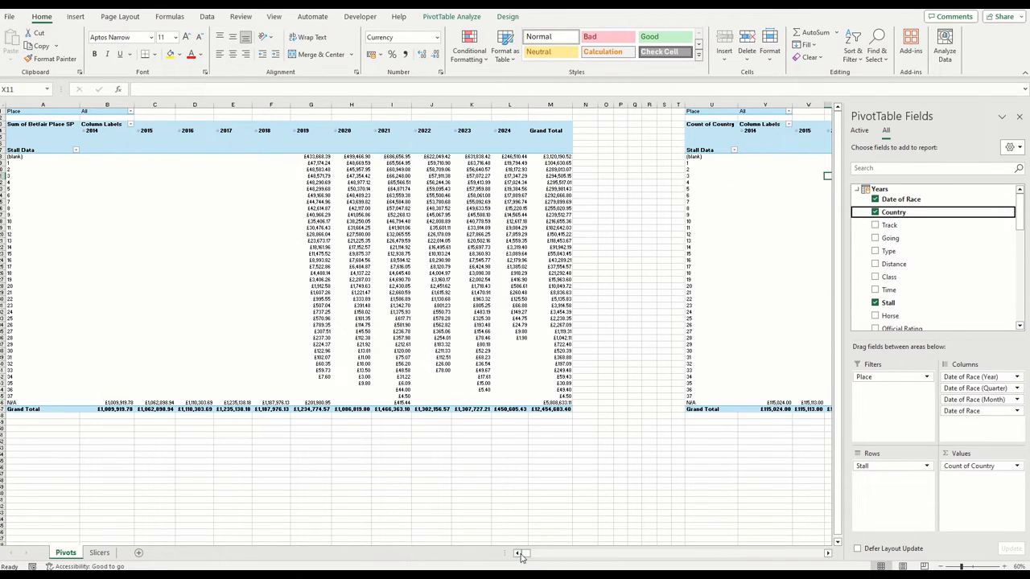
Format the Count of Country rows above the Grand Total as Number with 0 decimal places and no thousands separator
drag(525, 554, 528, 554)
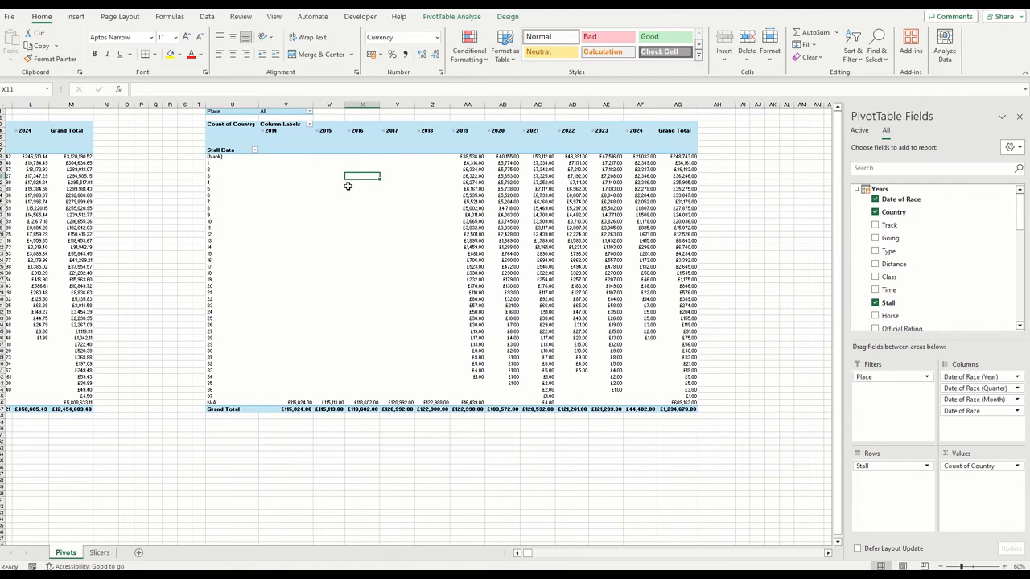
drag(223, 156, 697, 402)
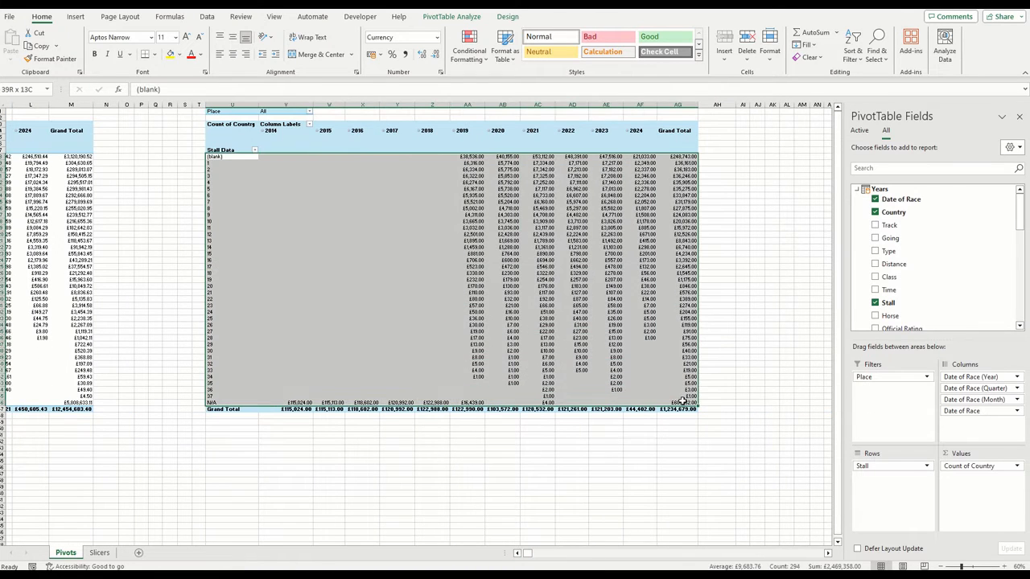
right_click(620, 338)
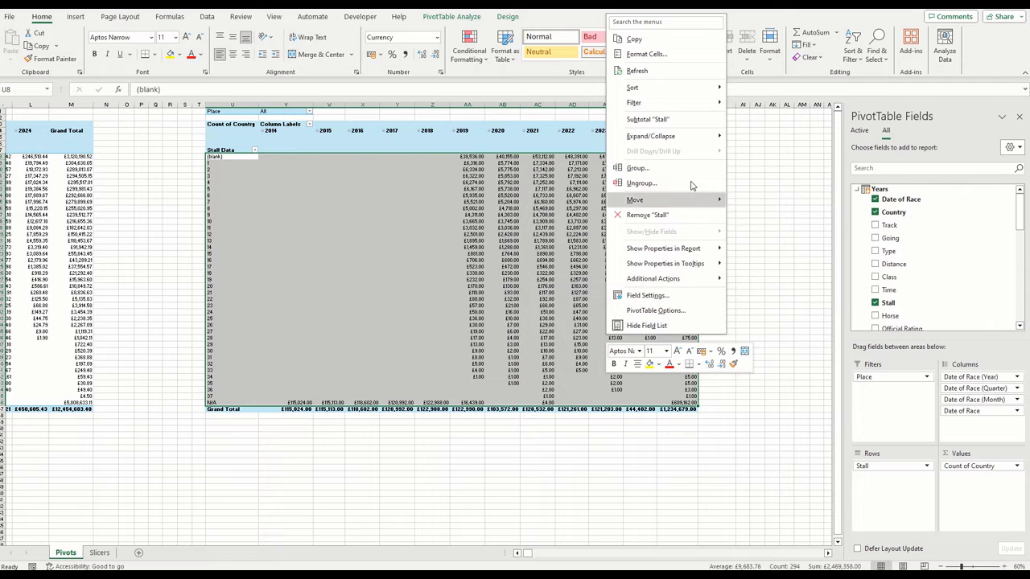
click(647, 54)
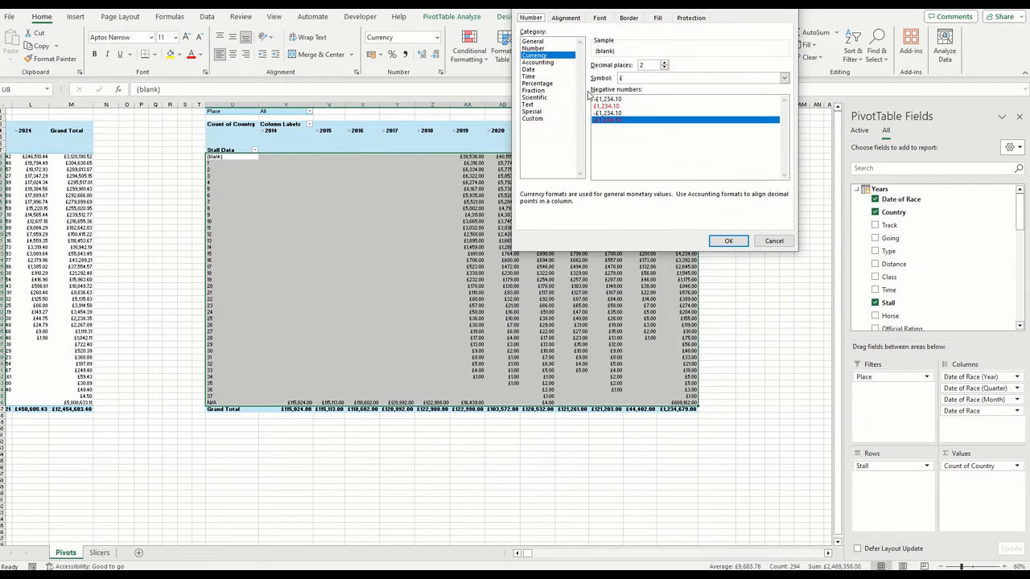
click(554, 49)
click(664, 68)
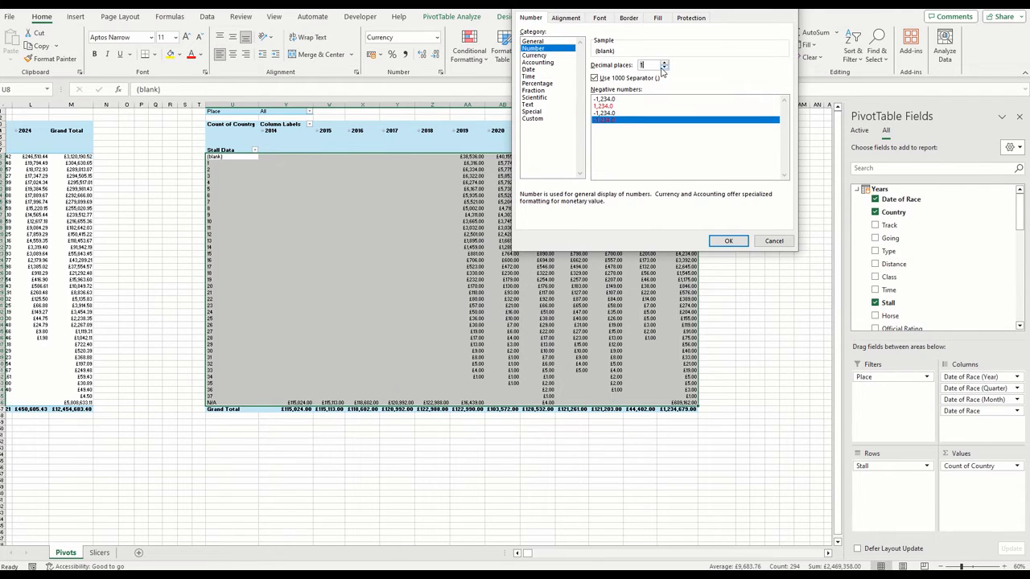
click(663, 67)
click(595, 77)
click(723, 241)
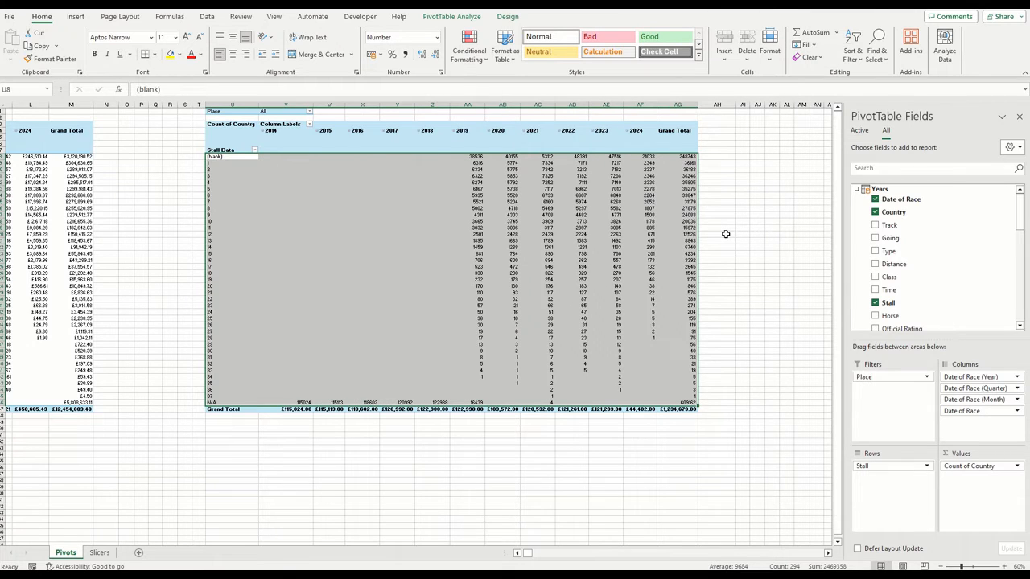
click(725, 235)
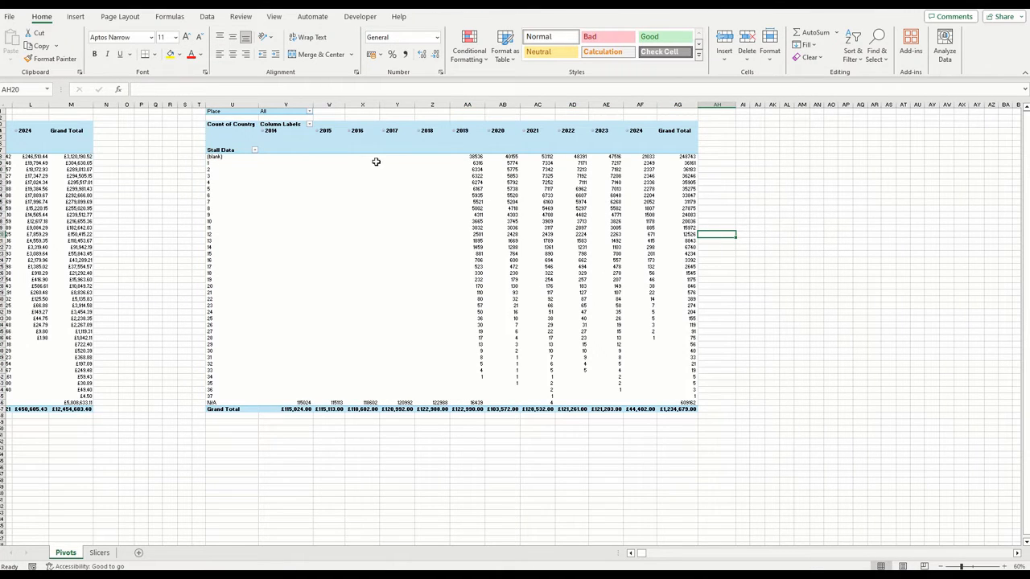
Copy the entire Count of Country PivotTable and paste the duplicate at cell AN1
click(352, 152)
click(451, 16)
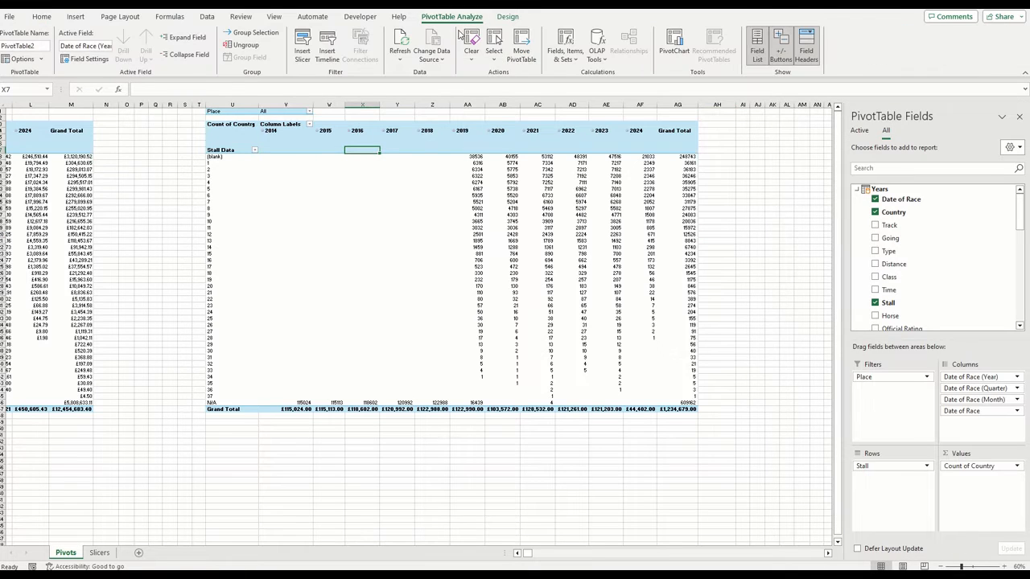
click(496, 58)
click(539, 119)
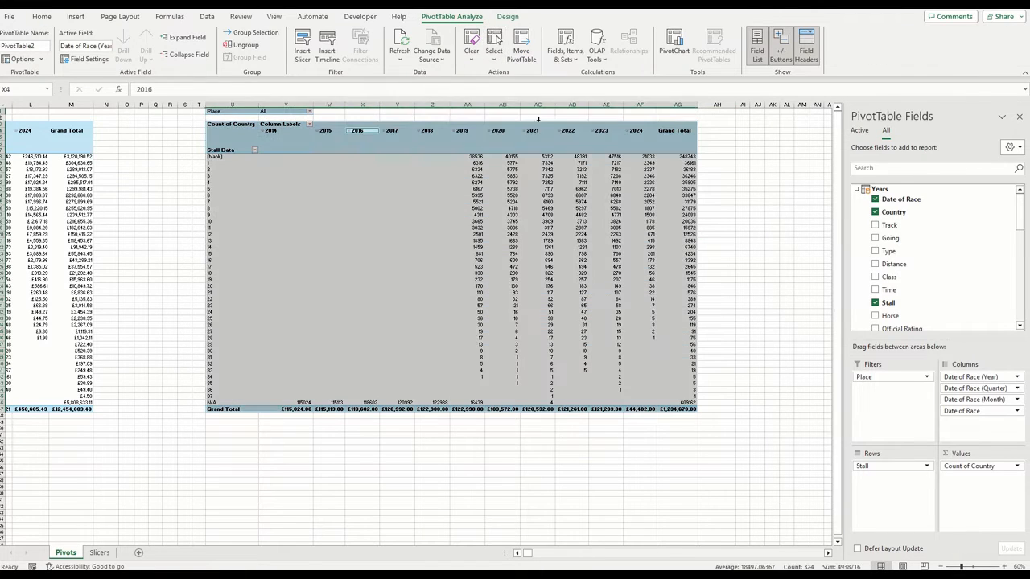
key(ctrl+c)
click(816, 111)
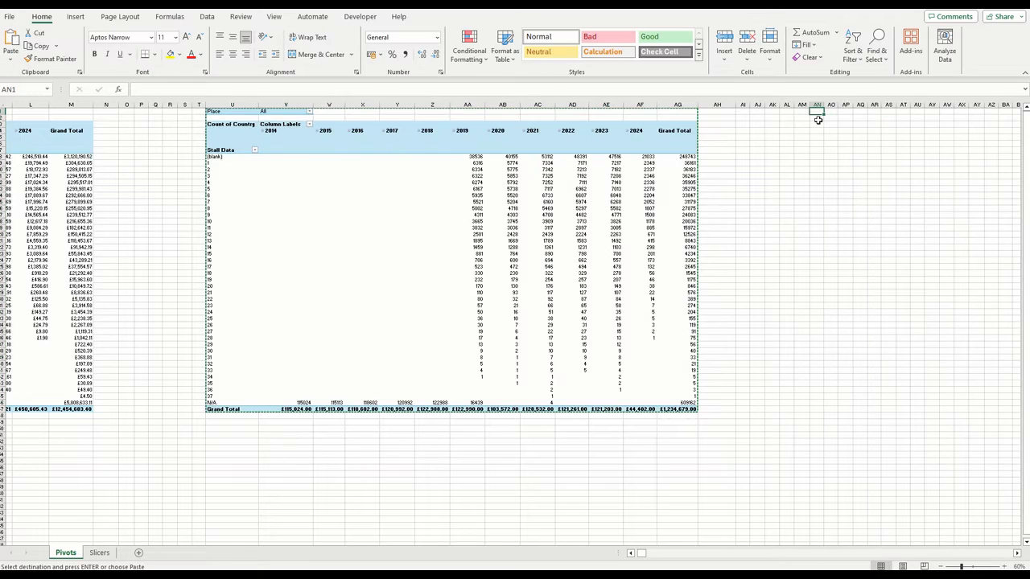
key(ctrl+v)
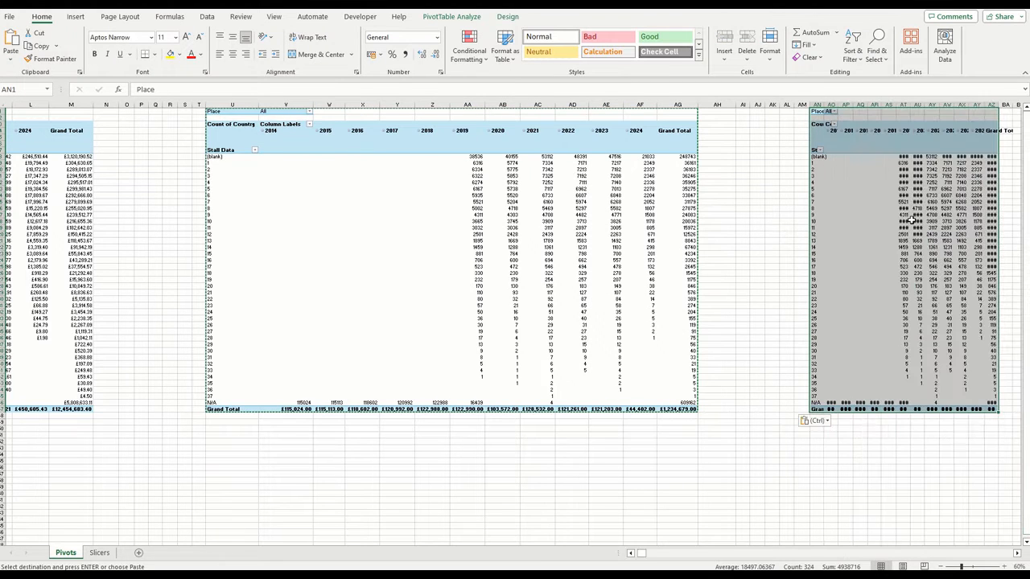
Filter the PivotTable at AN1 to Place 1
click(835, 112)
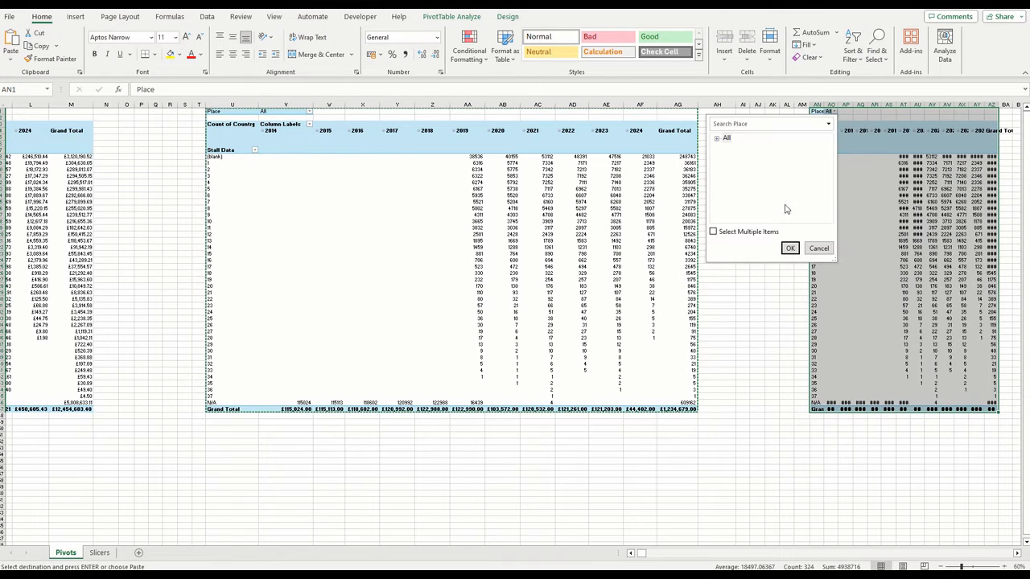
click(717, 139)
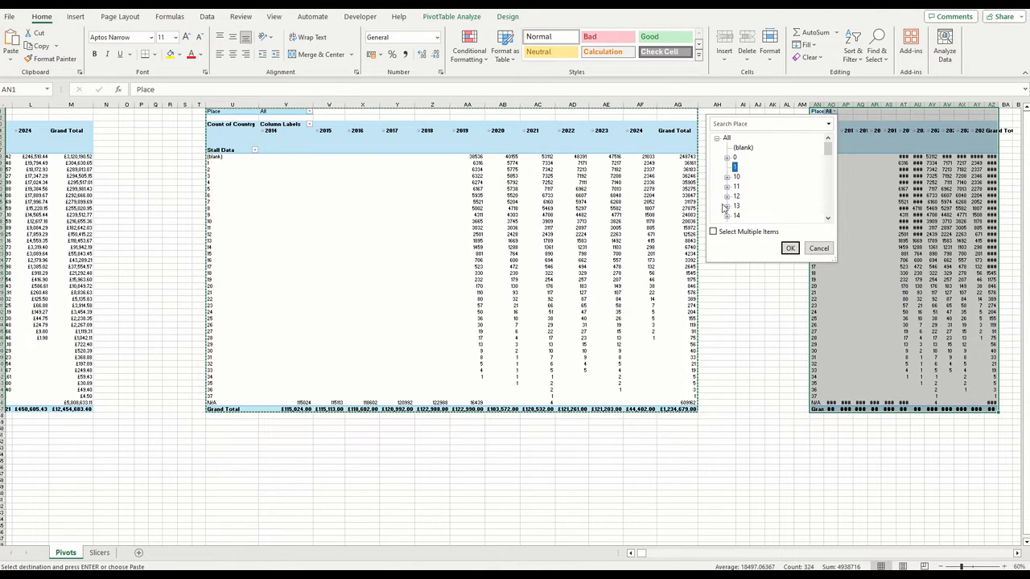
click(788, 248)
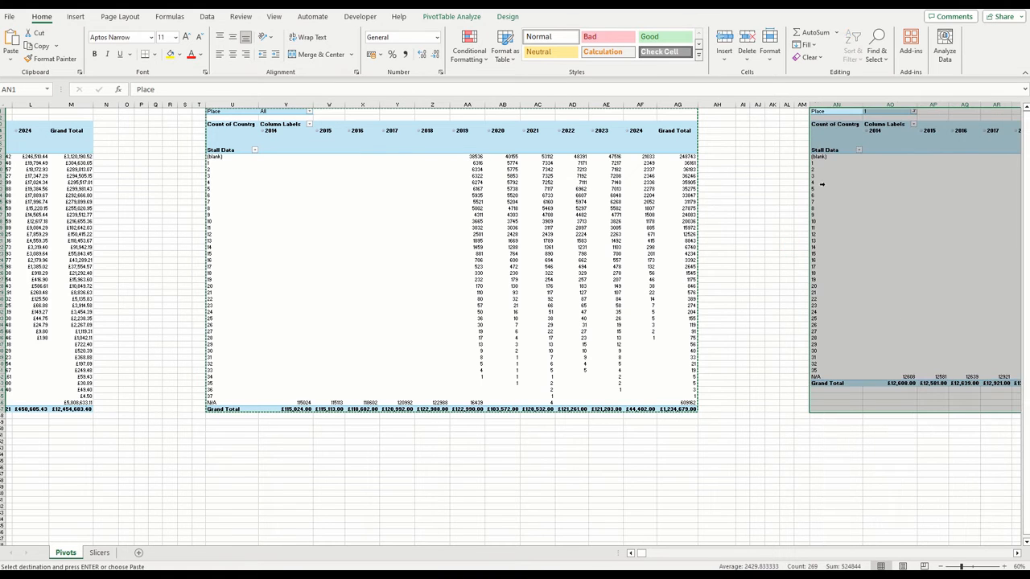
drag(642, 554, 633, 556)
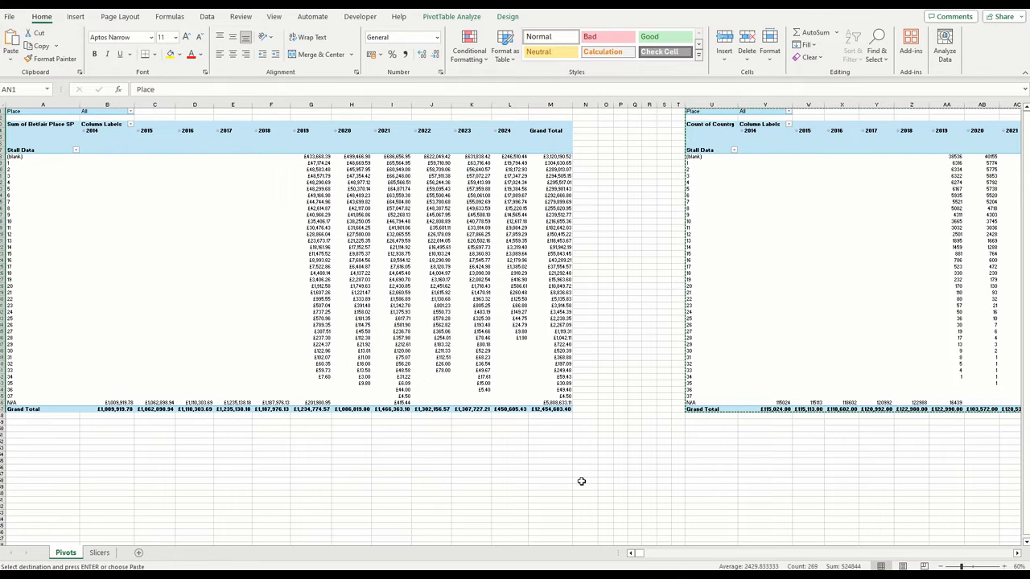
click(99, 553)
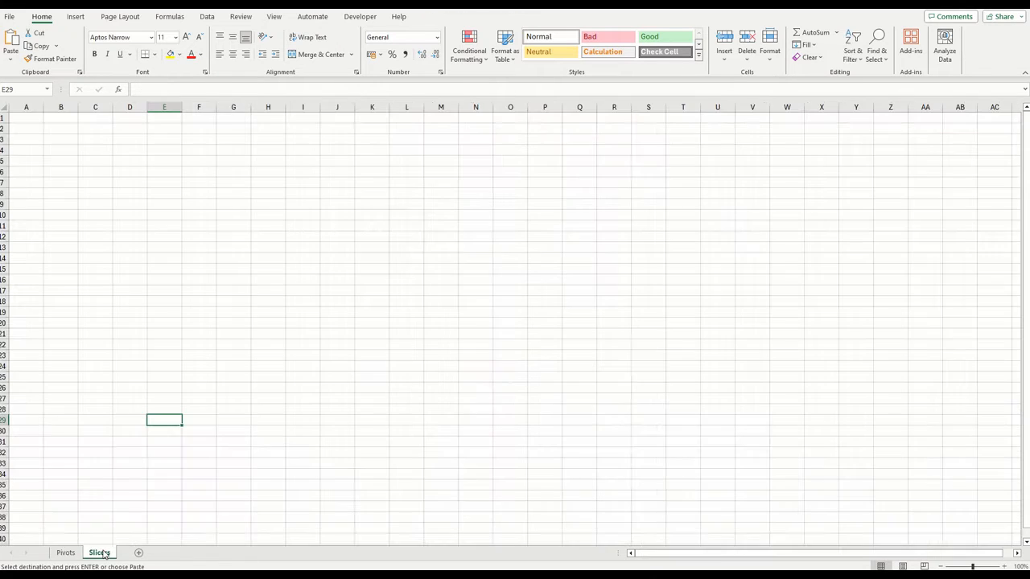
click(68, 131)
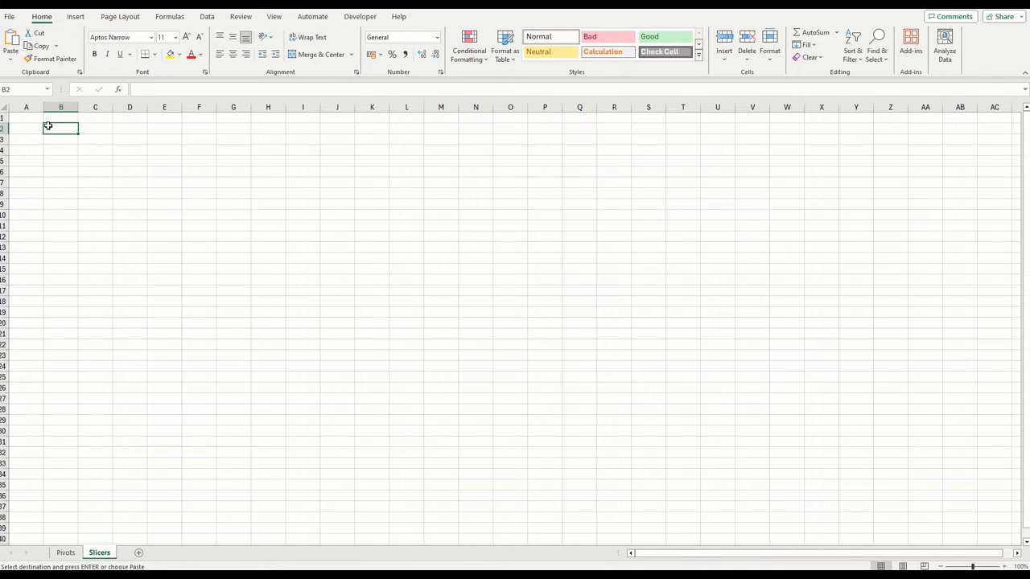
click(35, 119)
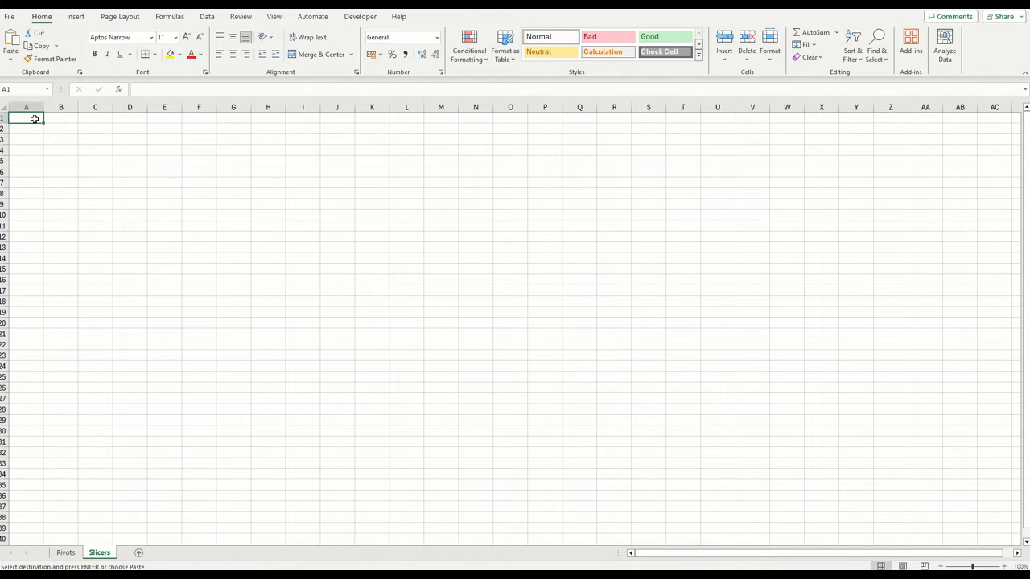
click(77, 17)
click(200, 299)
click(68, 552)
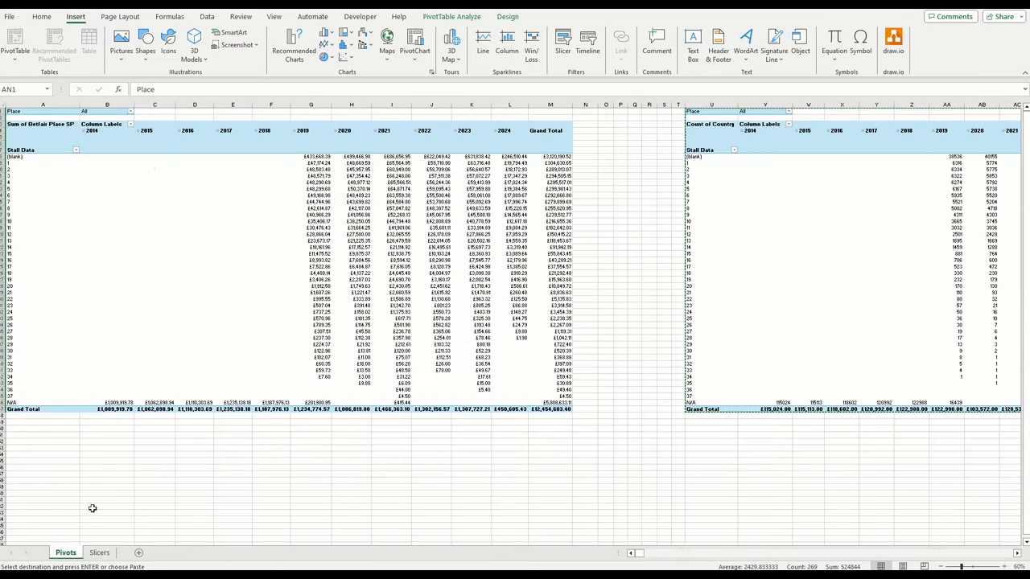
Open the slicer selection for the Sum of Betfair Place SP PivotTable on Pivots and choose the Weeknum field
click(160, 145)
click(452, 17)
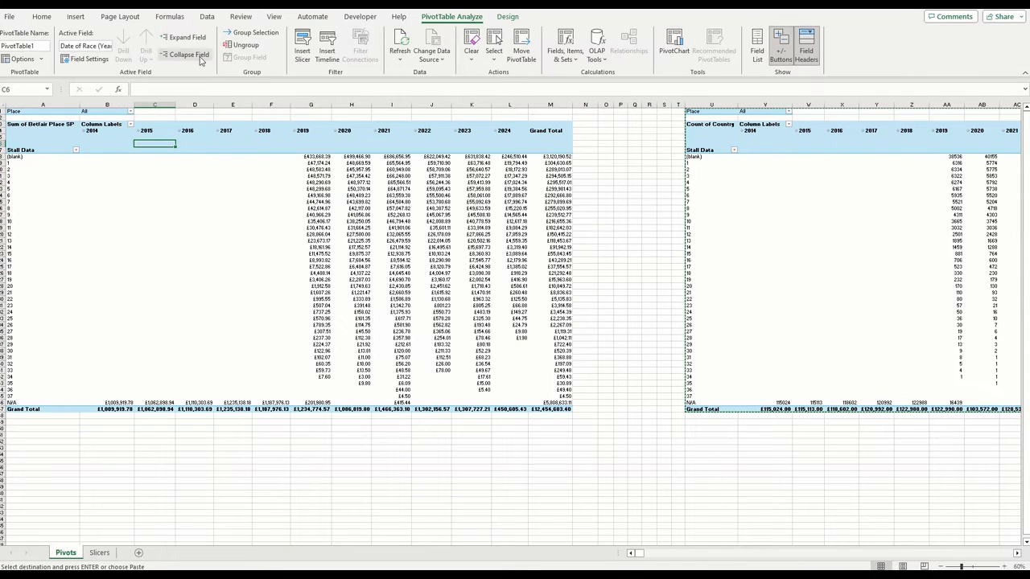
click(302, 48)
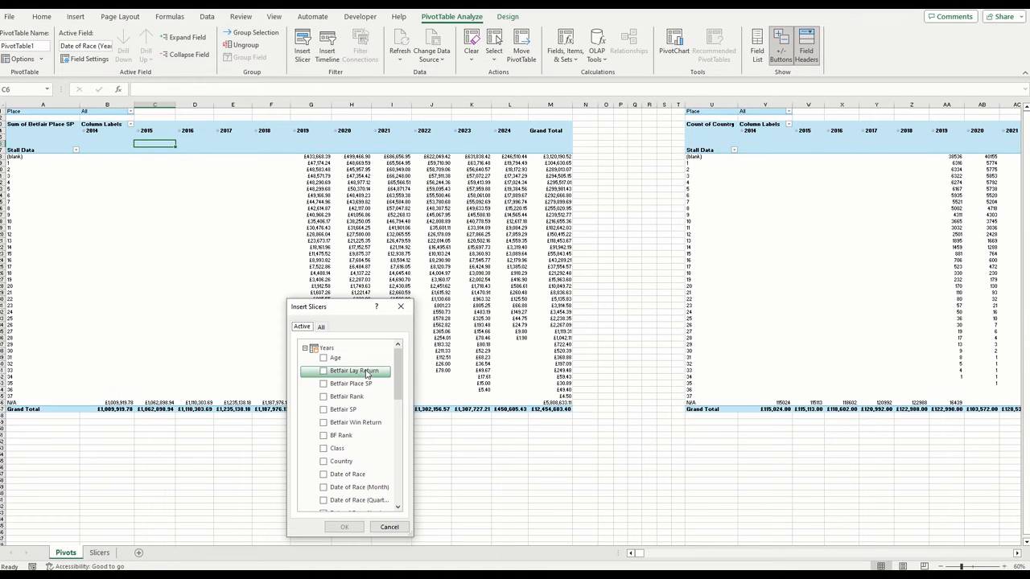
scroll(346, 418, down, 6)
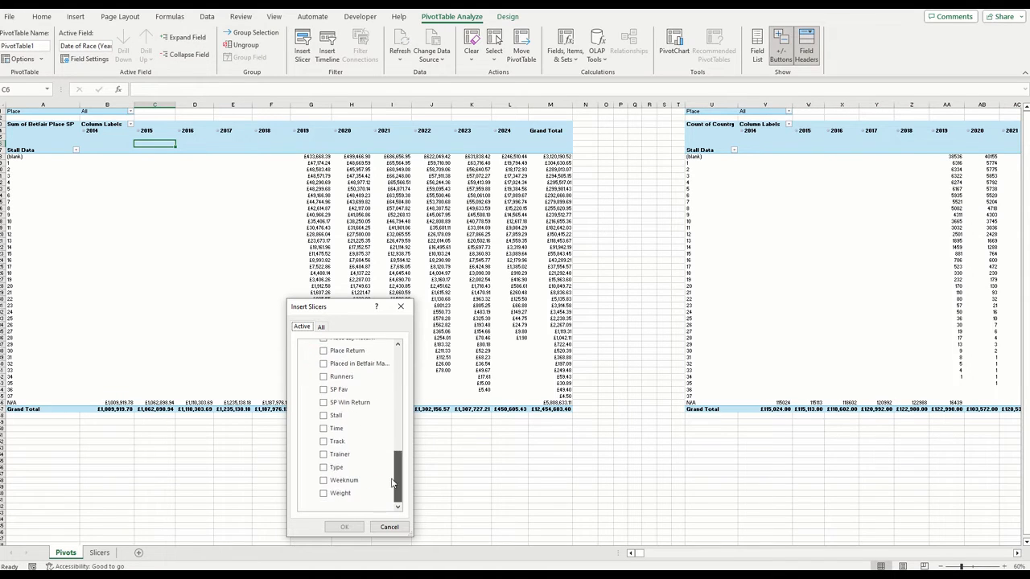
click(325, 482)
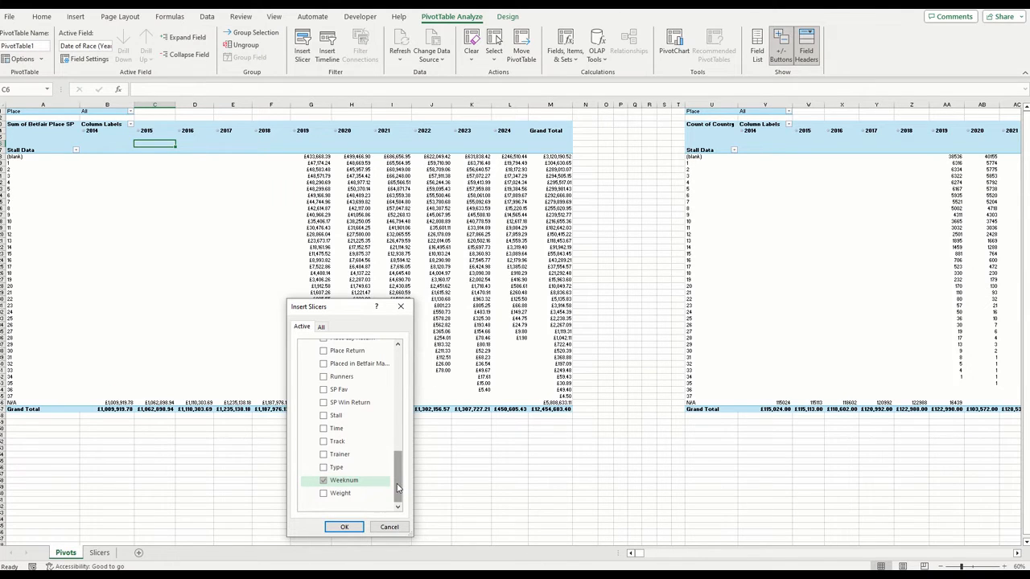
drag(397, 487, 406, 402)
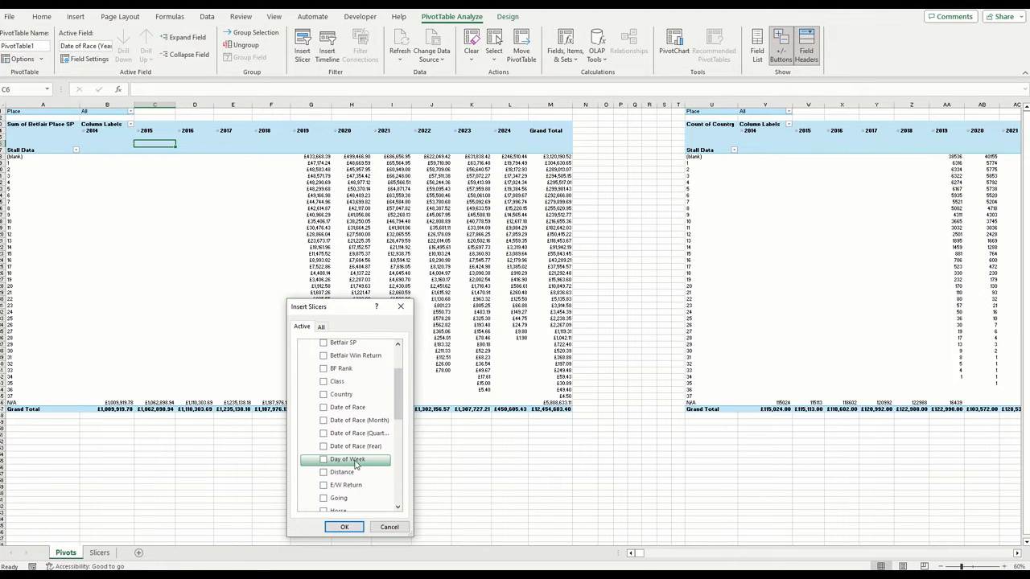
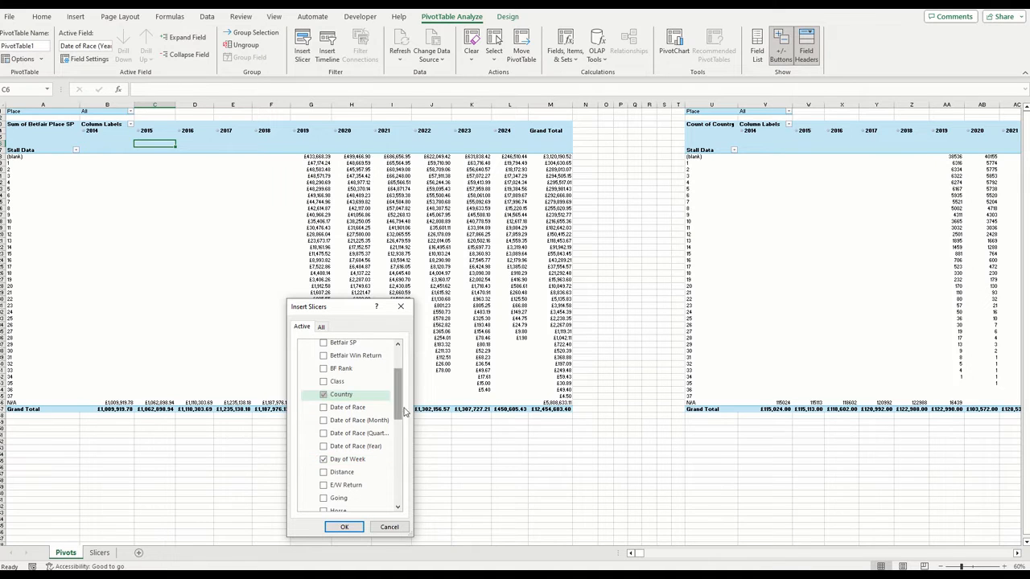
Add Date of Race (Month), Date of Race (Quarter) and Runners to the chosen slicer fields and insert all the slicers
drag(397, 406, 396, 485)
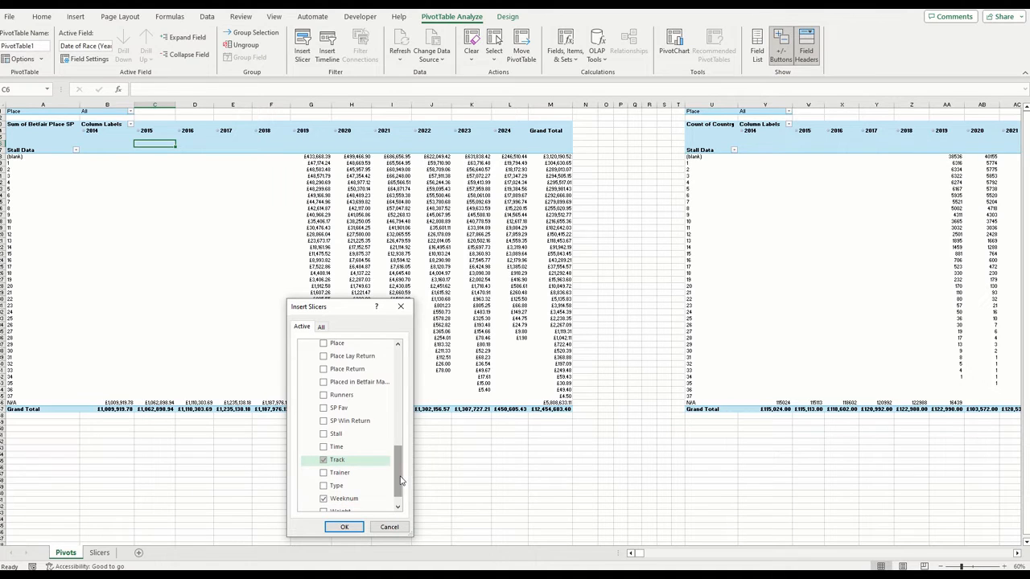
drag(399, 481, 398, 410)
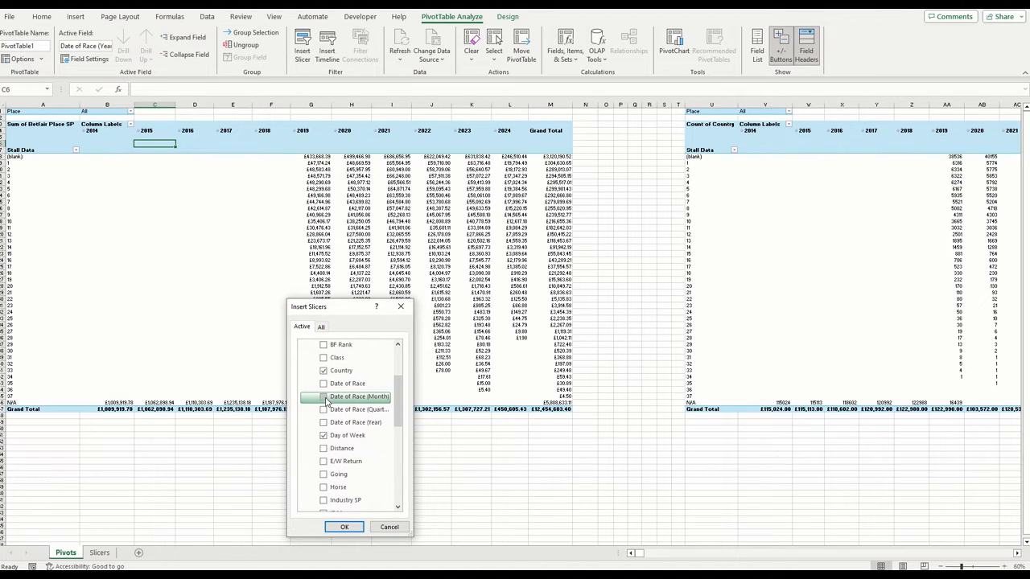
click(326, 397)
click(328, 410)
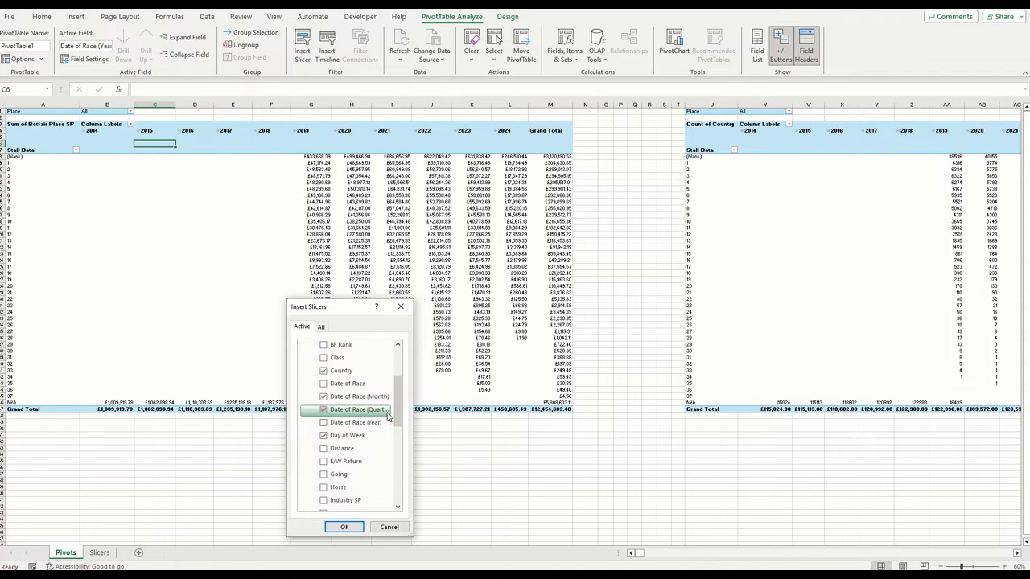
scroll(397, 463, down, 5)
scroll(397, 467, down, 1)
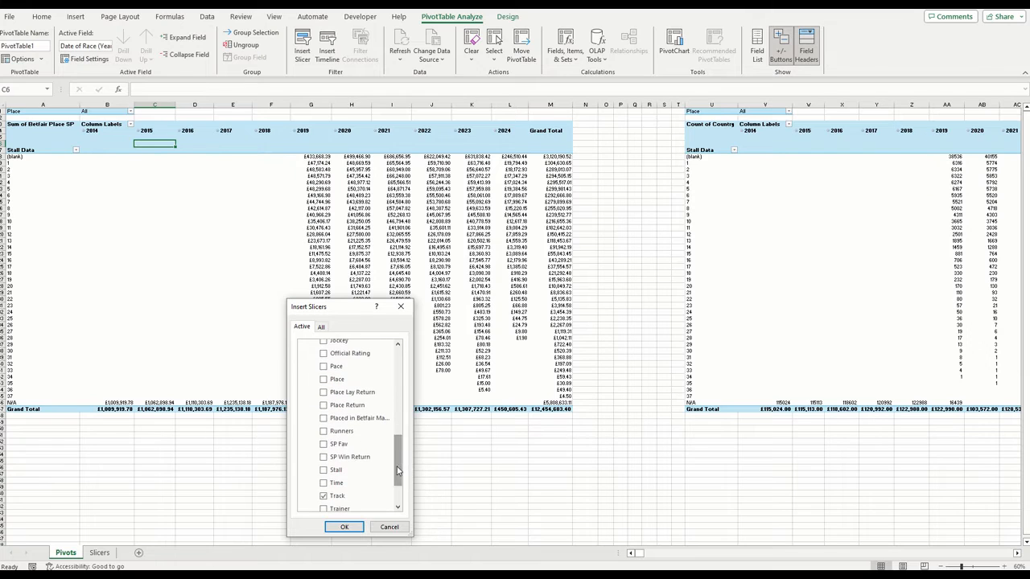
click(338, 431)
click(354, 530)
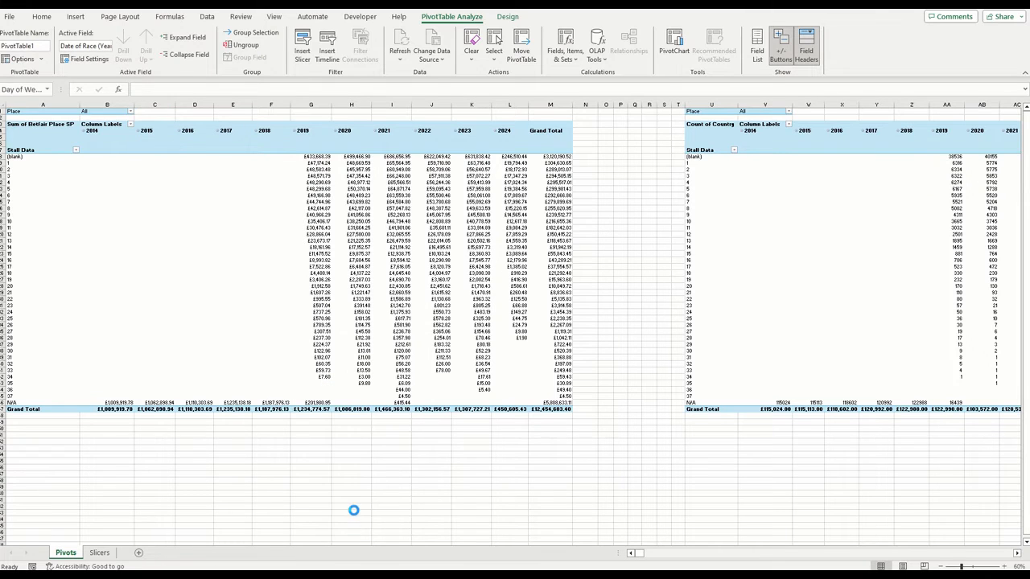
Cut all seven slicers from the Pivots sheet and paste them at cell C4 of the Slicers sheet
click(445, 260)
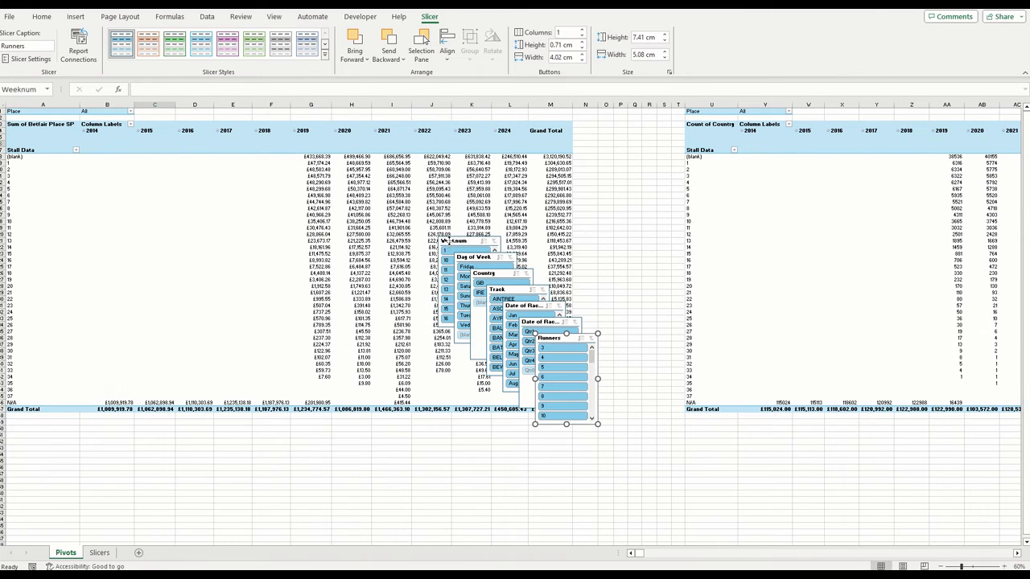
ctrl+click(505, 260)
ctrl+click(521, 274)
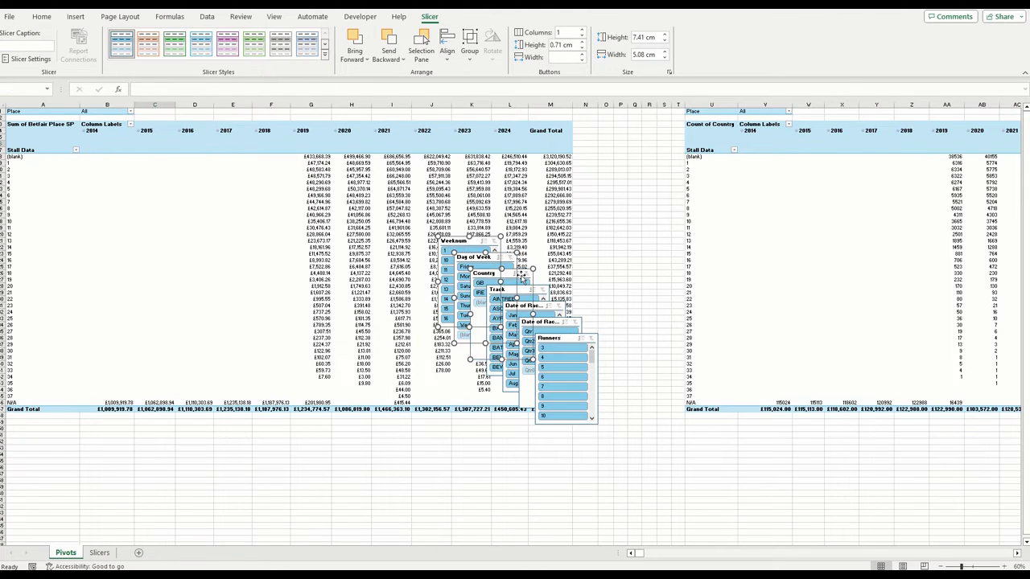
ctrl+click(534, 291)
ctrl+click(541, 303)
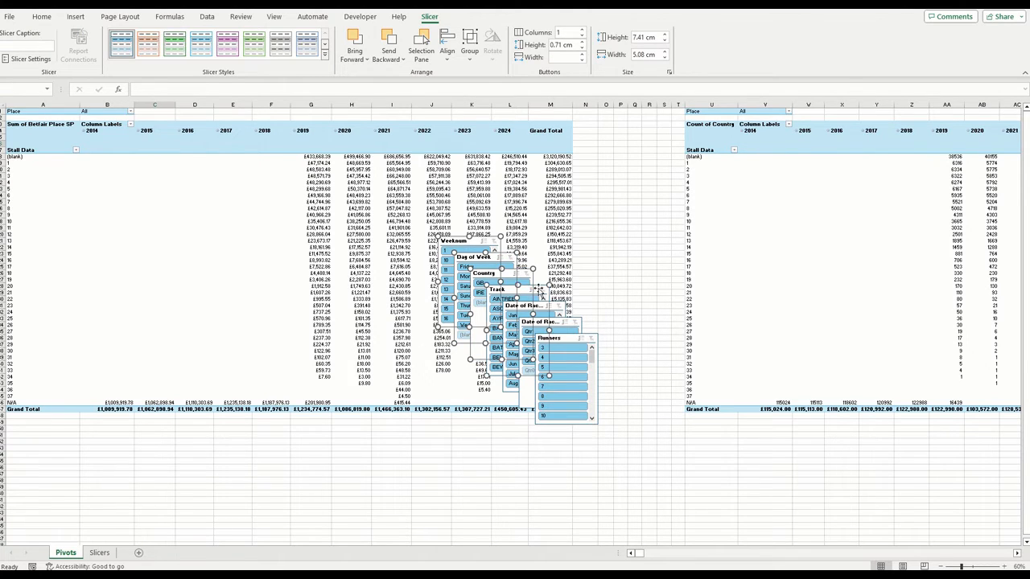
ctrl+click(567, 322)
ctrl+click(580, 338)
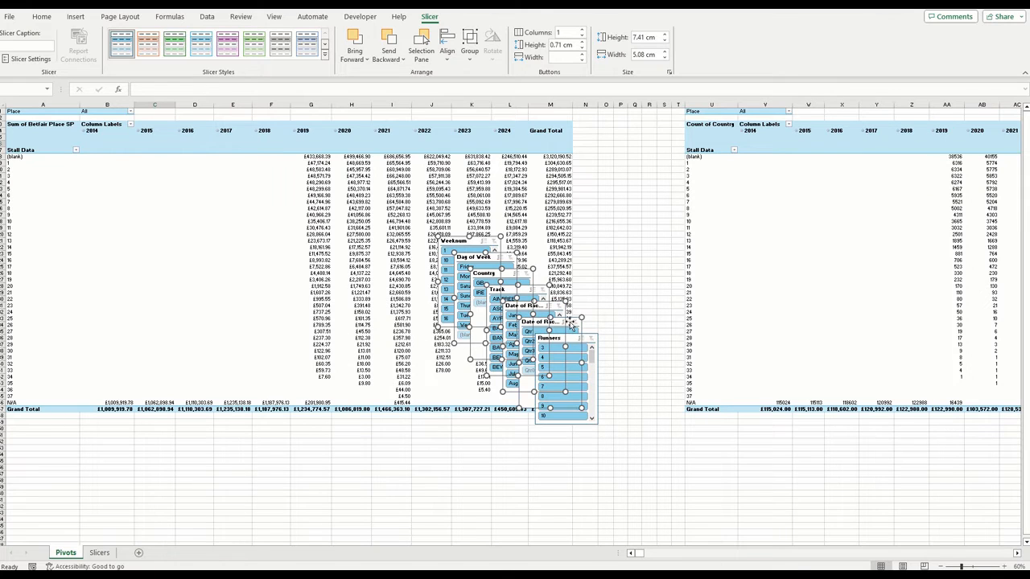
ctrl+click(586, 341)
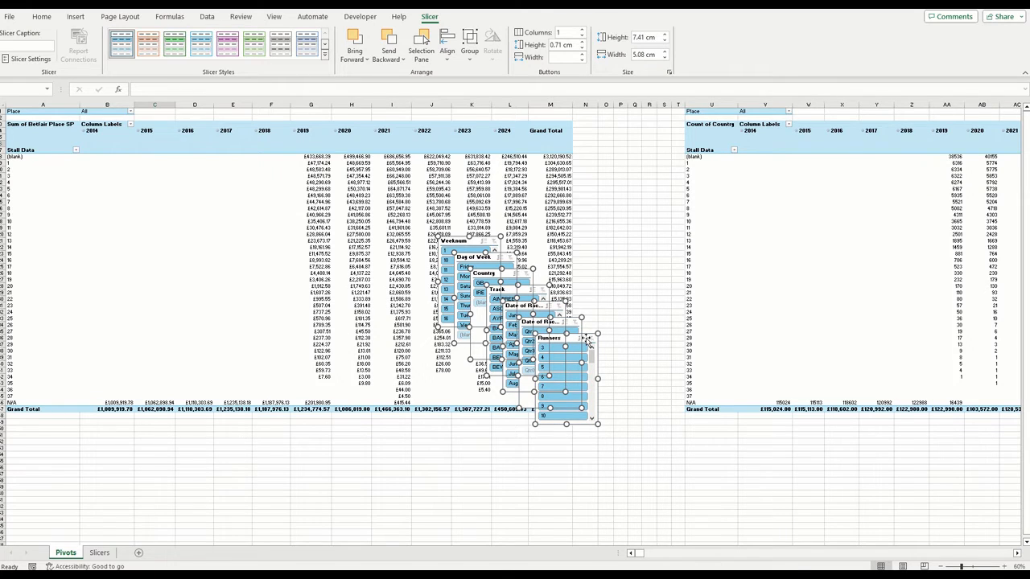
key(ctrl+x)
click(99, 553)
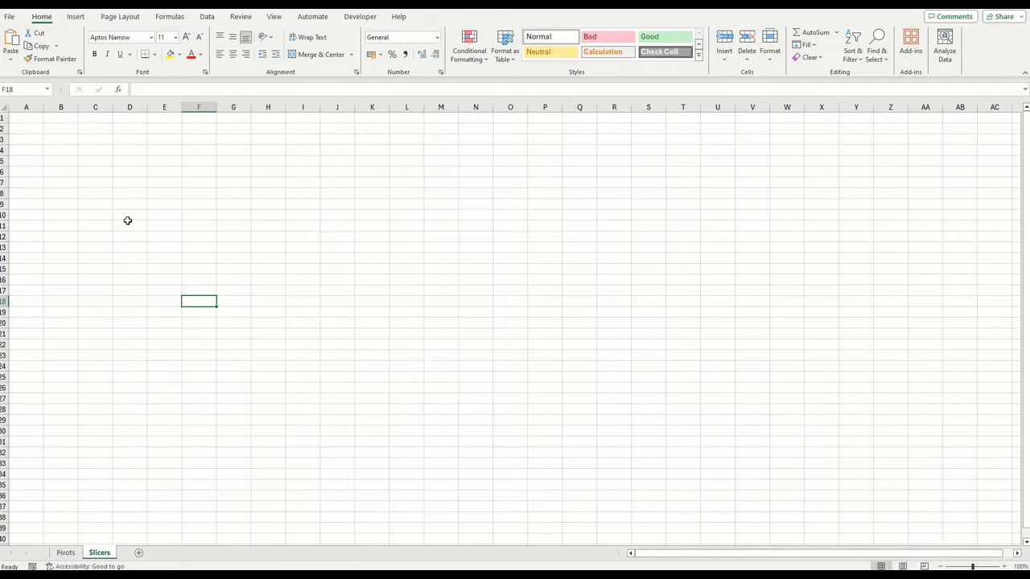
click(83, 148)
key(ctrl+v)
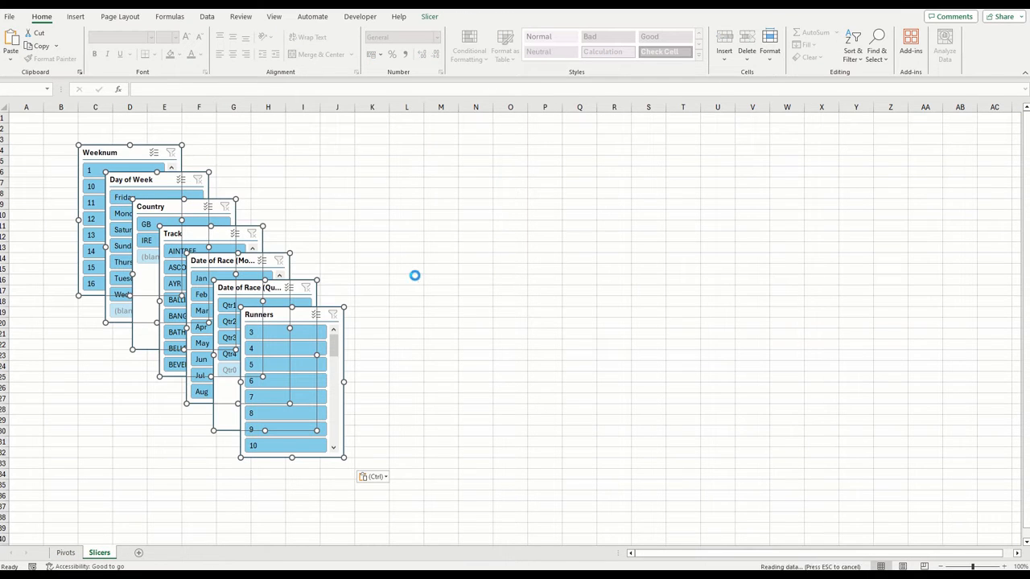
Move the Weeknum slicer clear of the stack to about column L and also connect it to PivotTable2 and PivotTable3
click(415, 276)
drag(124, 155, 467, 134)
click(429, 16)
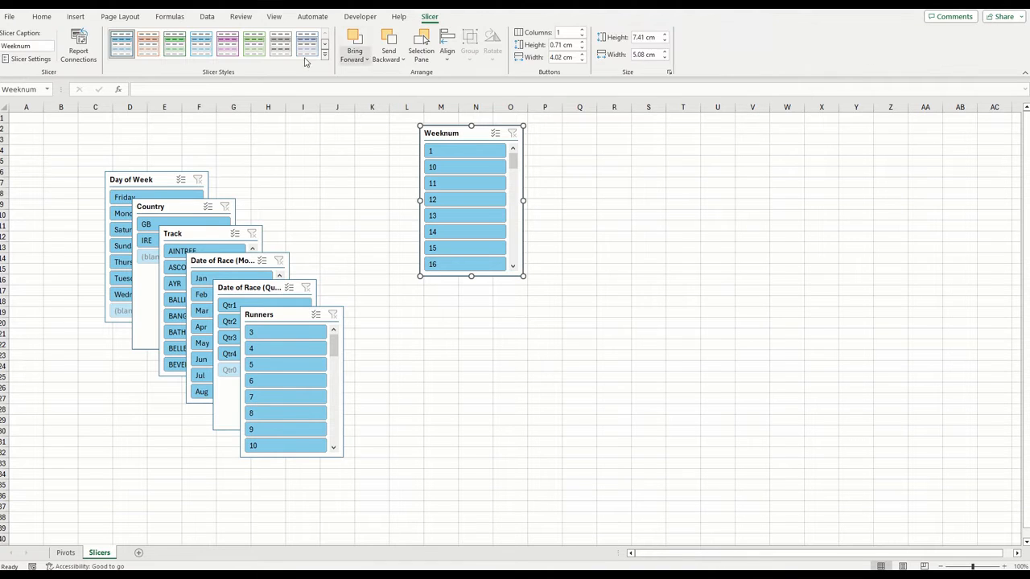
click(78, 50)
click(262, 429)
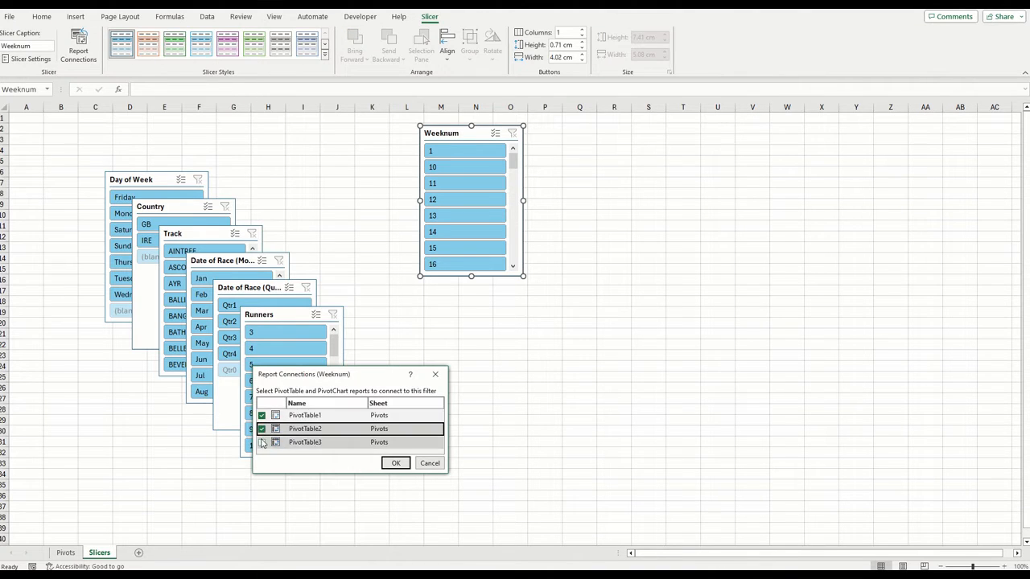
click(261, 443)
click(396, 463)
Connect the Day of Week slicer to PivotTable2 and PivotTable3 as well as PivotTable1
click(129, 179)
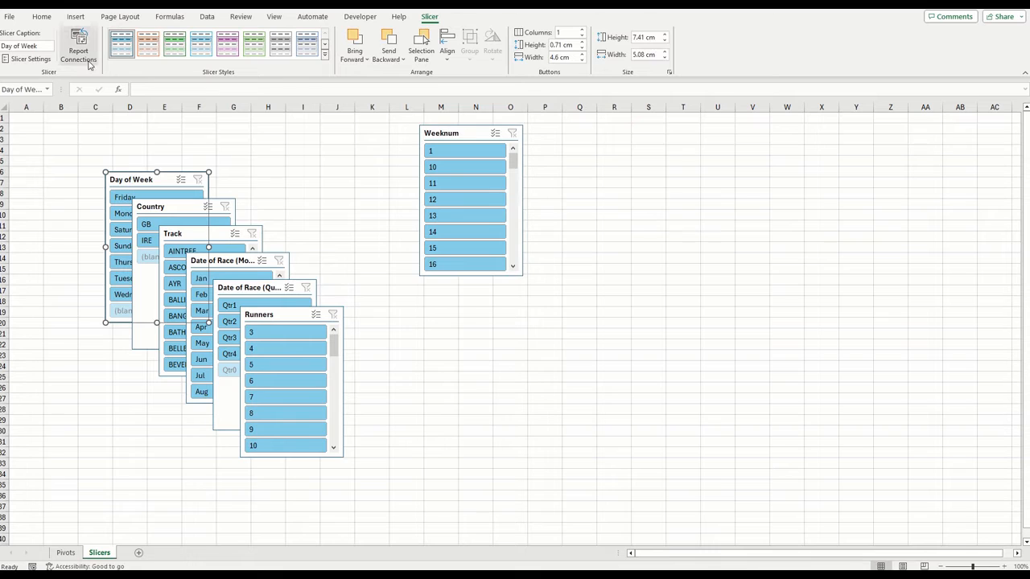
click(78, 50)
click(261, 415)
click(262, 429)
click(261, 443)
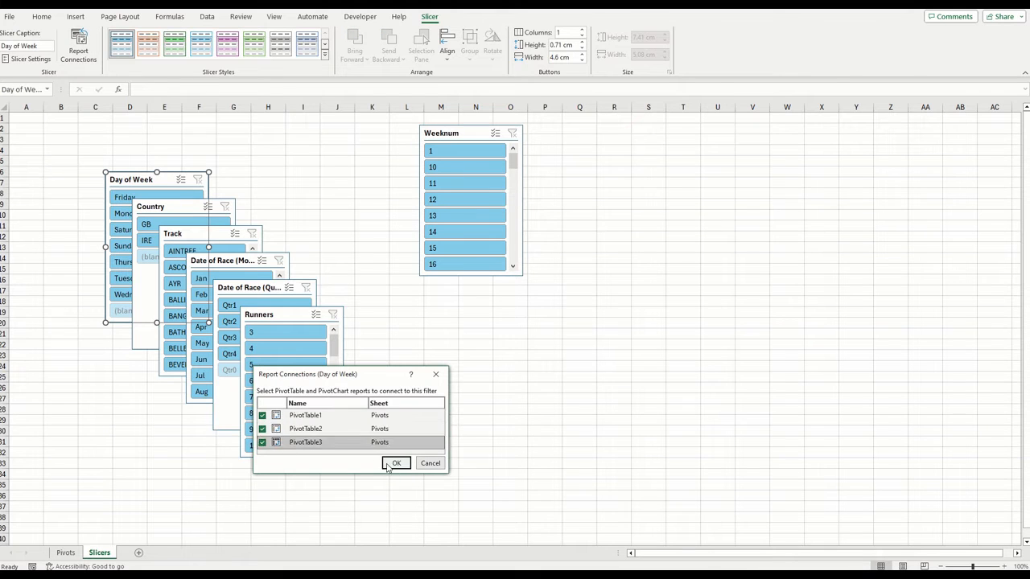
click(396, 463)
Connect the Country slicer to PivotTable2 and PivotTable3 in addition to PivotTable1
click(169, 206)
click(78, 50)
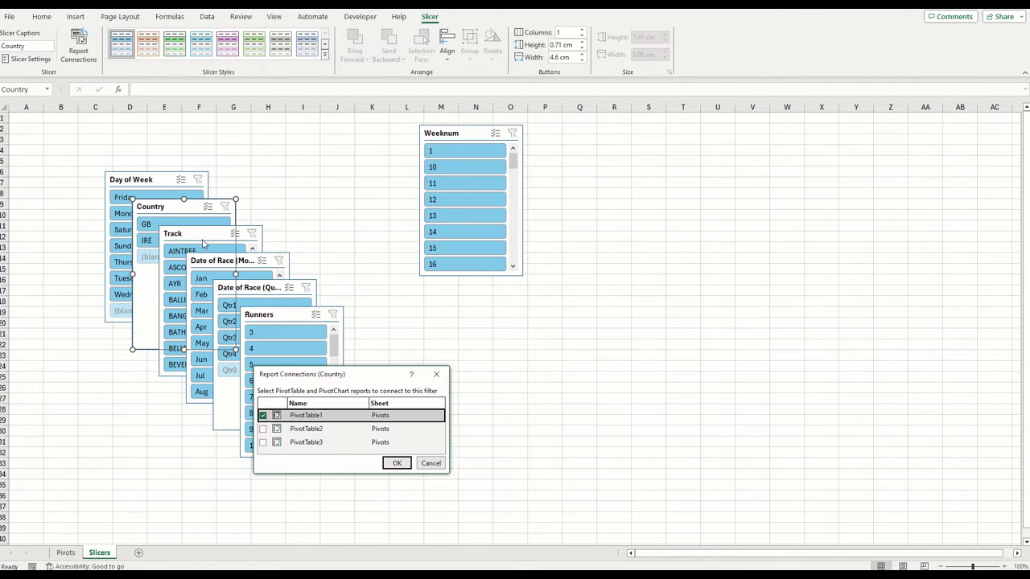
click(261, 415)
click(261, 429)
click(261, 442)
click(399, 466)
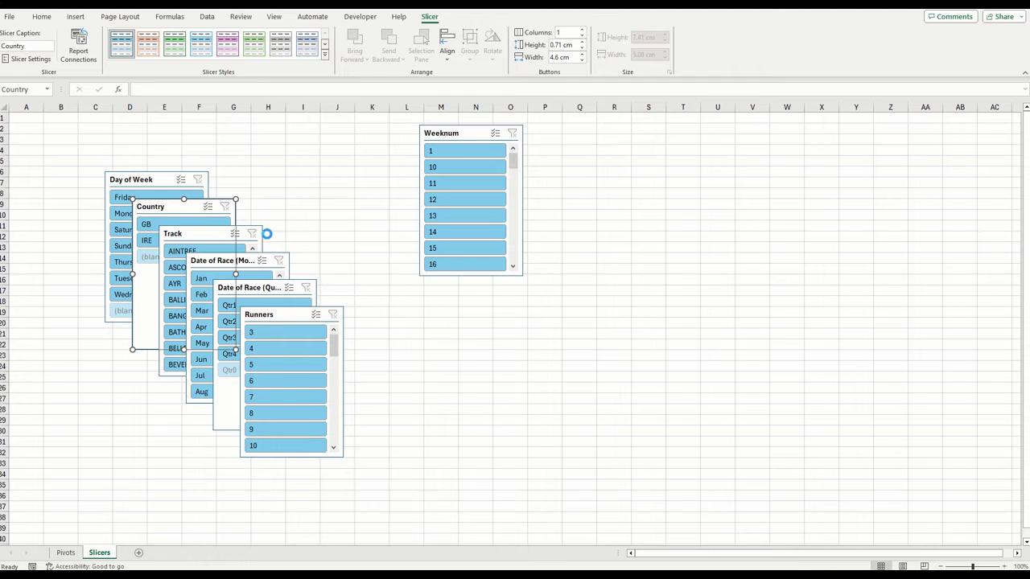
Extend the Track slicer's report connections to PivotTable2 and PivotTable3
click(241, 237)
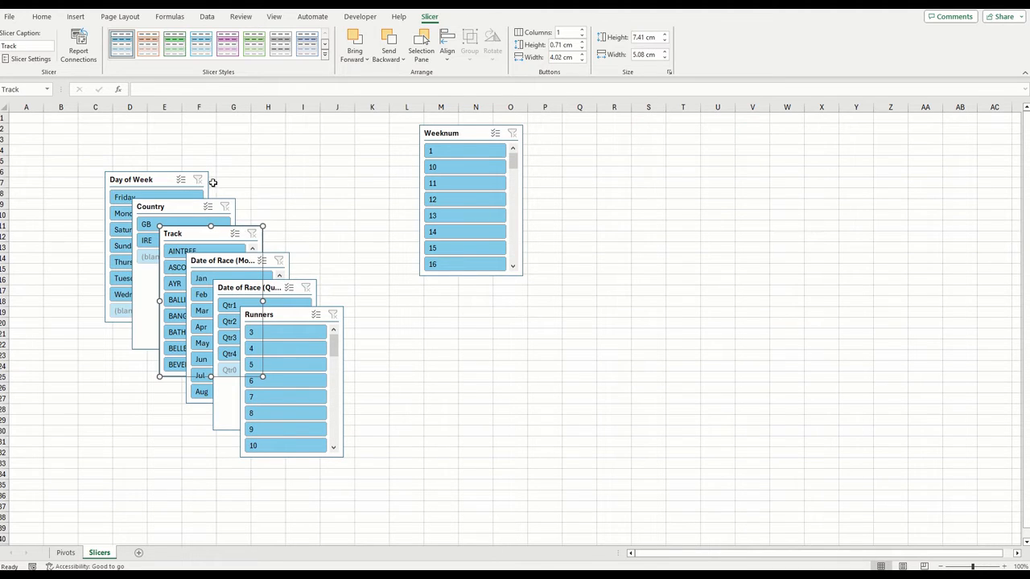
click(78, 50)
click(263, 429)
click(263, 443)
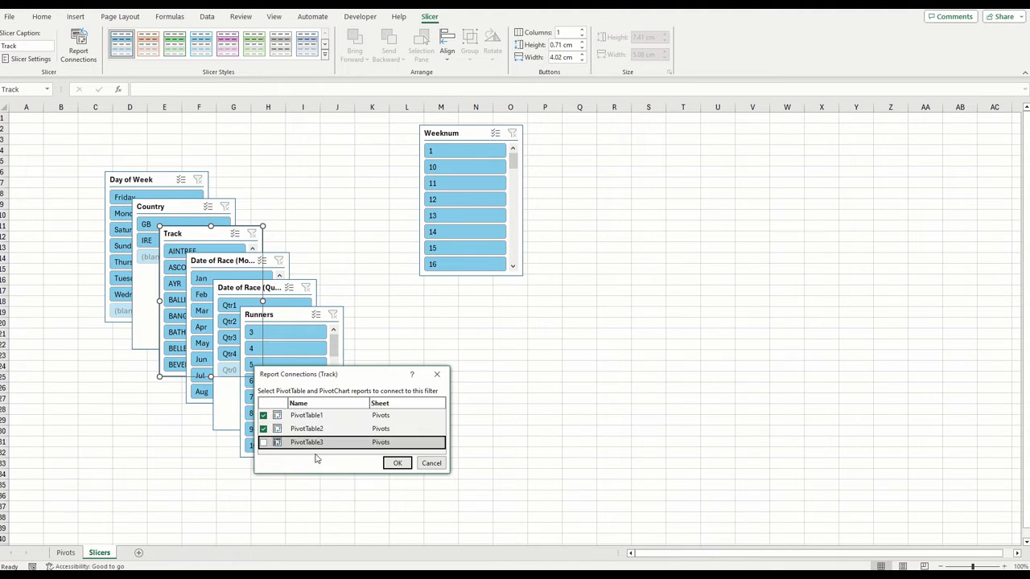
click(397, 465)
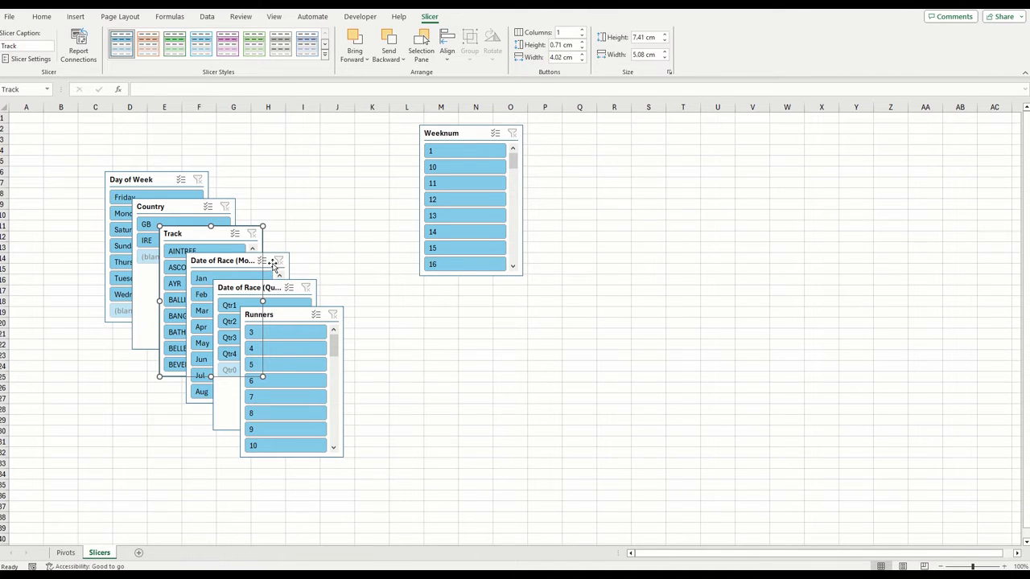
Extend the Date of Race (Month) slicer's report connections to PivotTable2 and PivotTable3
click(274, 266)
click(78, 50)
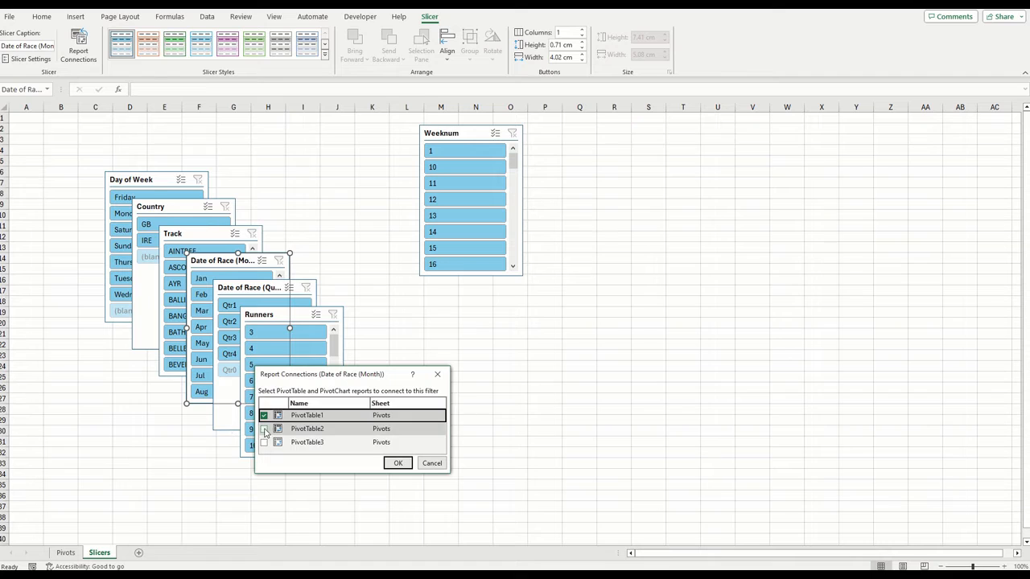
click(263, 429)
click(263, 442)
click(397, 463)
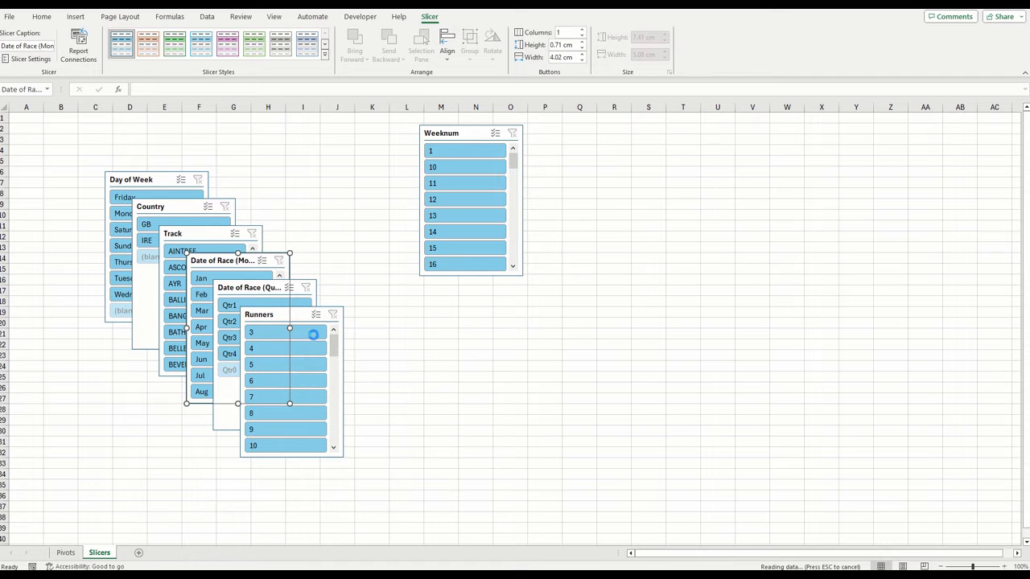
Extend the Date of Race (Quarter) slicer's report connections to PivotTable2 and PivotTable3
click(296, 289)
click(80, 53)
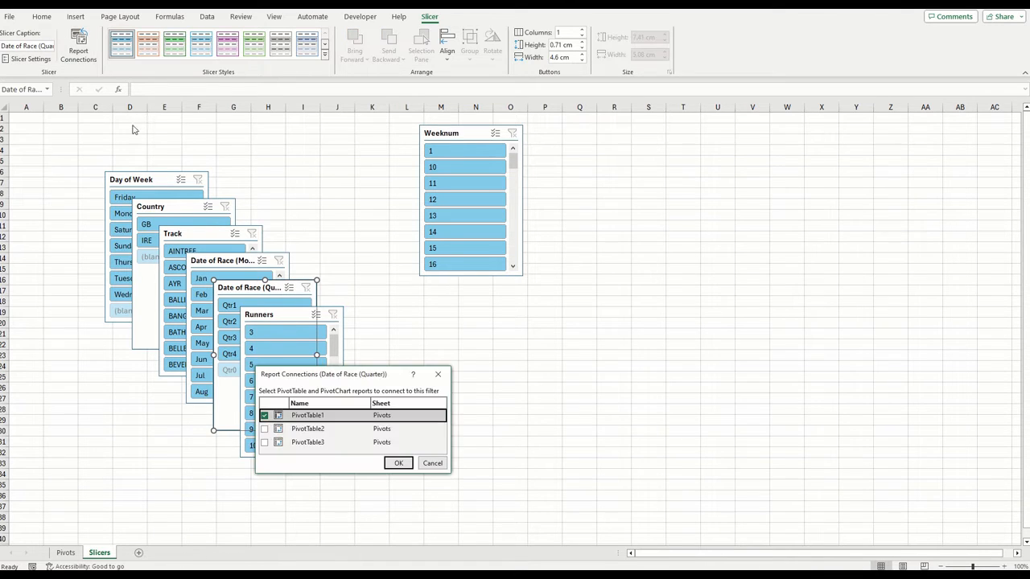
click(264, 429)
click(264, 442)
click(398, 463)
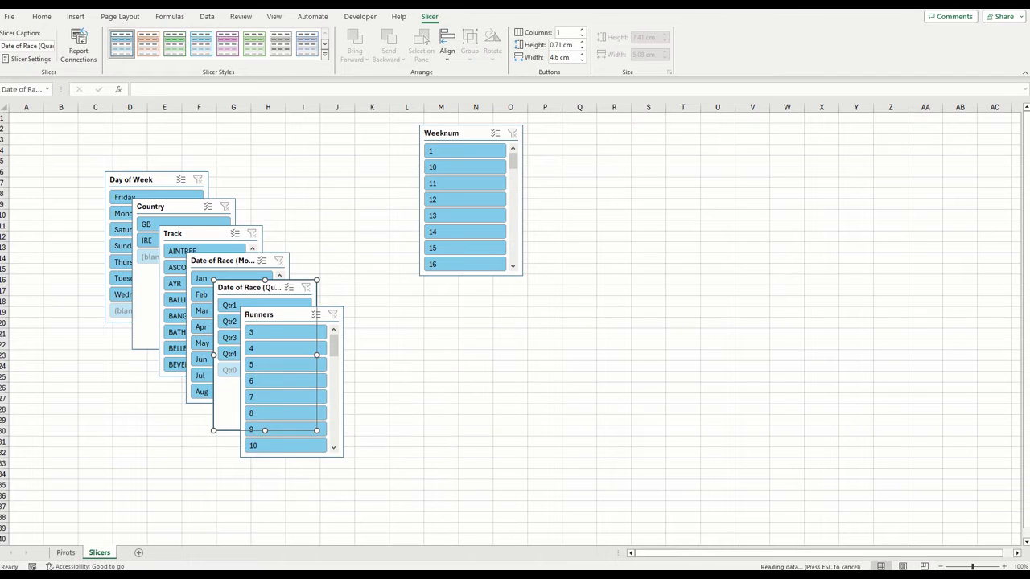
Connect the Runners slicer to PivotTable2 and PivotTable3 so it filters all three PivotTables
click(320, 315)
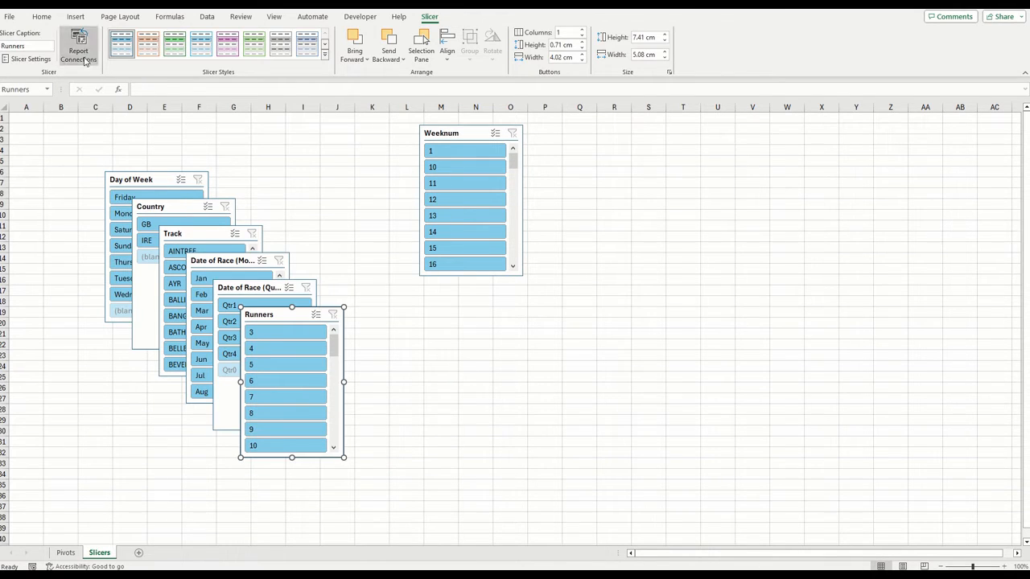
click(79, 48)
click(264, 429)
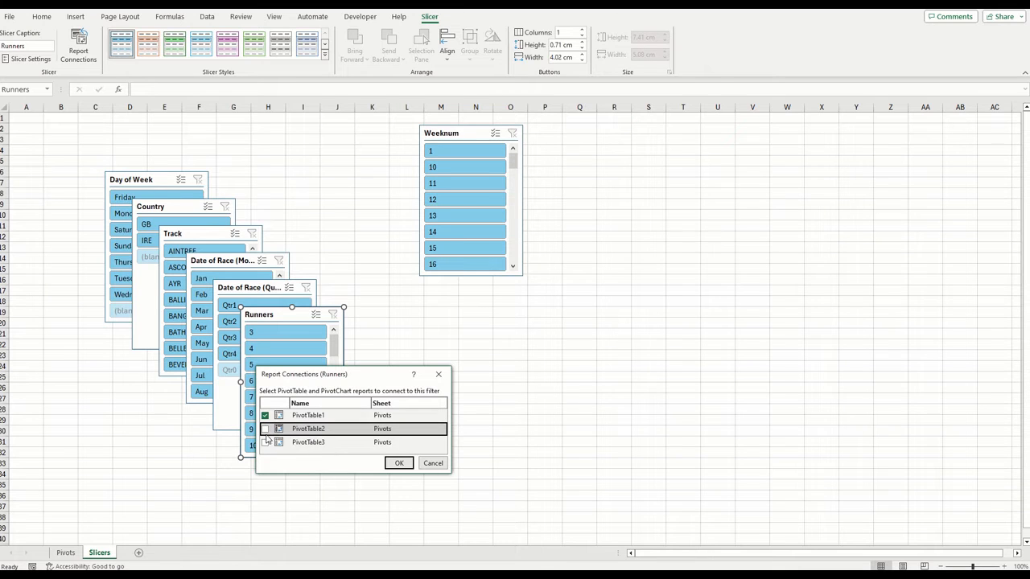
click(265, 443)
click(398, 463)
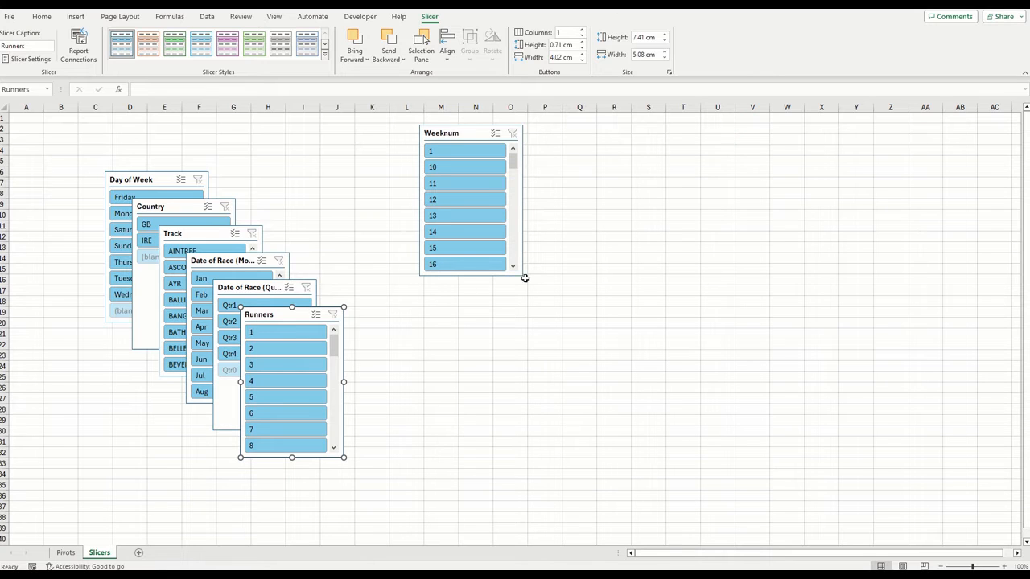
Set the Weeknum slicer's layout to 20 columns
right_click(468, 135)
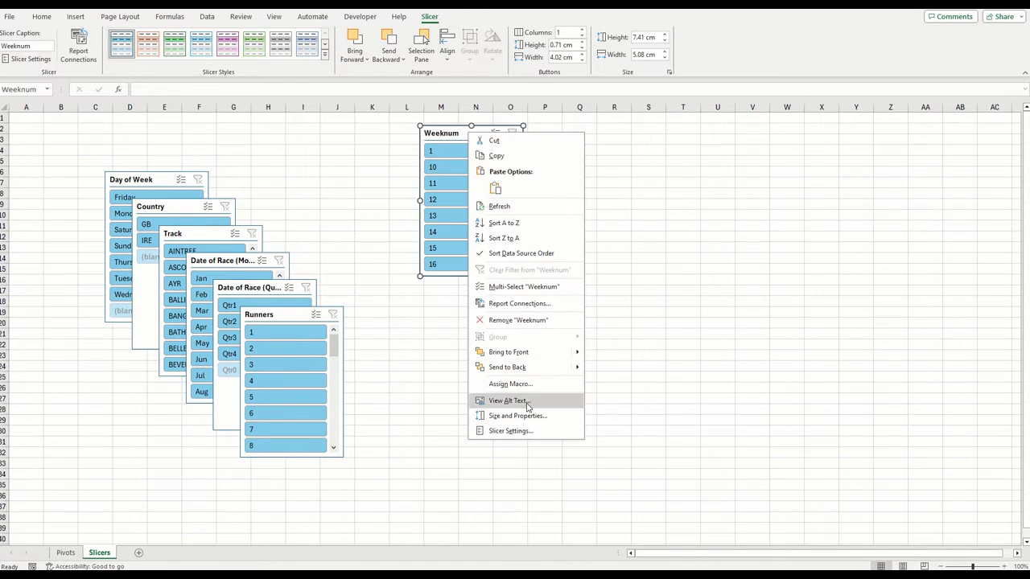
click(538, 416)
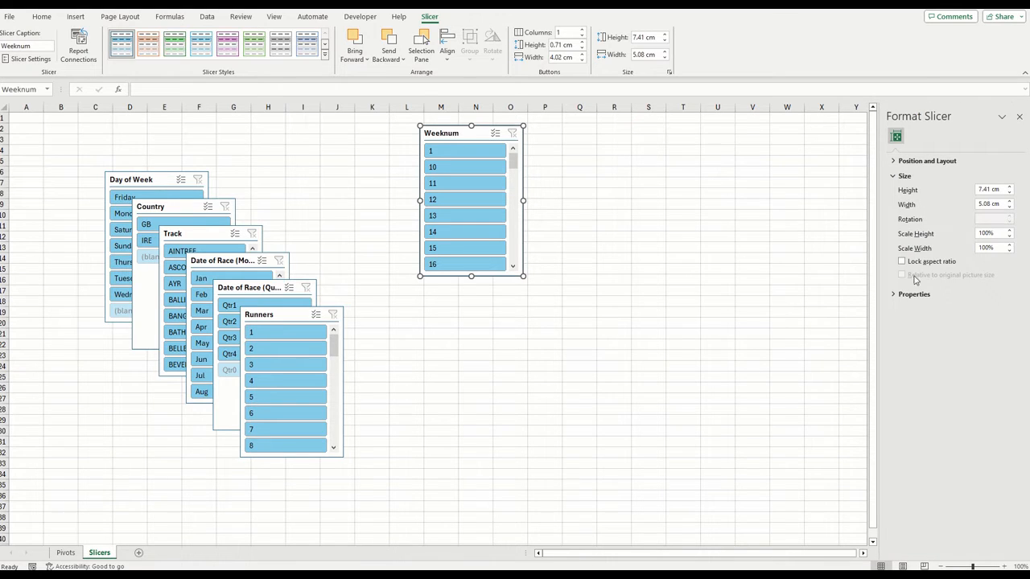
click(909, 294)
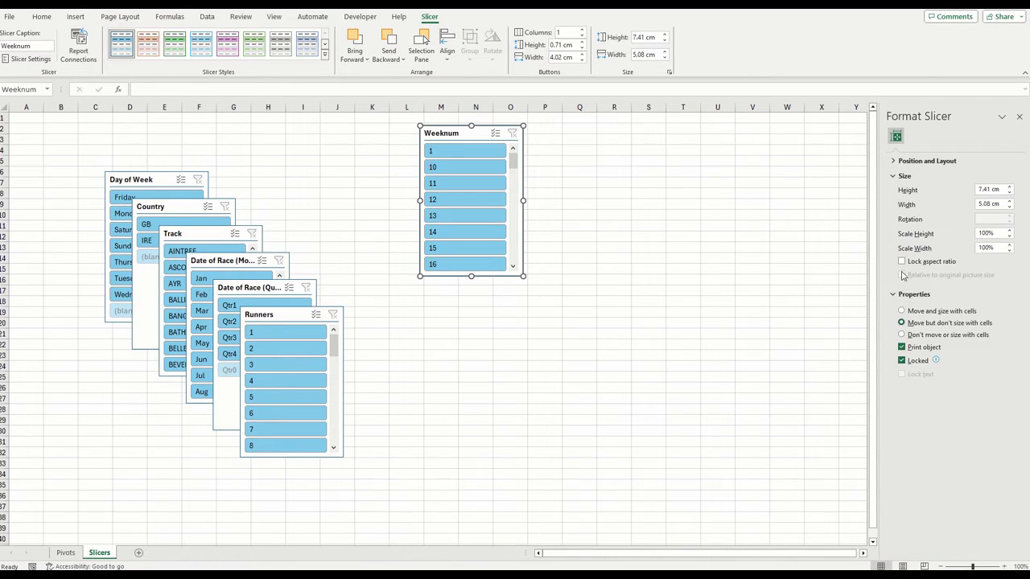
click(926, 161)
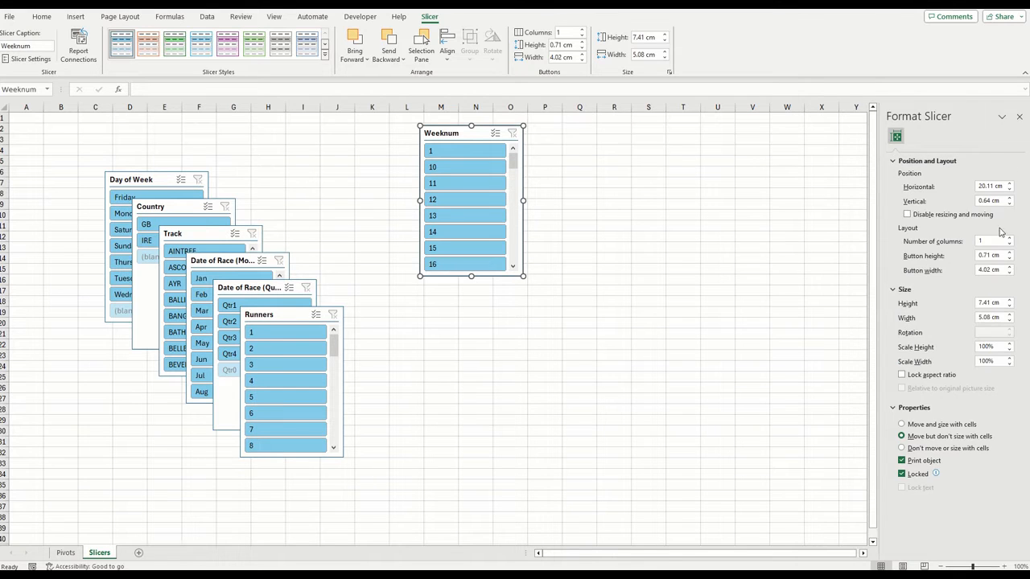
click(995, 241)
text(20)
click(1020, 117)
Resize the Weeknum slicer to about 22.15 cm wide and 1.88 cm high and place it across rows 1 to 4 from column A
drag(527, 279, 872, 153)
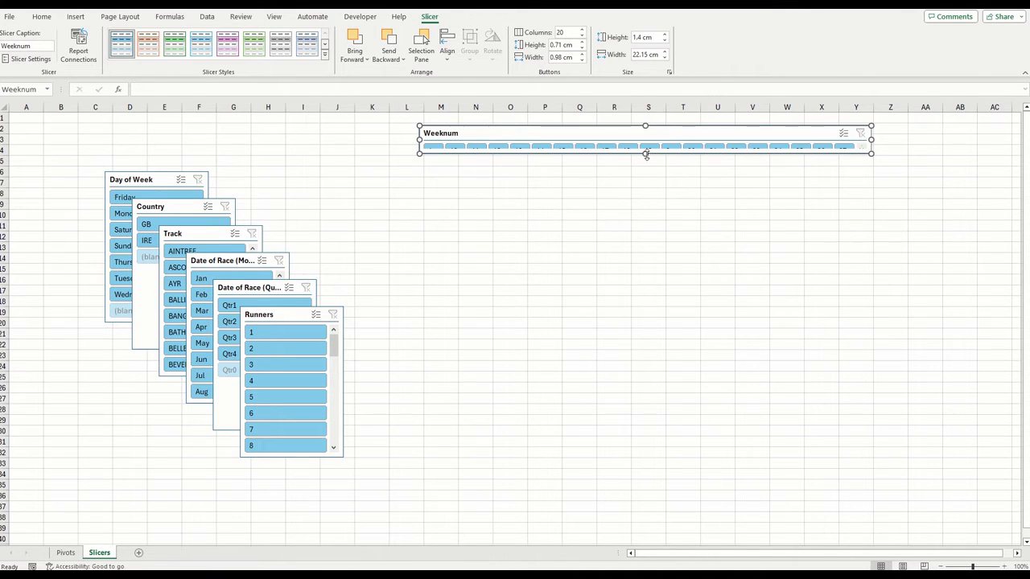
drag(645, 153, 645, 167)
drag(621, 132, 206, 120)
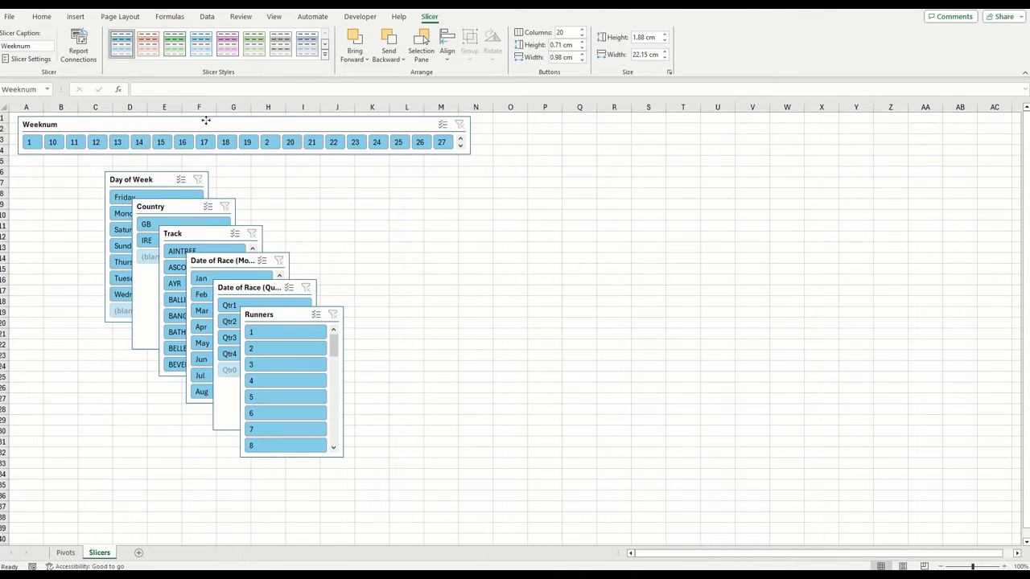
drag(206, 121, 202, 121)
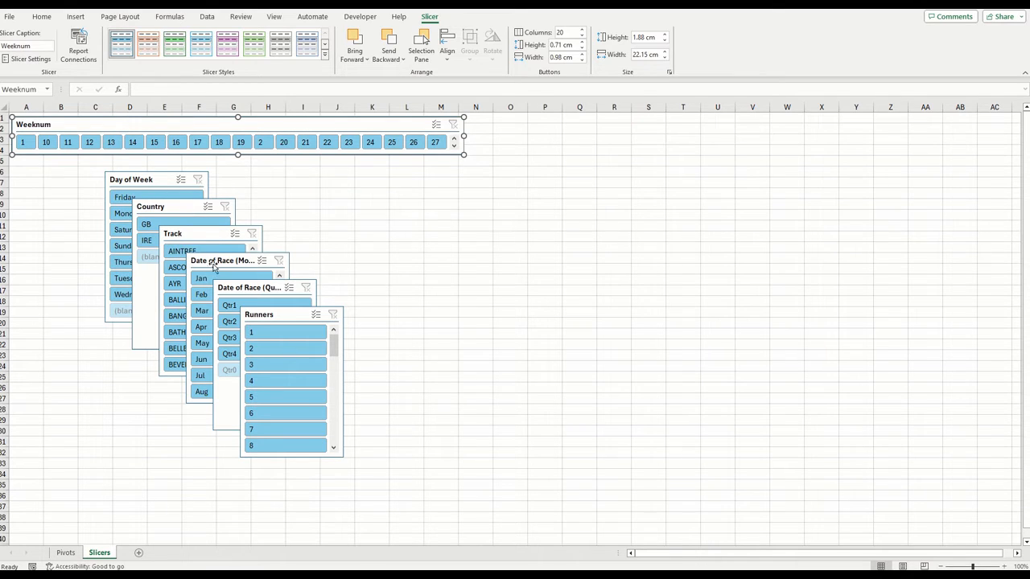
Shrink the Country slicer to about 2.67 cm high beside Weeknum and stretch the Track slicer to about 20.43 cm high next to it
drag(171, 224, 624, 184)
drag(641, 308, 637, 207)
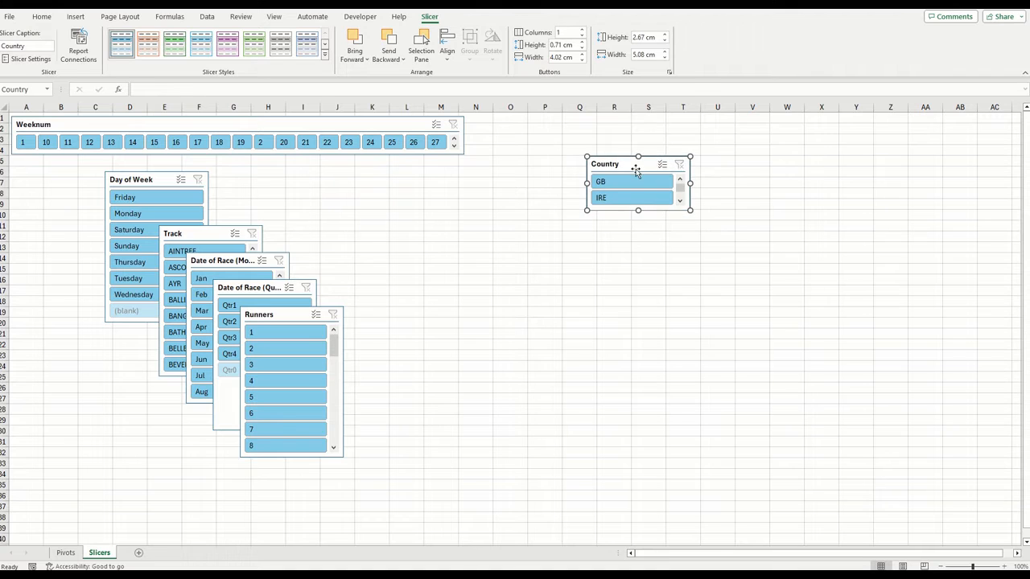
drag(639, 166, 511, 127)
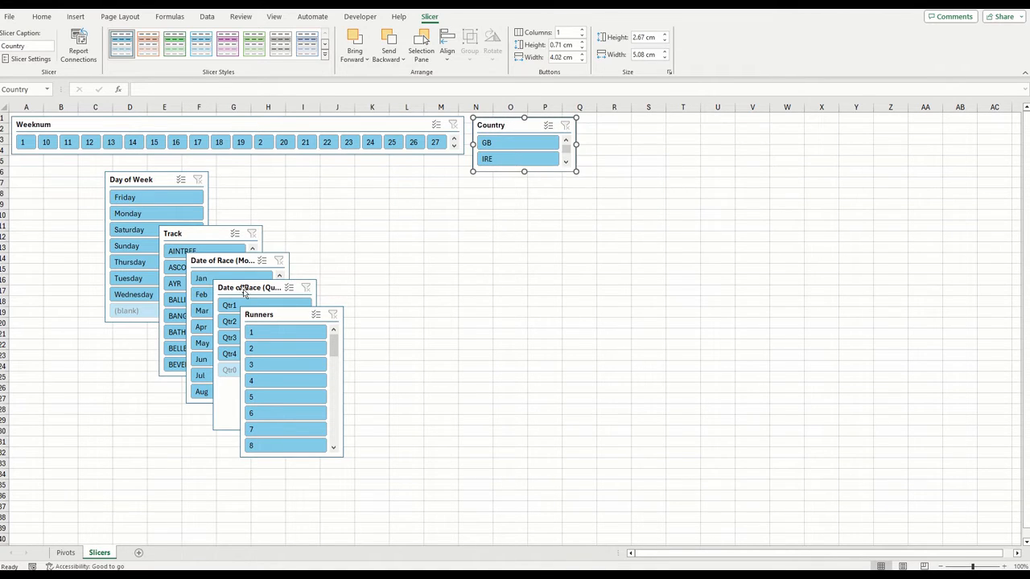
drag(181, 232, 601, 123)
drag(631, 268, 632, 535)
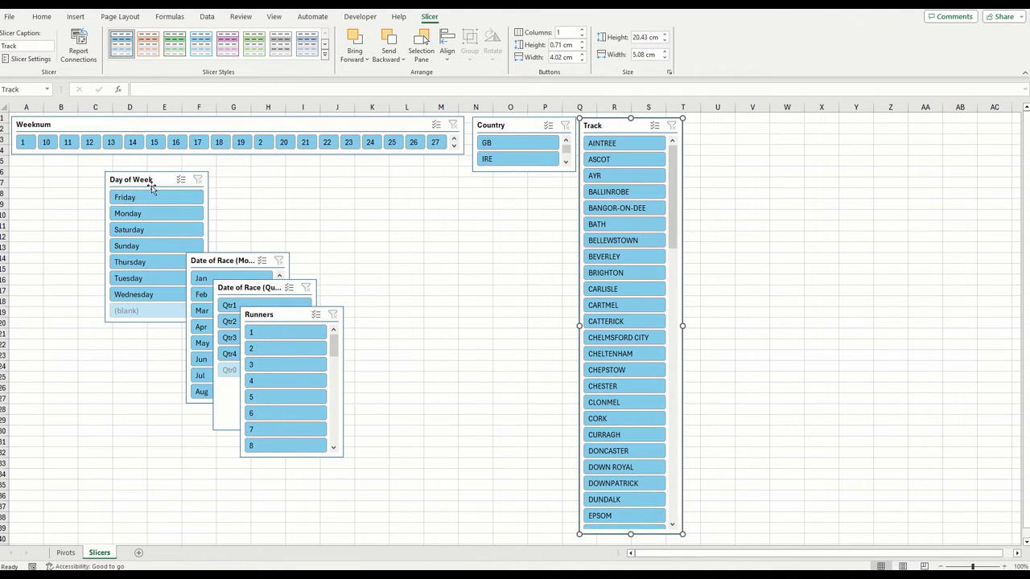
Place the Date of Race (Month) slicer beside Track, about 10.48 cm high, with the Quarter slicer below it, about 4.15 cm high
drag(233, 260, 730, 125)
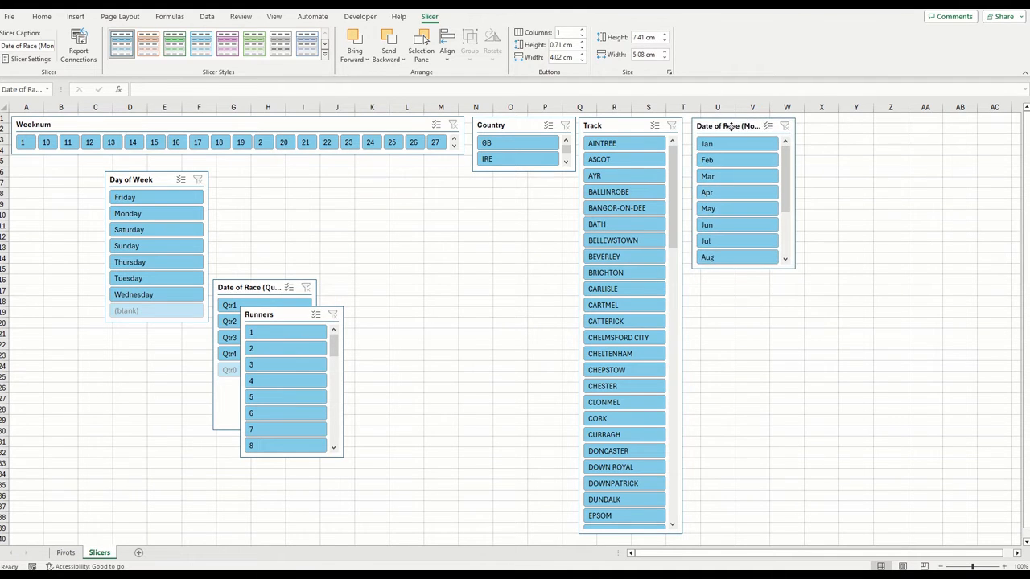
drag(742, 269, 744, 336)
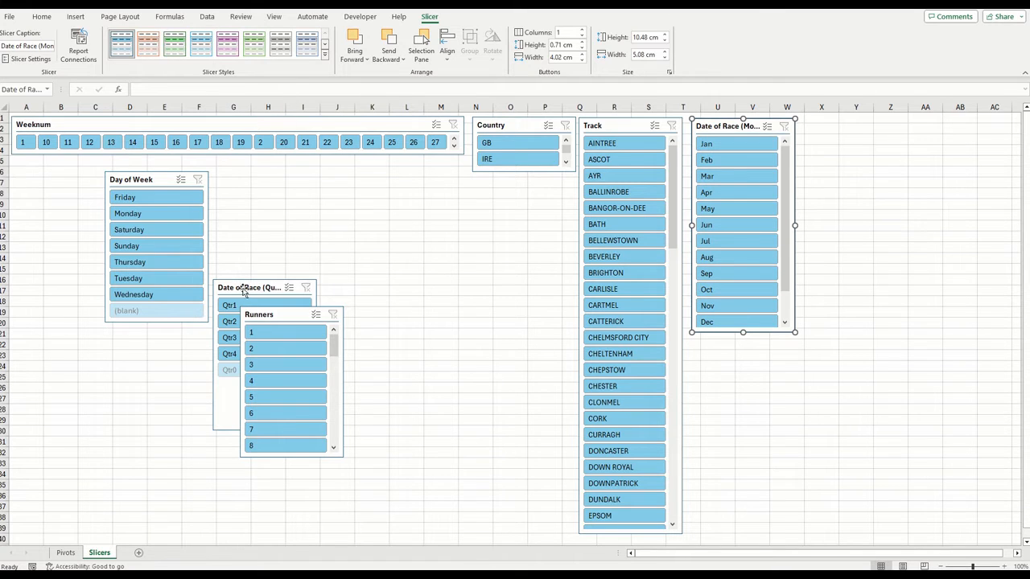
drag(243, 287, 723, 345)
drag(746, 487, 745, 419)
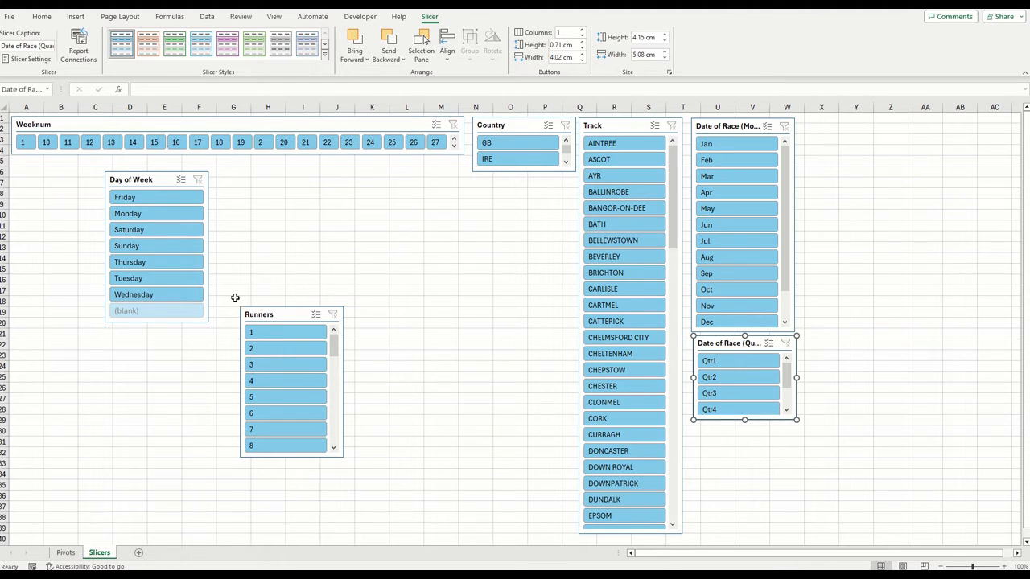
Place the Day of Week slicer under the Quarter slicer and lengthen the Track slicer to about 22.49 cm
drag(147, 179, 736, 433)
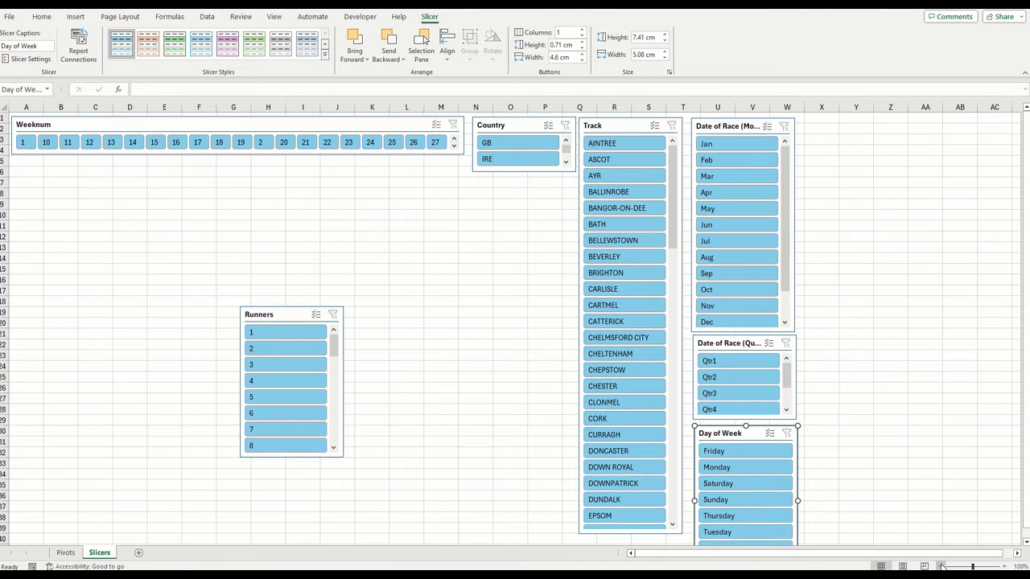
click(943, 567)
click(577, 493)
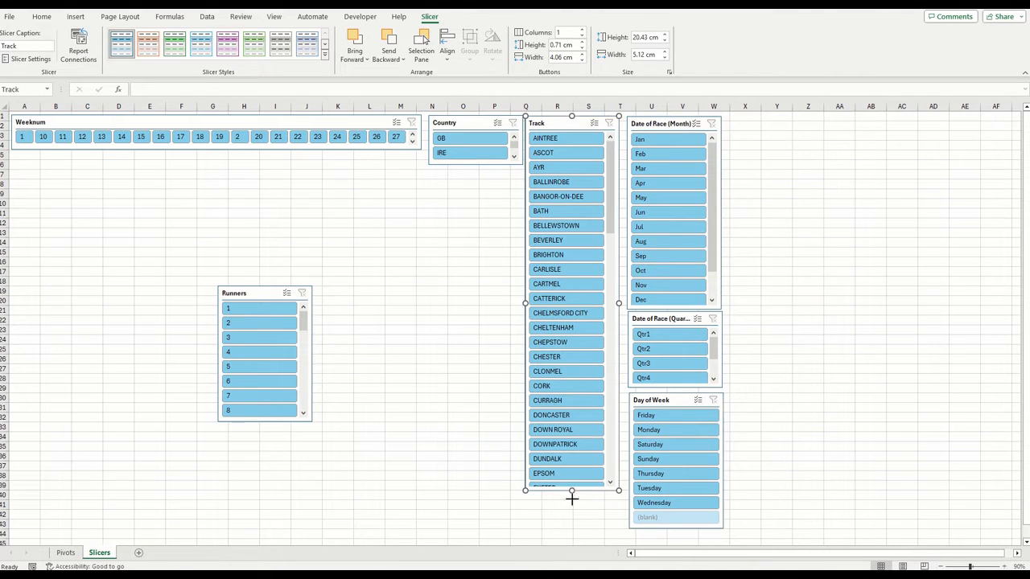
drag(572, 497, 570, 529)
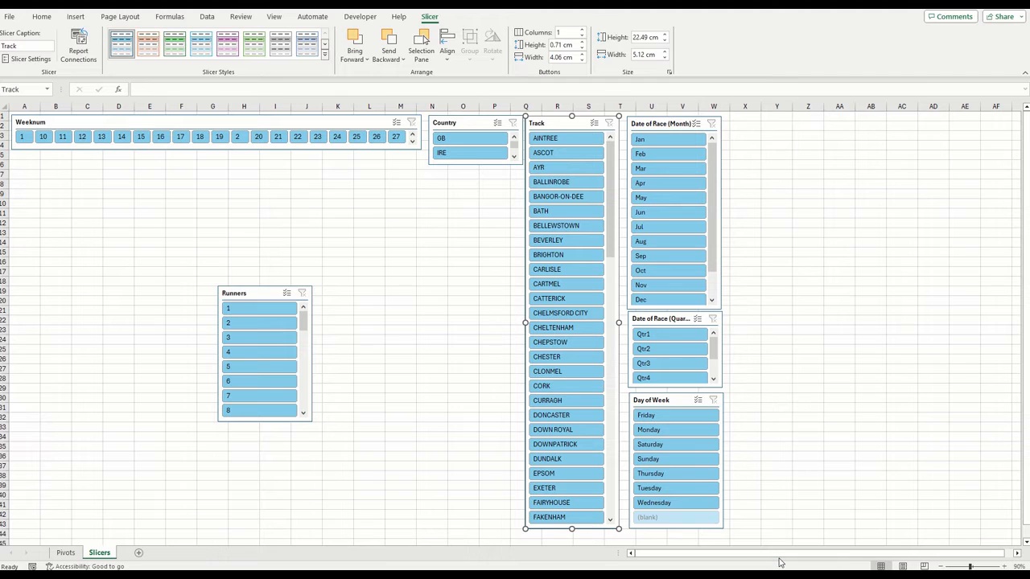
Set the Runners slicer's layout to 20 columns
drag(226, 293, 140, 292)
right_click(157, 292)
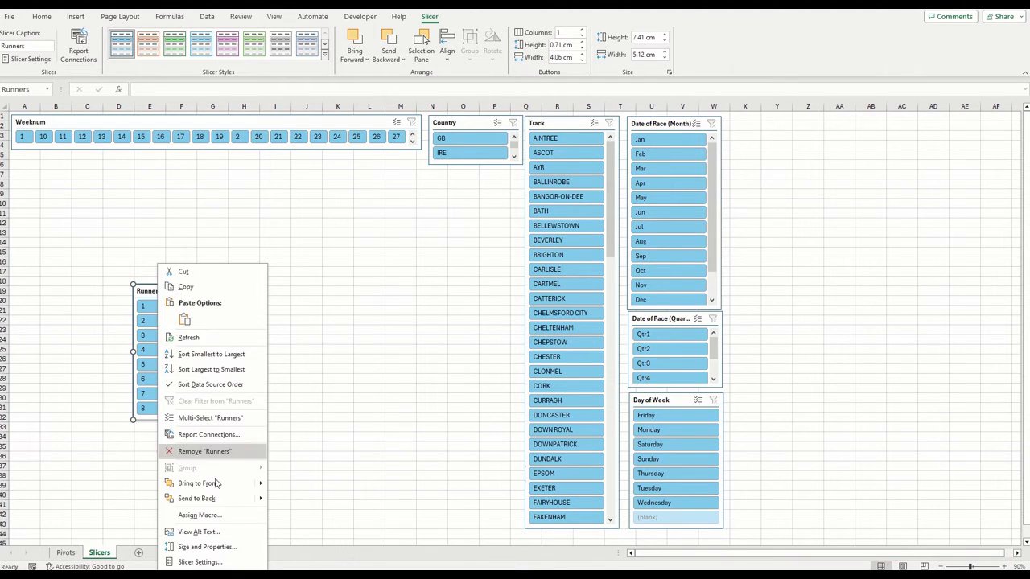
click(208, 547)
double_click(978, 241)
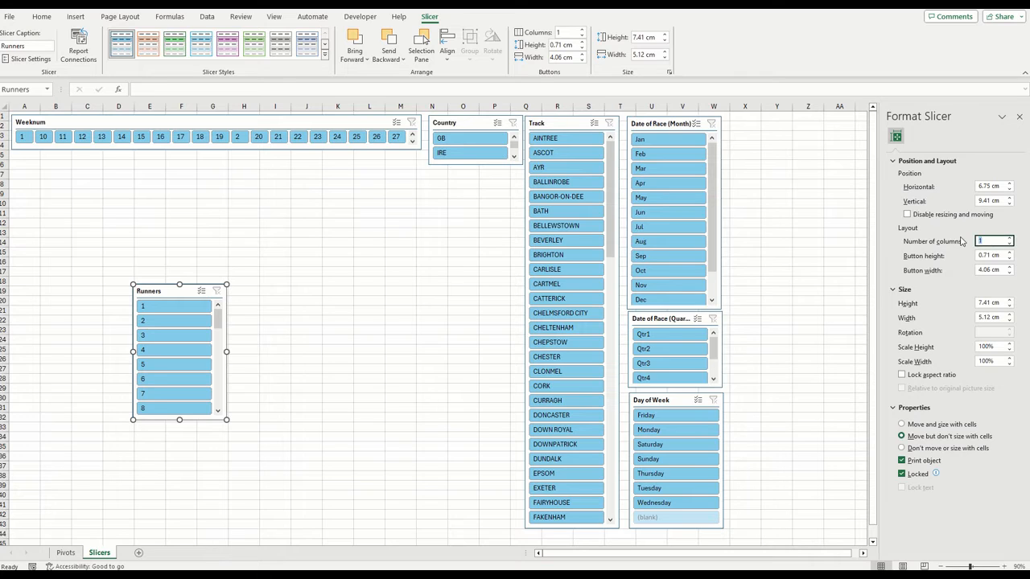
text(20)
click(1020, 117)
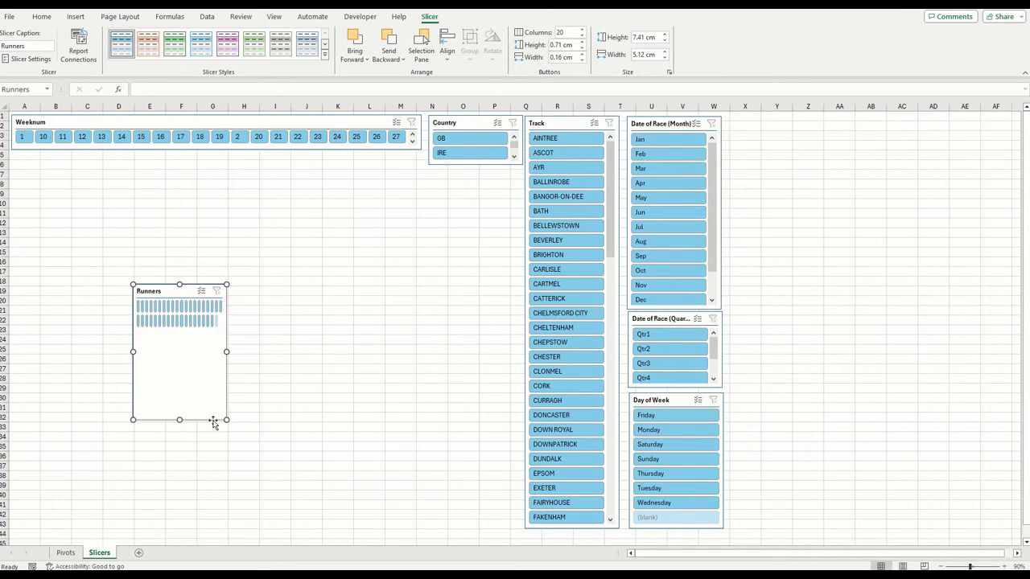
Resize the Runners slicer to about 27.62 cm wide and 1.94 cm high and place it across rows 41 to 44 from column A
drag(226, 419, 490, 306)
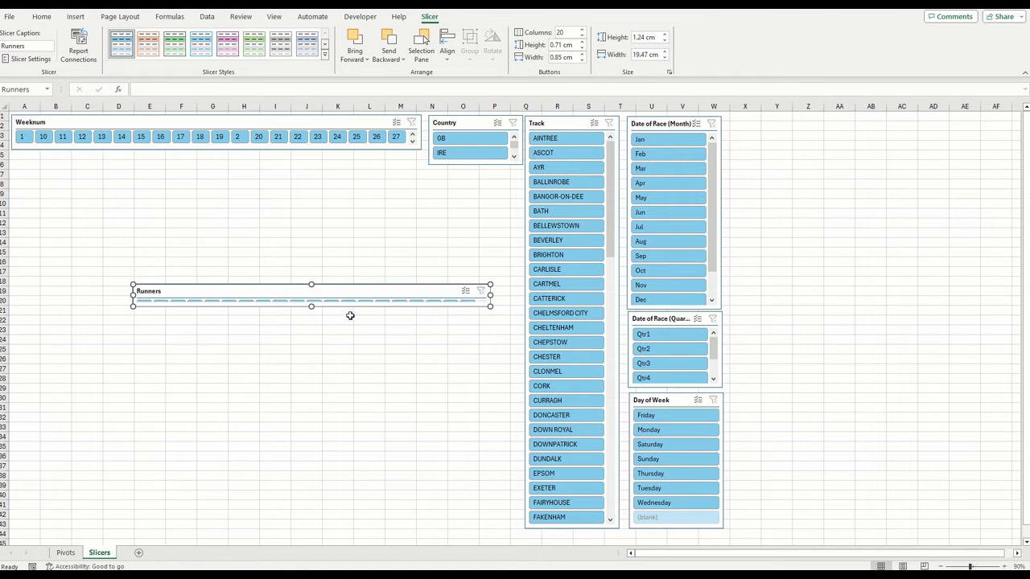
drag(334, 293, 211, 506)
drag(367, 522, 518, 528)
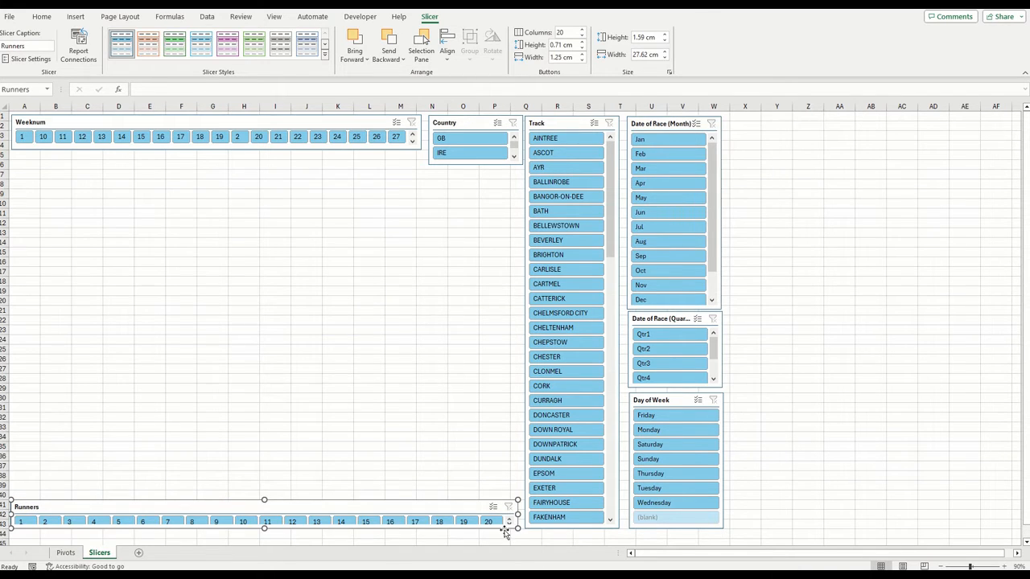
drag(264, 528, 264, 535)
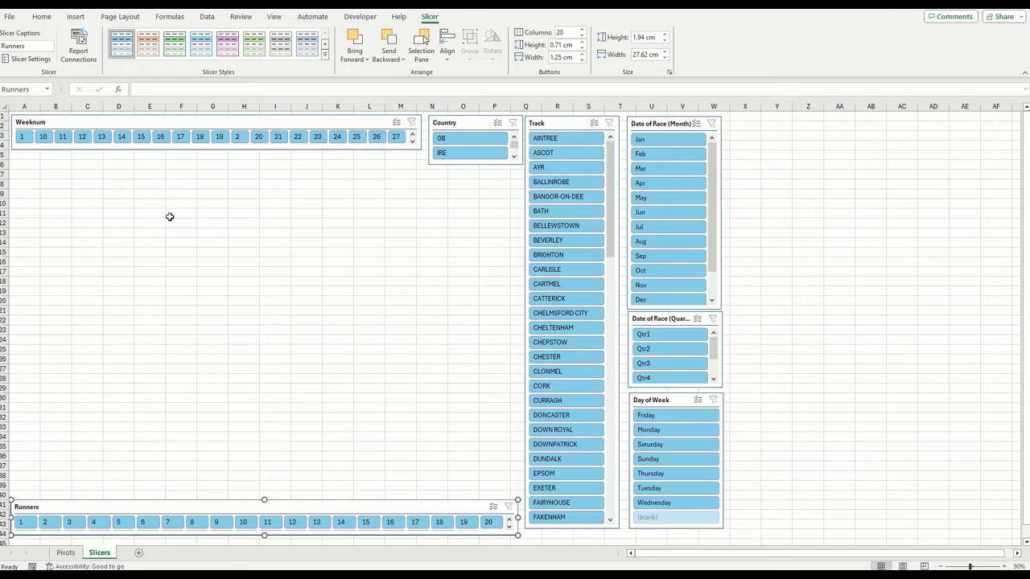
Copy the Stall Data header and its row labels through 37 from the Pivots sheet into the Slicers sheet at B7
click(51, 179)
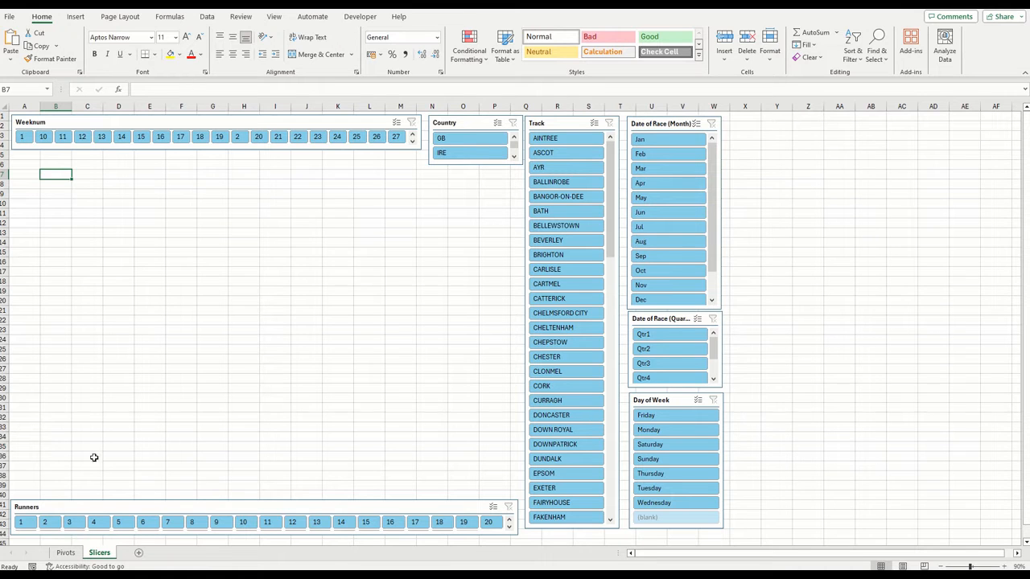
click(65, 553)
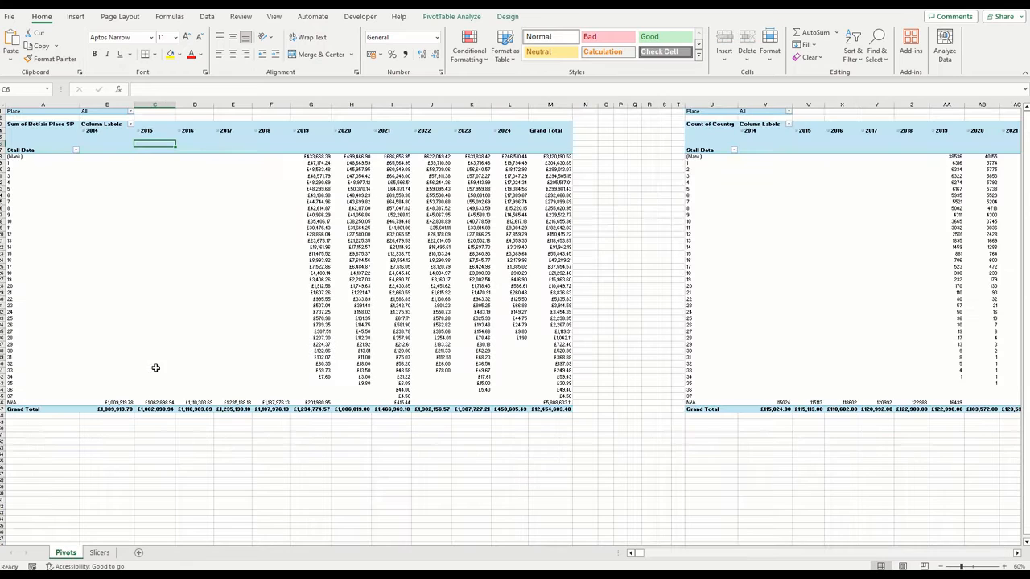
drag(28, 151, 46, 400)
key(ctrl+c)
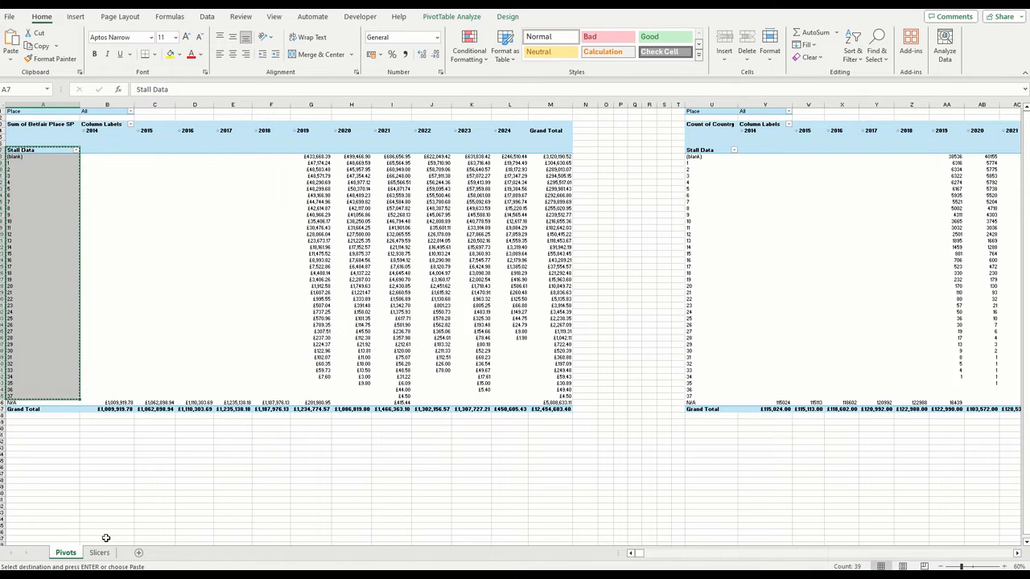
click(100, 553)
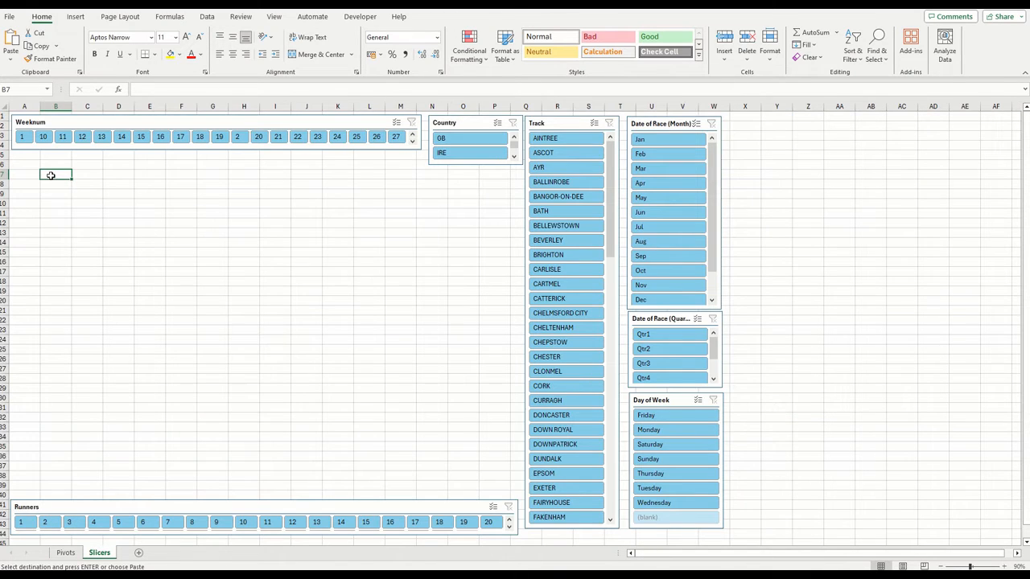
key(ctrl+v)
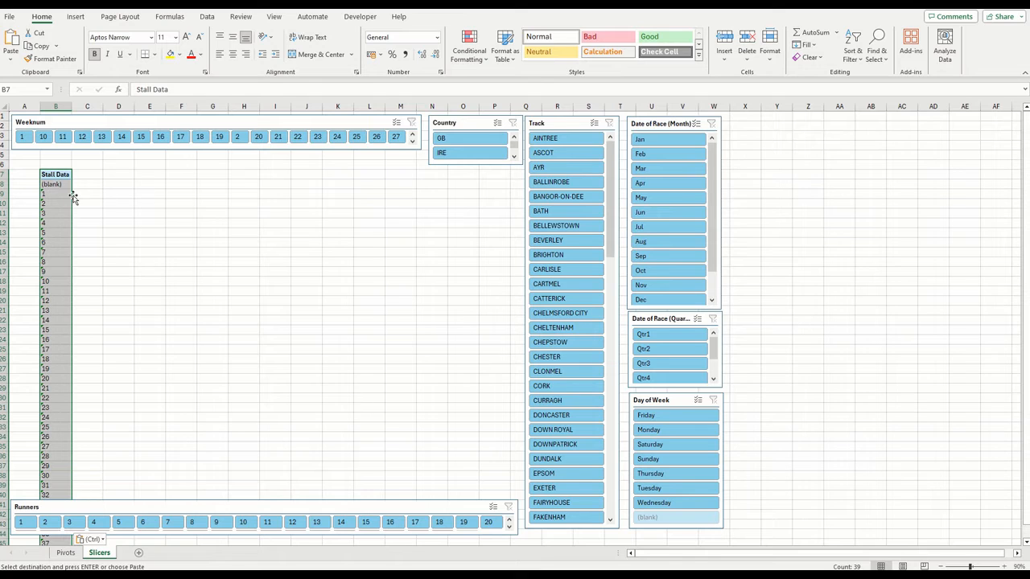
Move the Runners slicer off the Stall Data list to below the Track and Day of Week slicers
scroll(96, 225, down, 1)
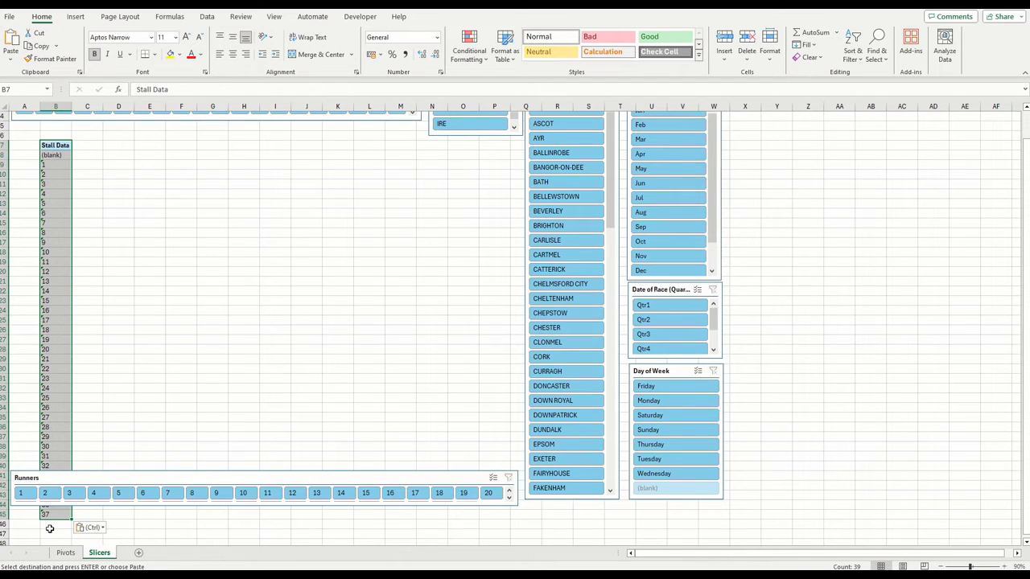
drag(127, 482, 341, 513)
click(87, 172)
Overwrite the (blank) entry by shifting the stall numbers up one row, and move the whole list up to start at B6
click(58, 147)
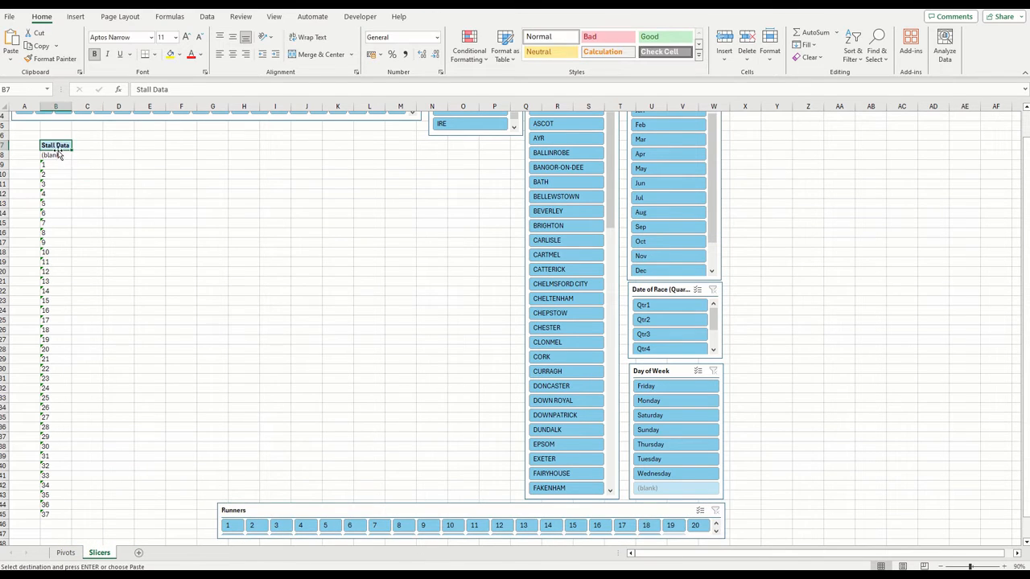
click(55, 185)
mouse_move(50, 514)
mouse_down()
mouse_move(64, 193)
mouse_move(49, 142)
mouse_move(55, 512)
mouse_up()
click(52, 155)
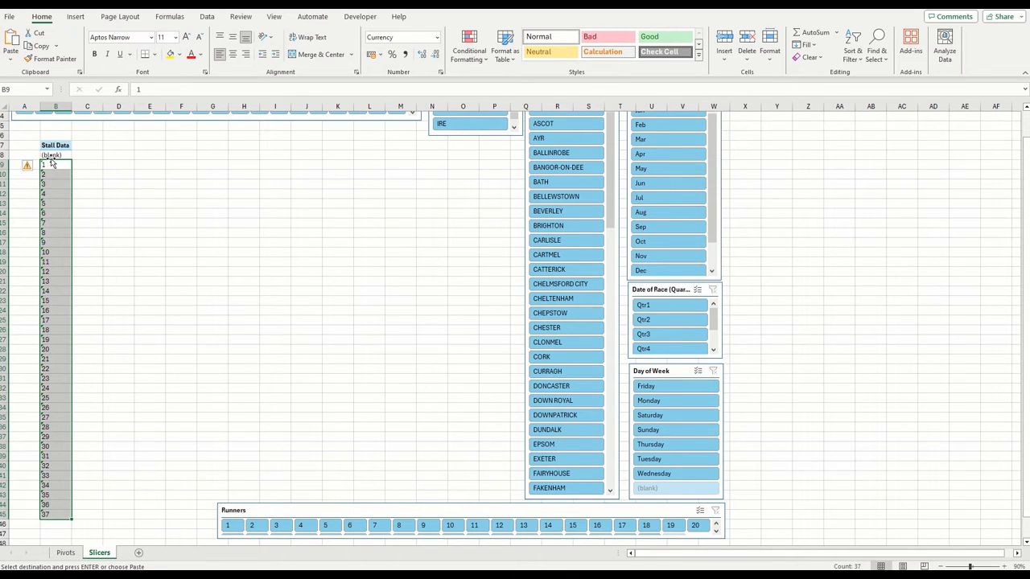
drag(50, 164, 46, 505)
click(496, 318)
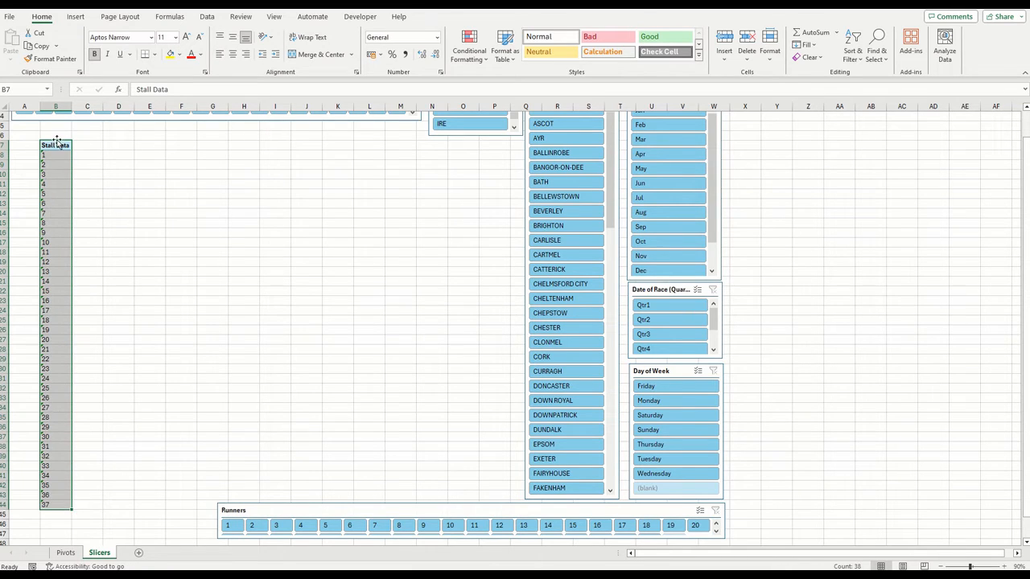
drag(57, 142, 56, 132)
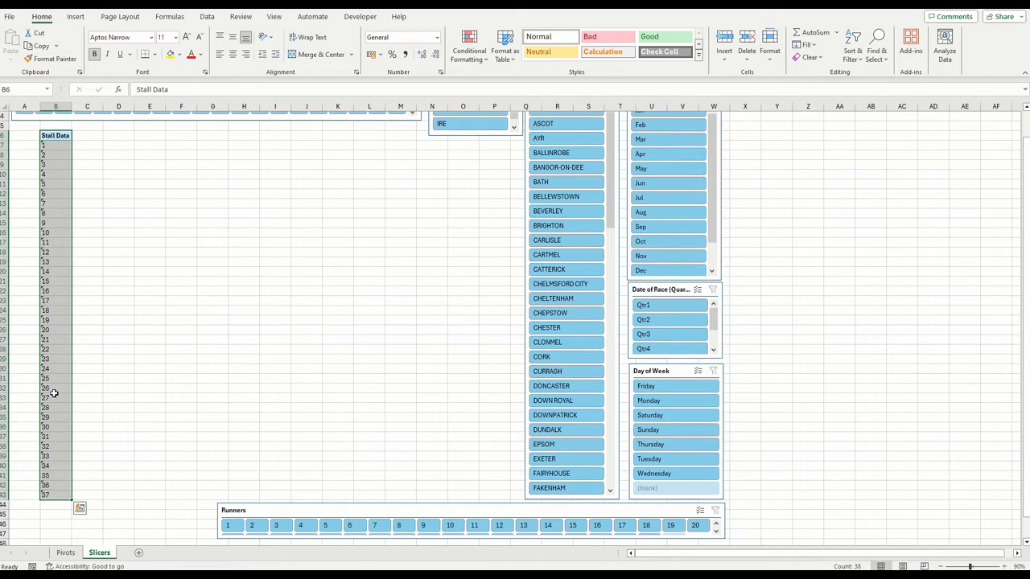
Clear stall numbers 26 to 36 from the list and convert the text entries 1 to 25 into numbers
drag(53, 392, 55, 482)
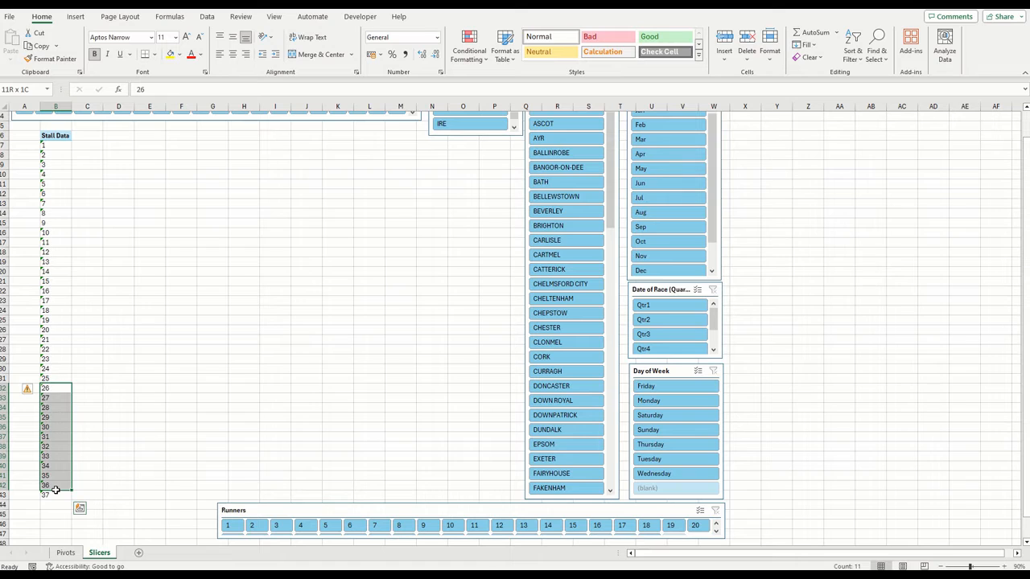
key(Delete)
scroll(118, 352, up, 1)
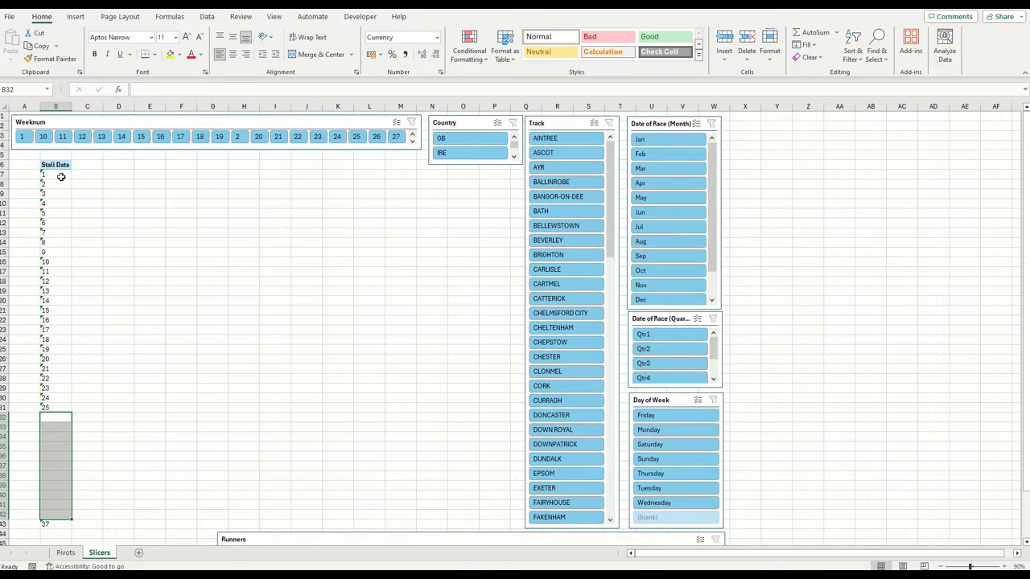
drag(58, 174, 63, 408)
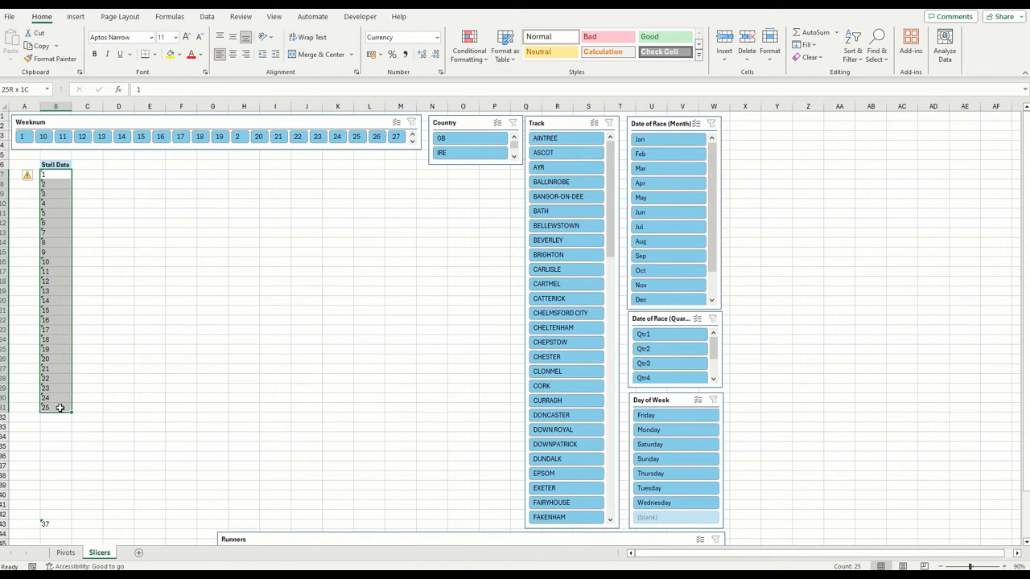
click(36, 179)
click(61, 193)
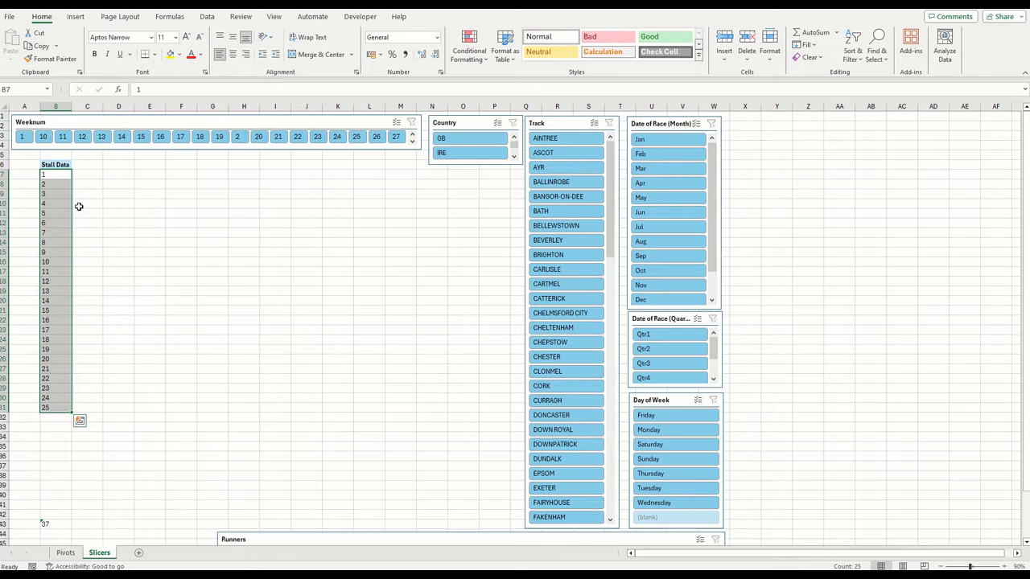
click(118, 213)
Enter the year headers 2019 and 2020 from C6 and fill the series across to 2026 in J6
click(88, 167)
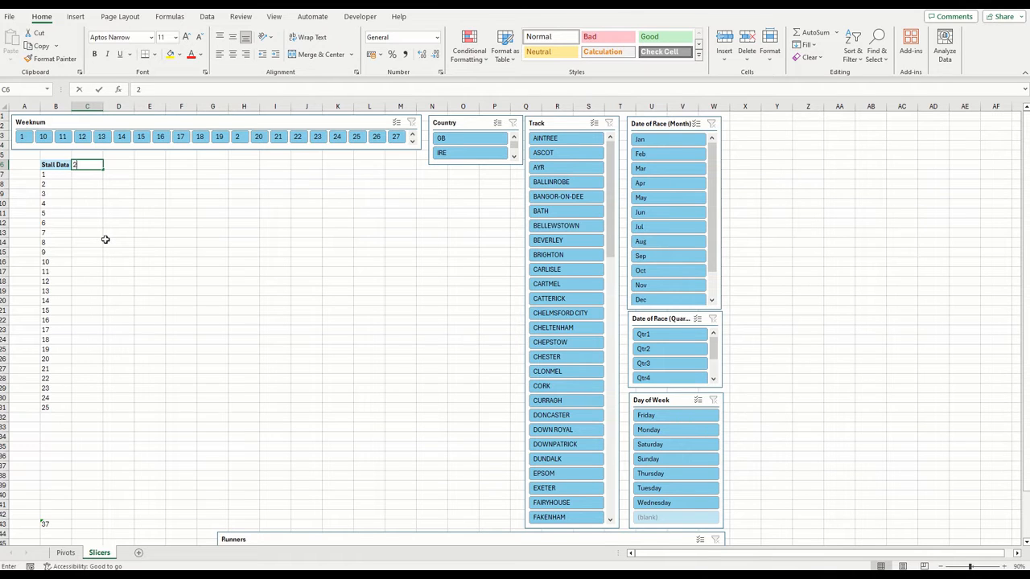
text(2019)
key(Tab)
text(2020)
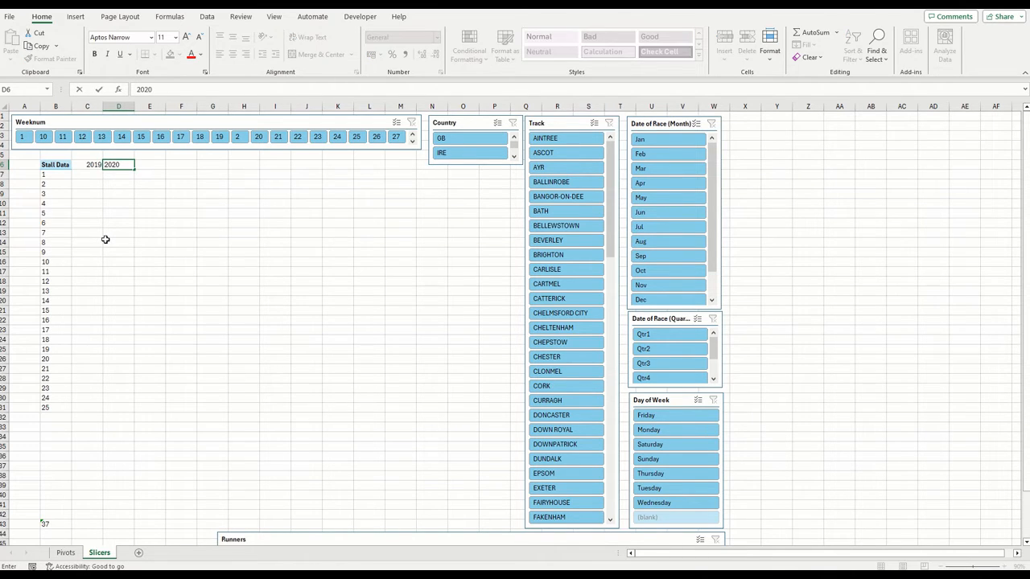
key(Tab)
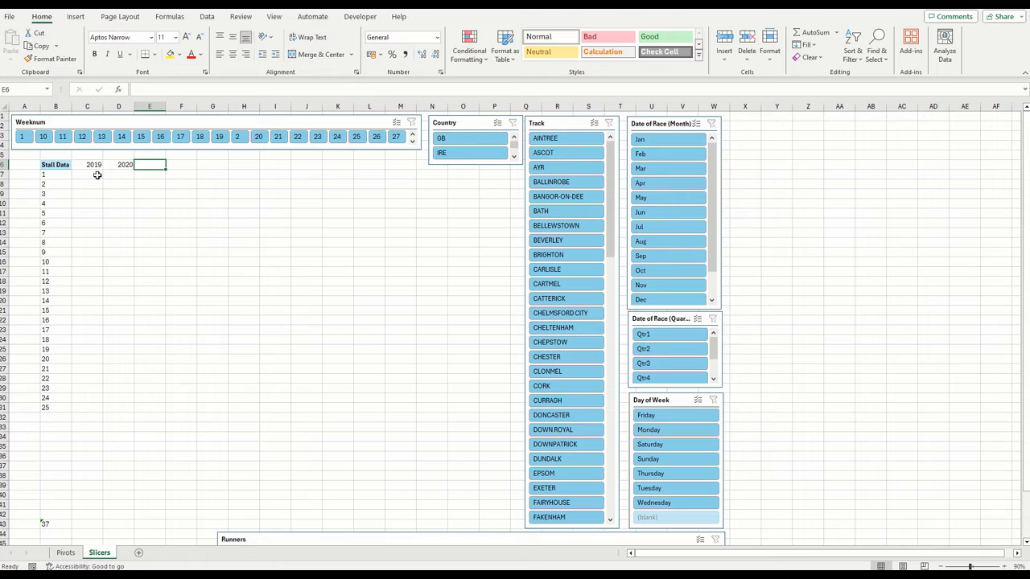
drag(93, 165, 326, 175)
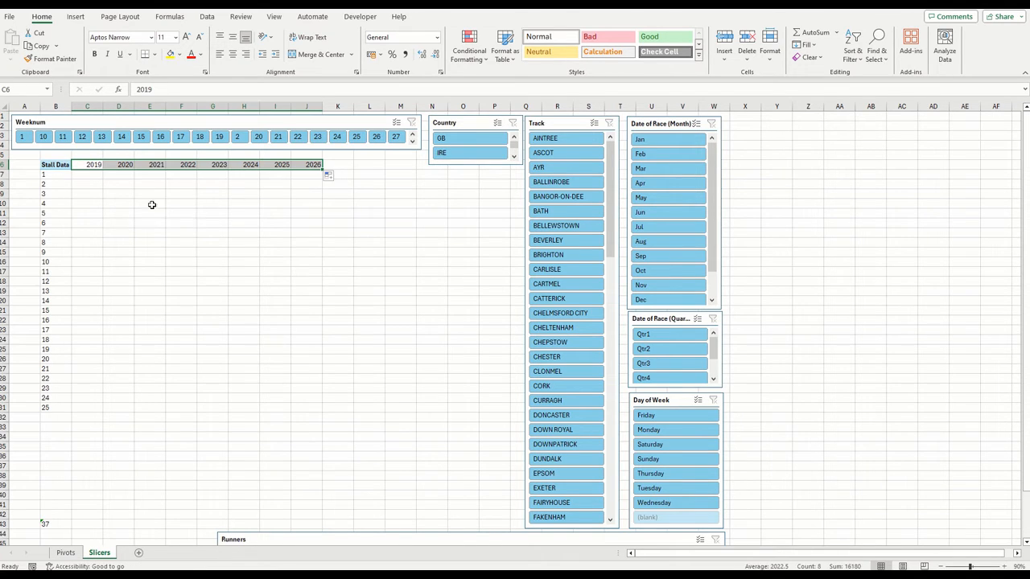
In C7, enter a formula dividing stall 1's 2019 count in the Place 1 pivot by its 2019 count in the all-places pivot
click(90, 178)
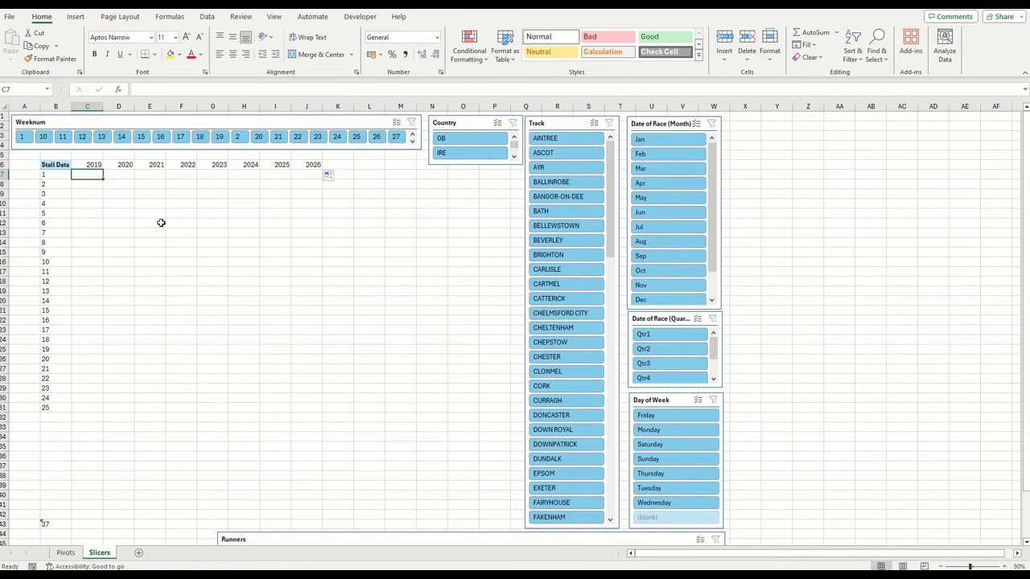
text(=)
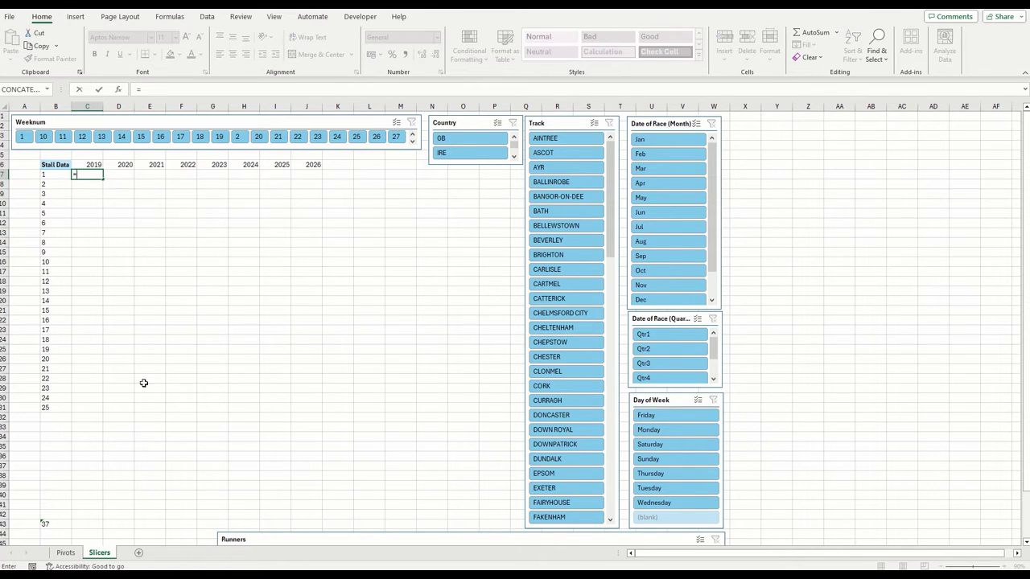
click(72, 552)
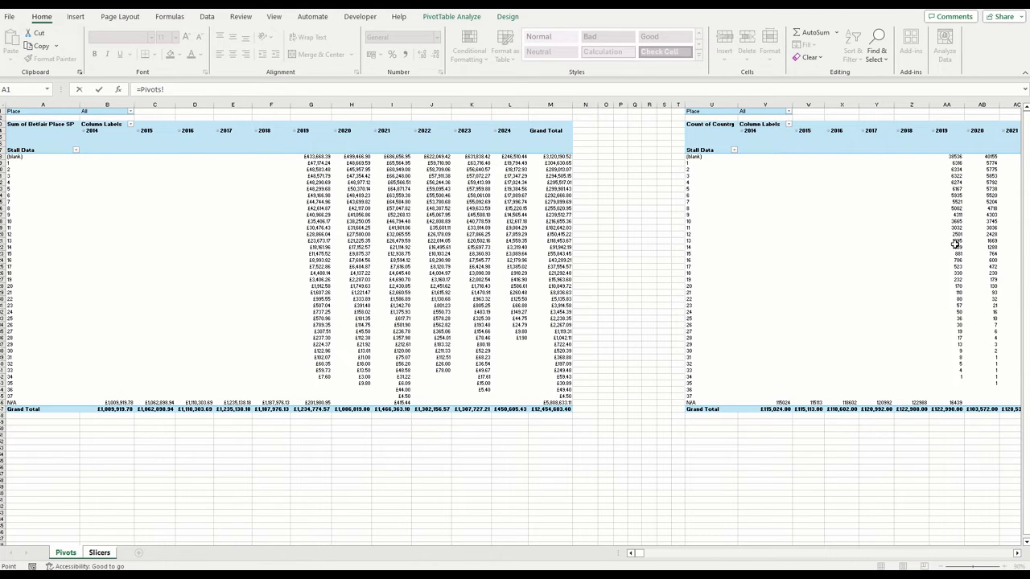
scroll(922, 558, right, 10)
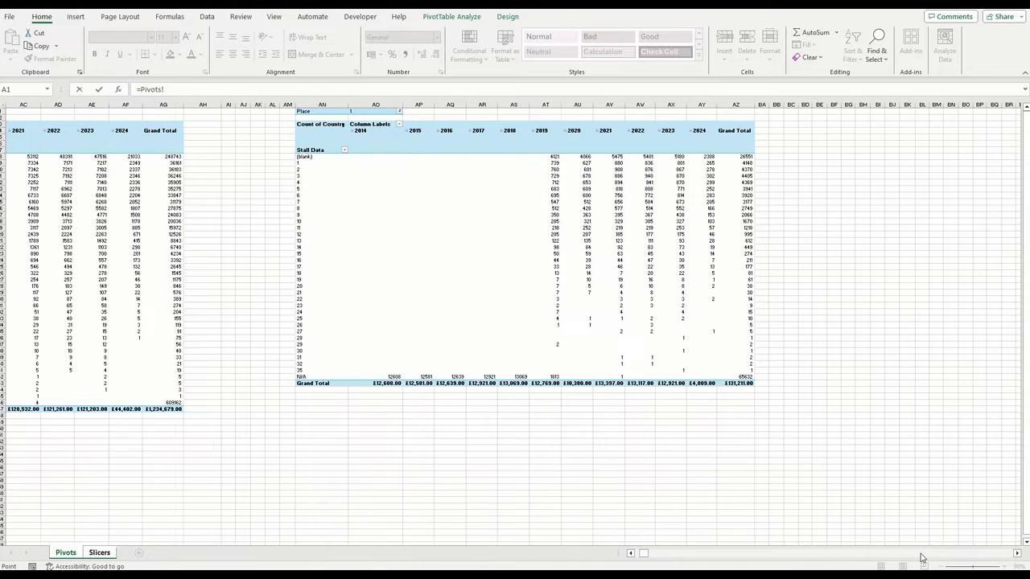
click(554, 162)
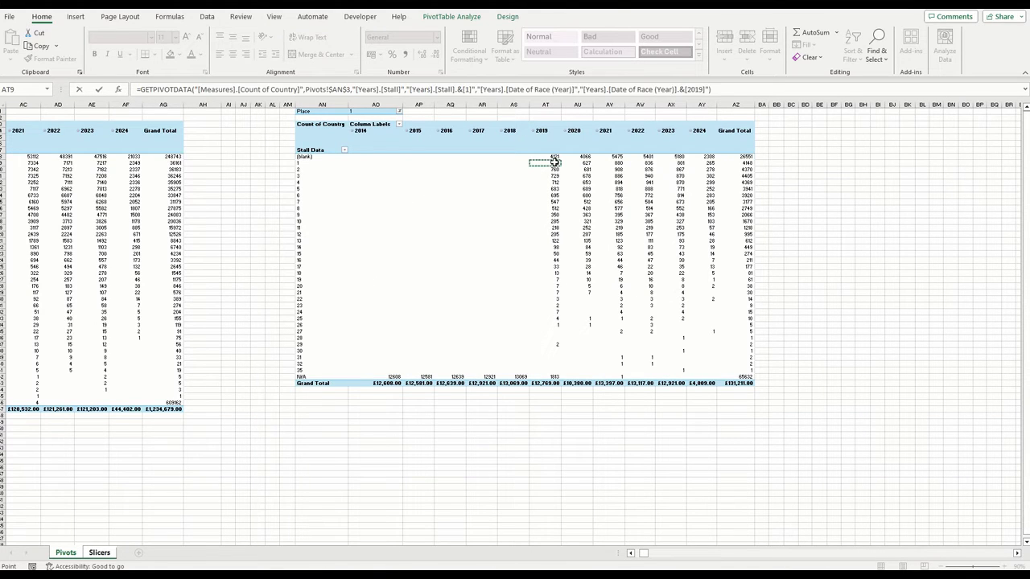
text(/)
drag(643, 553, 631, 554)
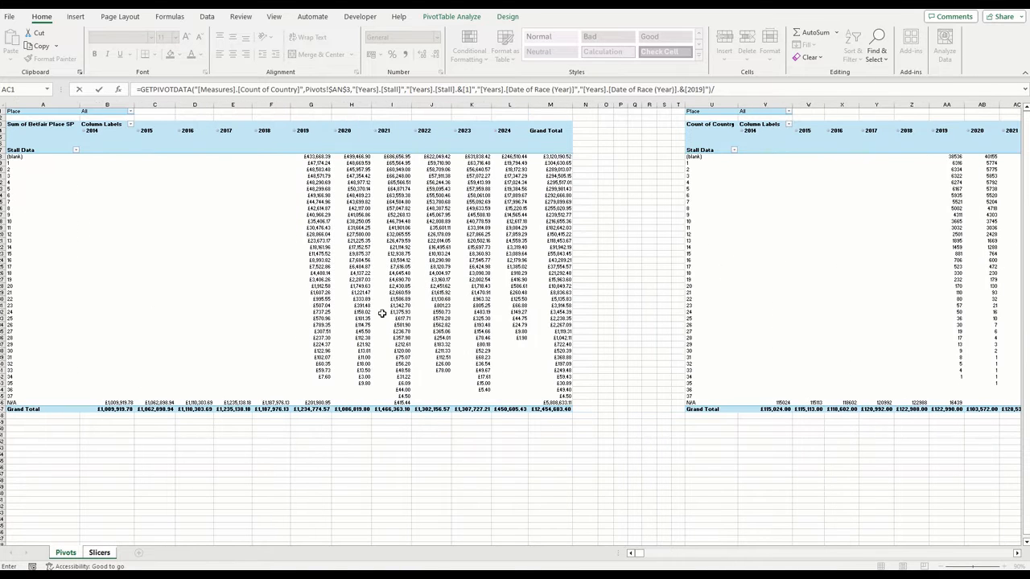
click(955, 164)
key(Return)
Format the stall 1 result for 2019 in C7 as a percentage with two decimal places
click(101, 175)
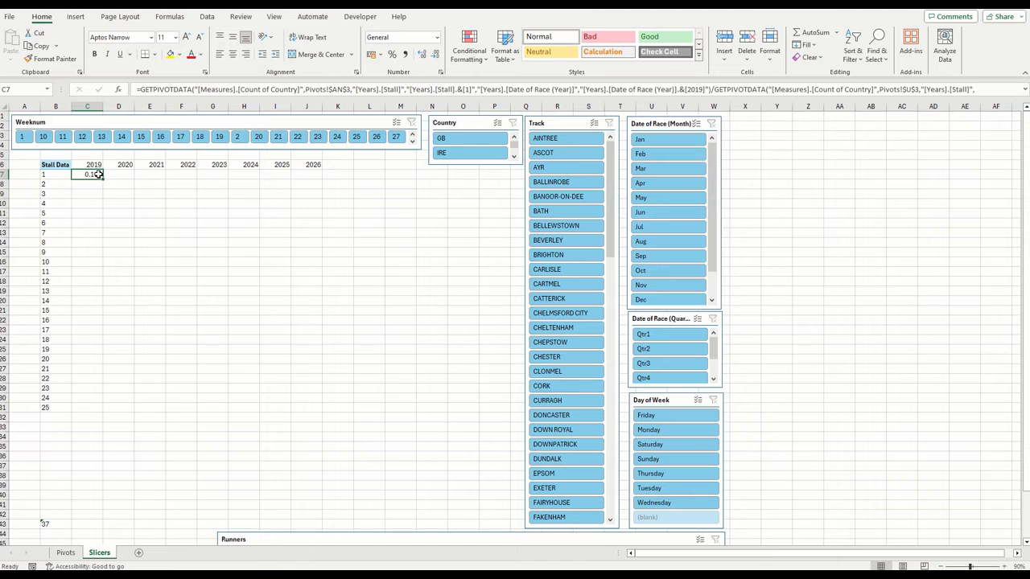
click(391, 54)
click(421, 54)
click(421, 54)
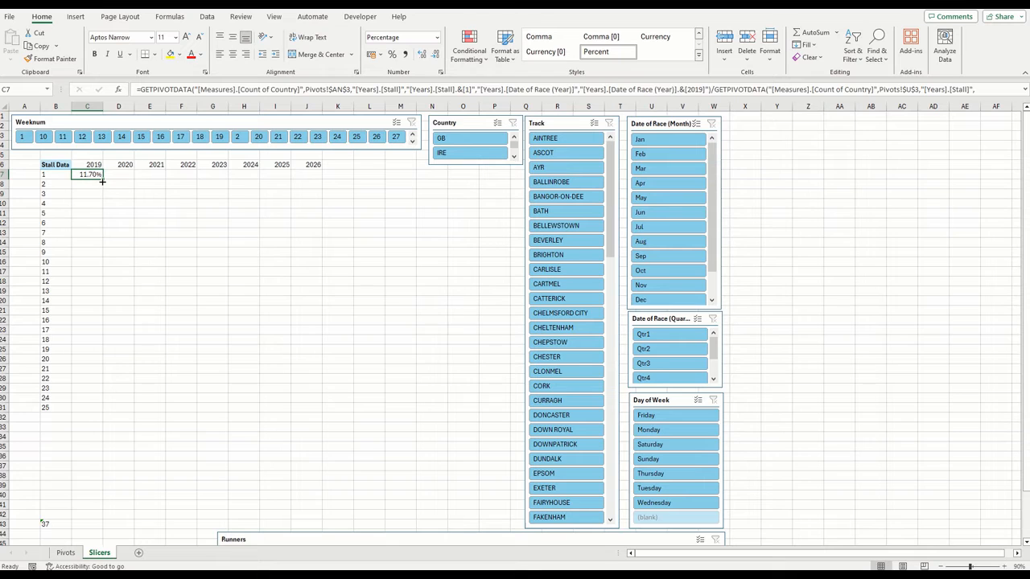
Try filling the C7 formula across the year columns and down the stall rows, and remove the filled copies
drag(103, 180, 287, 179)
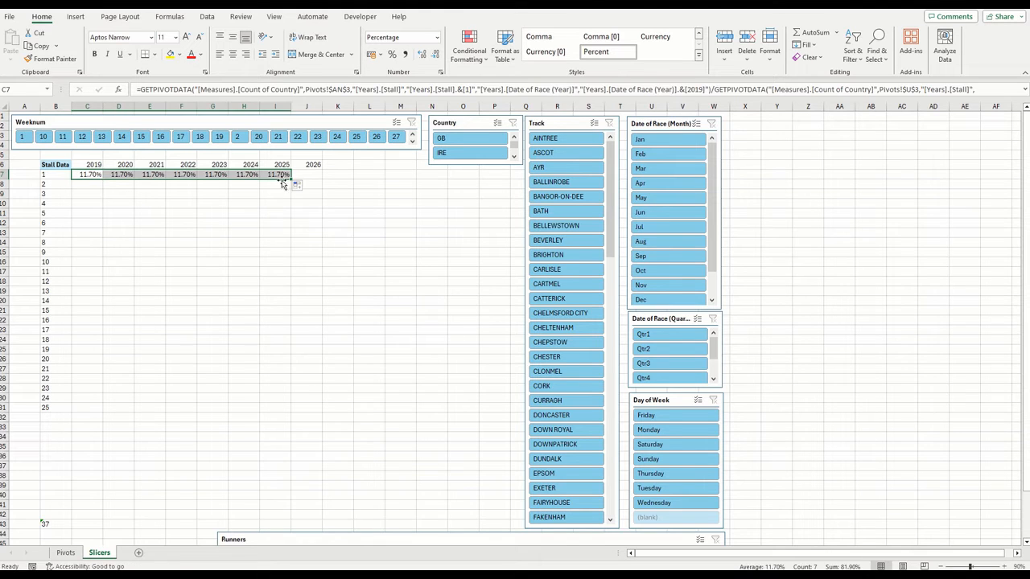
key(ctrl+z)
drag(103, 180, 91, 242)
key(Delete)
Review the item arguments of the first GETPIVOTDATA in C7 and copy its stall item text "[Years].[Stall].&[1]"
click(96, 175)
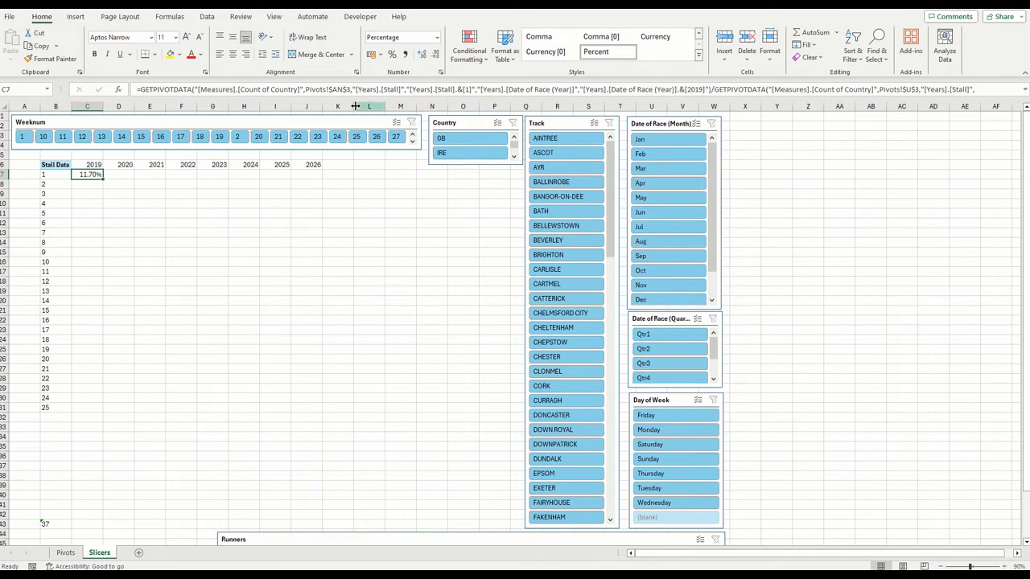
click(182, 90)
click(117, 90)
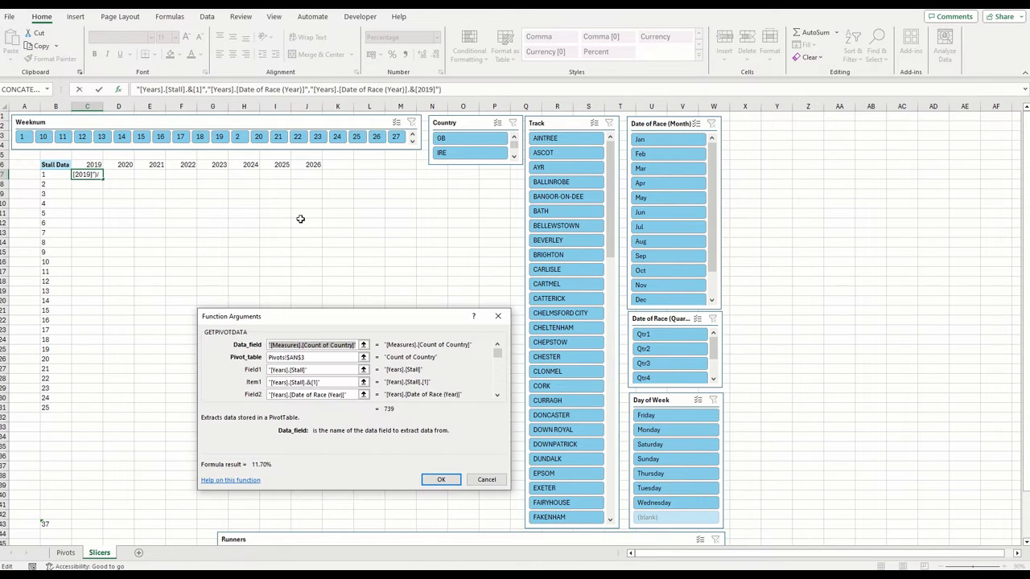
click(329, 384)
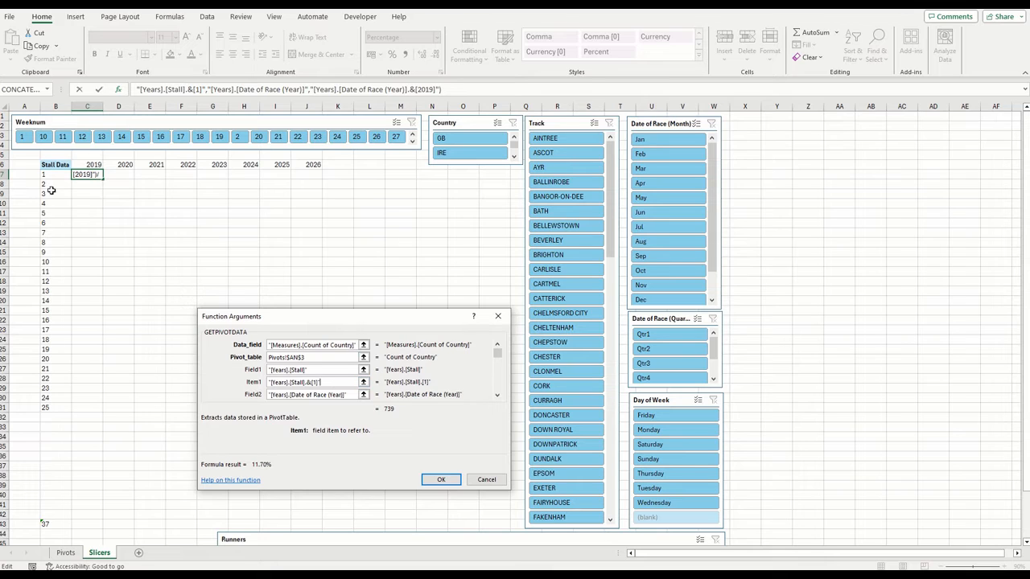
click(497, 395)
click(346, 396)
drag(346, 396, 359, 396)
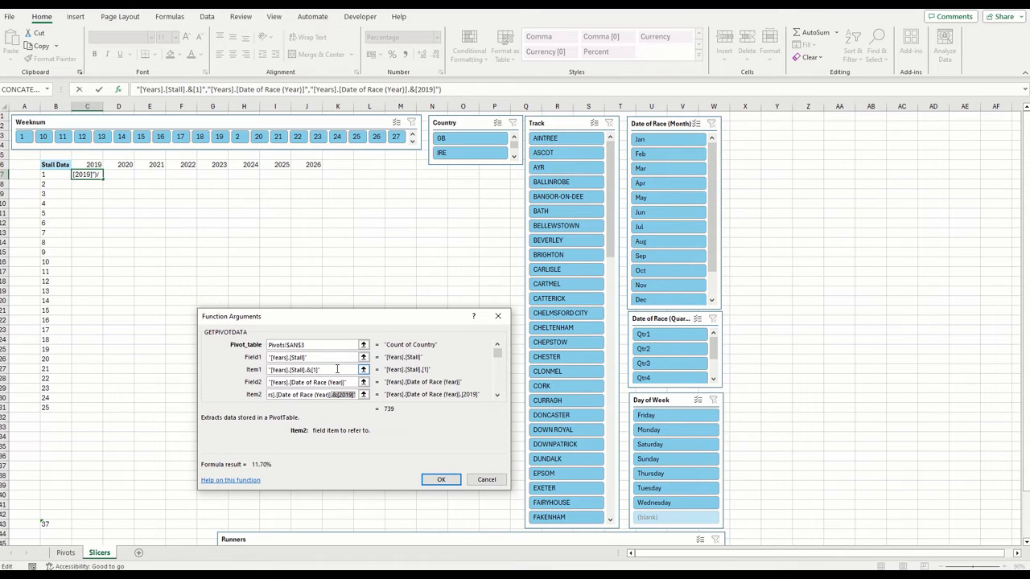
drag(338, 369, 240, 367)
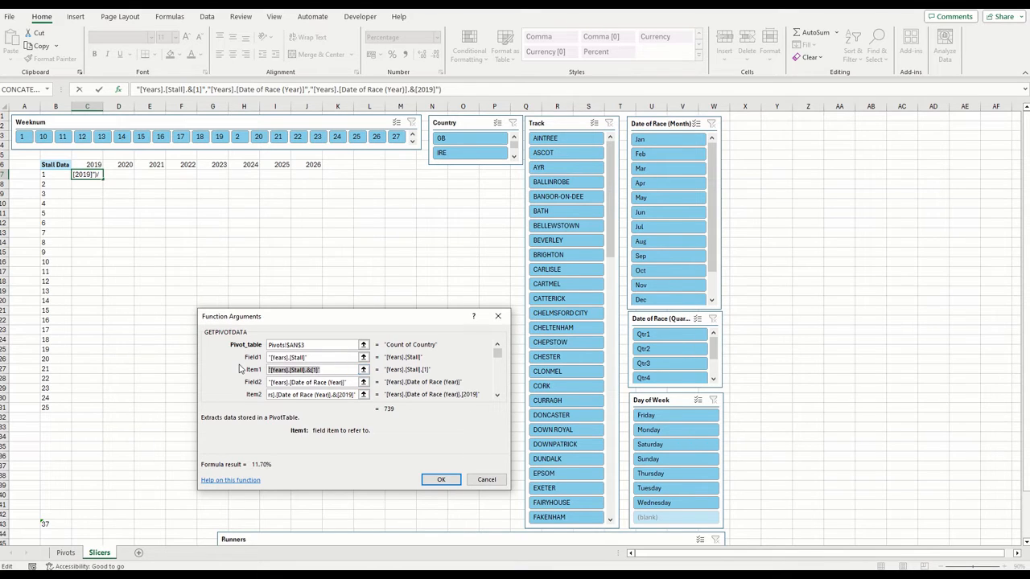
click(441, 480)
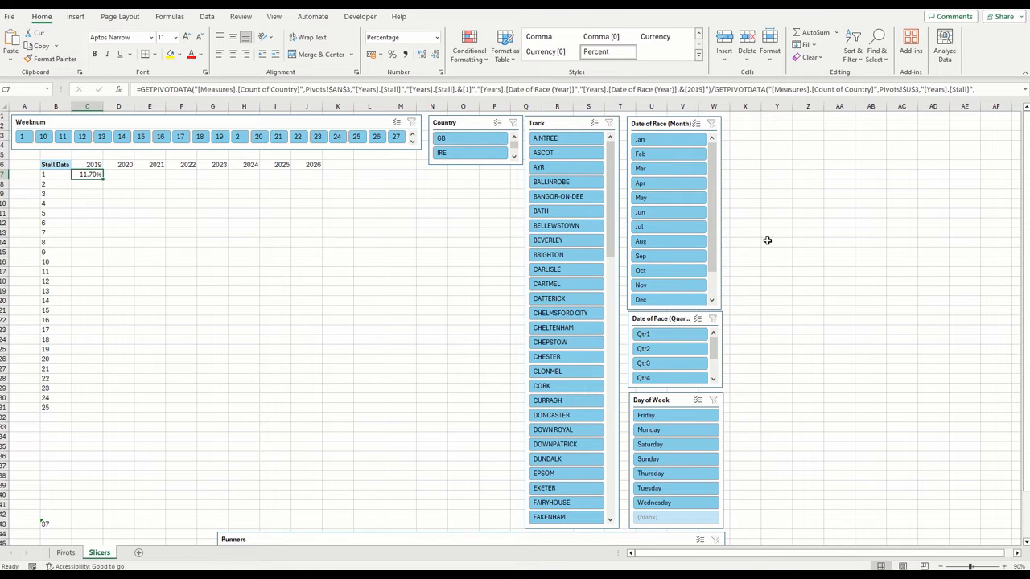
Start a CONCATENATE formula in Z4 with the copied stall reference trimmed to "[Years].[Stall].&[" as its first text
click(807, 145)
key(F2)
text(=)
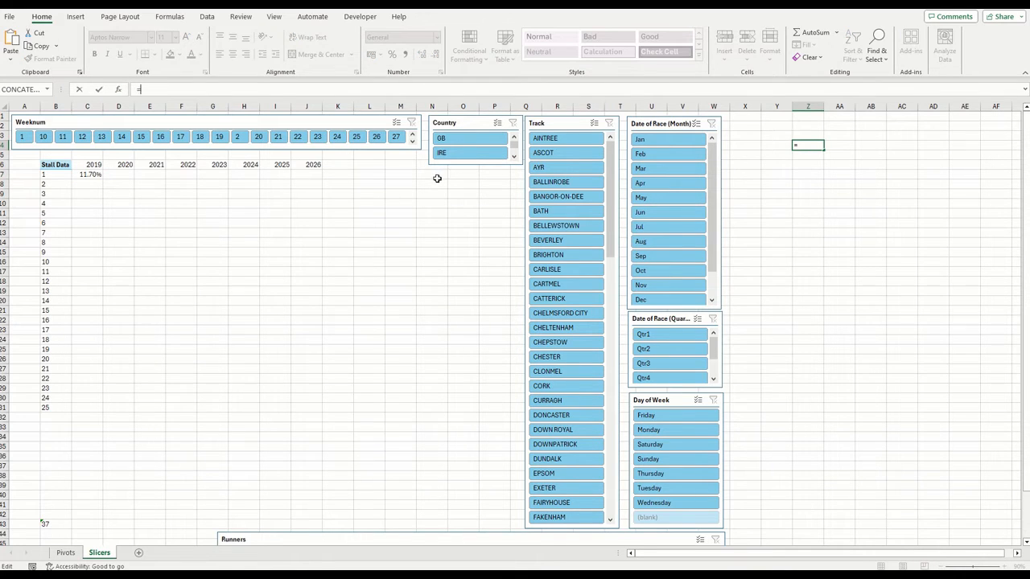
text(concatenate()
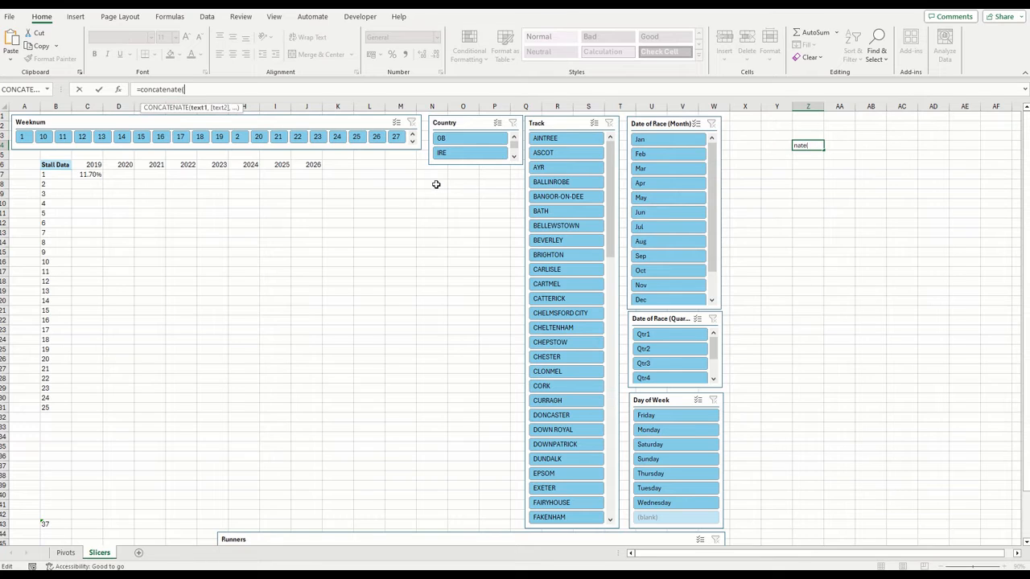
key(ctrl+a)
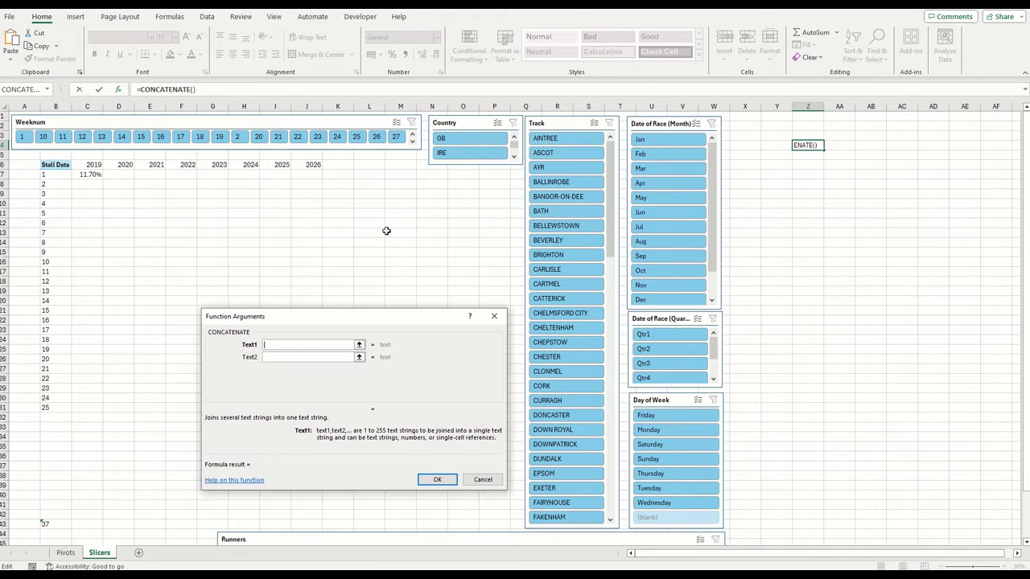
key(ctrl+v)
key(Home)
key(Delete)
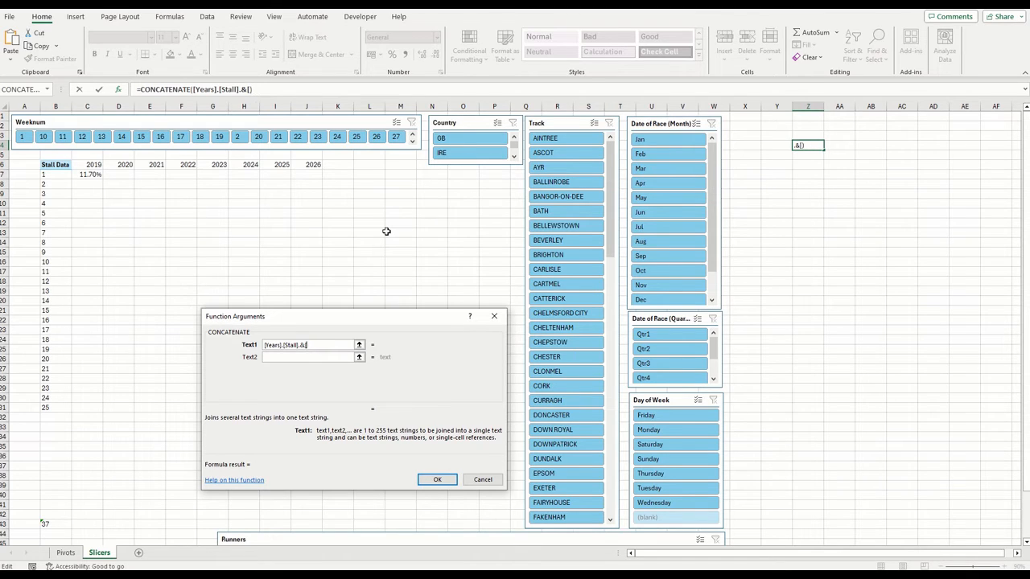
key(Tab)
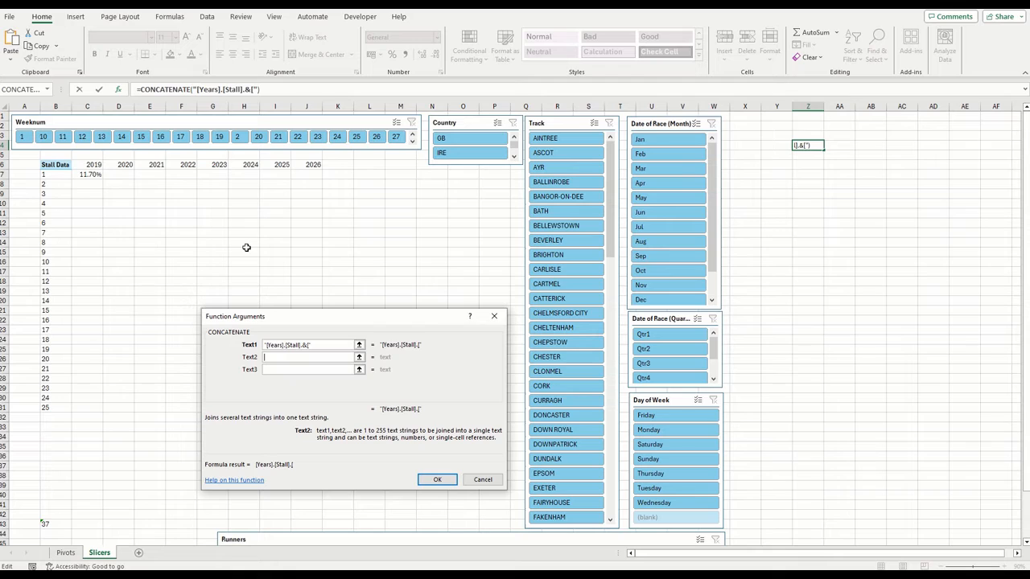
Complete the CONCATENATE formula in Z4 with the column-locked reference $B7 and a closing "]" as the second and third texts
click(57, 172)
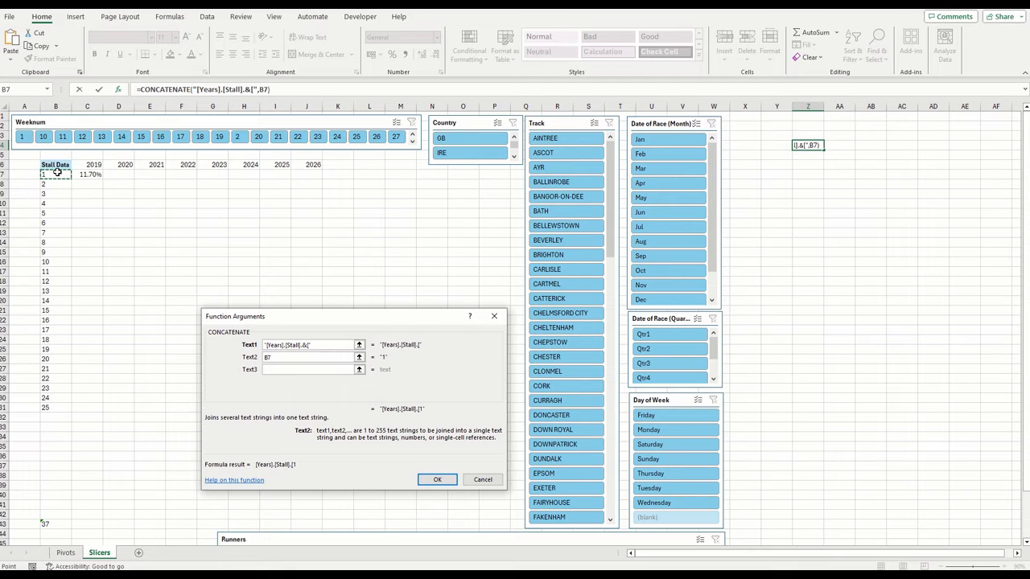
key(F4)
key(F4)
key(F4)
click(273, 369)
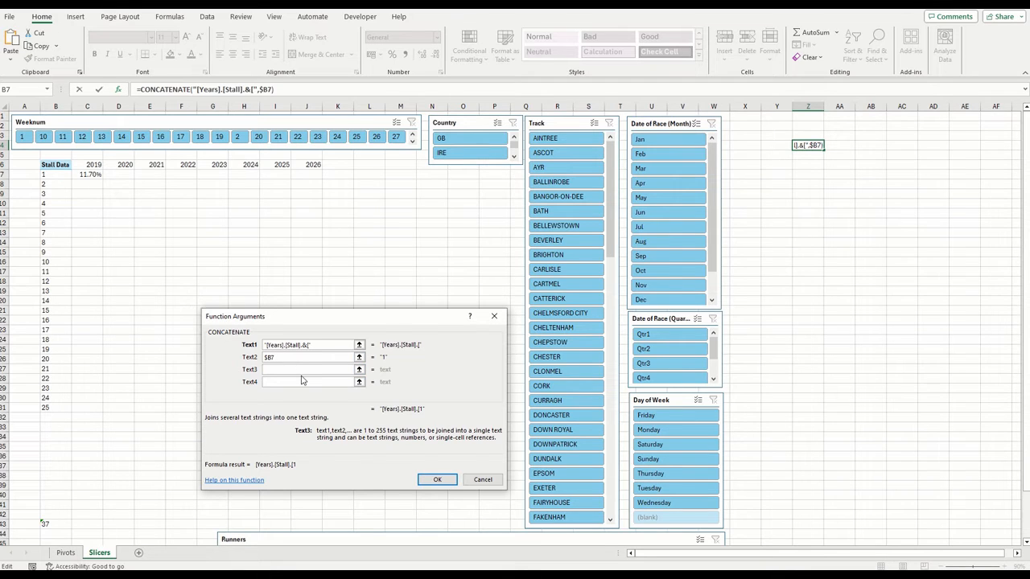
text(])
click(437, 480)
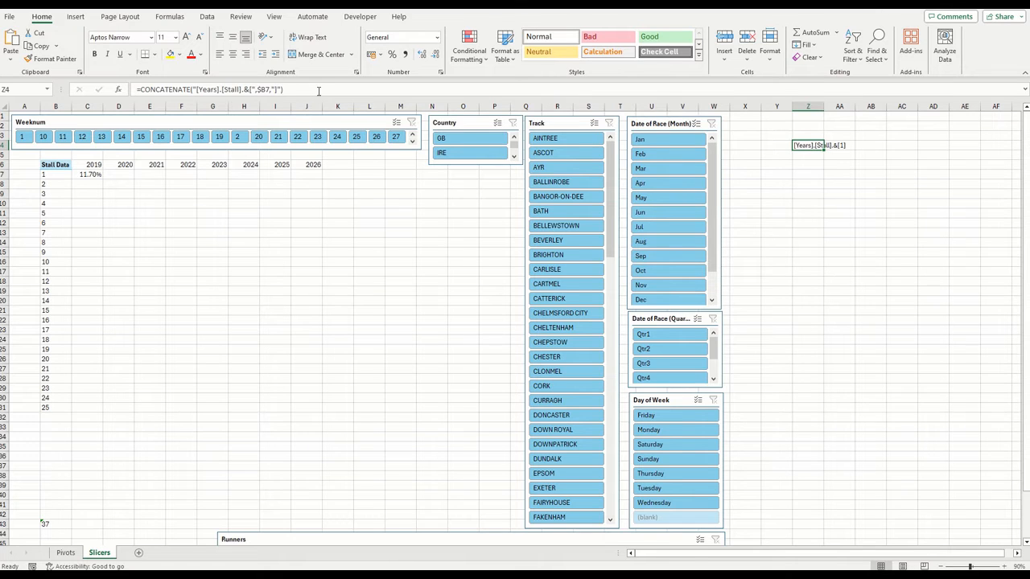
Copy the CONCATENATE formula from Z4 and substitute it, without its equals sign, for the stall item in C7's first GETPIVOTDATA
drag(319, 91, 87, 74)
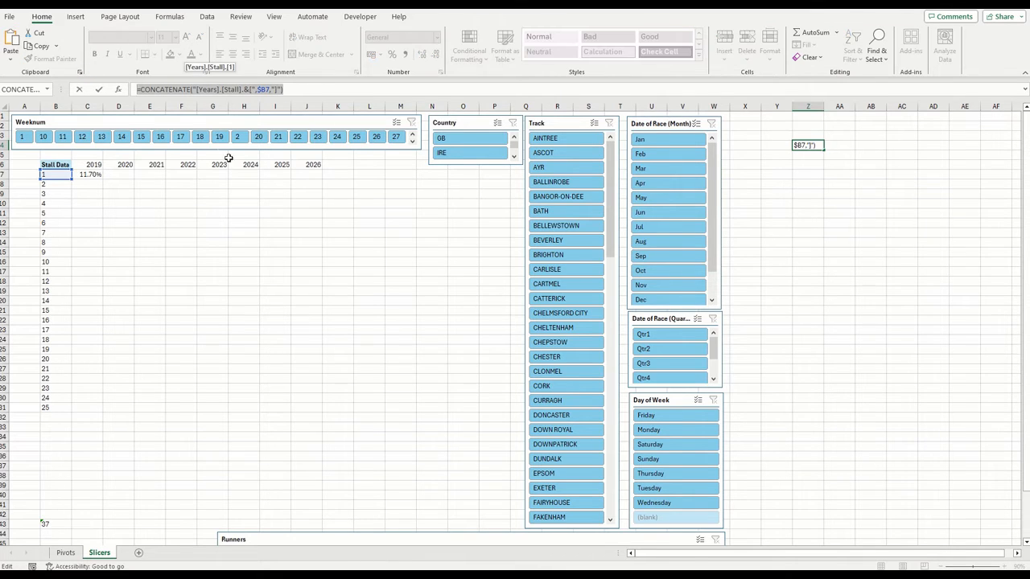
key(Return)
click(101, 173)
click(170, 91)
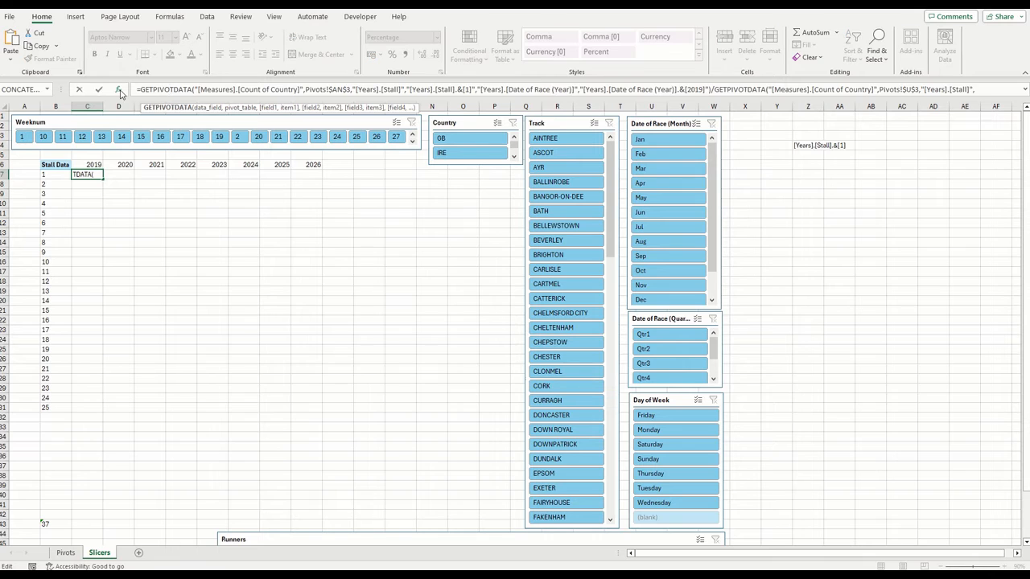
click(118, 90)
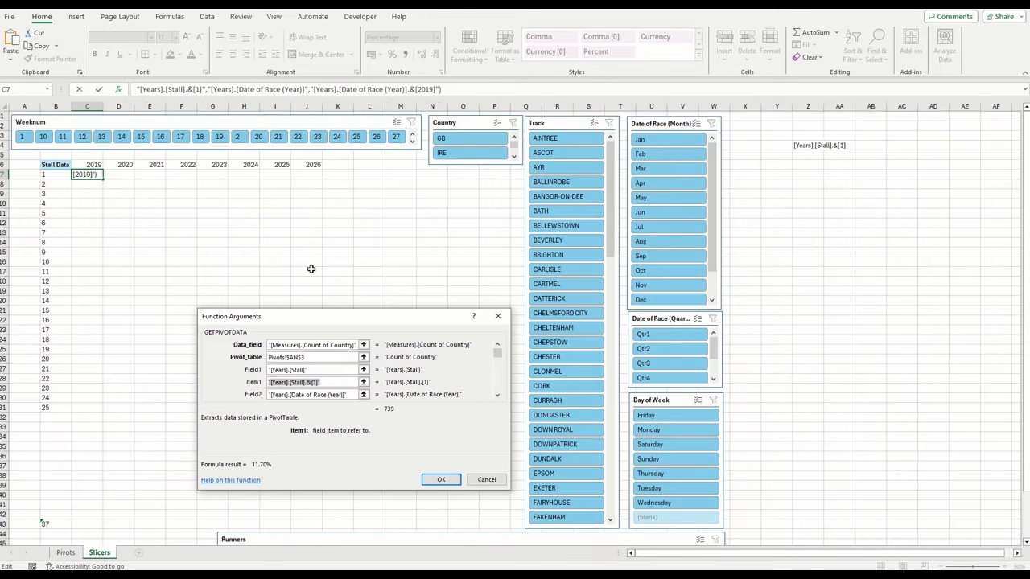
key(ctrl+v)
key(Home)
key(Delete)
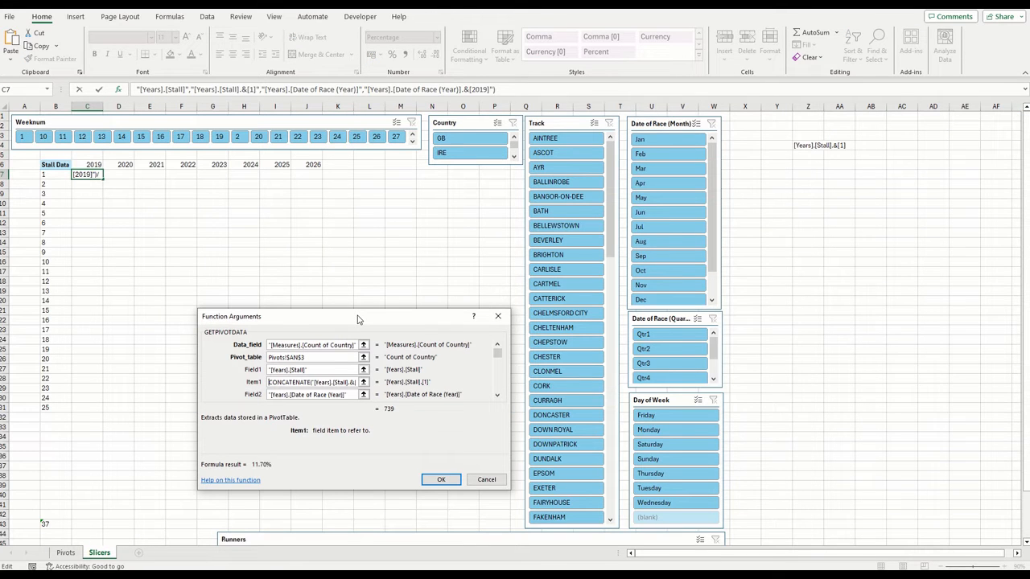
click(441, 481)
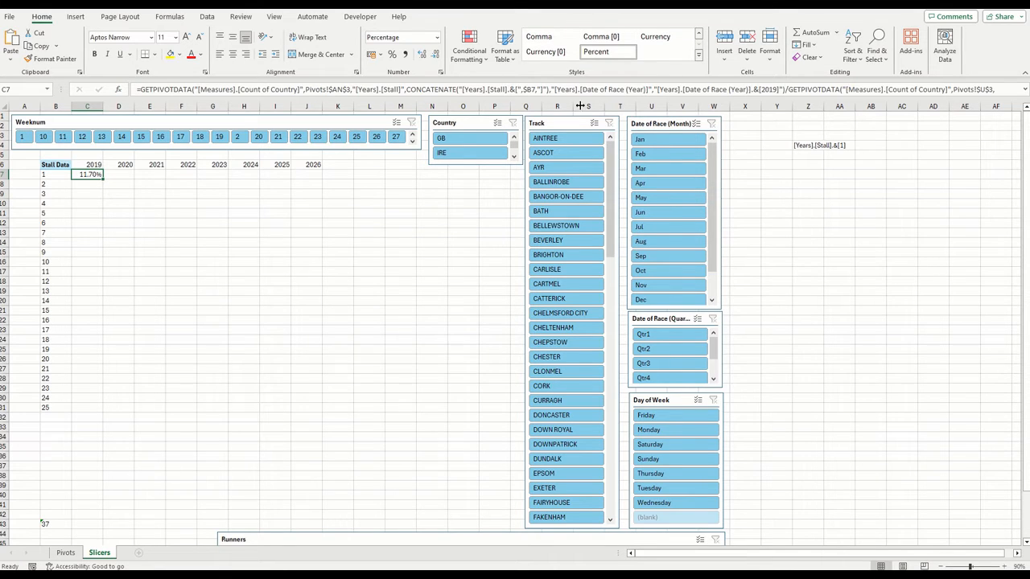
Substitute the same CONCATENATE formula for the stall item in C7's second GETPIVOTDATA and fill C7 down to stall 15 in C21
click(813, 90)
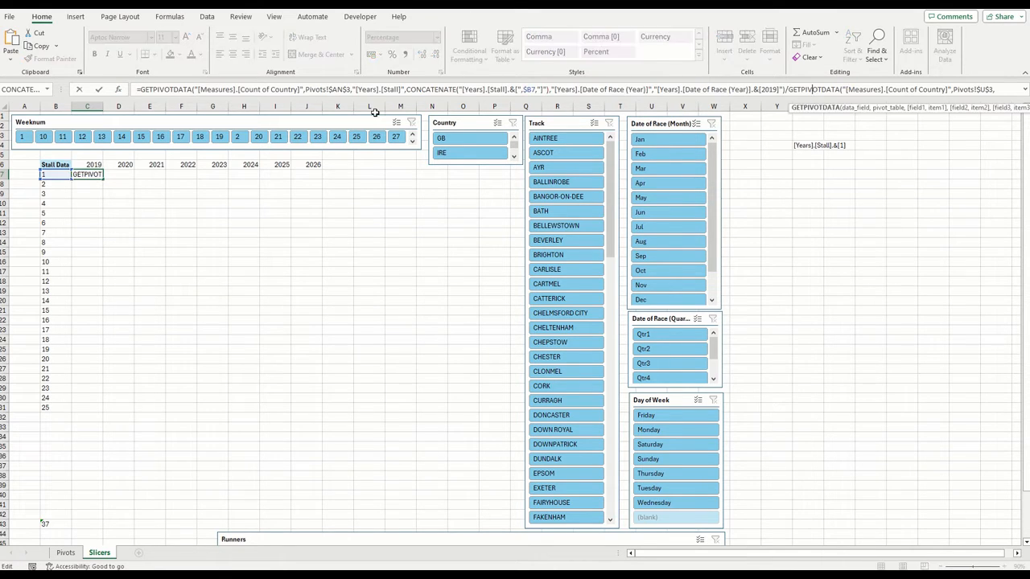
click(119, 90)
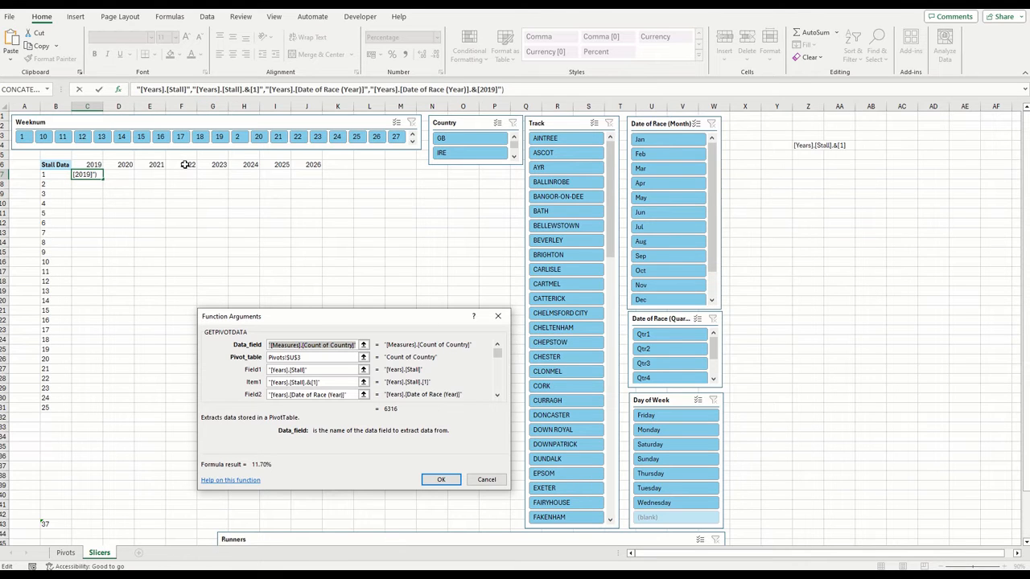
key(Tab)
key(Tab)
key(Tab)
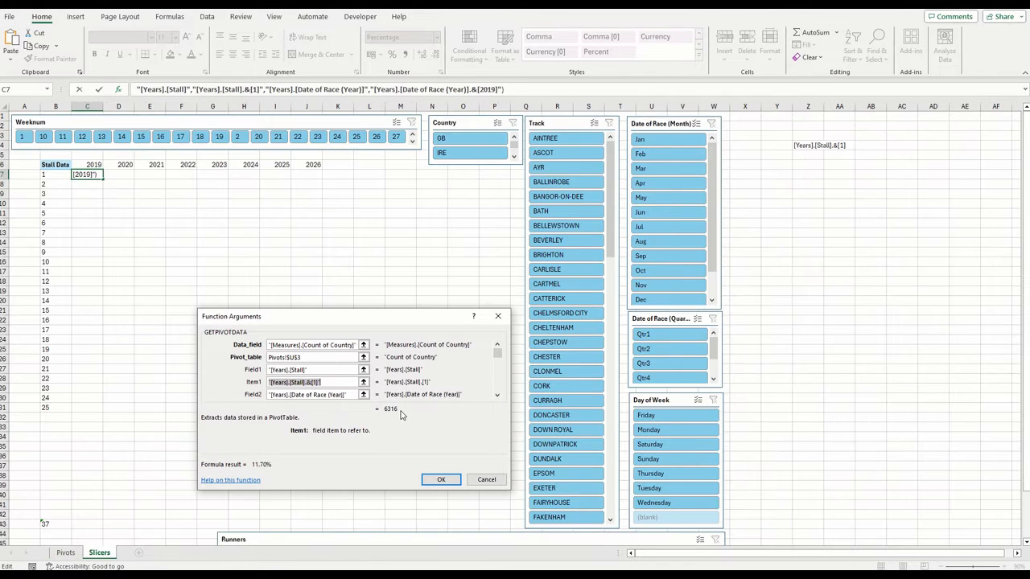
key(BackSpace)
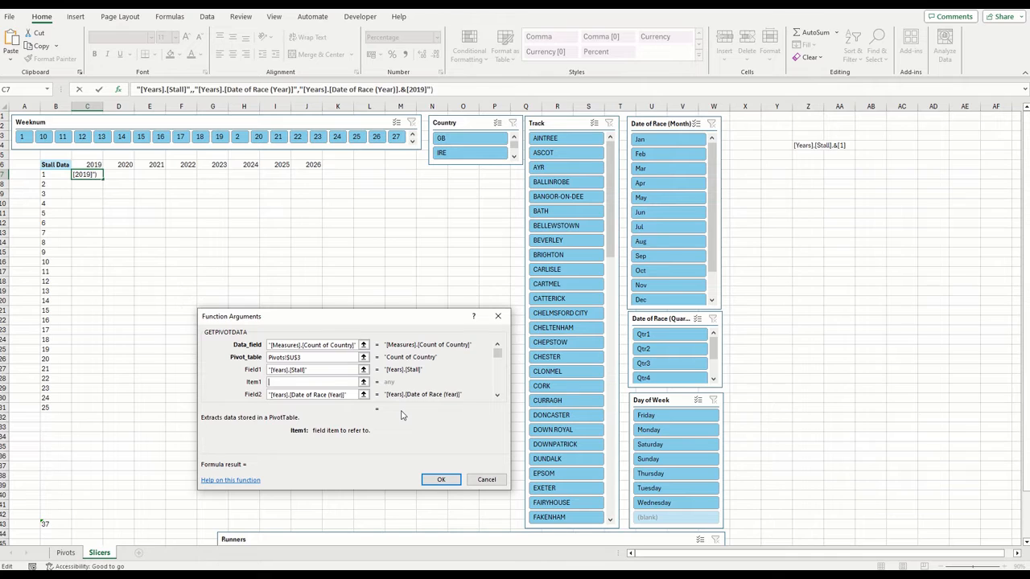
key(ctrl+v)
key(Home)
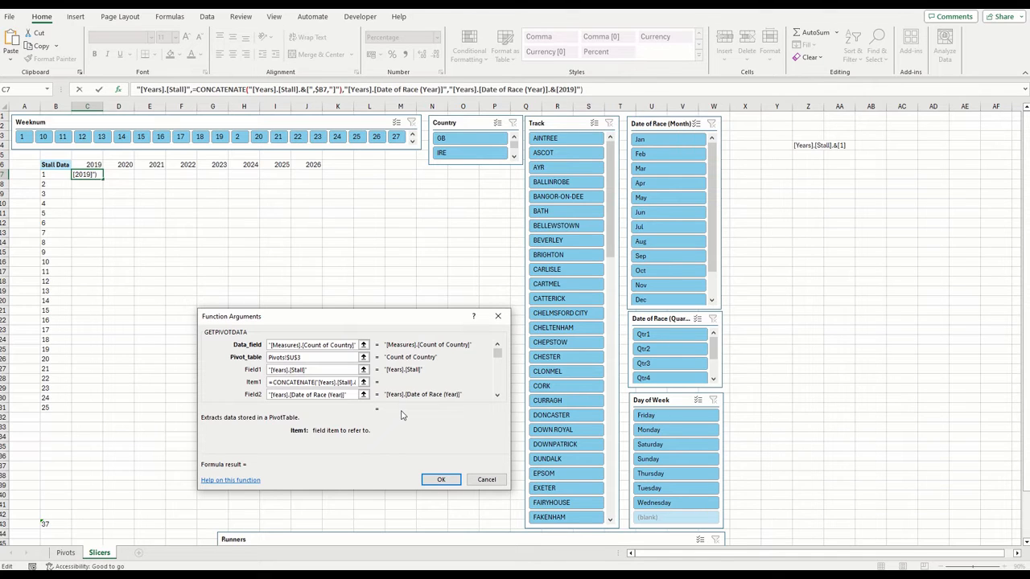
click(439, 479)
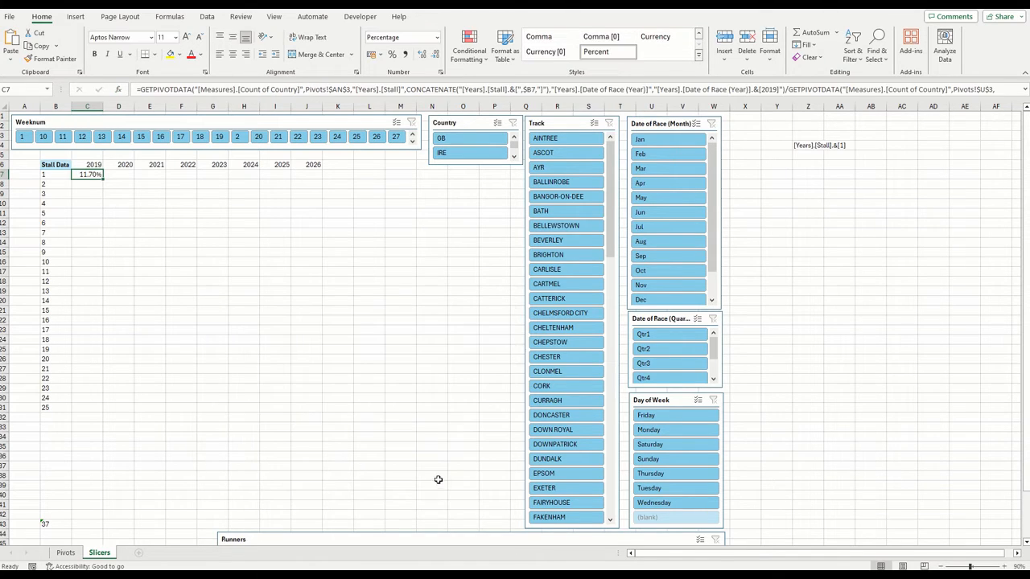
drag(103, 178, 92, 311)
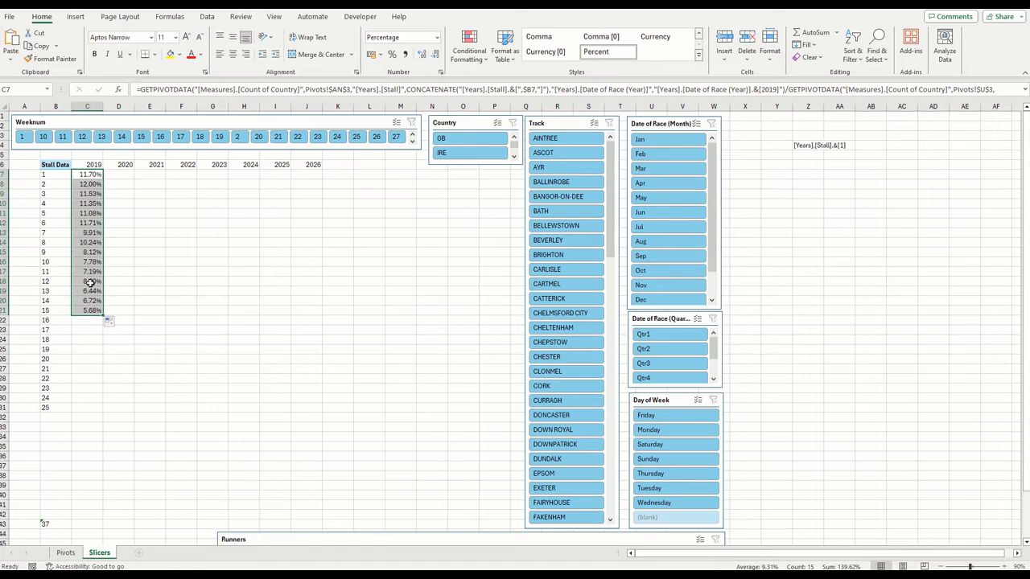
Clear the filled results in C8:C21 and copy the year item from C7's first GETPIVOTDATA
drag(88, 184, 88, 309)
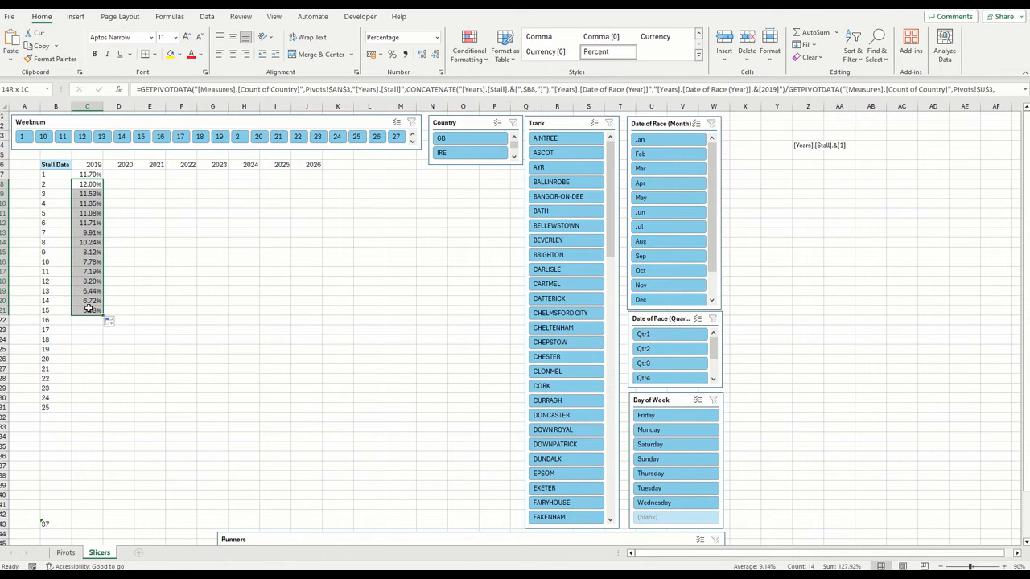
key(Delete)
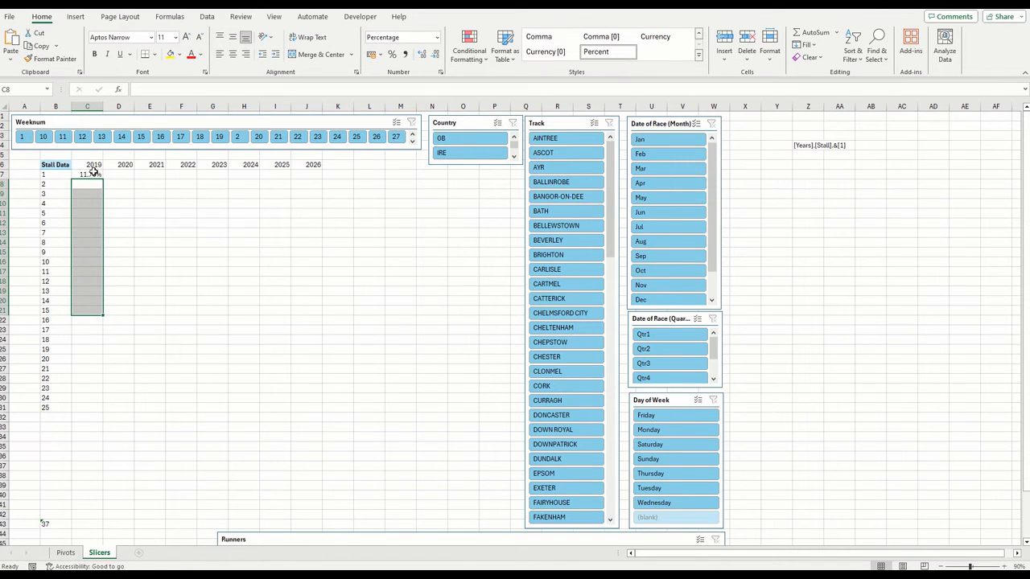
click(95, 173)
click(172, 89)
click(118, 88)
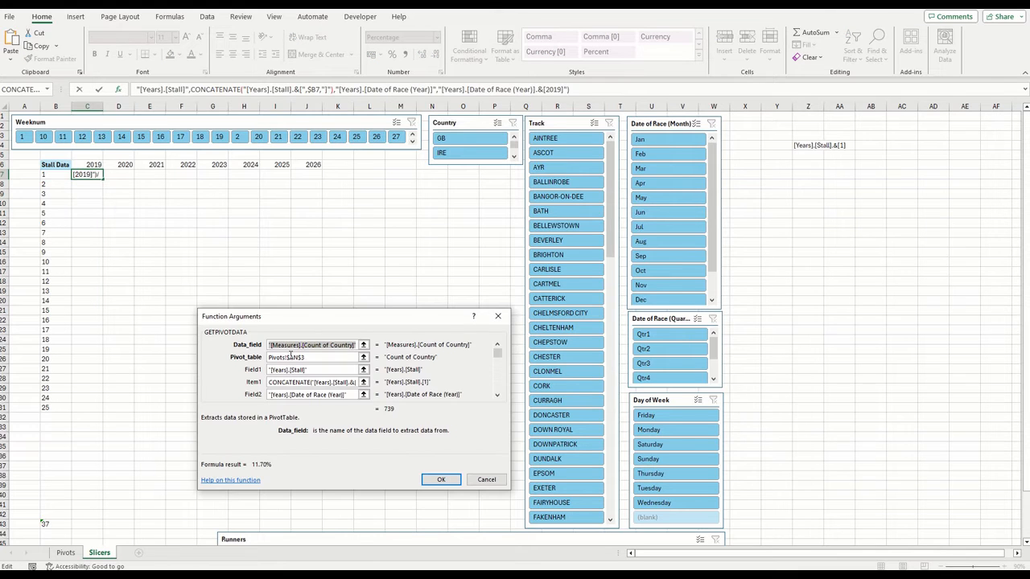
key(Tab)
key(Tab)
key(Tab)
key(Tab)
key(Tab)
key(ctrl+c)
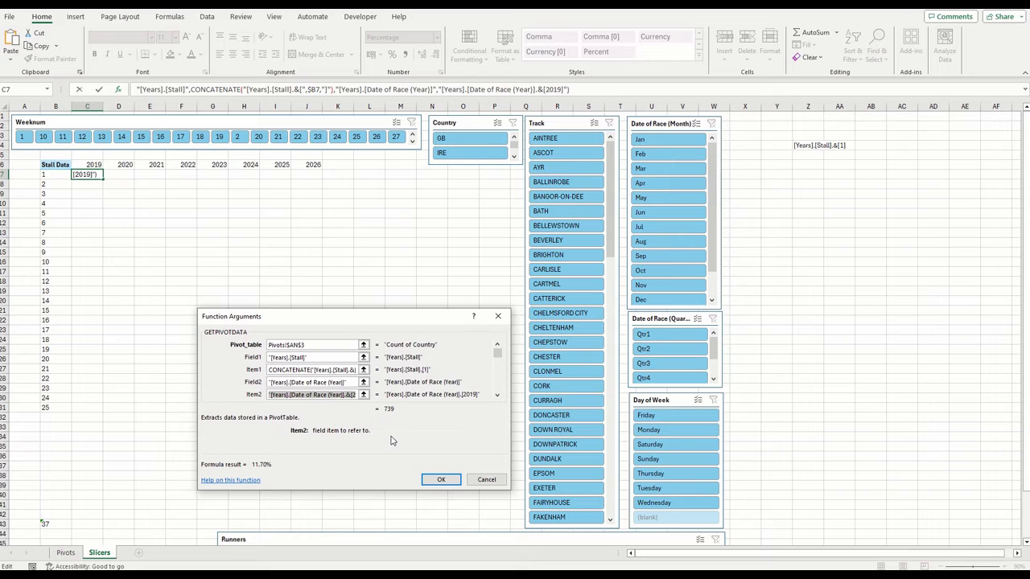
click(441, 479)
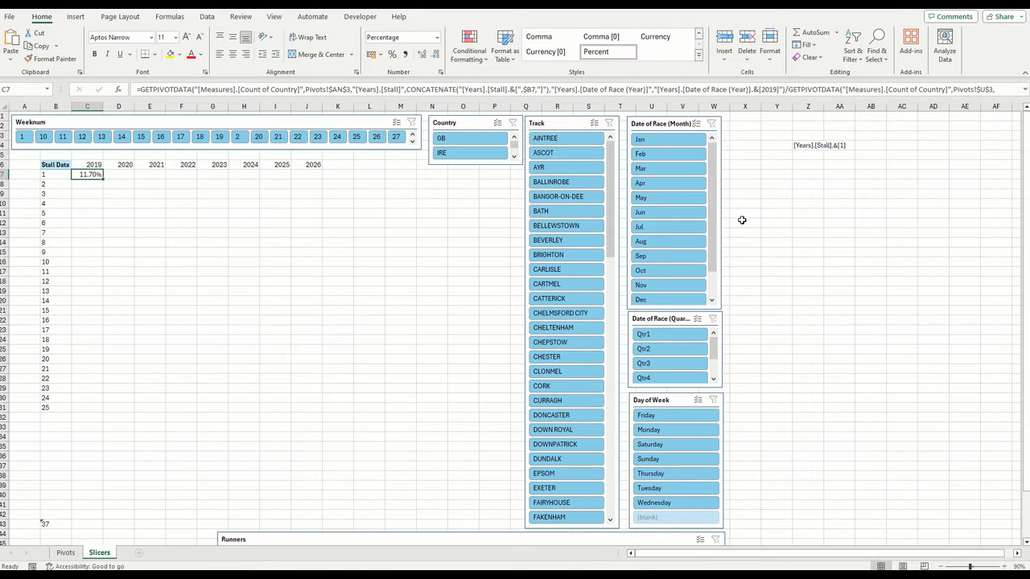
Paste the copied year item reference as plain text into Z5
click(813, 157)
click(313, 90)
key(ctrl+v)
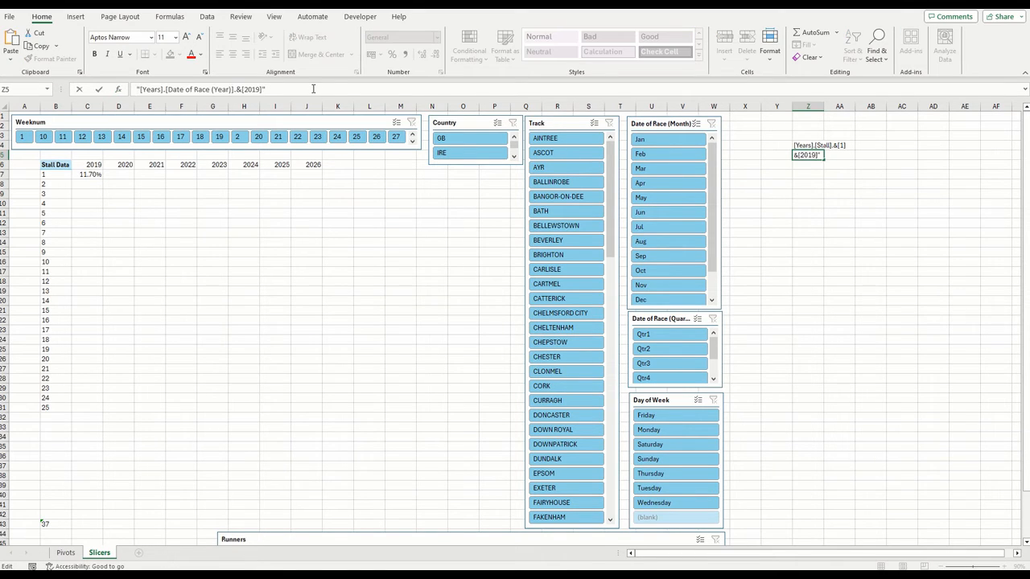
click(843, 184)
click(808, 157)
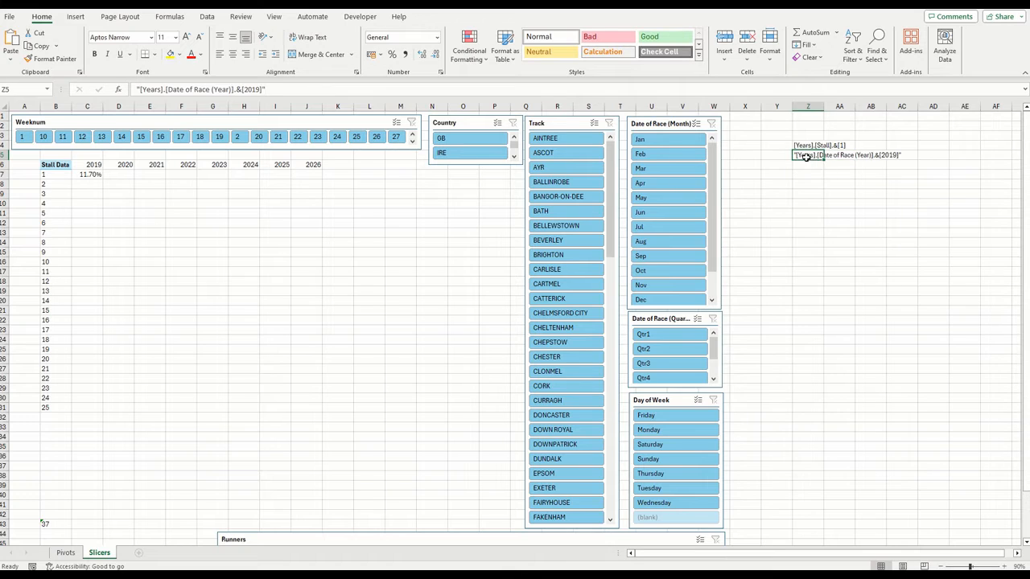
Replace Z5's text with a CONCATENATE formula whose first text is the year reference trimmed to "[Years].[Date of Race (Year)].&["
drag(333, 90, 105, 90)
key(ctrl+x)
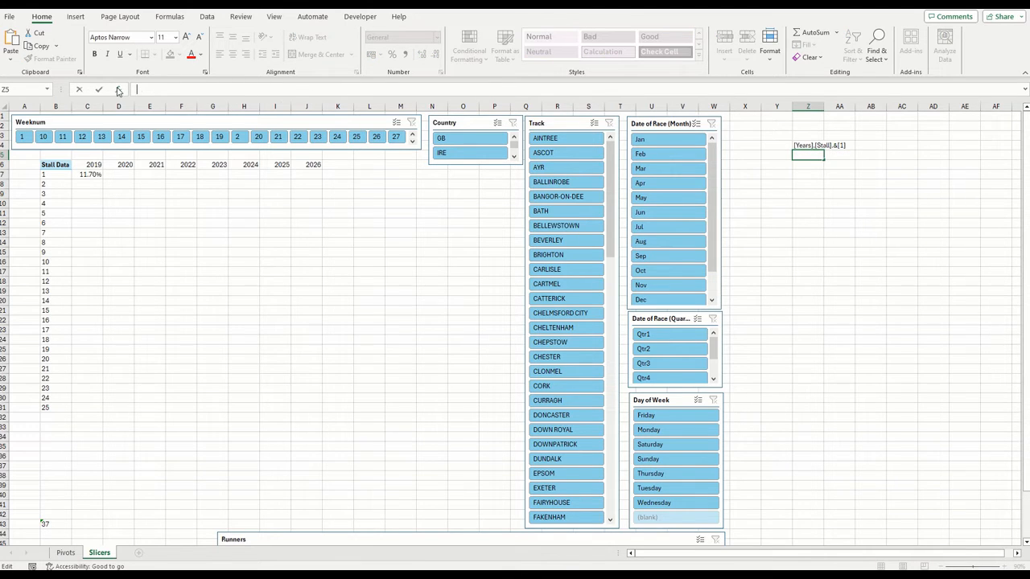
click(120, 90)
click(396, 488)
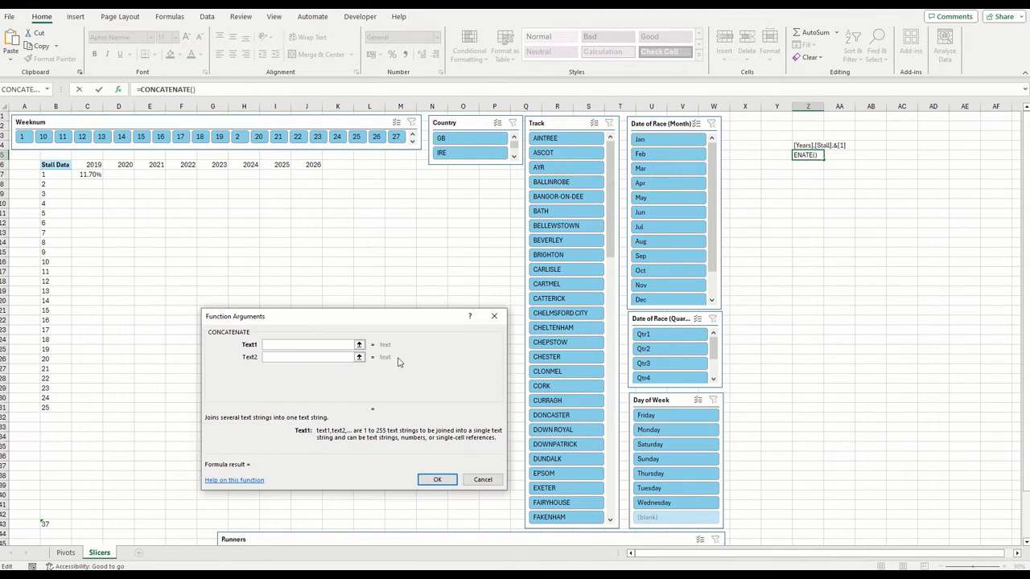
key(ctrl+v)
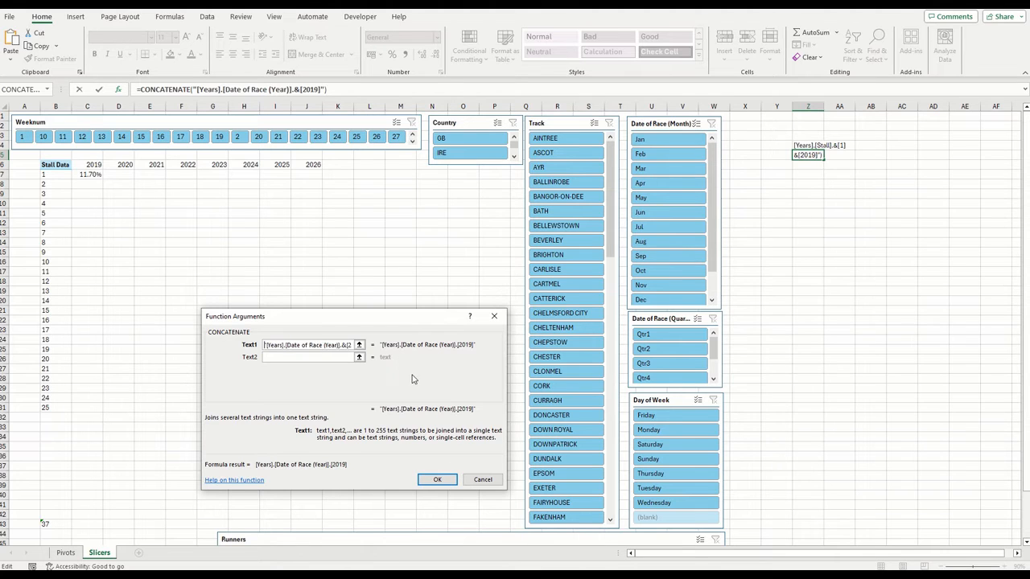
key(Home)
key(Delete)
key(End)
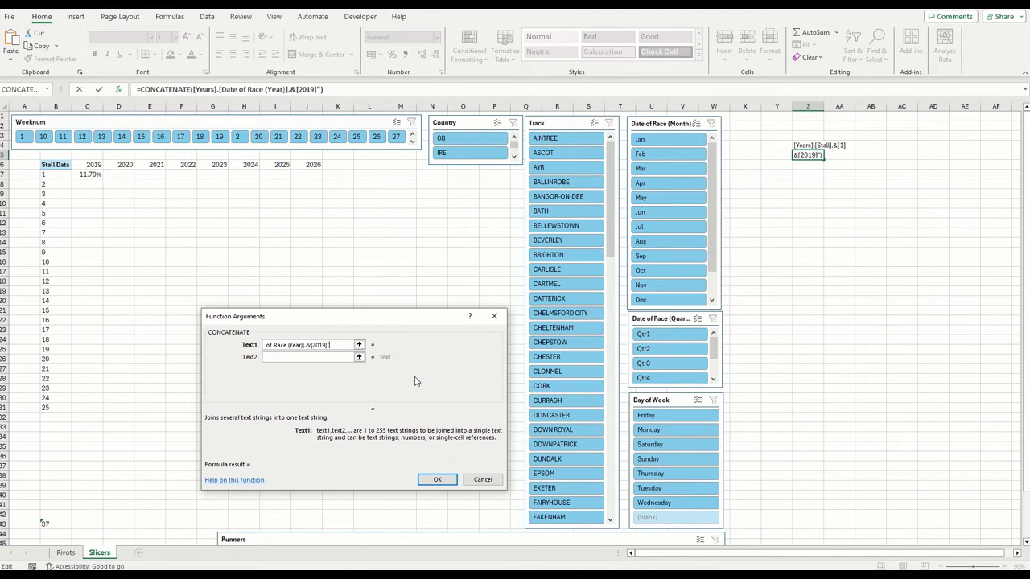
key(BackSpace)
key(BackSpace)
key(BackSpace)
Complete the CONCATENATE formula in Z5 with the row-locked reference C$6 and a closing "]" as the second and third texts
key(Tab)
click(92, 164)
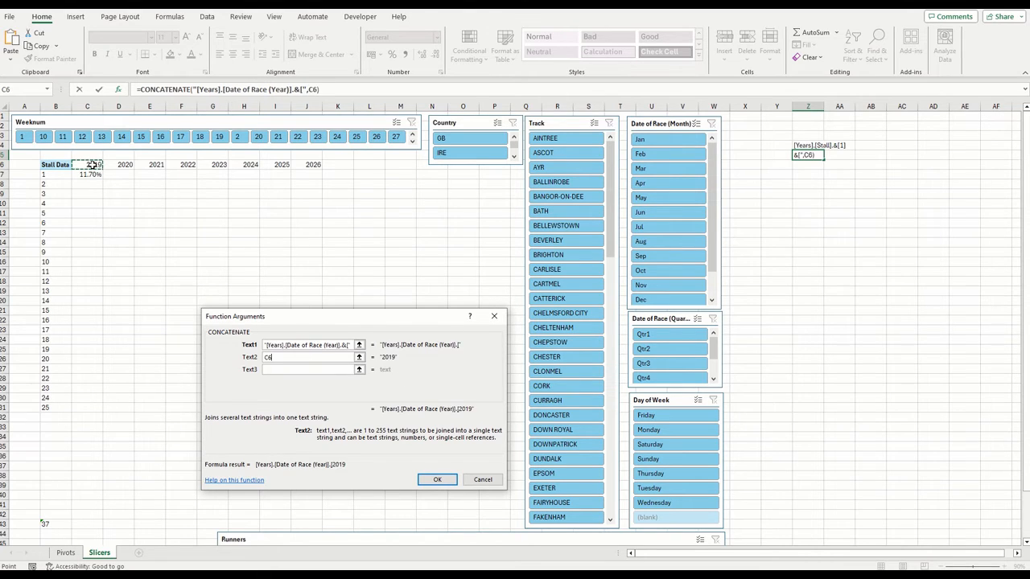
key(F4)
key(F4)
click(287, 369)
text(])
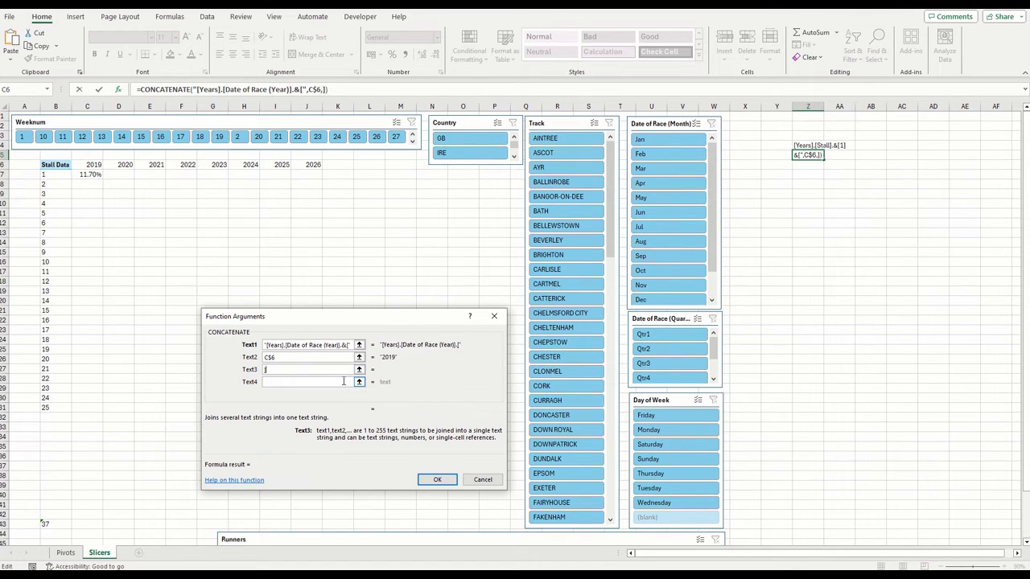
click(446, 481)
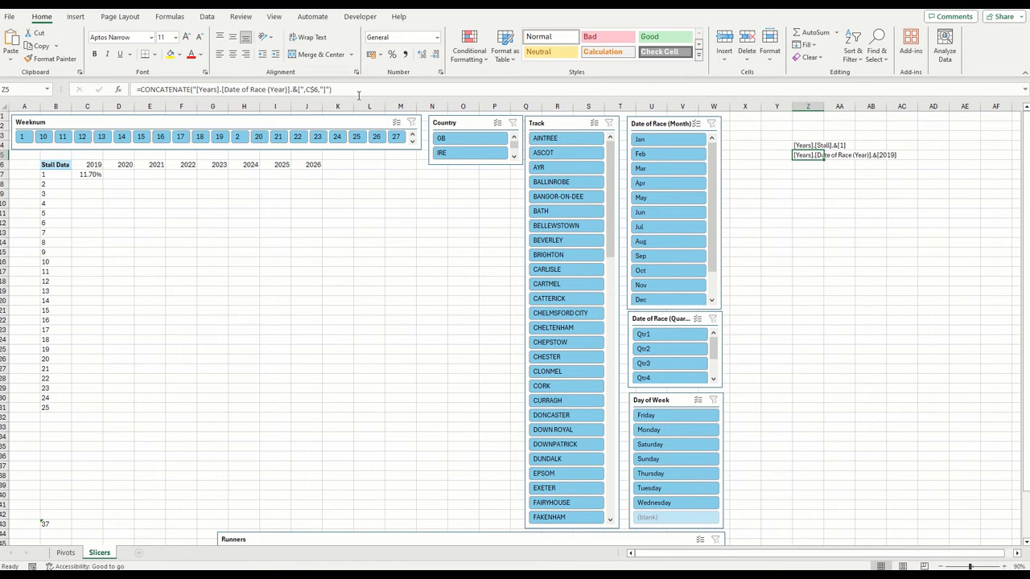
Copy the CONCATENATE formula from Z5 and substitute it, without its equals sign, for the year item in C7's first GETPIVOTDATA
drag(359, 90, 55, 72)
key(ctrl+c)
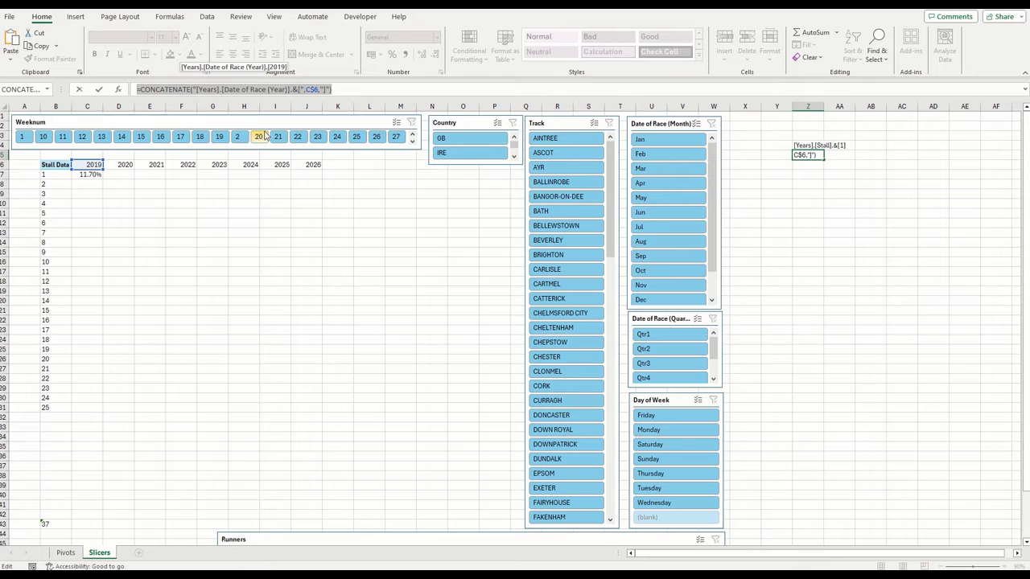
key(Return)
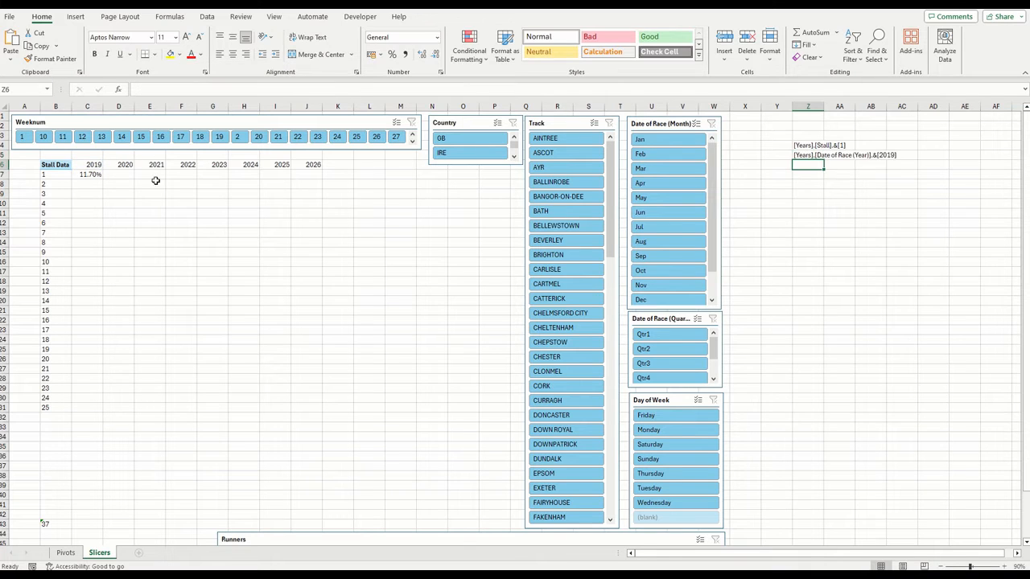
click(89, 174)
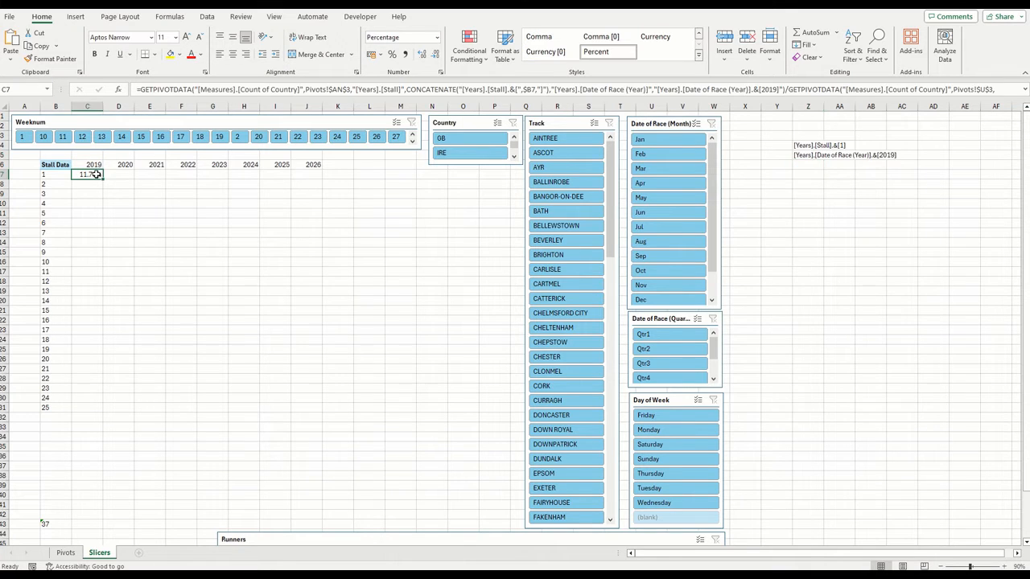
click(169, 92)
click(118, 89)
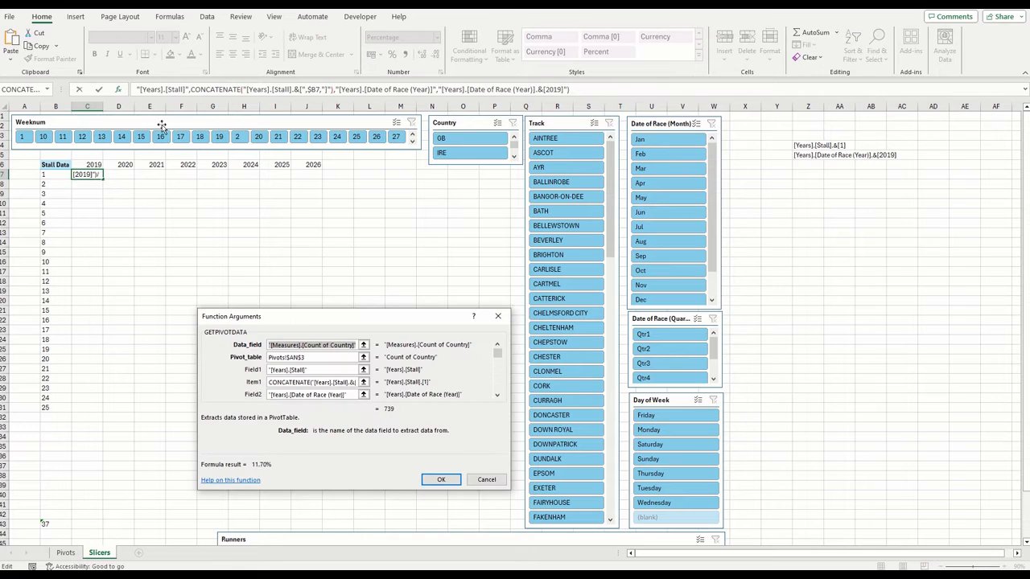
key(Tab)
key(Tab)
key(Tab)
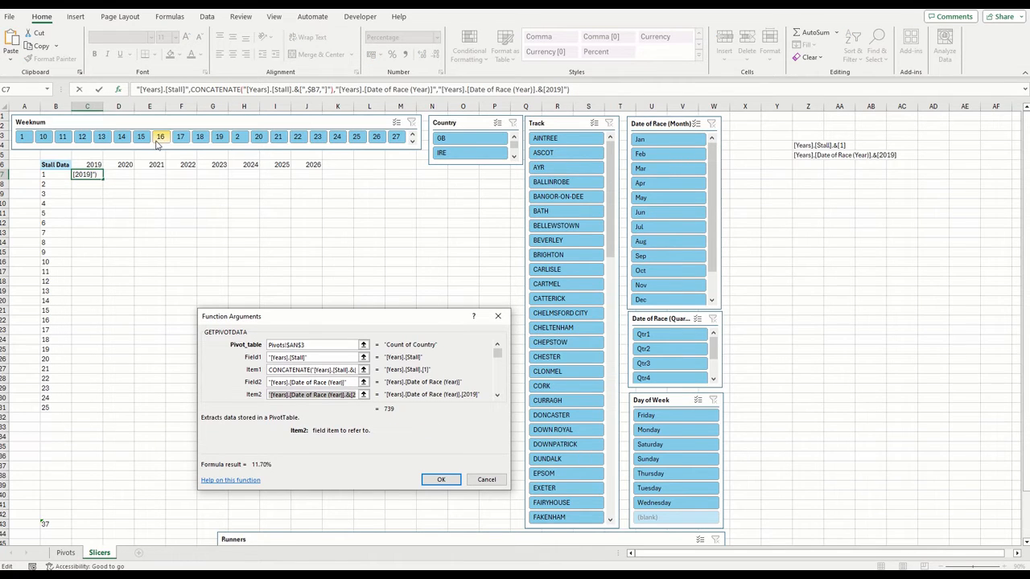
key(BackSpace)
key(ctrl+v)
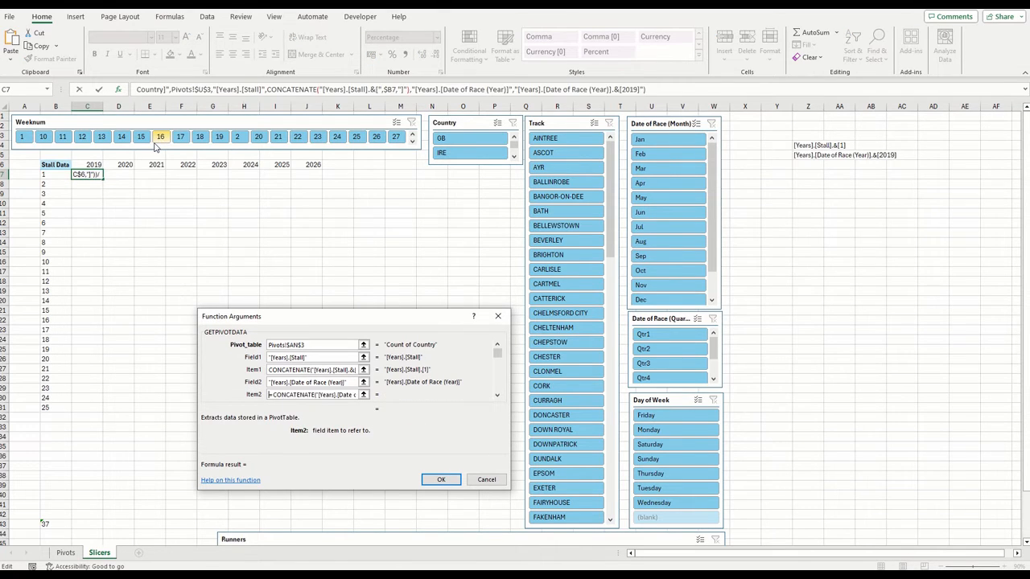
key(Home)
key(Return)
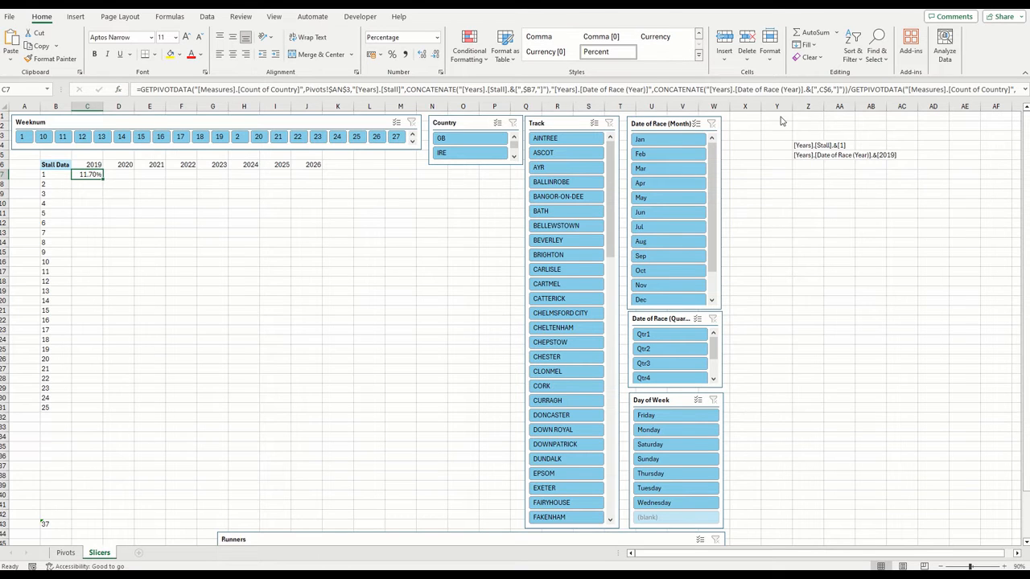
Substitute the same year CONCATENATE formula for the year item in C7's second GETPIVOTDATA
click(1026, 91)
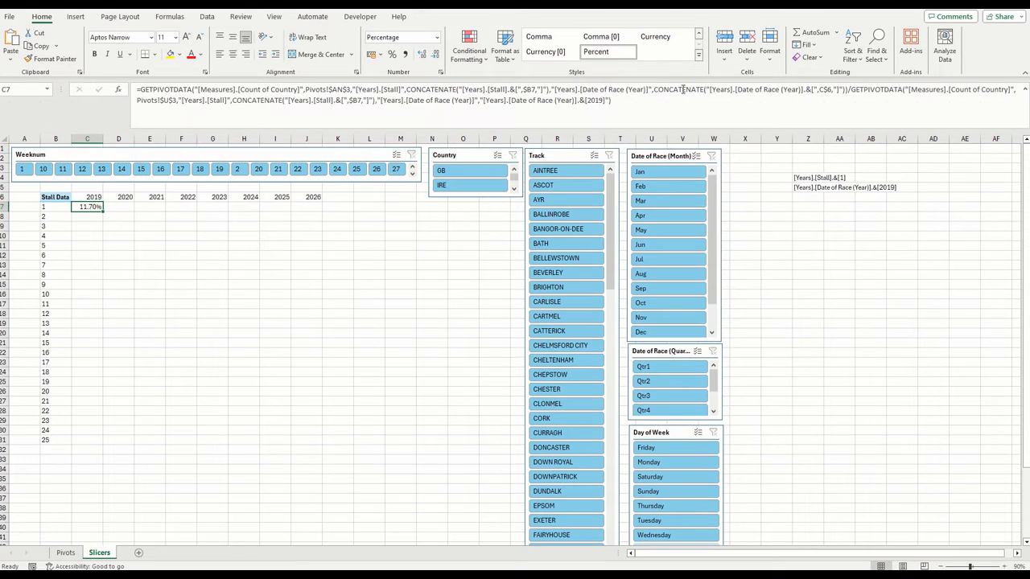
click(870, 91)
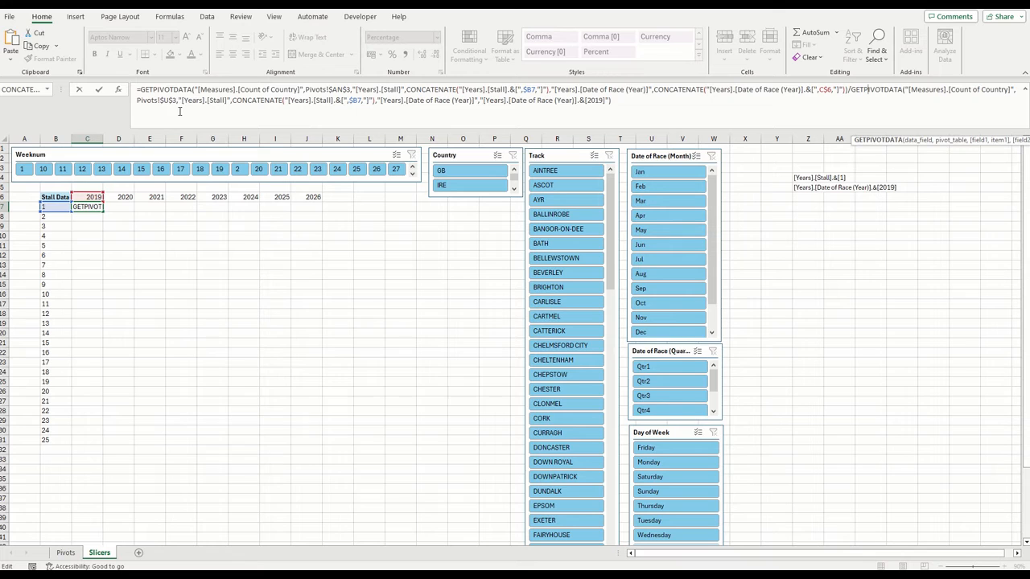
click(119, 89)
key(Tab)
key(Tab)
key(Tab)
key(Tab)
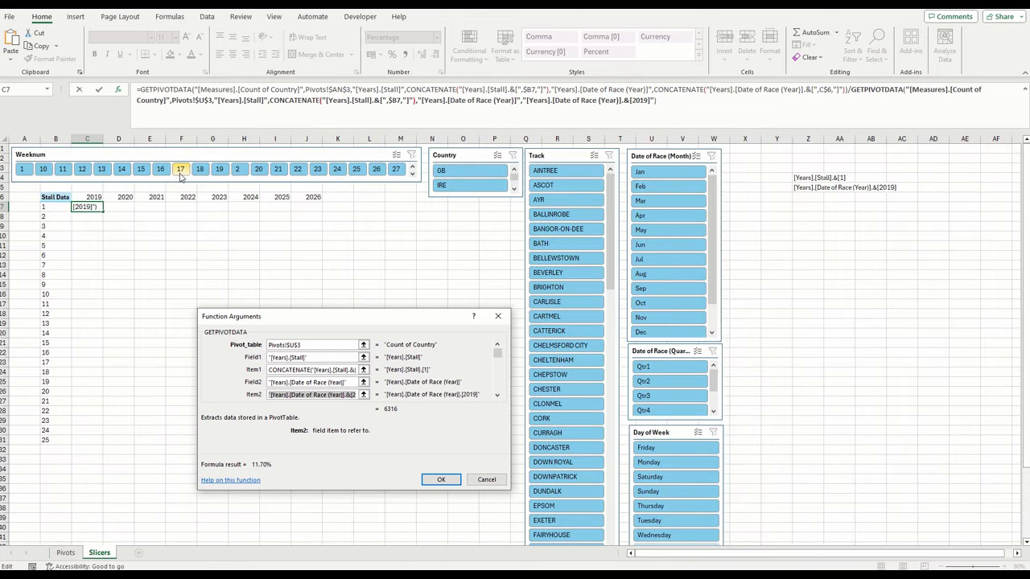
key(shift+Tab)
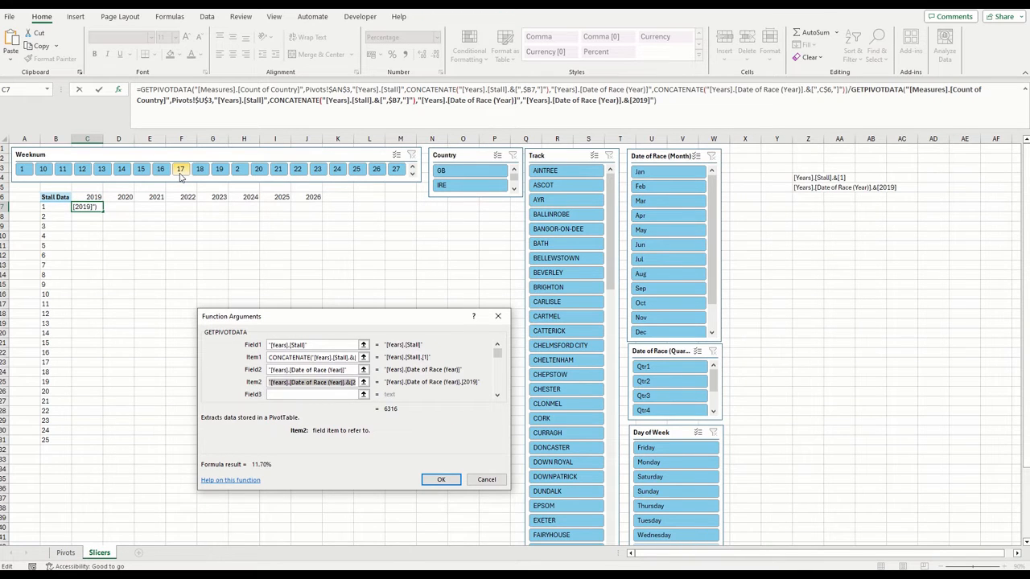
key(ctrl+v)
key(Return)
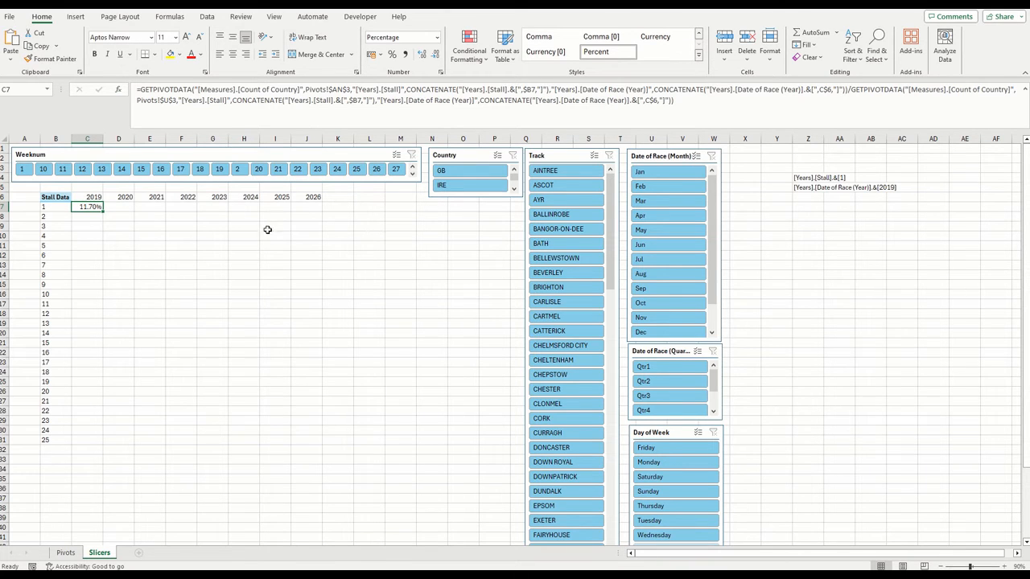
Cut the whole formula out of C7 and start an IFERROR function in its place
click(679, 103)
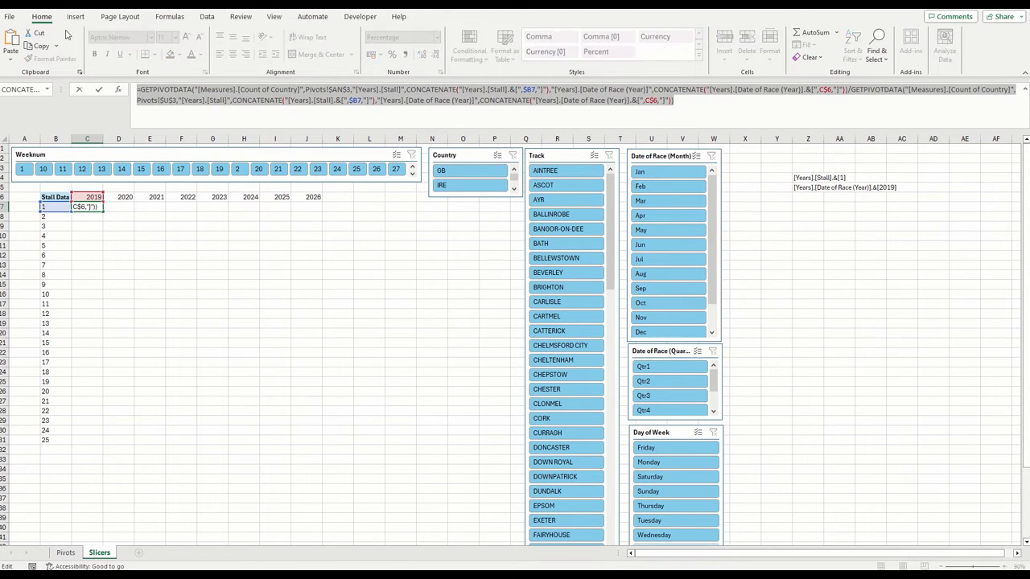
key(ctrl+x)
text(=ife)
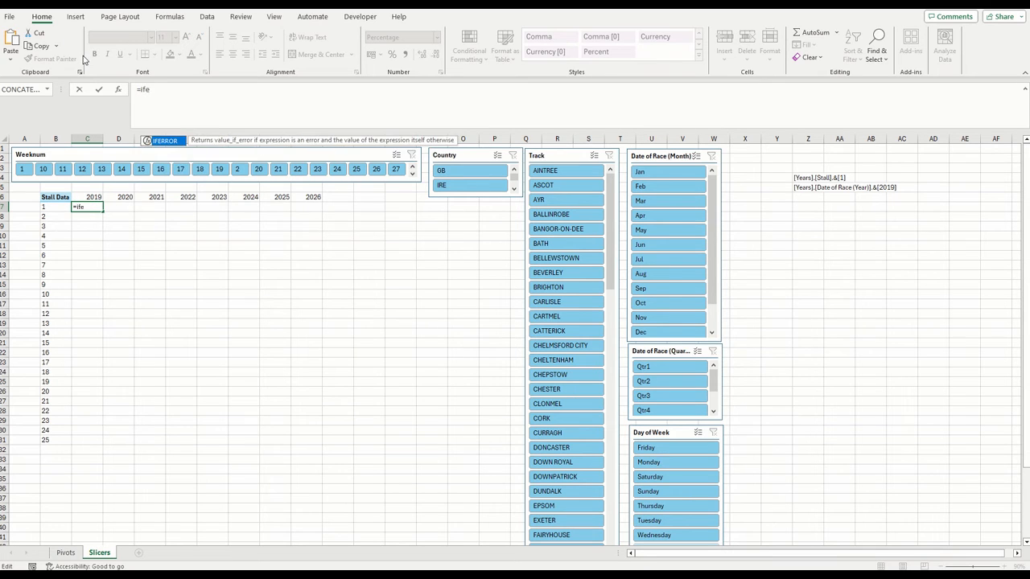
text(rrro)
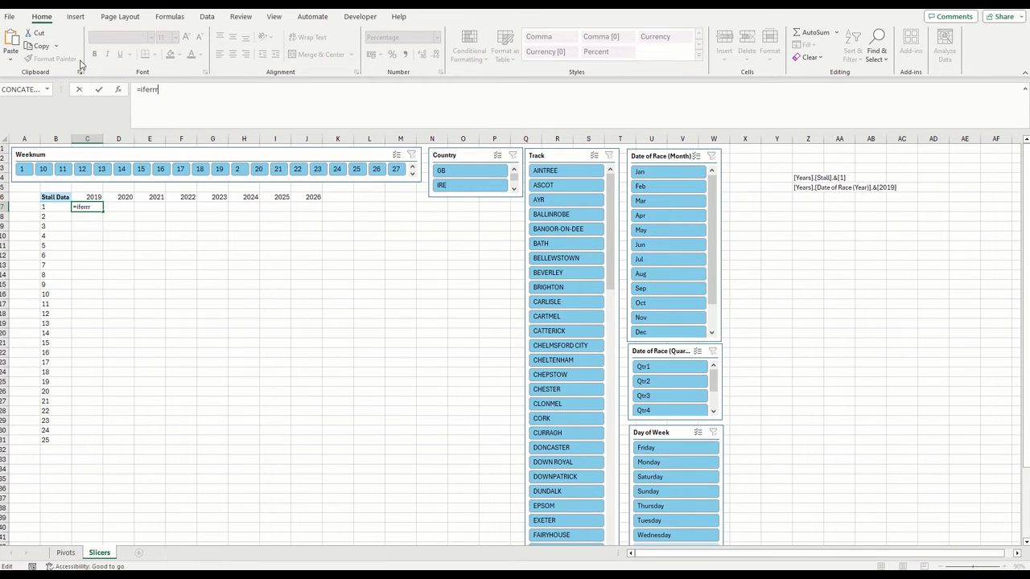
key(BackSpace)
text(or()
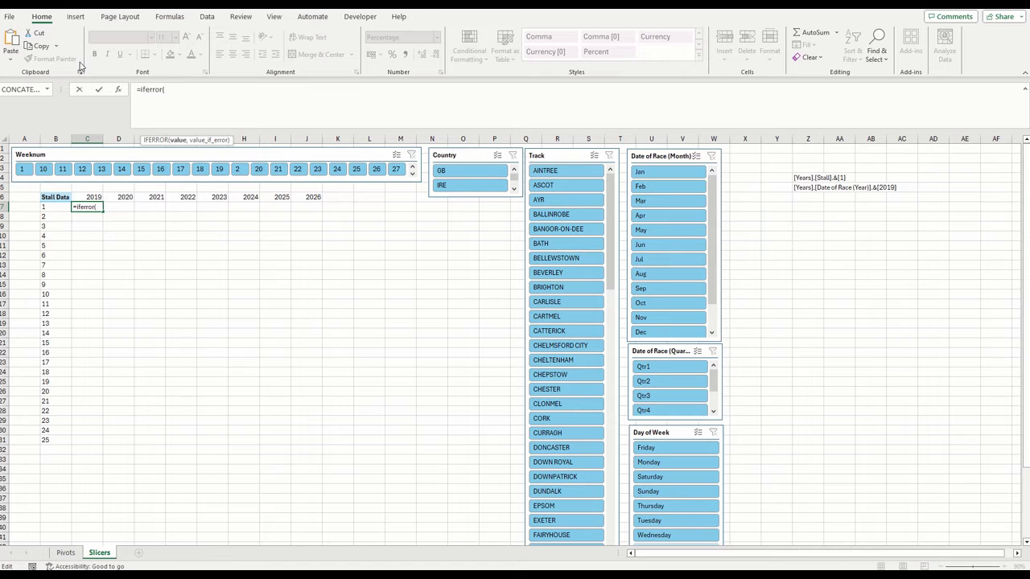
Paste the cut formula, without its equals sign, as IFERROR's value and set its value_if_error to ""
click(118, 89)
key(ctrl+v)
key(Home)
key(Delete)
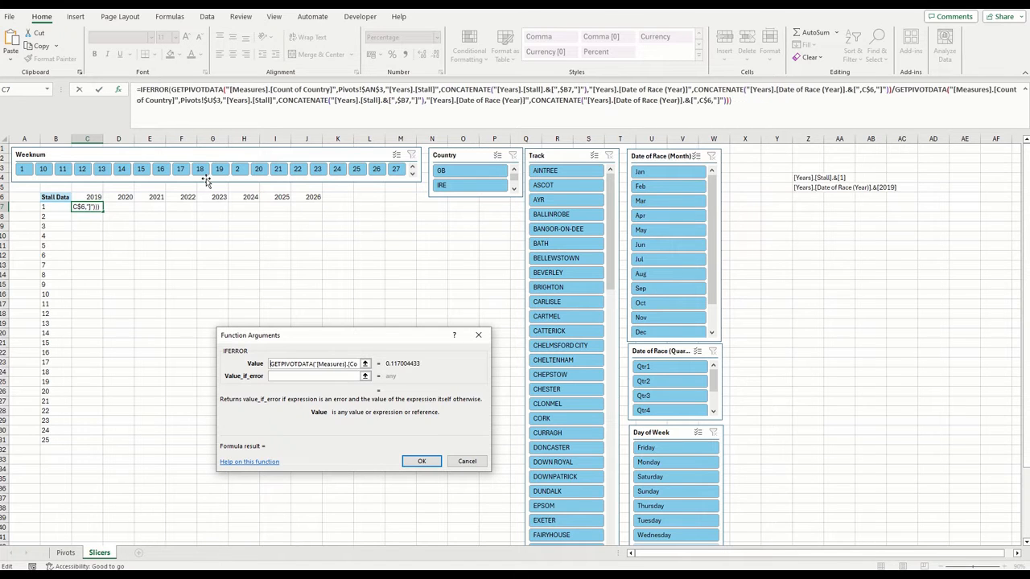
key(Tab)
text("")
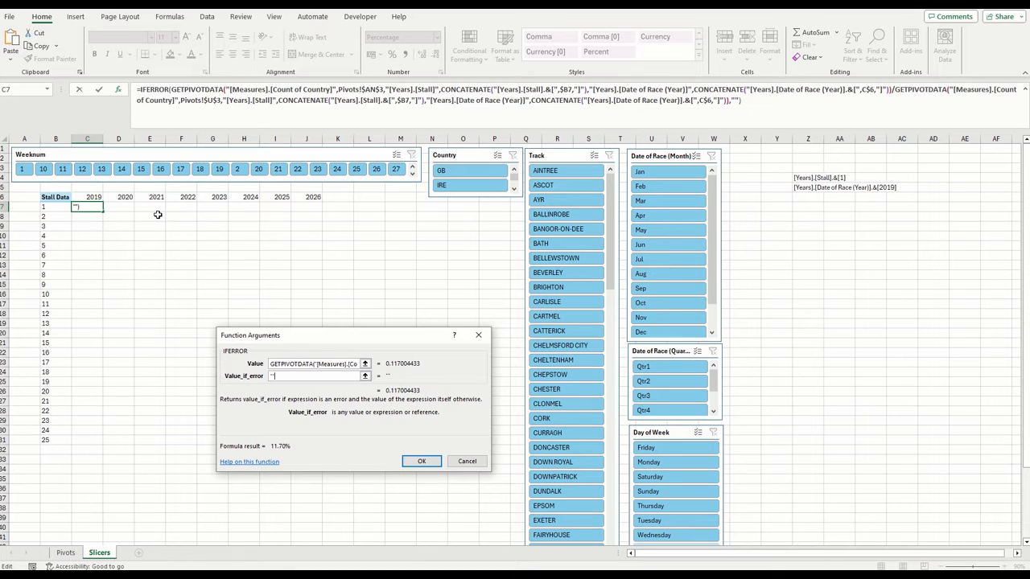
click(422, 462)
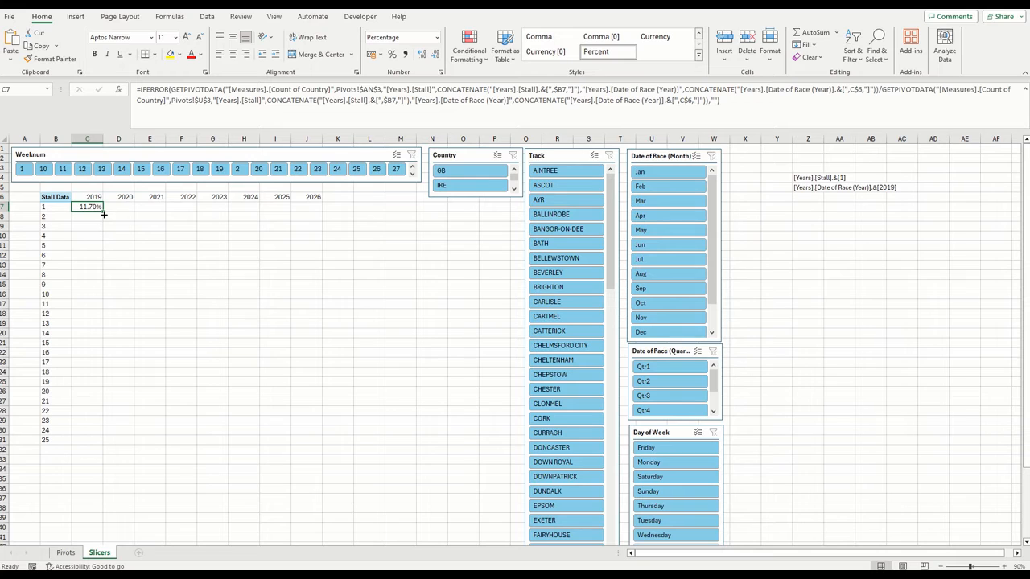
Fill C7's IFERROR formula across the stall 1 row to the 2023 column in G7
drag(103, 214, 228, 212)
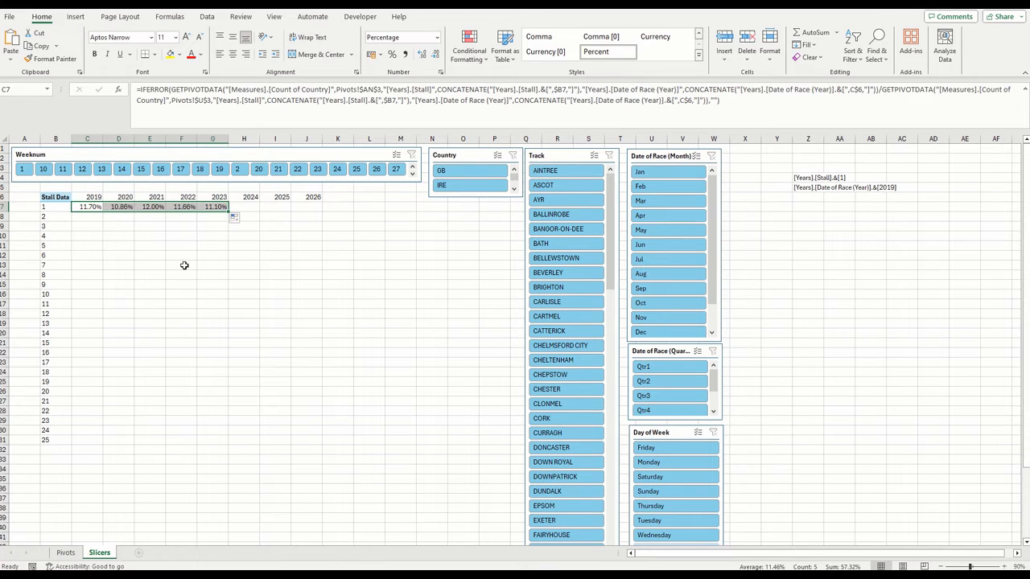
click(94, 207)
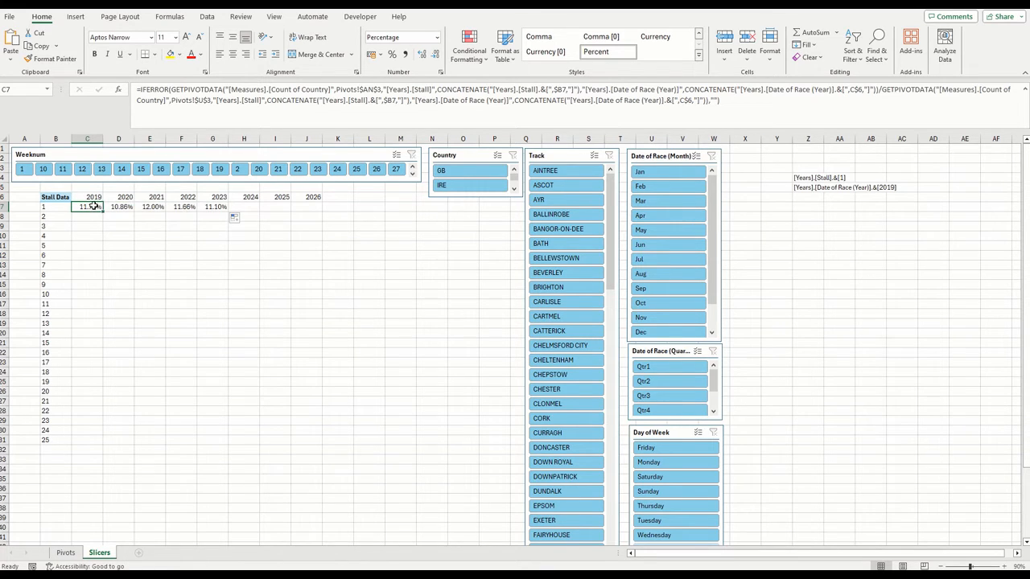
Fill C7's IFERROR formula across to the 2026 column and down through stall 25 in the stall table
drag(101, 210, 302, 208)
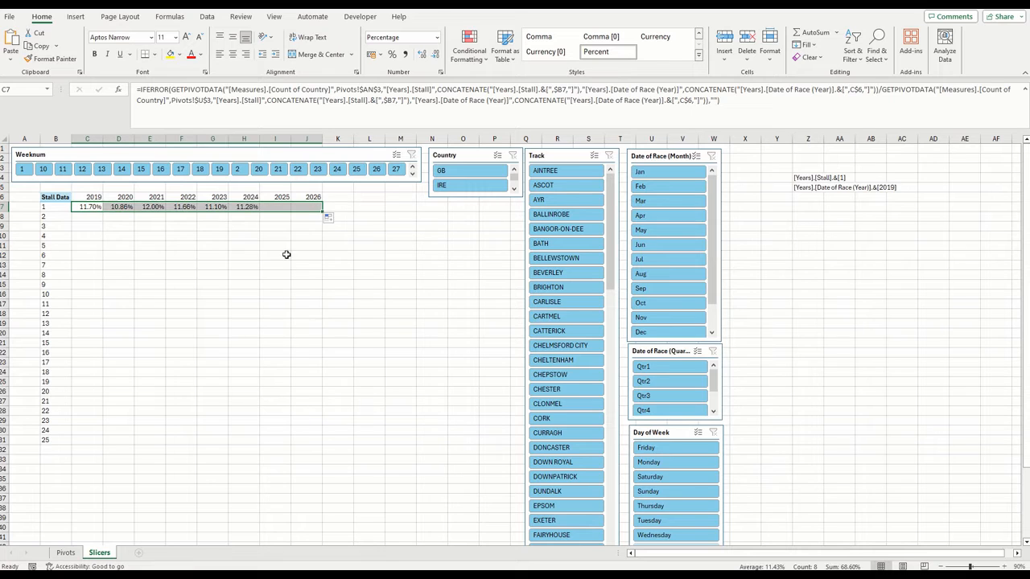
click(275, 208)
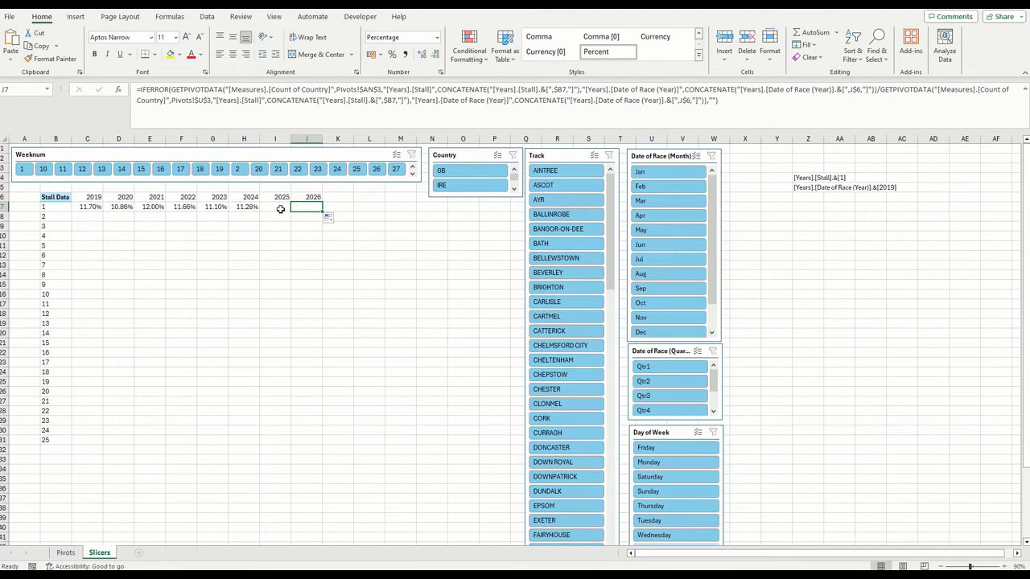
drag(87, 207, 300, 444)
click(338, 304)
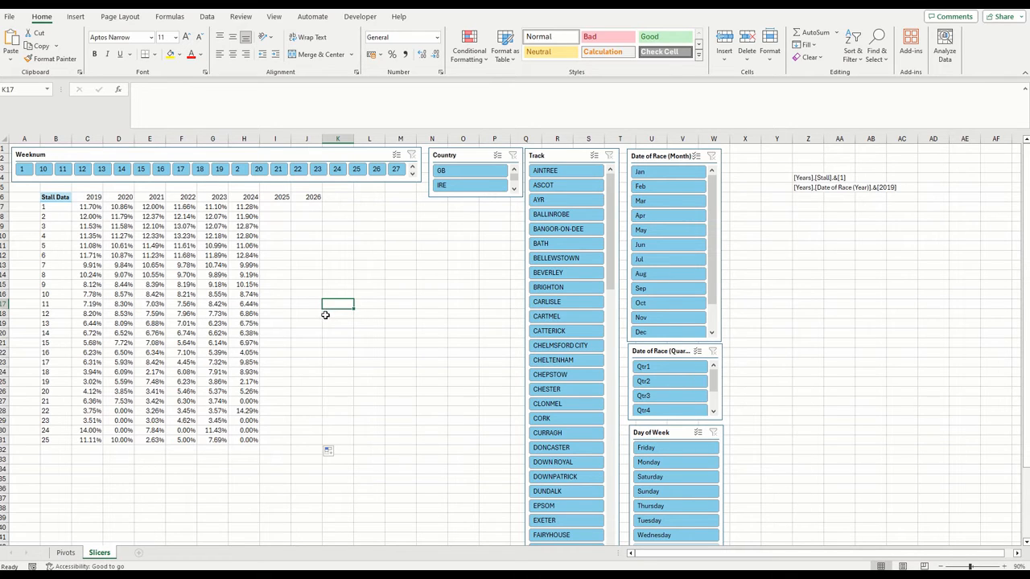
Add an Avg heading in L6 and average stall 1's 2019 to 2023 rates in L7 with =AVERAGE(C7:G7)
click(365, 198)
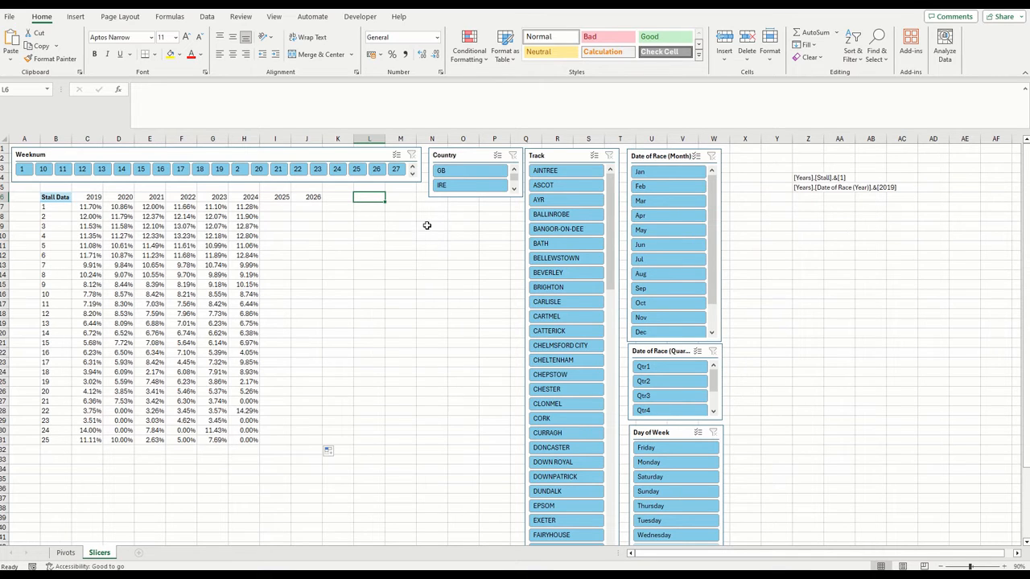
text(Avg)
key(Return)
text(=average()
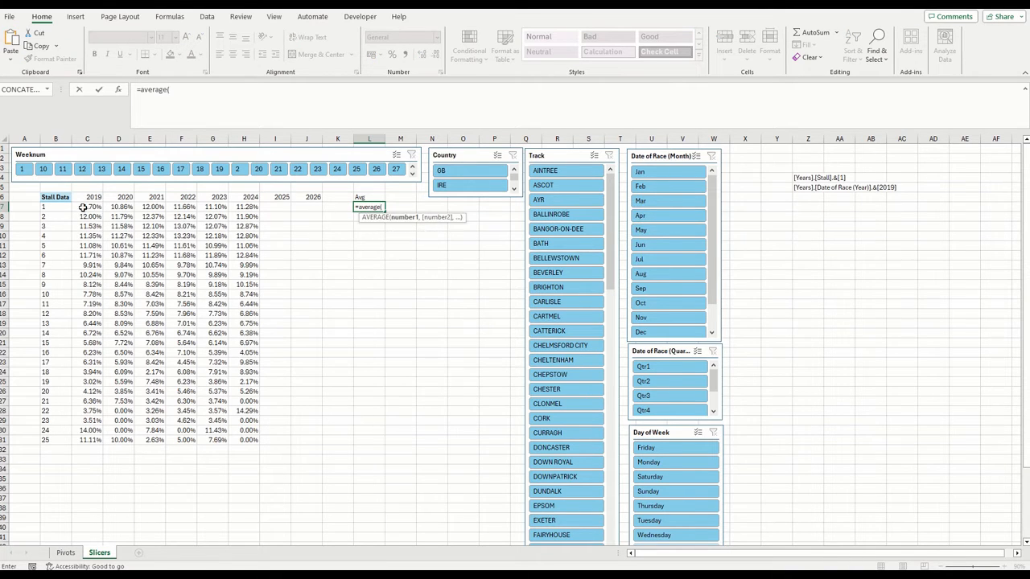
drag(84, 207, 225, 207)
text())
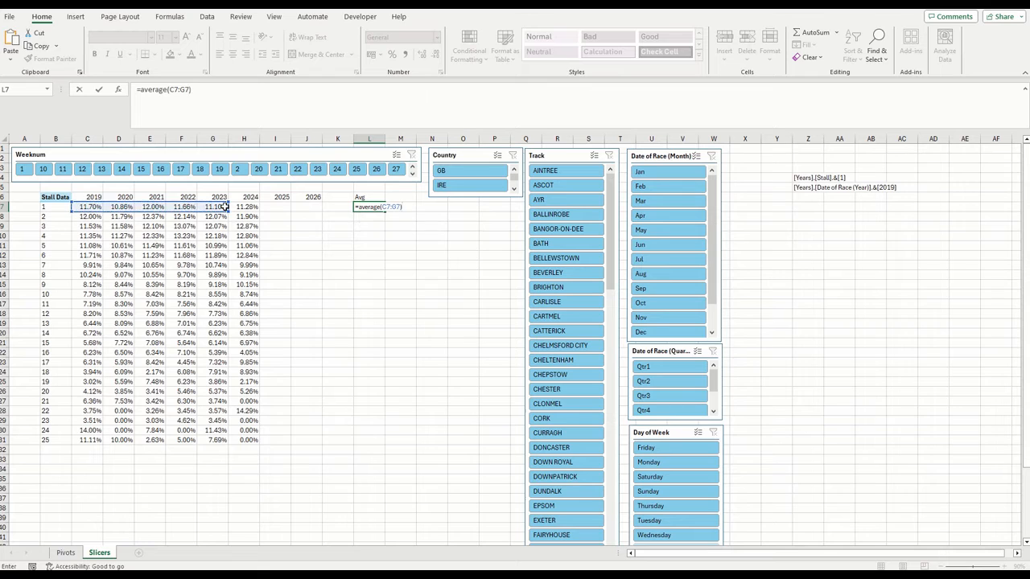
key(Return)
Label M6 as Diff beside the Avg heading
key(Up)
key(Up)
key(Right)
text(D)
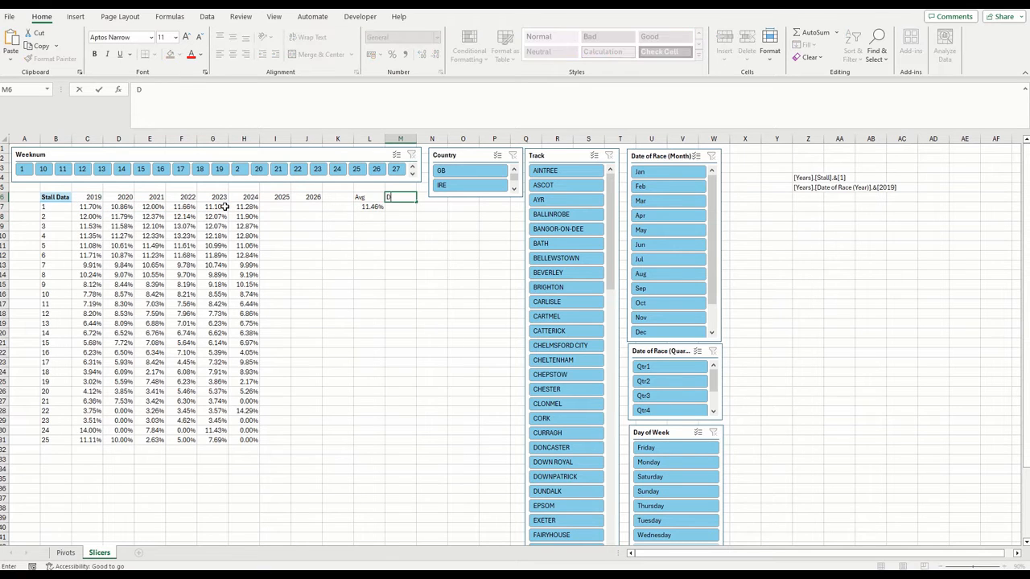
key(Return)
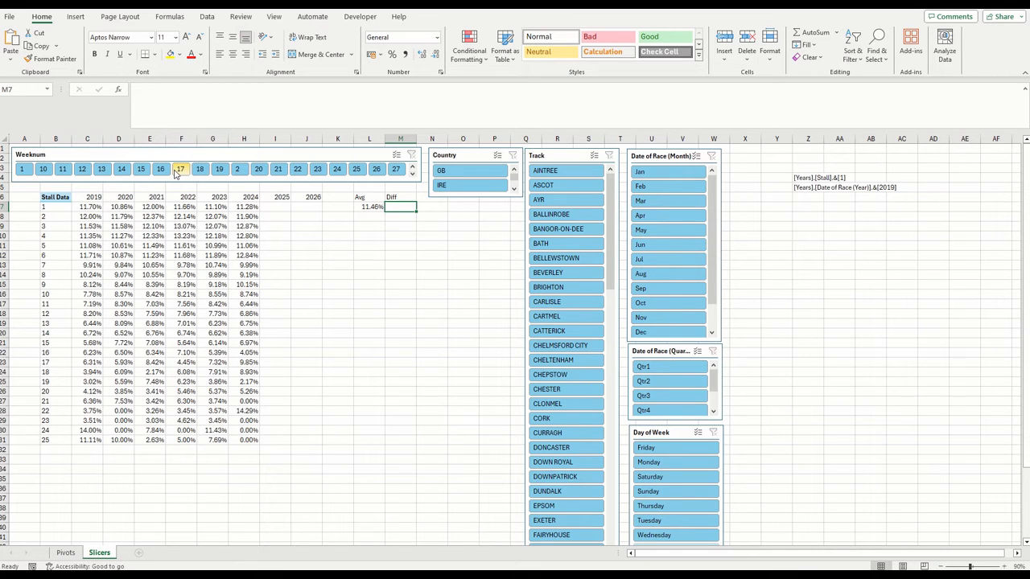
Enter =L7-H7 in M7 and fill the Avg and Diff formulas down through stall 25
text(=)
click(367, 208)
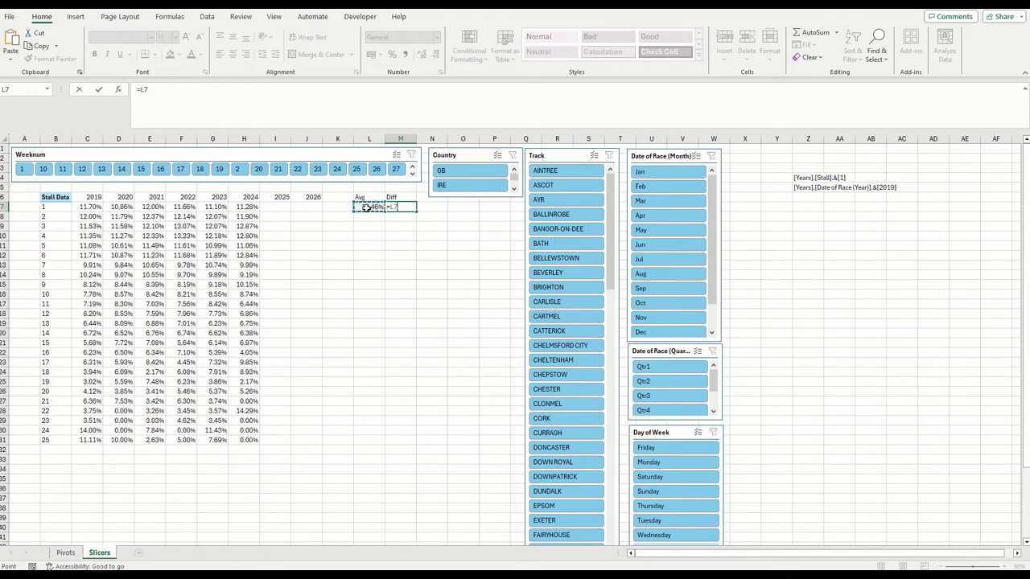
text(-)
click(247, 207)
key(Return)
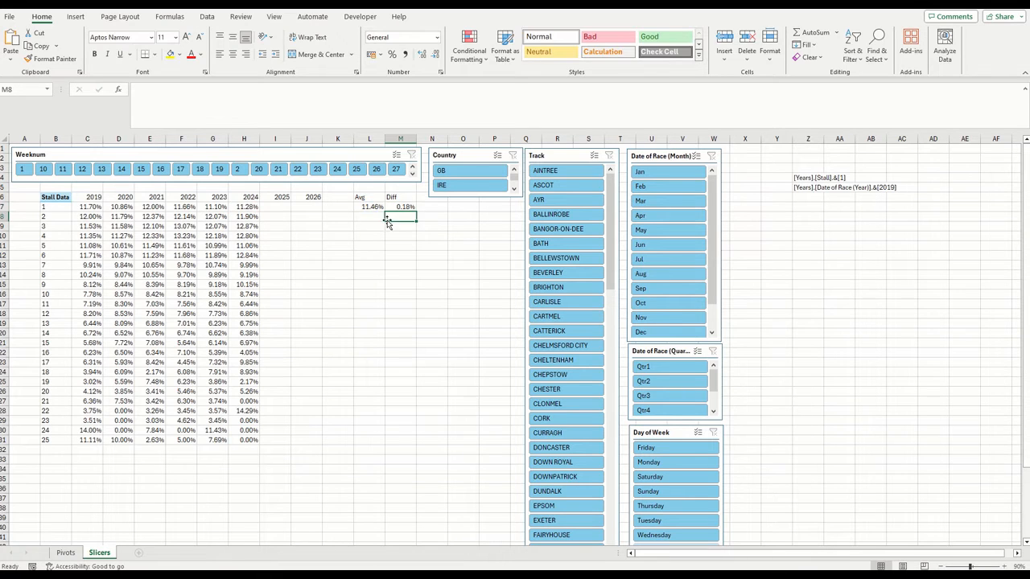
click(403, 207)
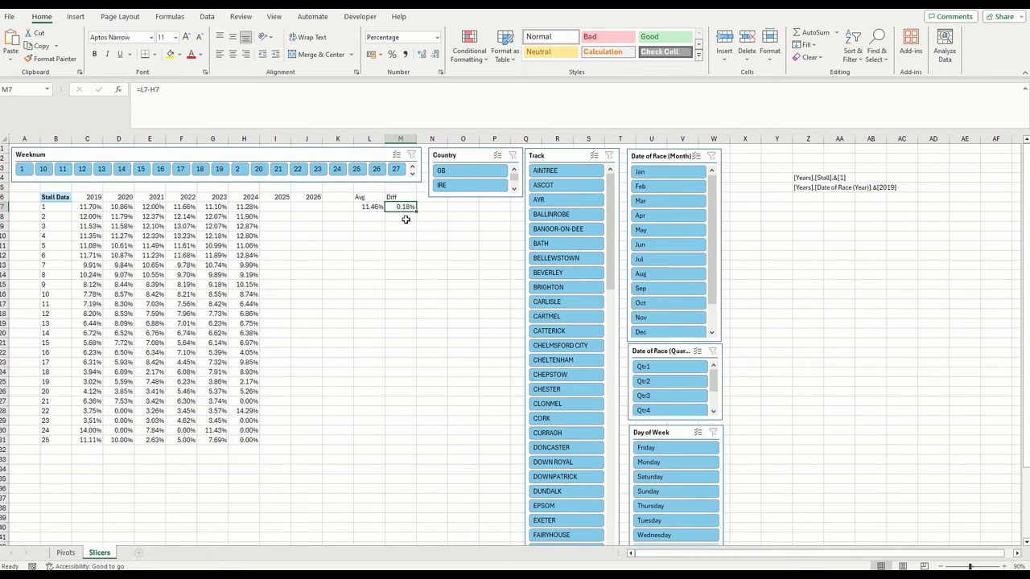
drag(374, 207, 416, 441)
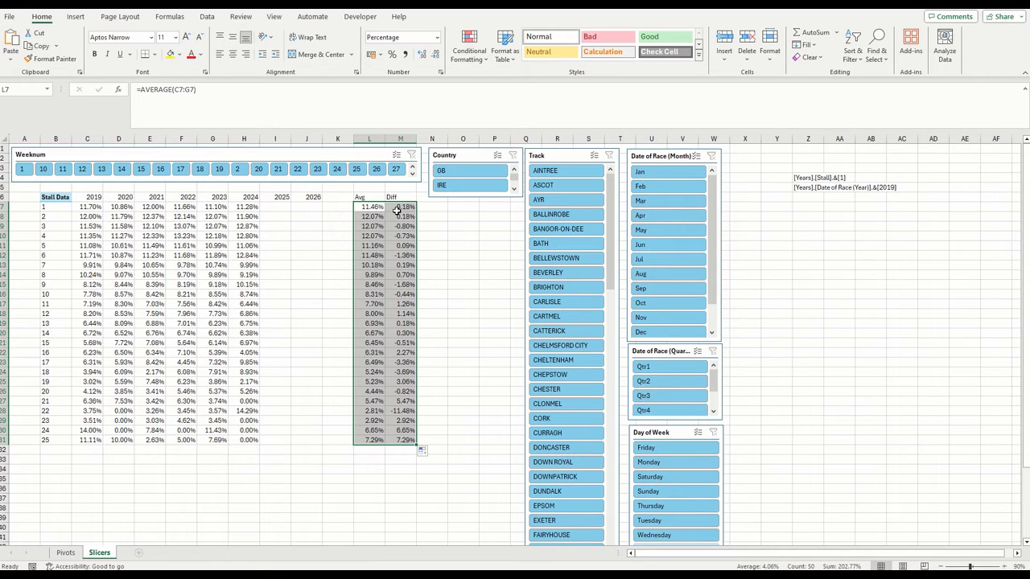
Shorten the Country slicer slightly to clear row 6 and label N6 as P/L
click(455, 196)
drag(475, 197, 475, 191)
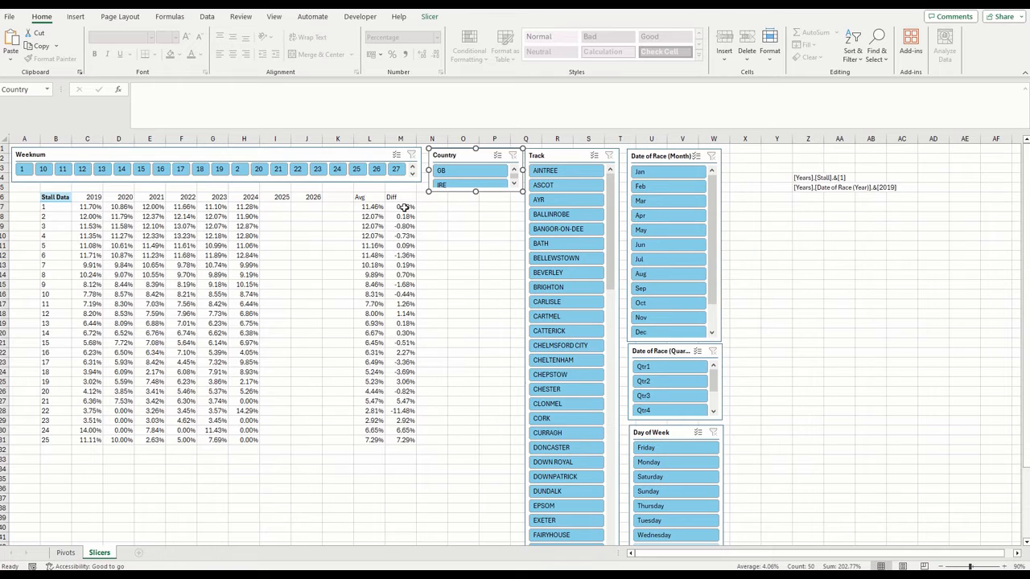
click(436, 199)
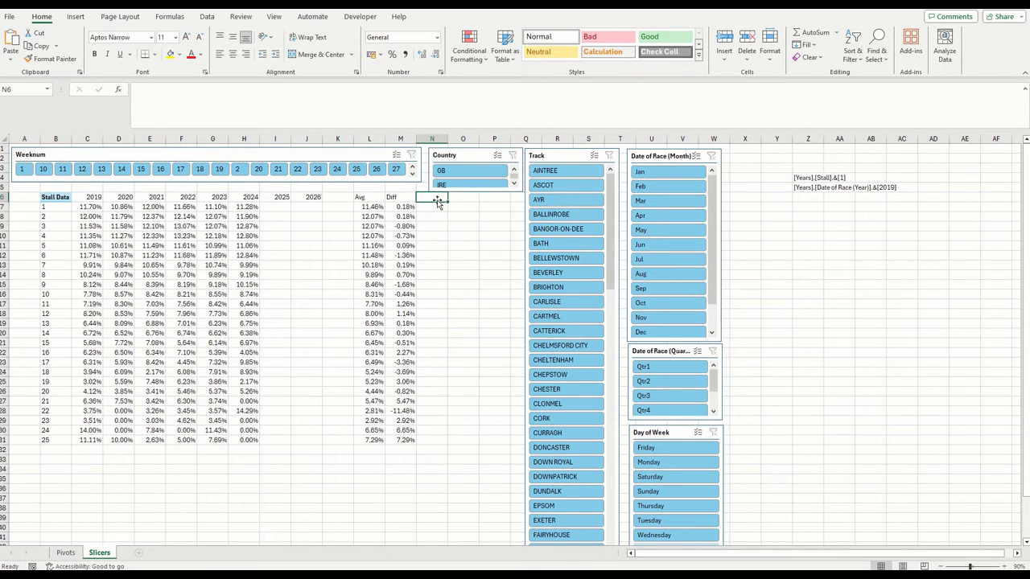
text(P/L)
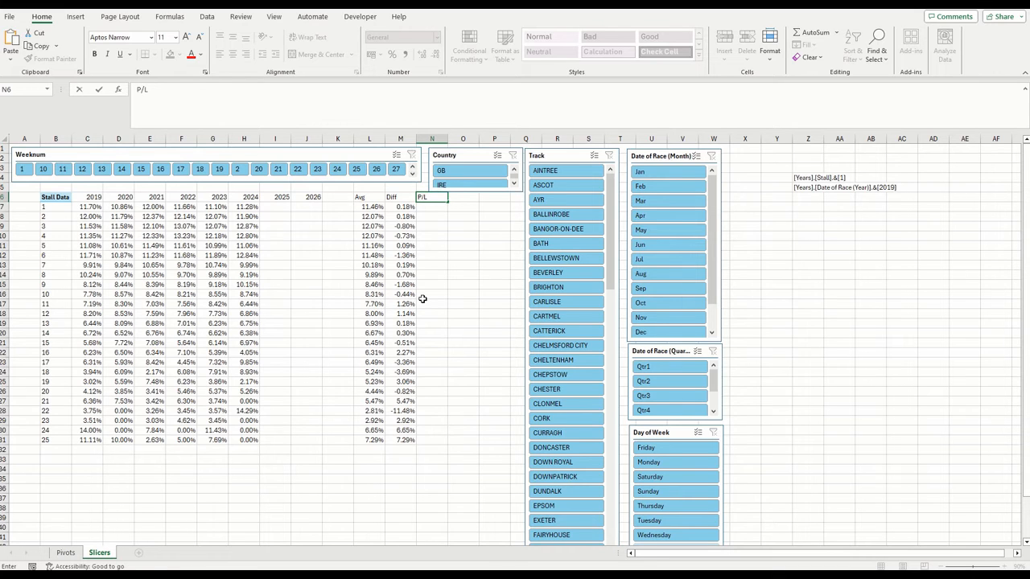
key(Return)
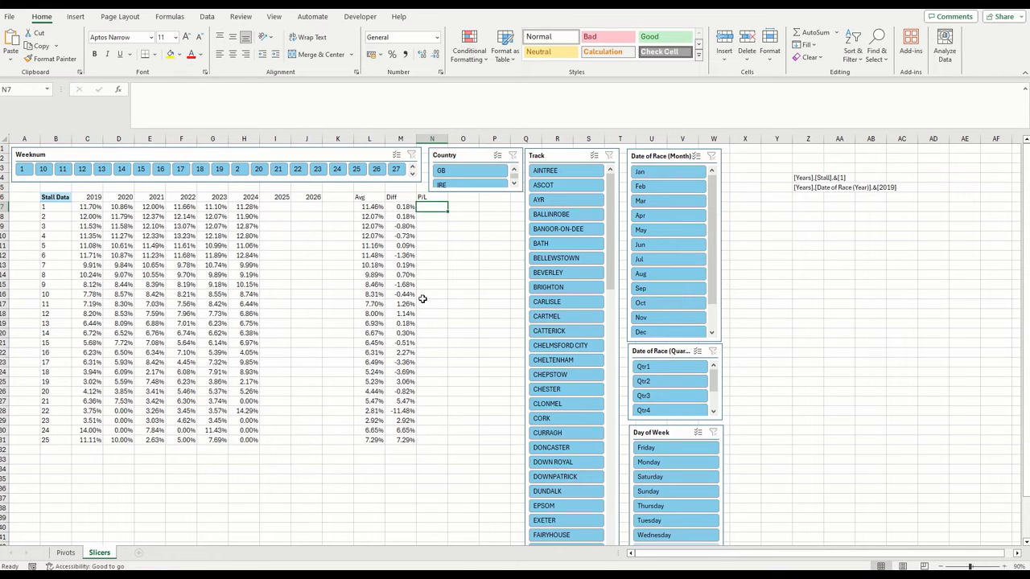
Link N7 to stall 1's Grand Total in the Sum of Betfair Place SP PivotTable on Pivots
text(=)
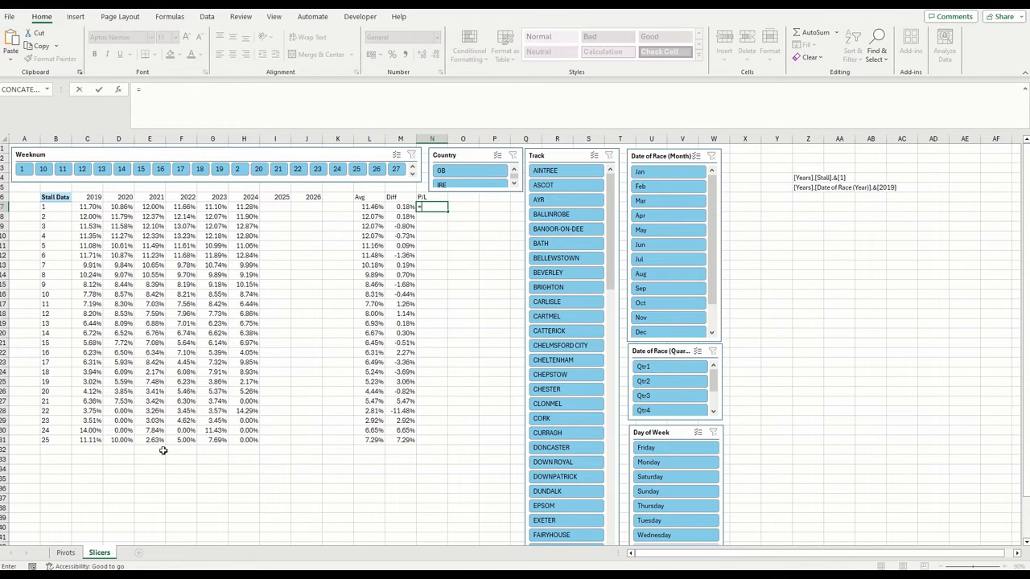
click(66, 552)
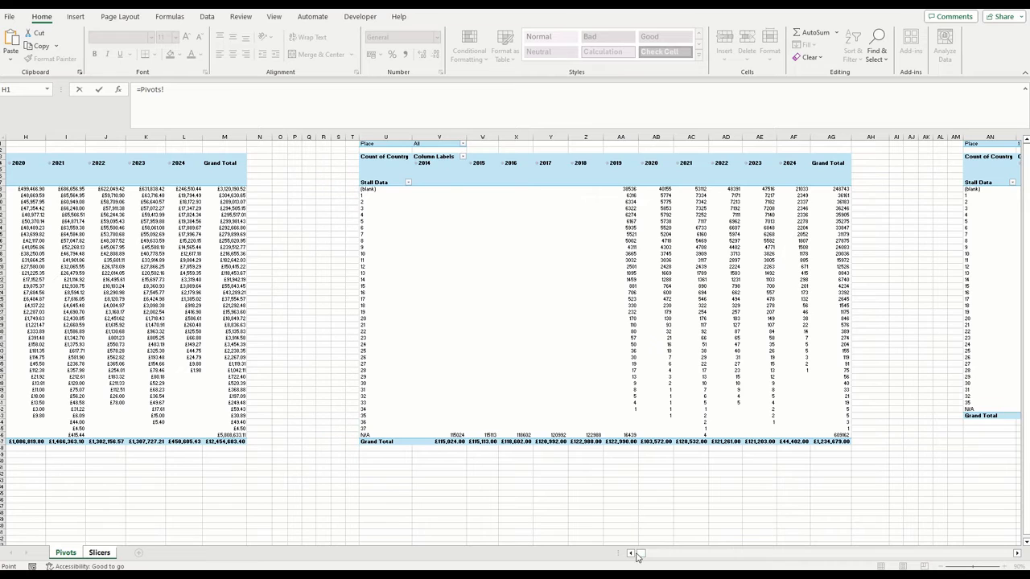
drag(641, 552, 631, 553)
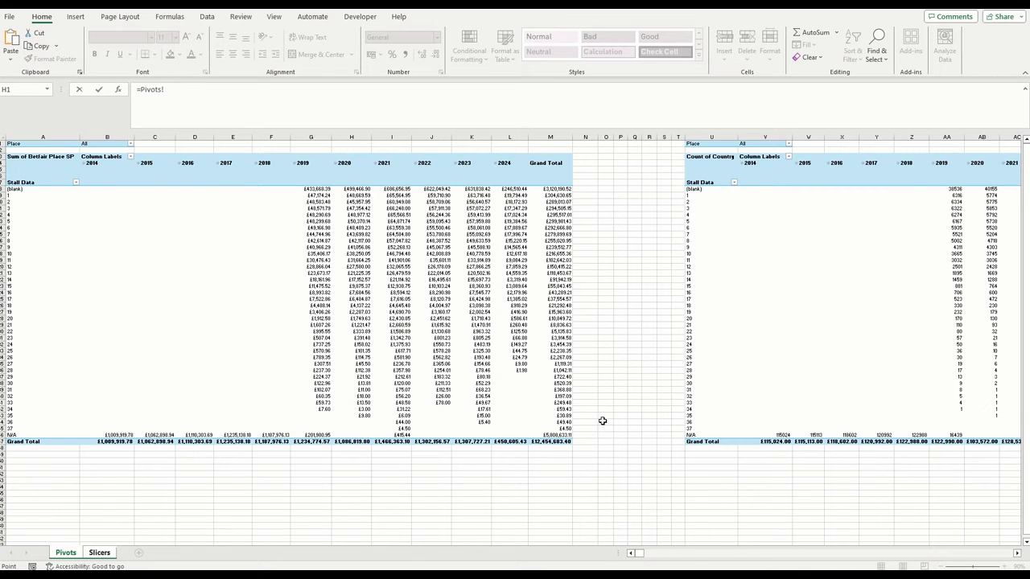
click(554, 196)
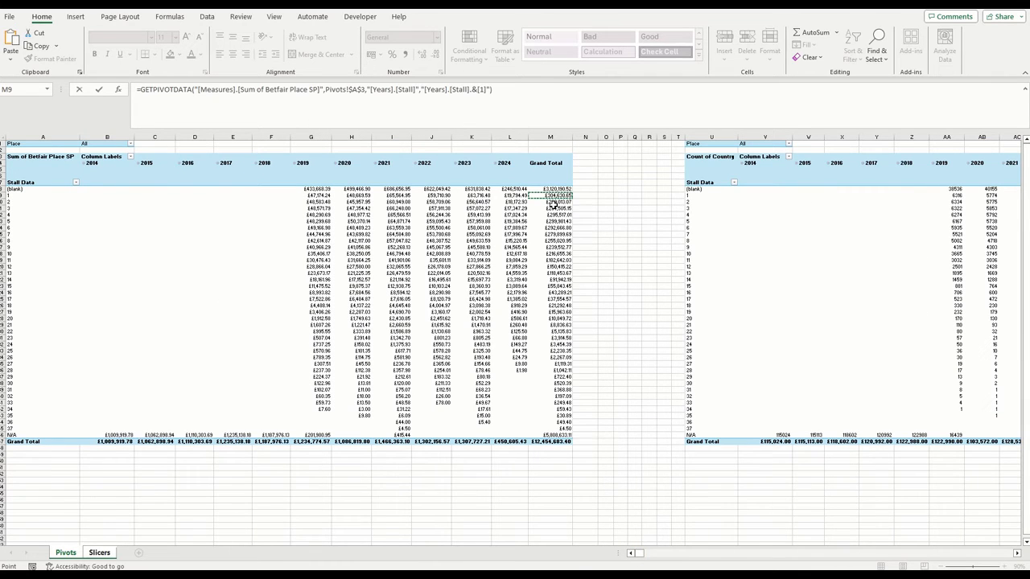
key(Return)
click(438, 207)
right_click(438, 208)
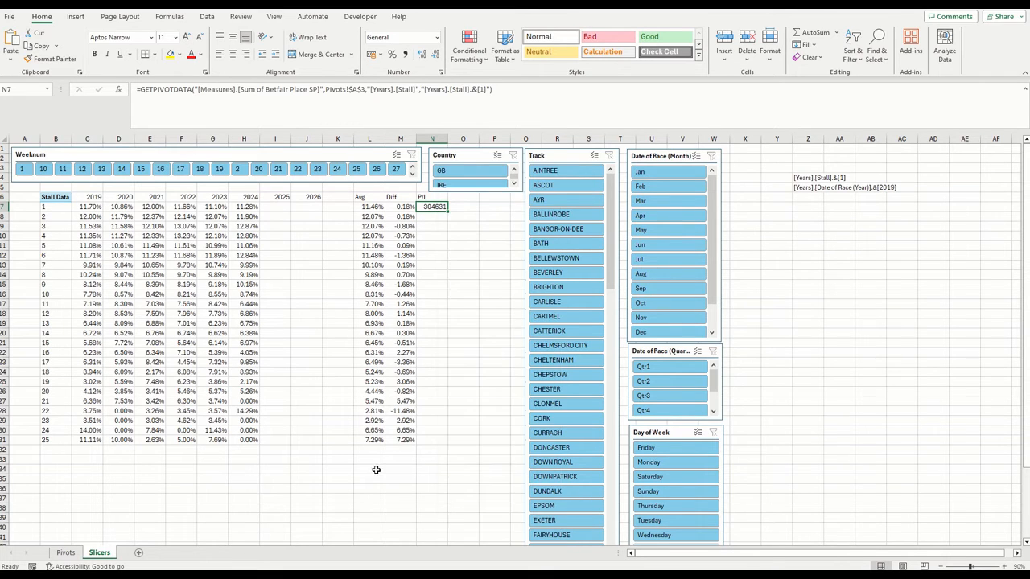
key(Escape)
Replace Sum of Betfair Place SP with Sum of Place Return as the value in the first PivotTable on Pivots
click(66, 552)
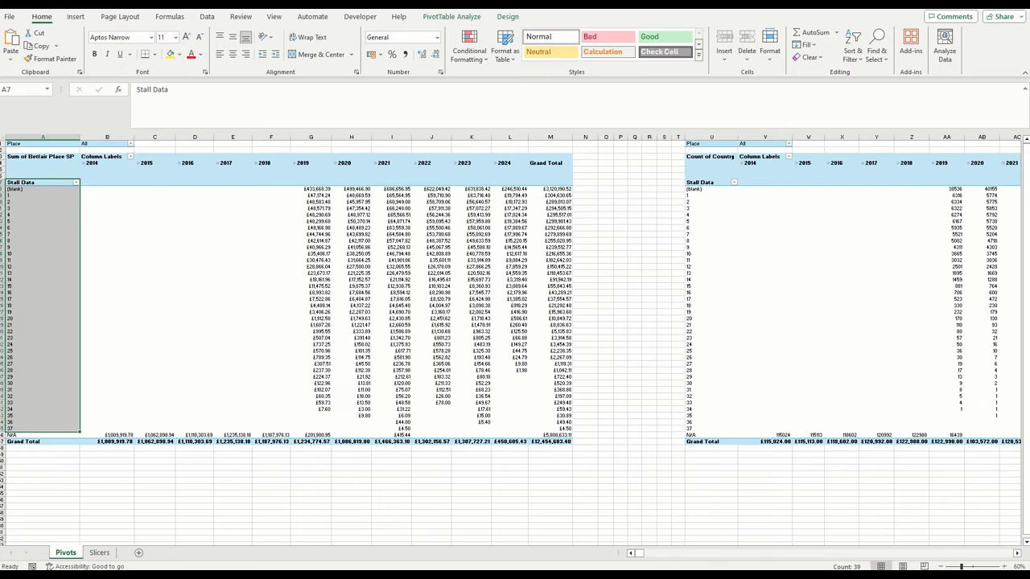
click(121, 181)
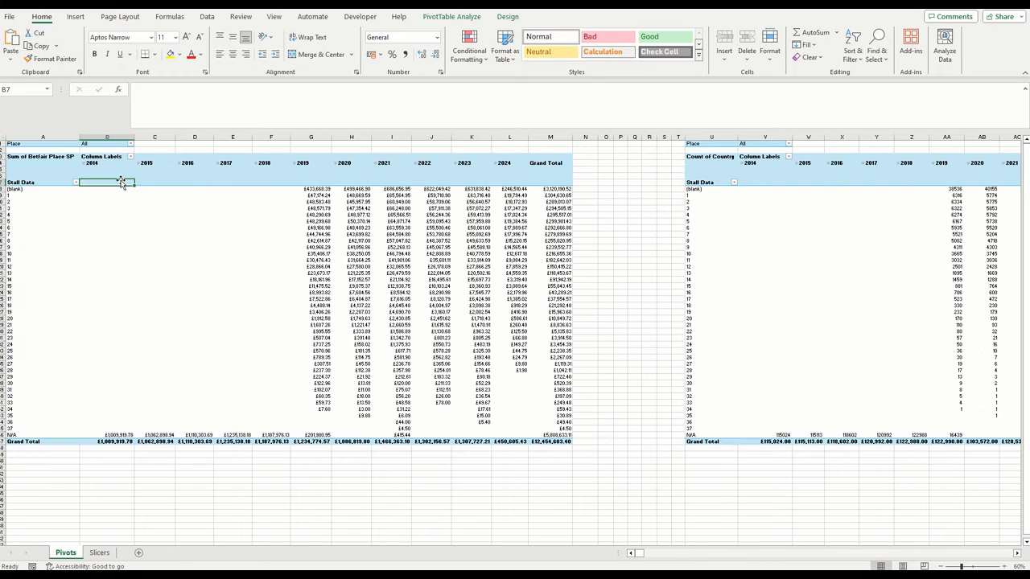
click(104, 163)
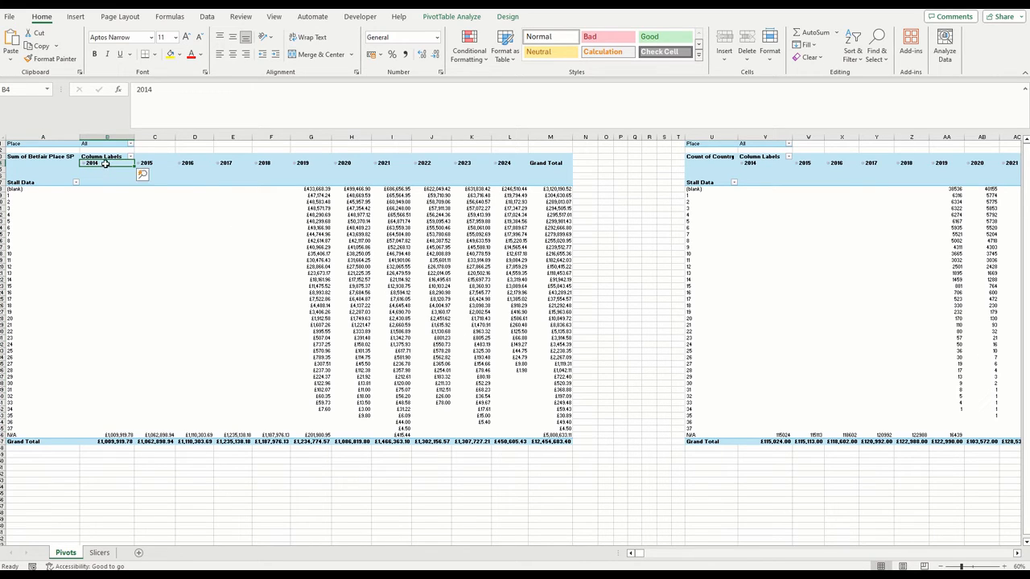
right_click(105, 163)
click(173, 507)
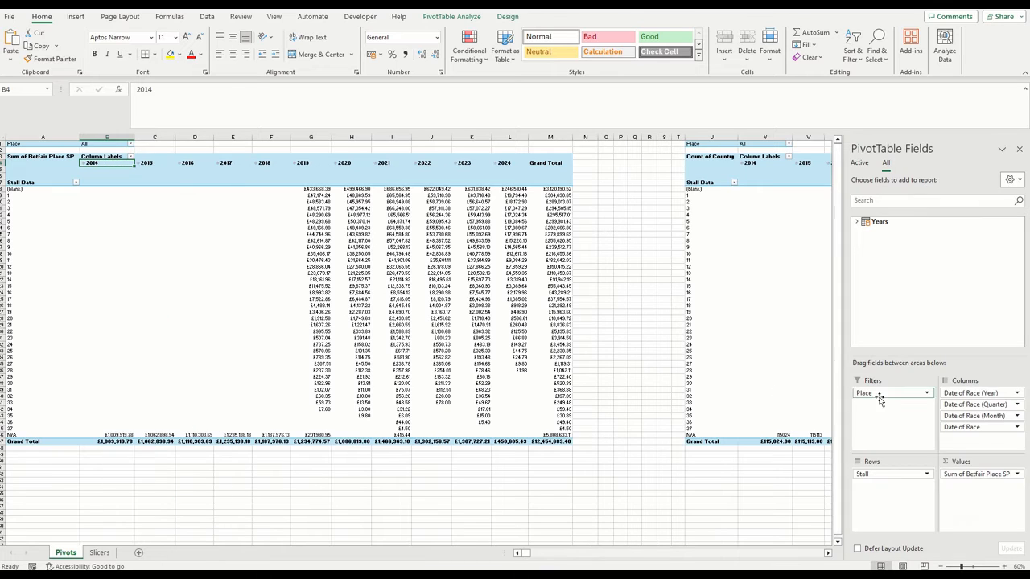
drag(978, 474, 853, 231)
click(856, 221)
drag(1021, 239, 1020, 305)
drag(909, 297, 1001, 522)
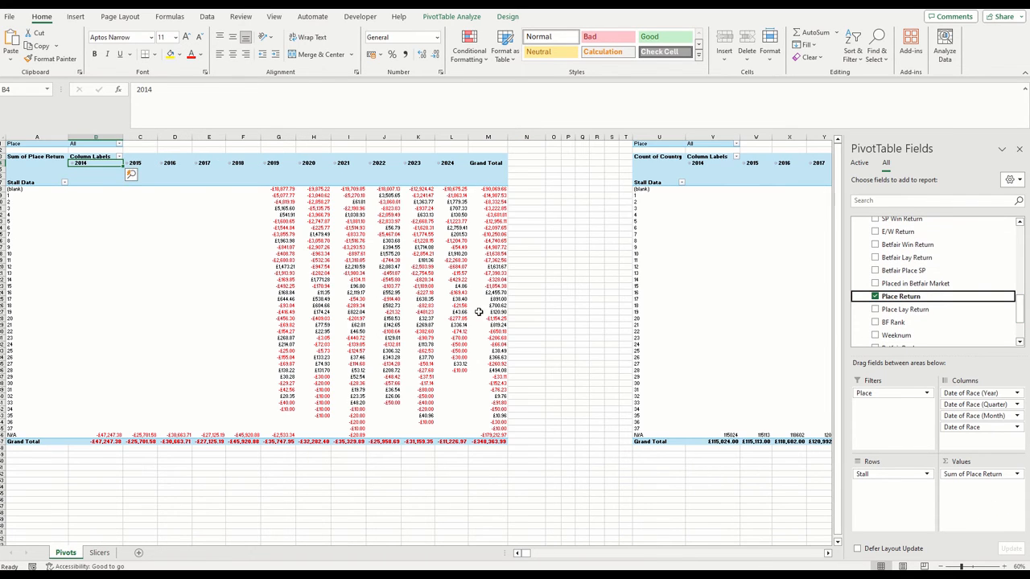
click(1020, 149)
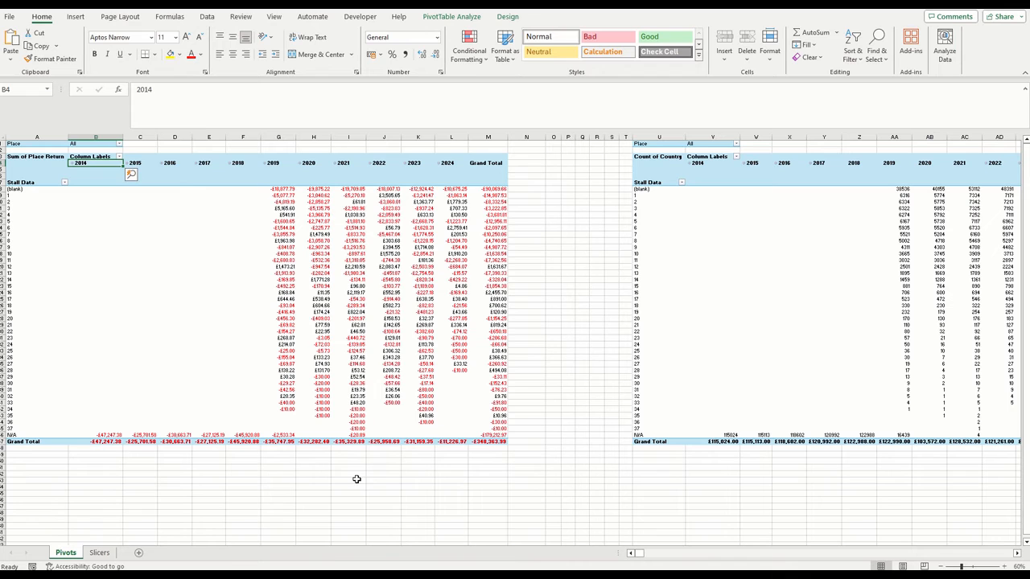
Overwrite N7 on Slicers with a GETPIVOTDATA link to stall 1's Grand Total in the Sum of Place Return PivotTable
click(99, 552)
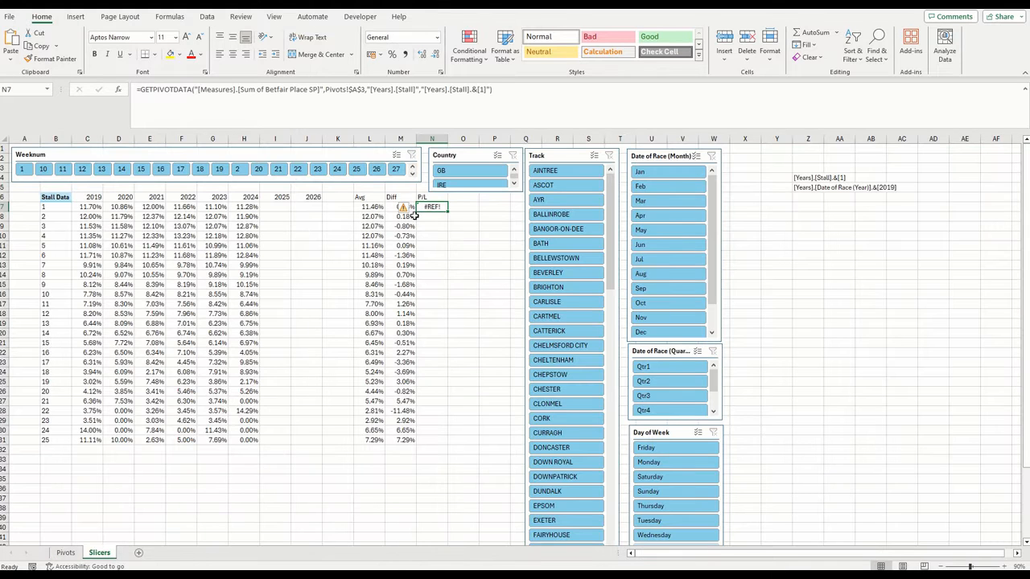
text(=)
click(66, 553)
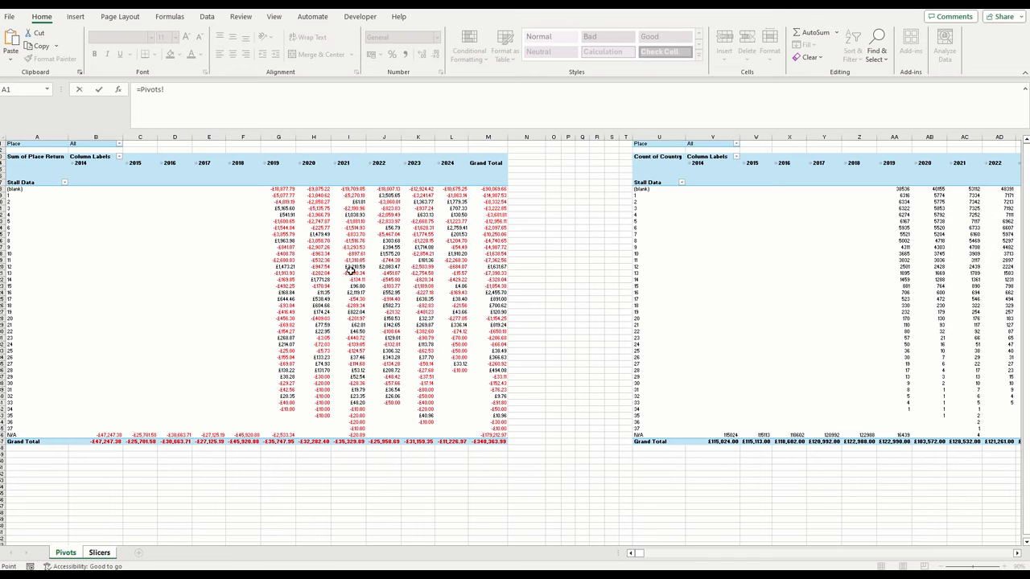
click(494, 196)
key(Return)
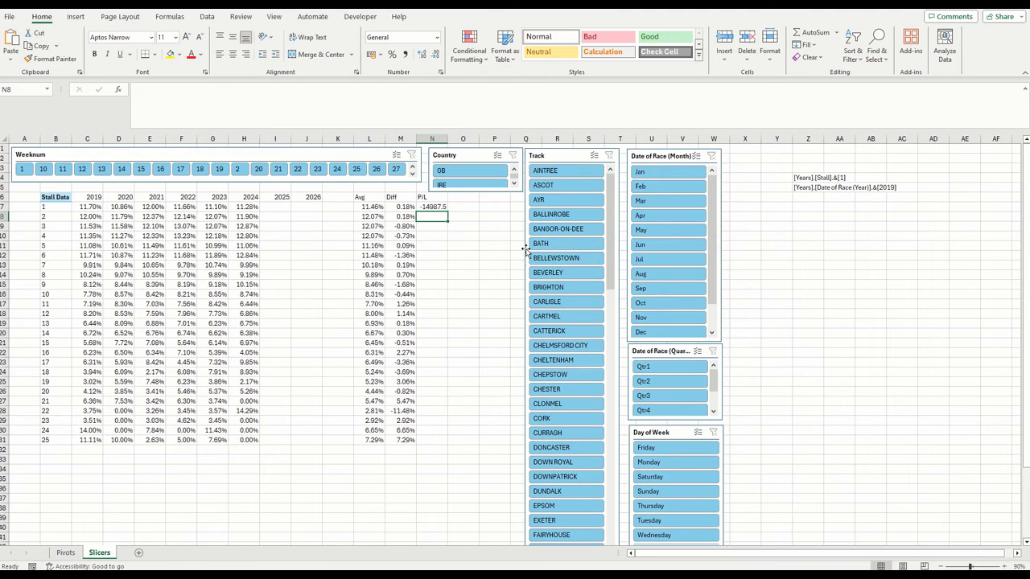
Copy the stall CONCATENATE formula text from helper cell Z4
click(435, 207)
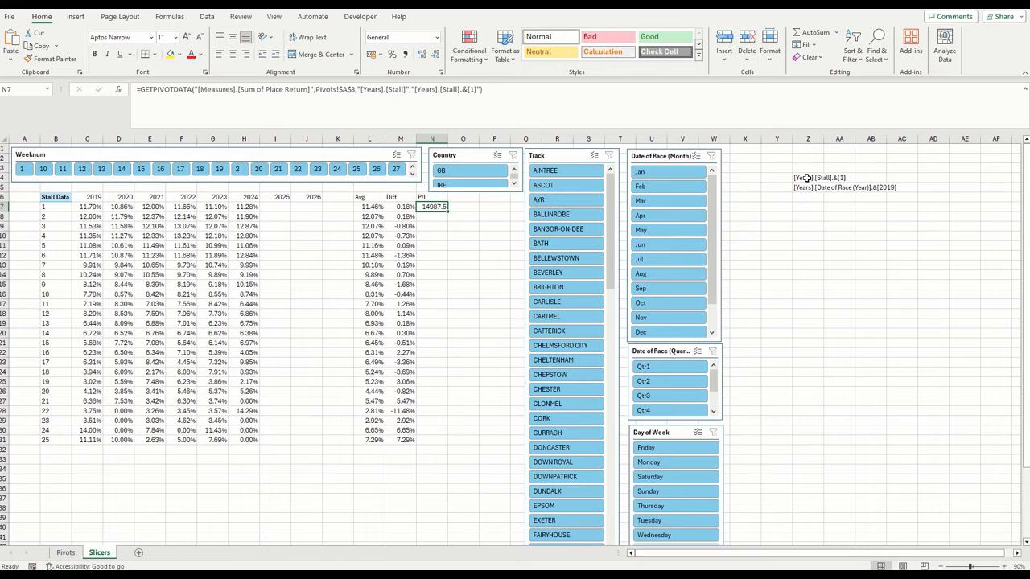
click(807, 178)
drag(395, 97, 27, 84)
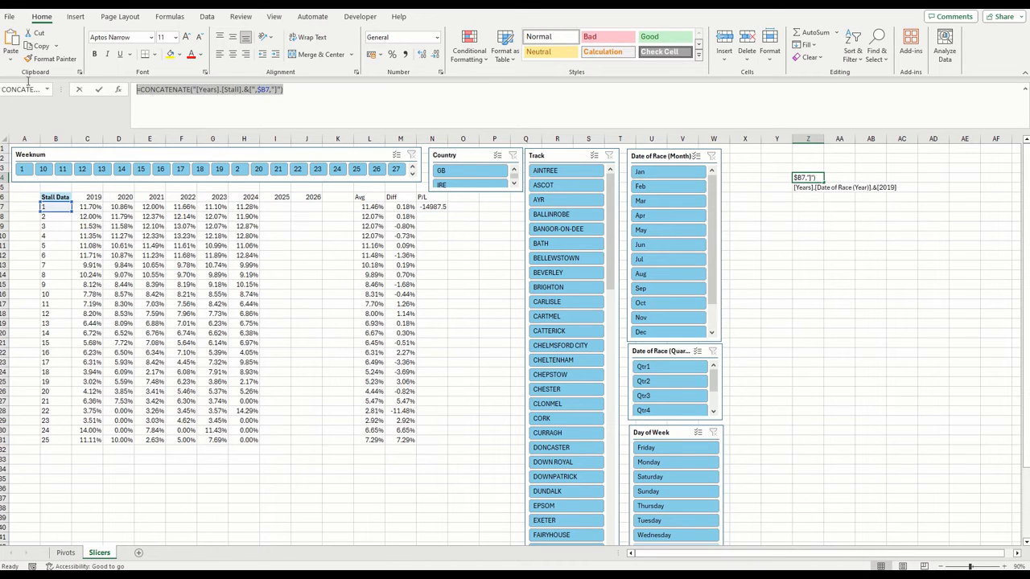
key(Escape)
Make the stall item in N7's GETPIVOTDATA formula dynamic by replacing it with CONCATENATE("[Years].[Stall].&[",$B7,"]")
click(428, 207)
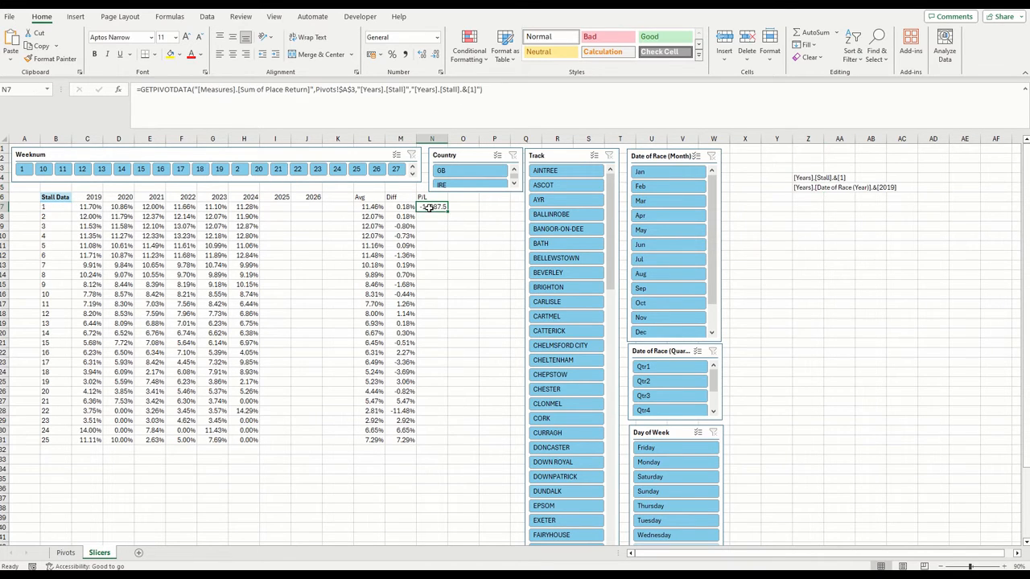
click(165, 96)
click(119, 89)
key(Tab)
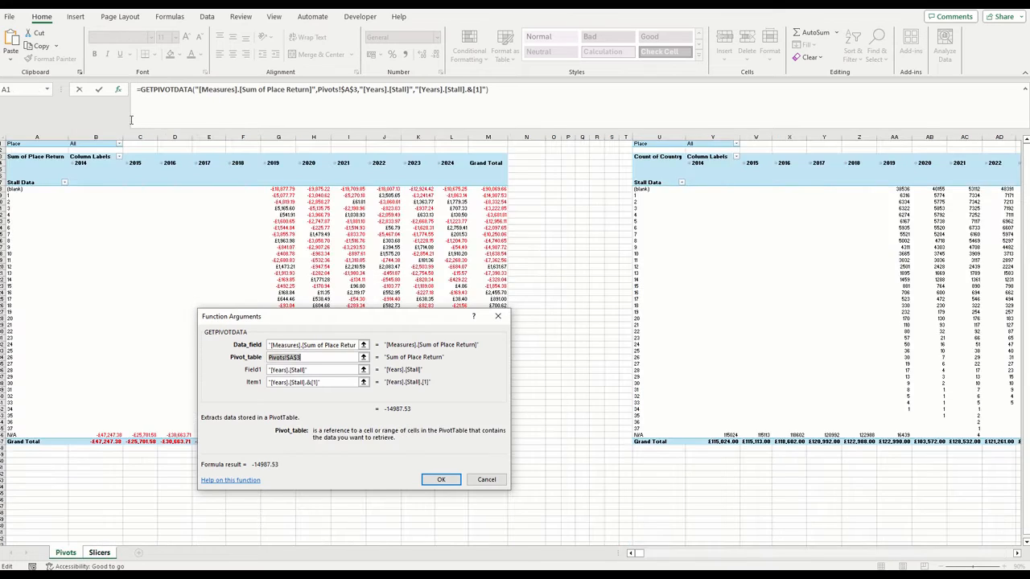
key(Tab)
key(Tab)
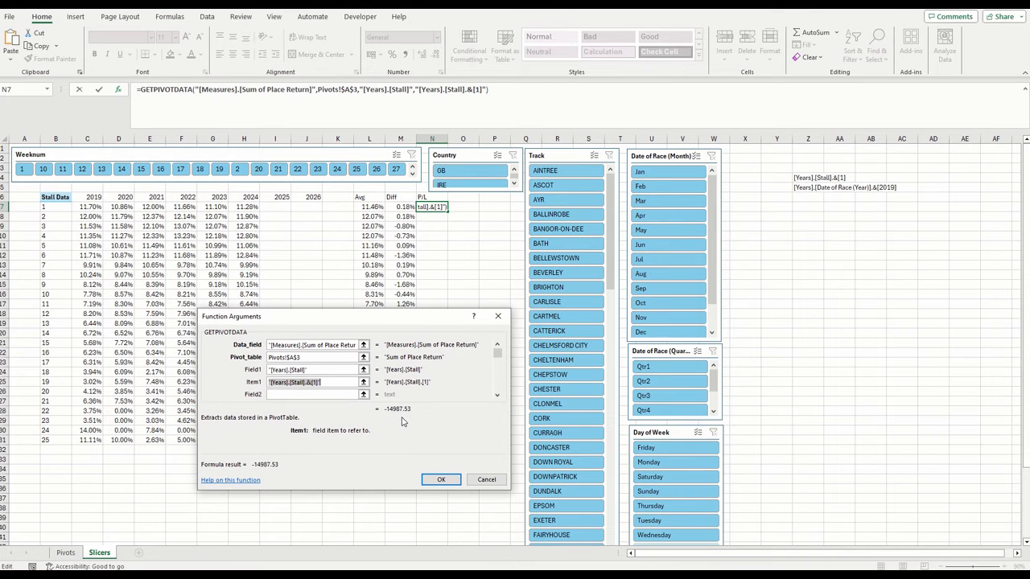
key(ctrl+v)
key(Home)
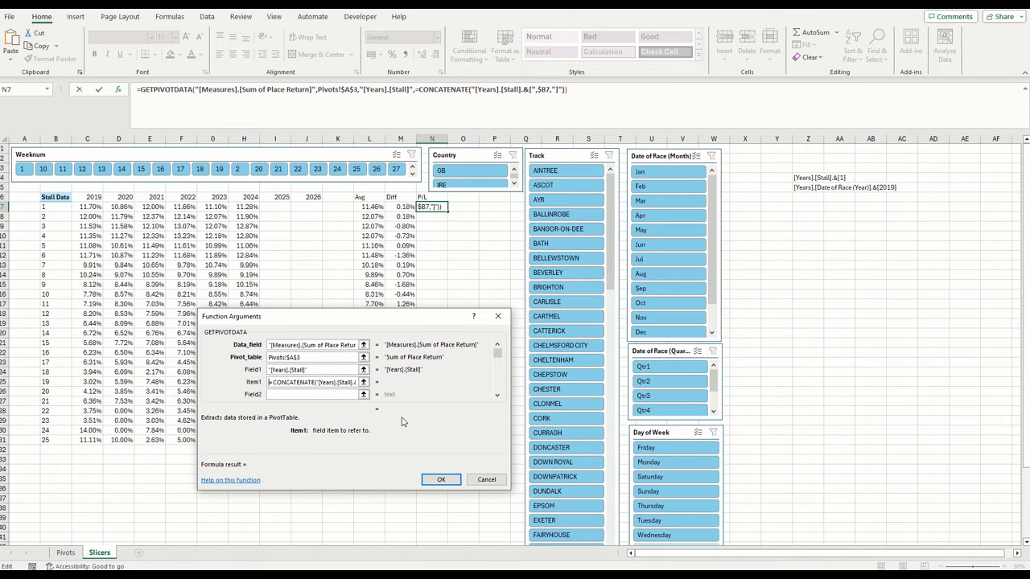
key(Delete)
key(Return)
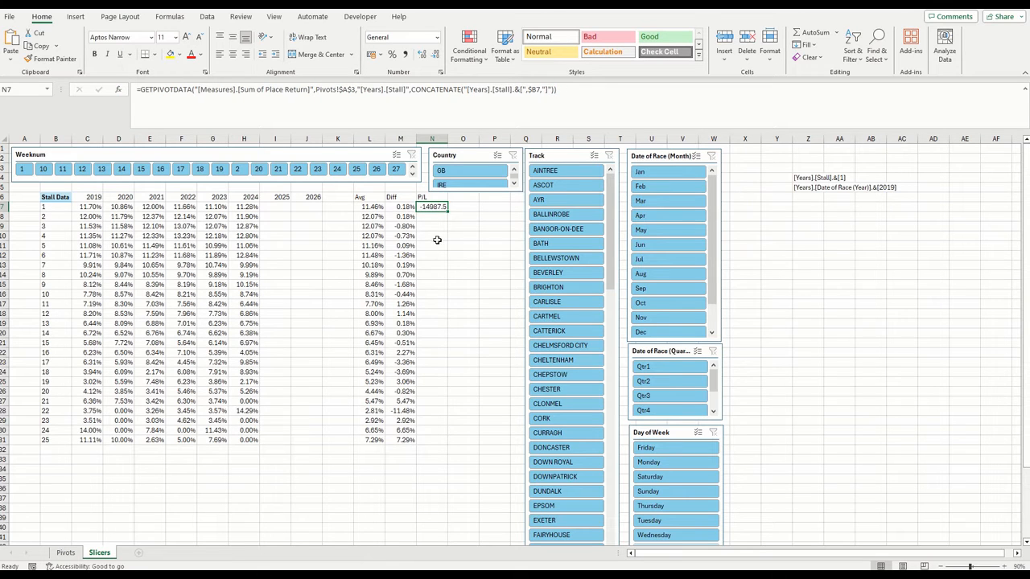
Fill the N7 formula down to N31 and format the range as Currency in pounds with negative values in red
drag(446, 212, 430, 444)
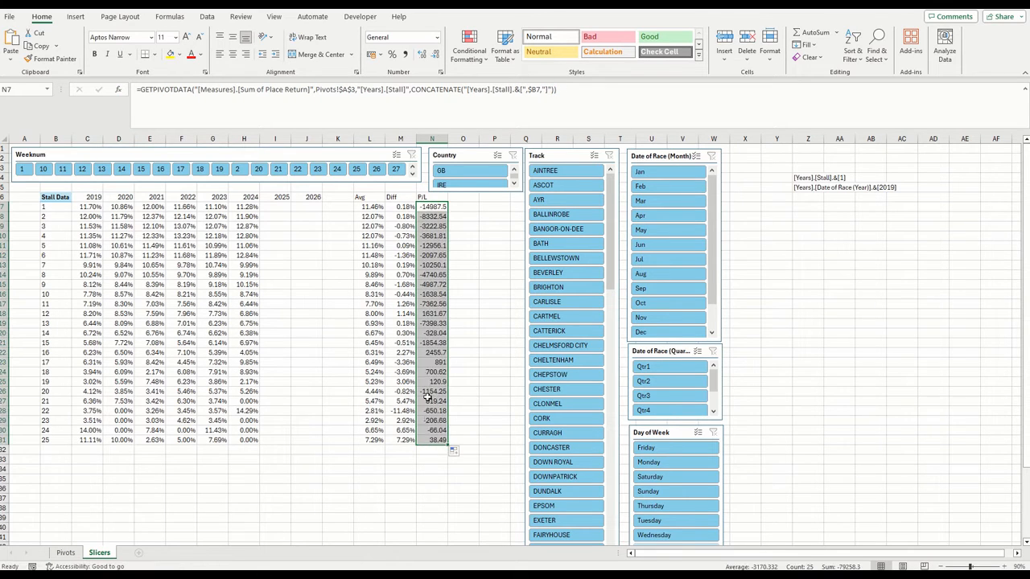
right_click(425, 371)
click(470, 299)
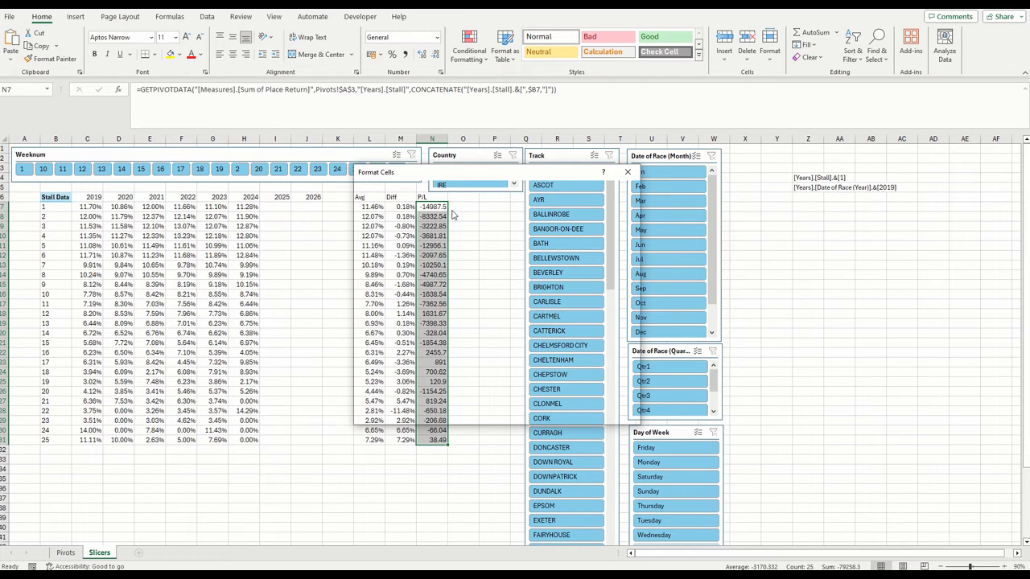
drag(453, 180, 643, 178)
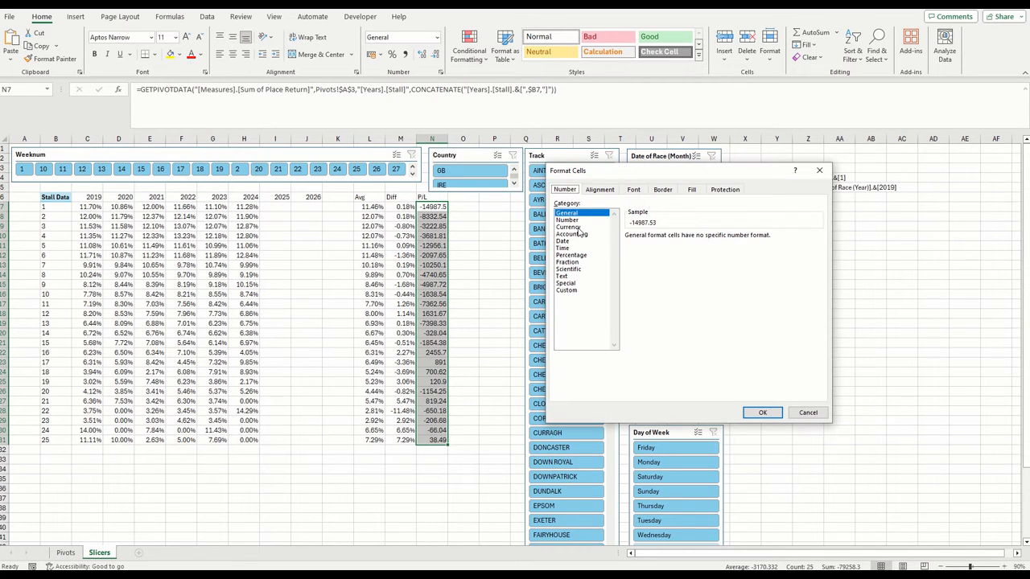
click(570, 228)
double_click(646, 293)
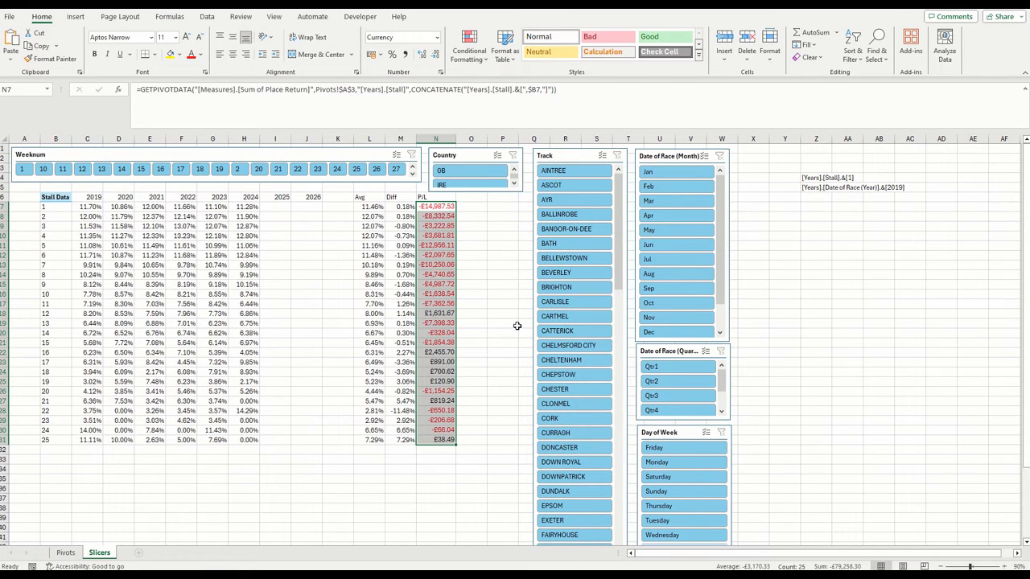
Enter =TODAY() in cell Y1 of the Slicers sheet
click(438, 207)
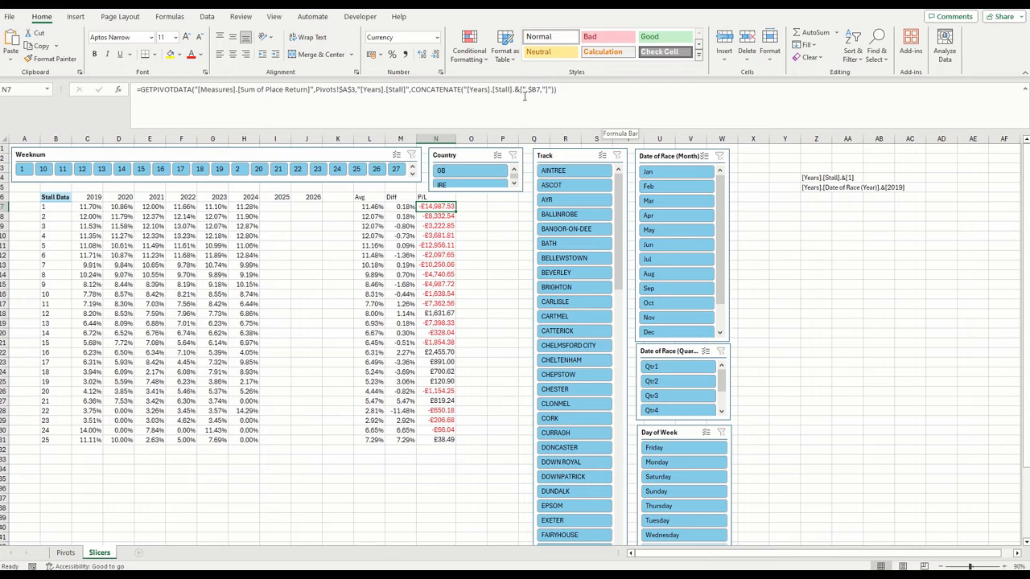
click(591, 91)
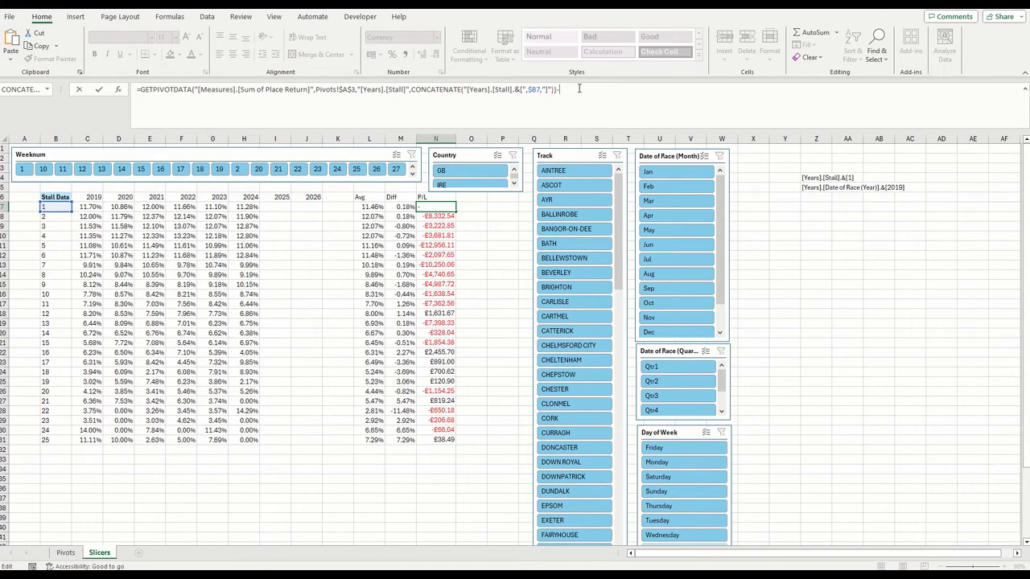
click(785, 148)
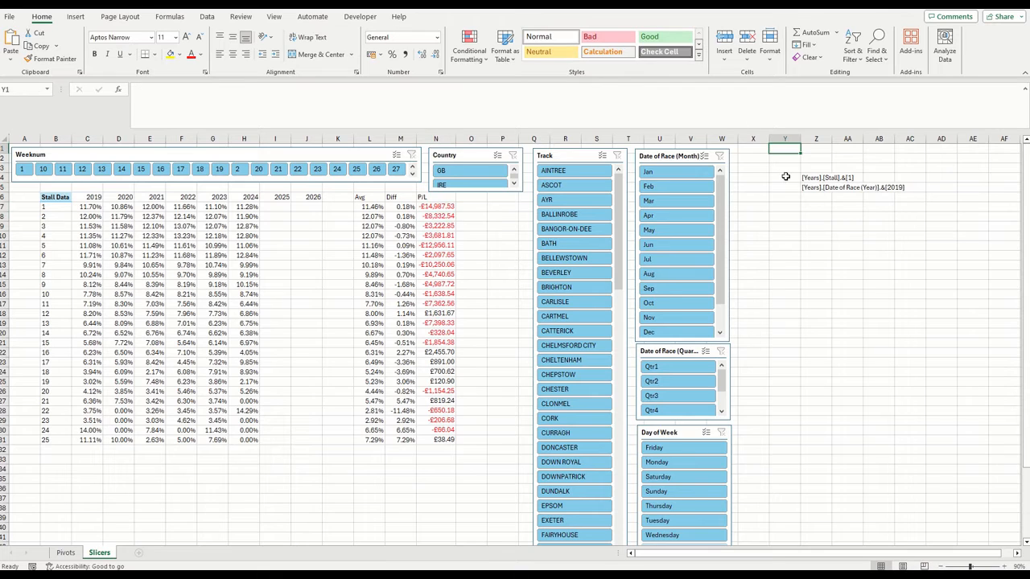
text(=today)
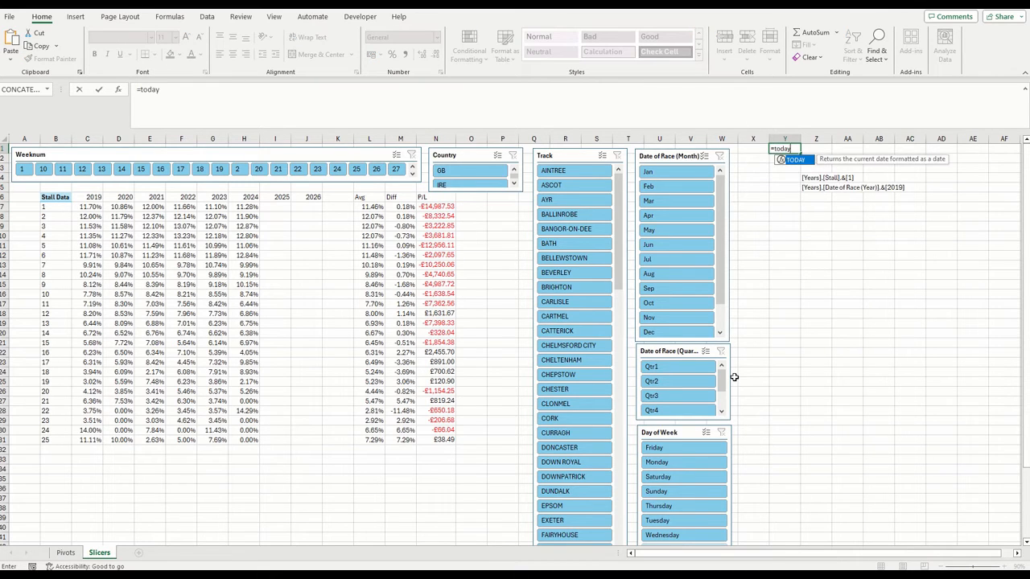
text(())
key(Return)
Derive the year in Y2 with YEAR and the week number in Y3 with WEEKNUM, both from the date in Y1
text(=ye)
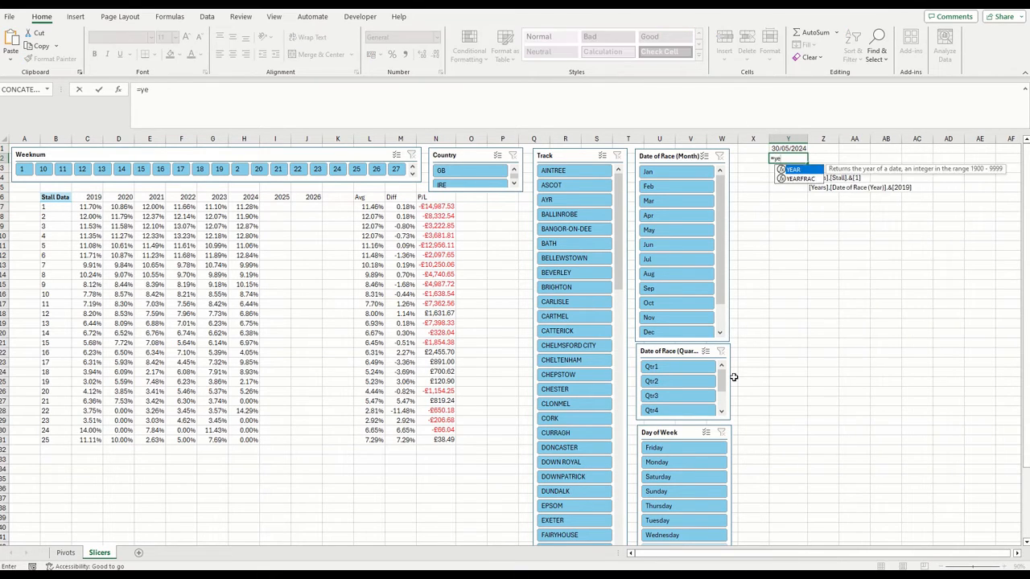
text(ar()
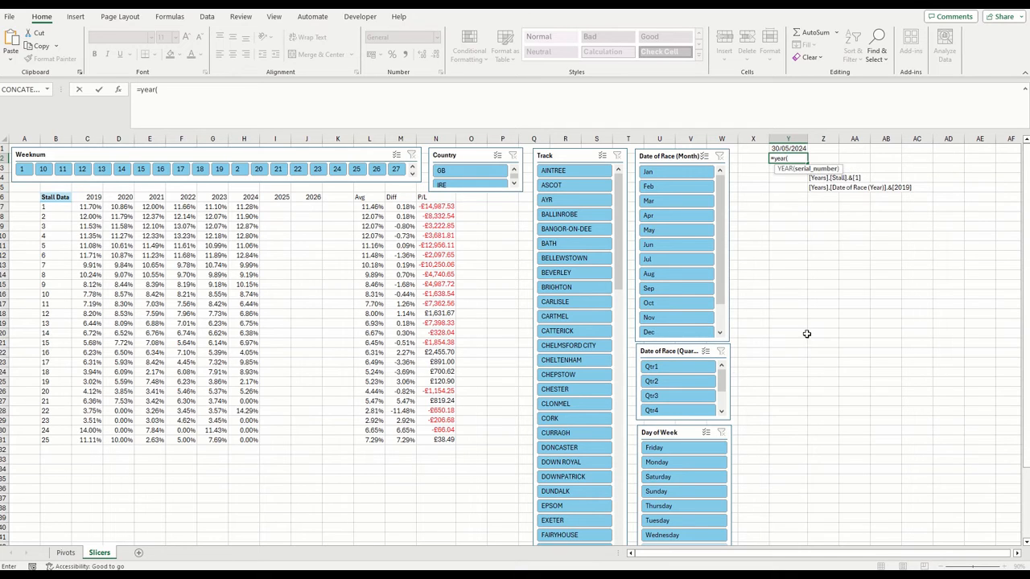
click(790, 149)
key(Return)
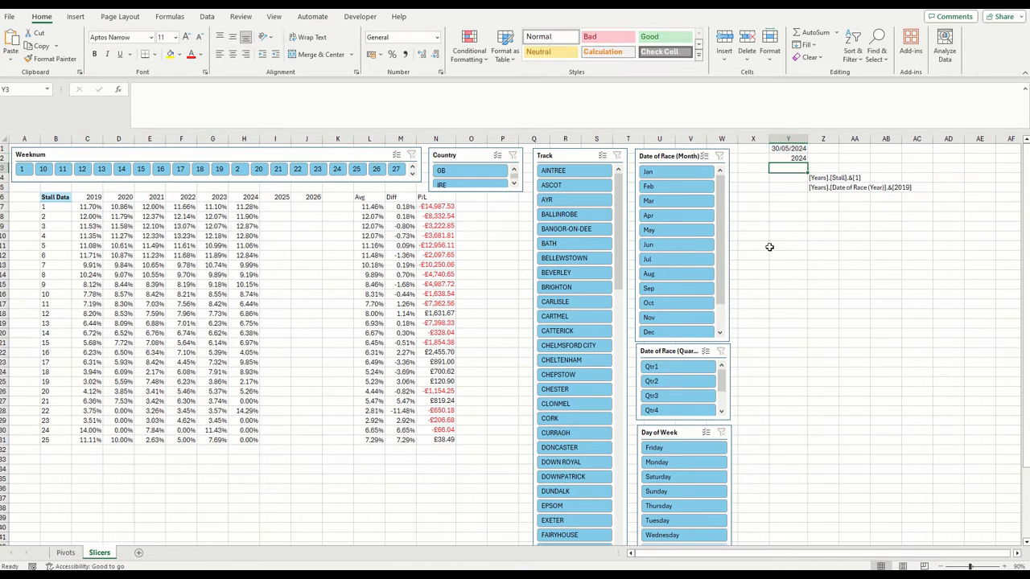
text(=weeknum()
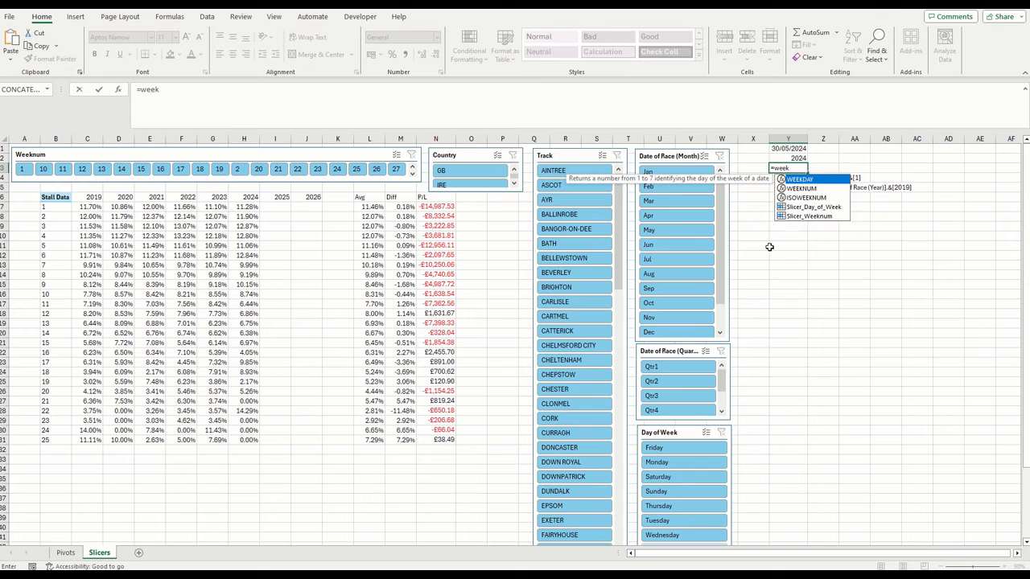
click(790, 150)
key(Return)
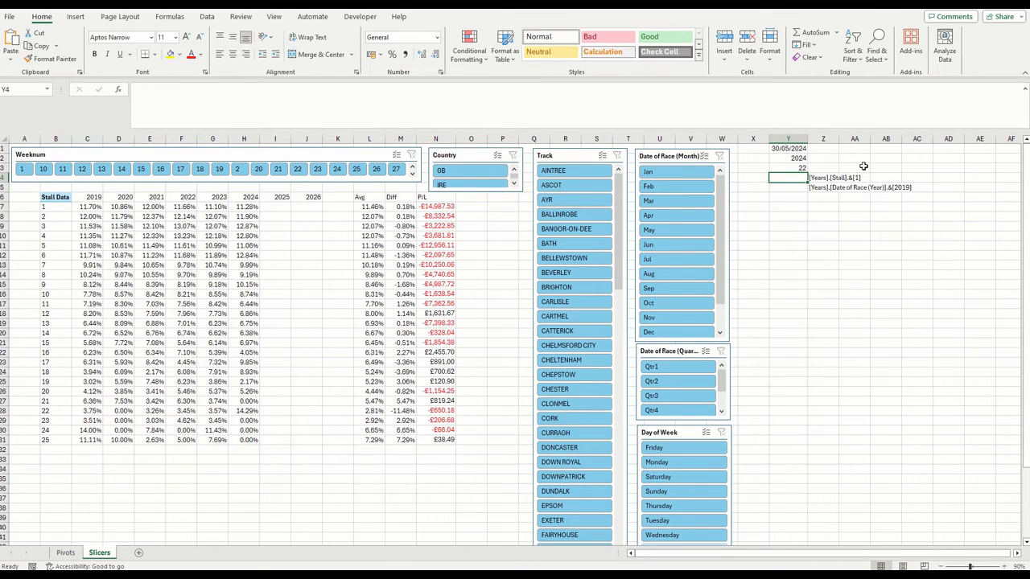
Label X1:X3 as Date, Year and Weeknum, and move the two CONCATENATE helper cells from Z4:Z5 to AB4:AB5
click(763, 150)
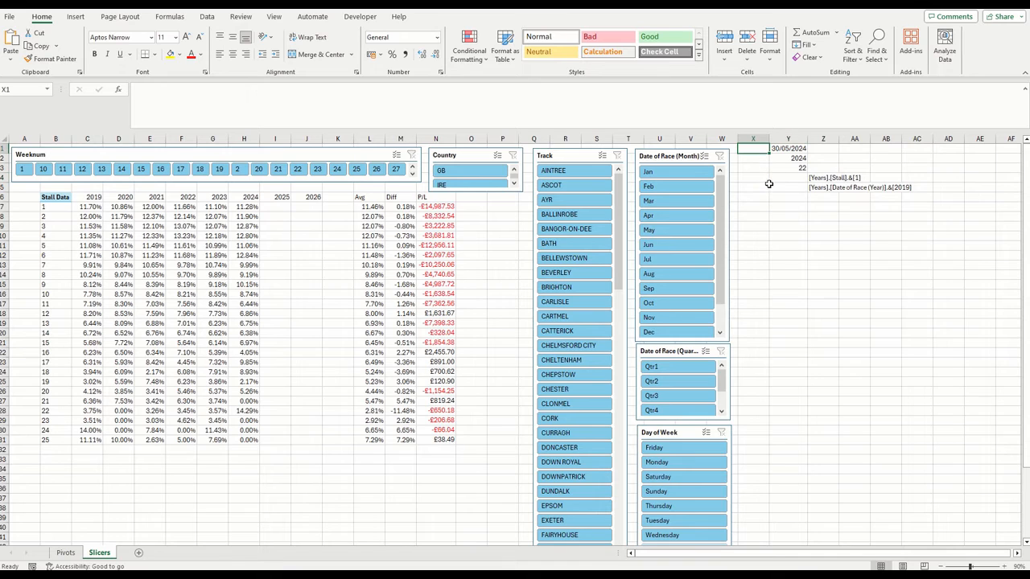
text(Date)
key(Return)
text(Year)
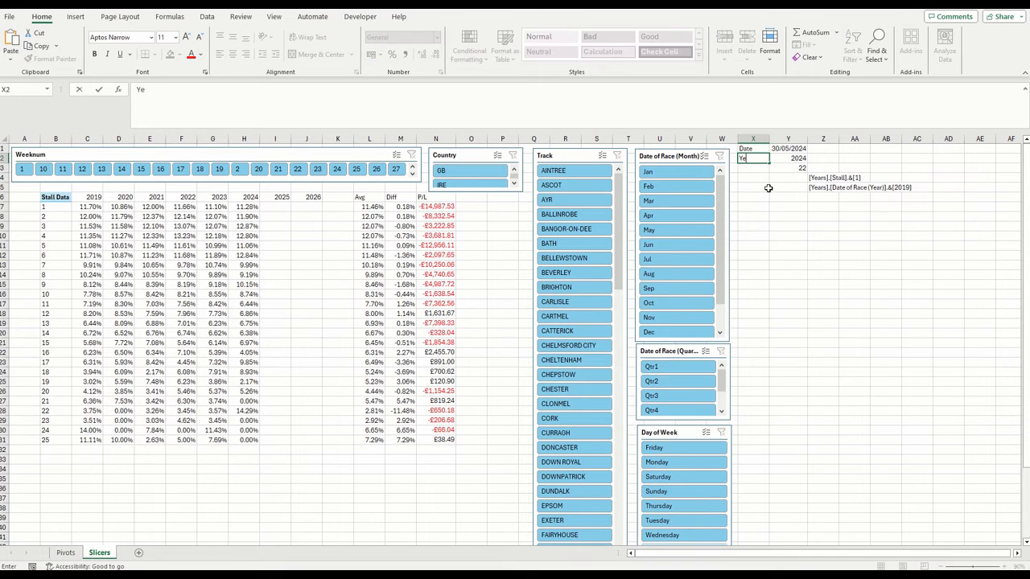
key(Return)
text(Weeknu)
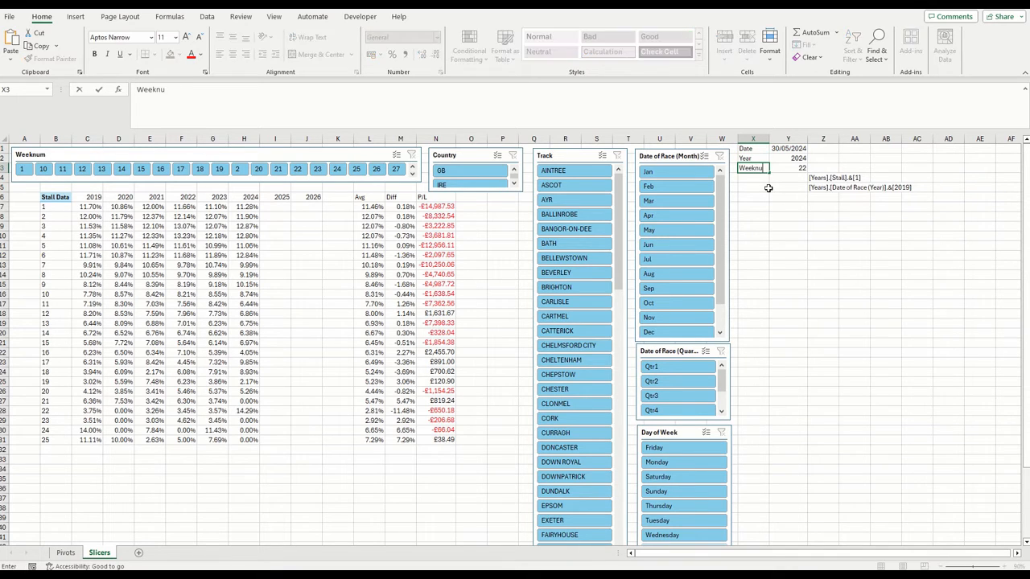
text(m)
click(824, 246)
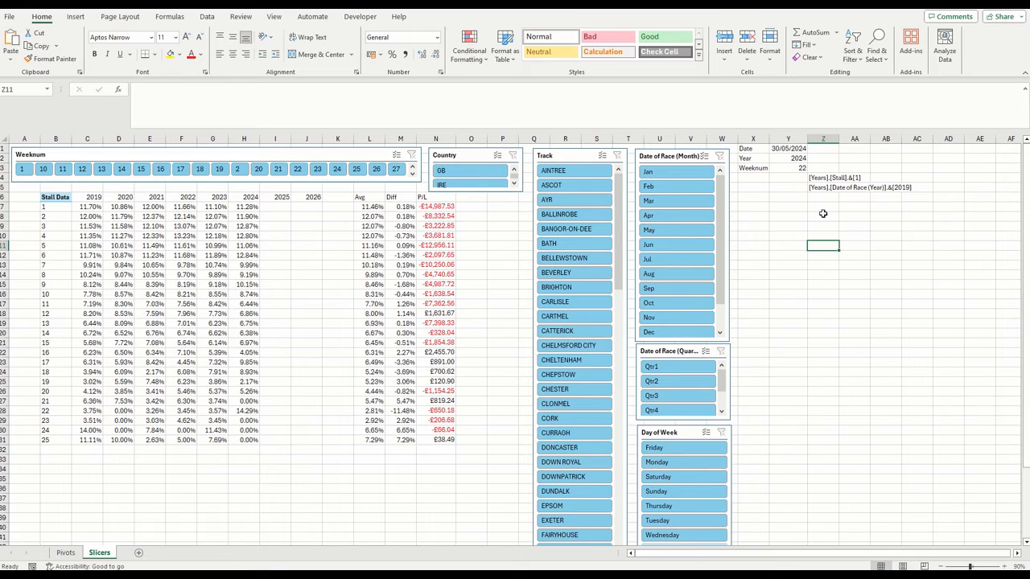
drag(824, 177, 886, 193)
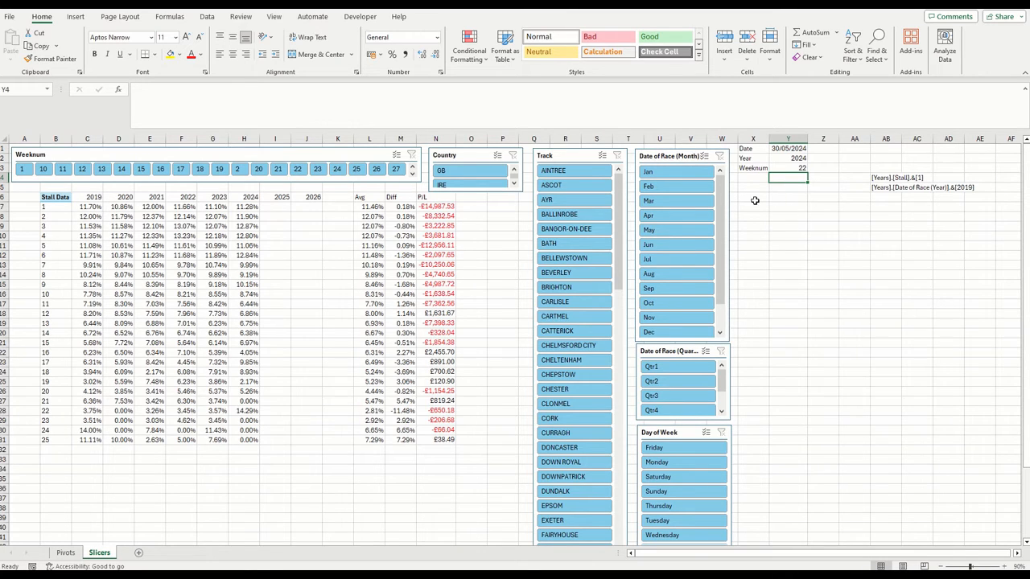
Extend N7's formula to subtract stall 1's 2024 value from the Sum of Place Return PivotTable on Pivots
click(446, 206)
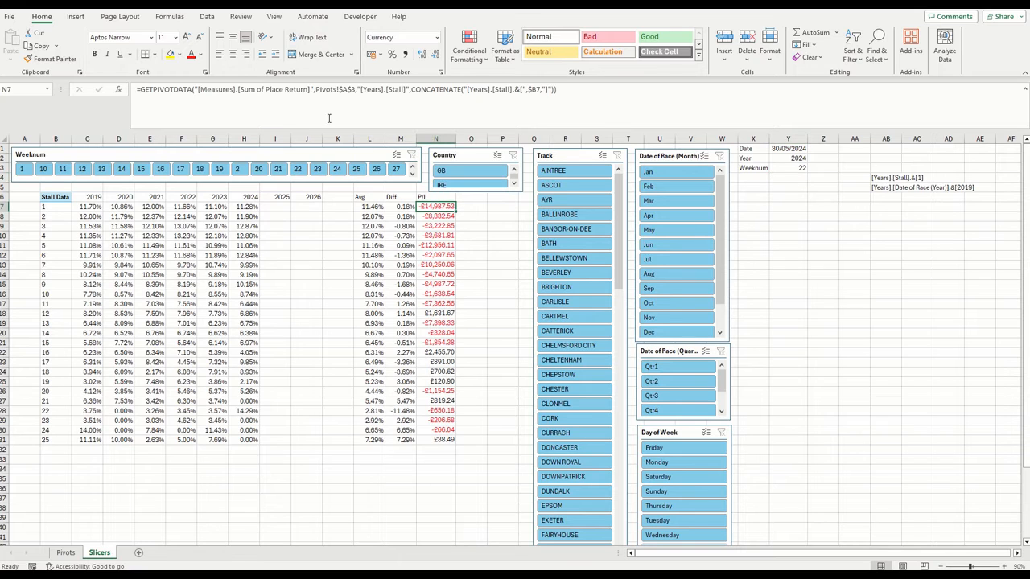
click(626, 91)
text(-)
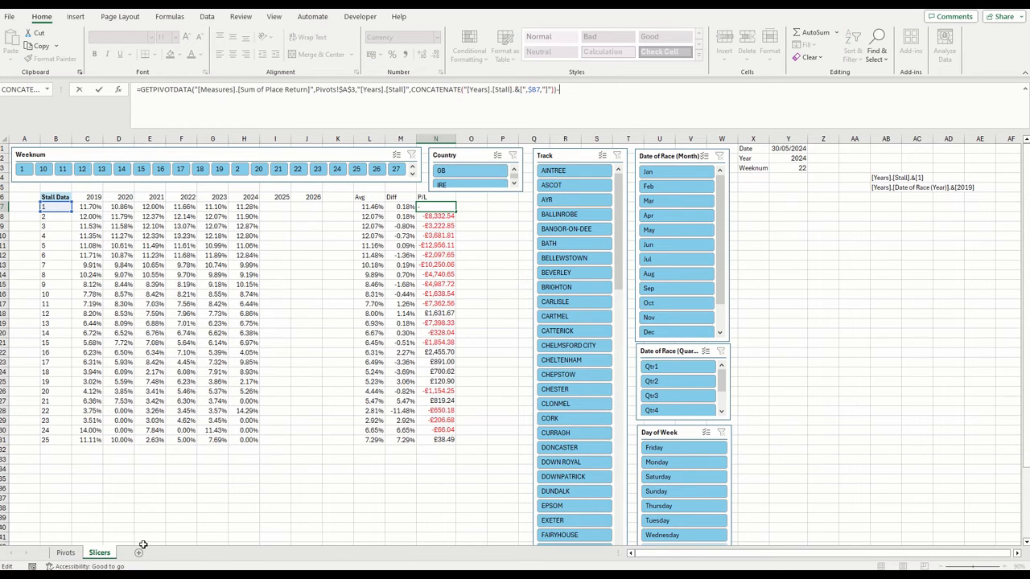
click(65, 553)
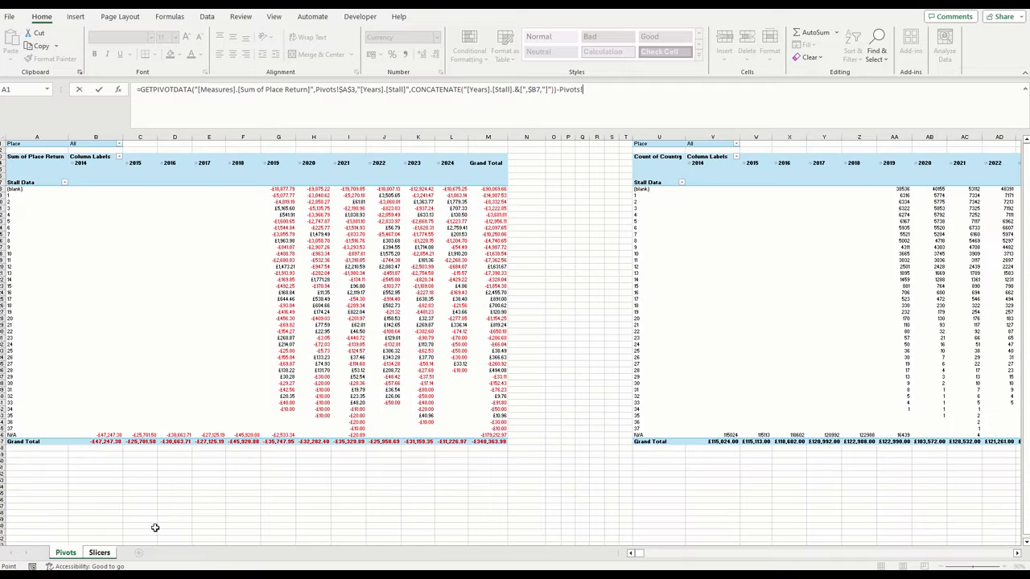
click(457, 195)
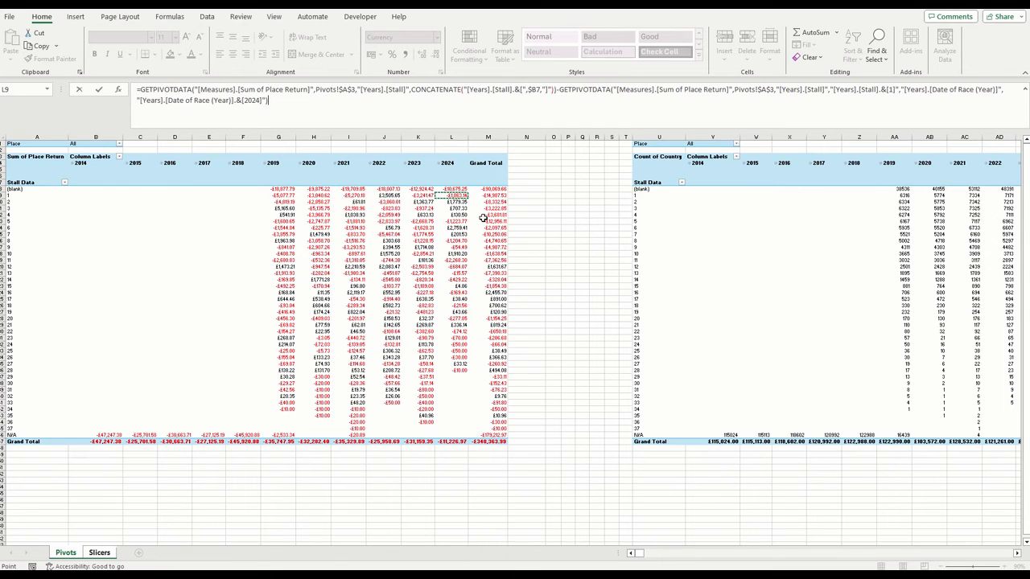
key(Return)
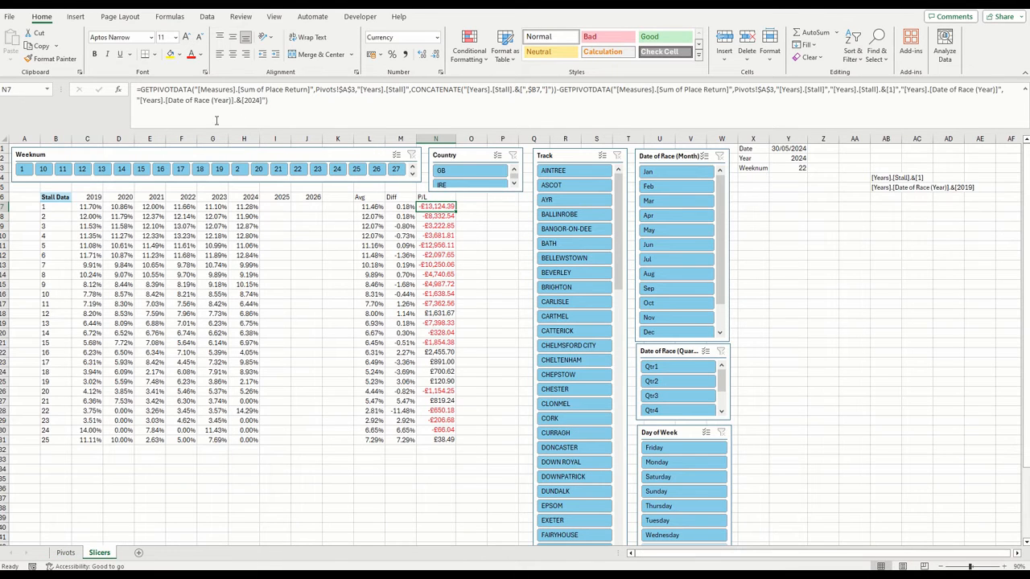
click(564, 96)
click(121, 89)
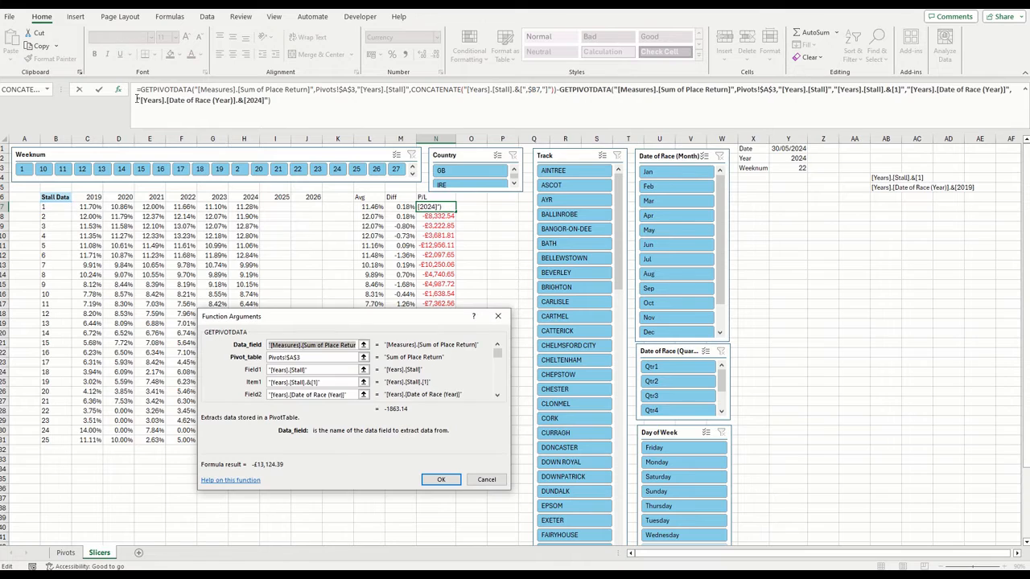
click(441, 479)
click(885, 178)
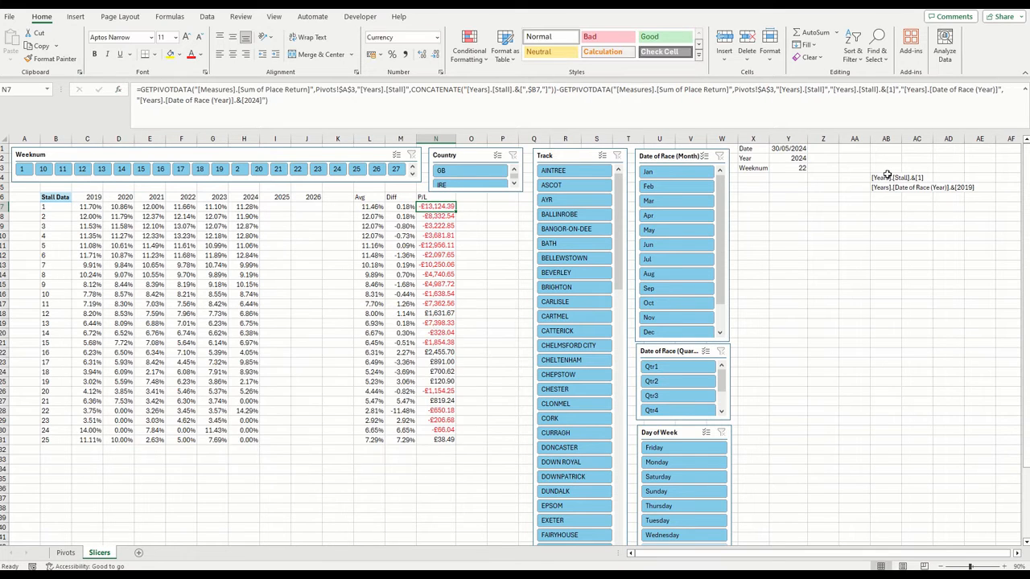
key(ctrl+c)
click(436, 207)
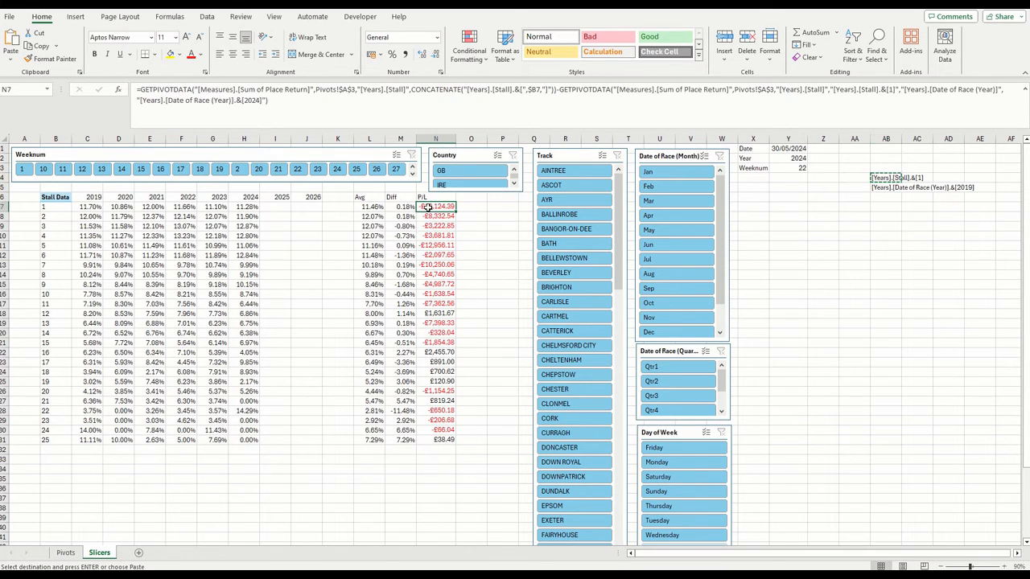
click(563, 97)
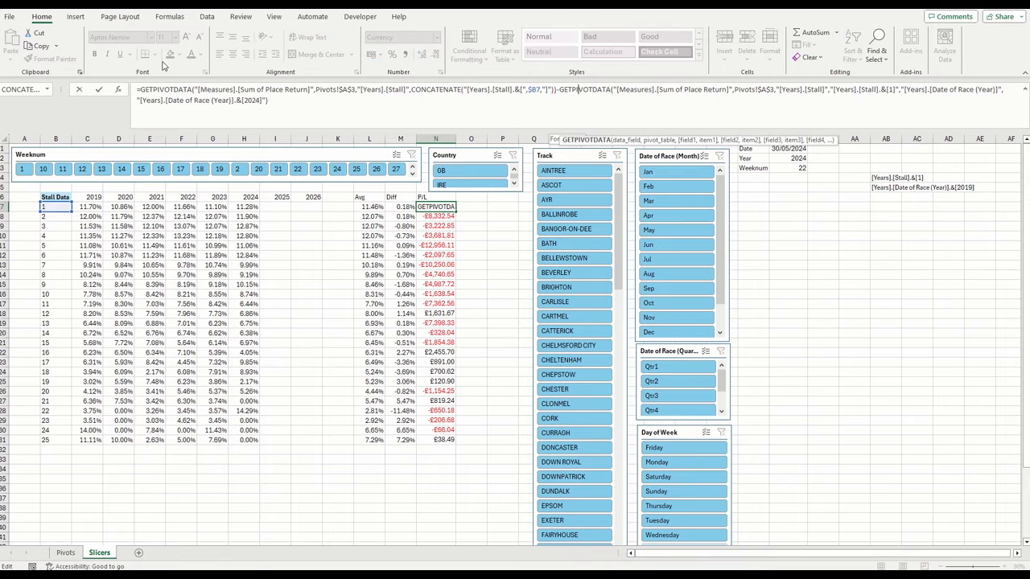
click(119, 89)
click(330, 385)
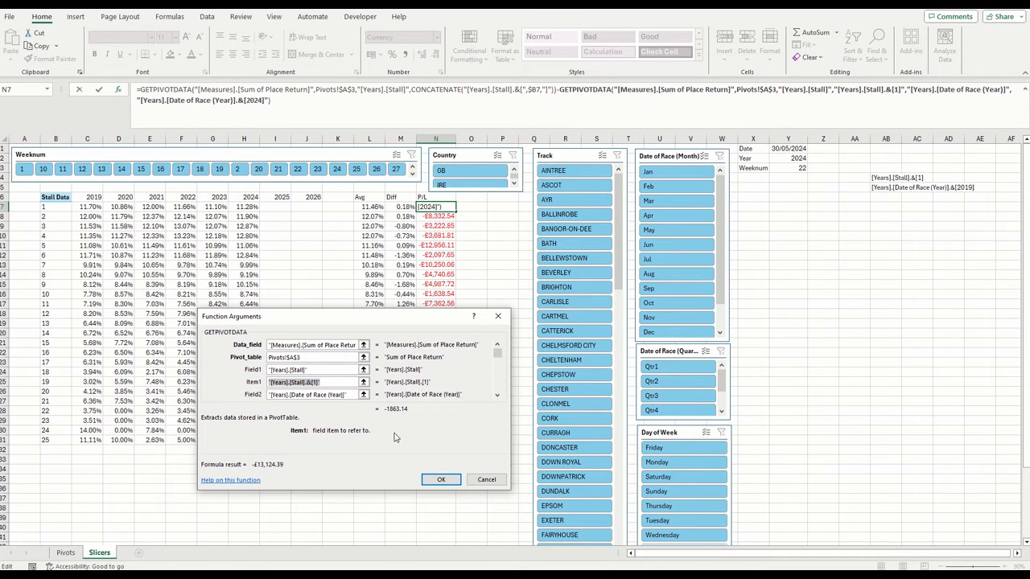
click(483, 479)
Copy the stall CONCATENATE formula text from helper cell AB4
click(872, 178)
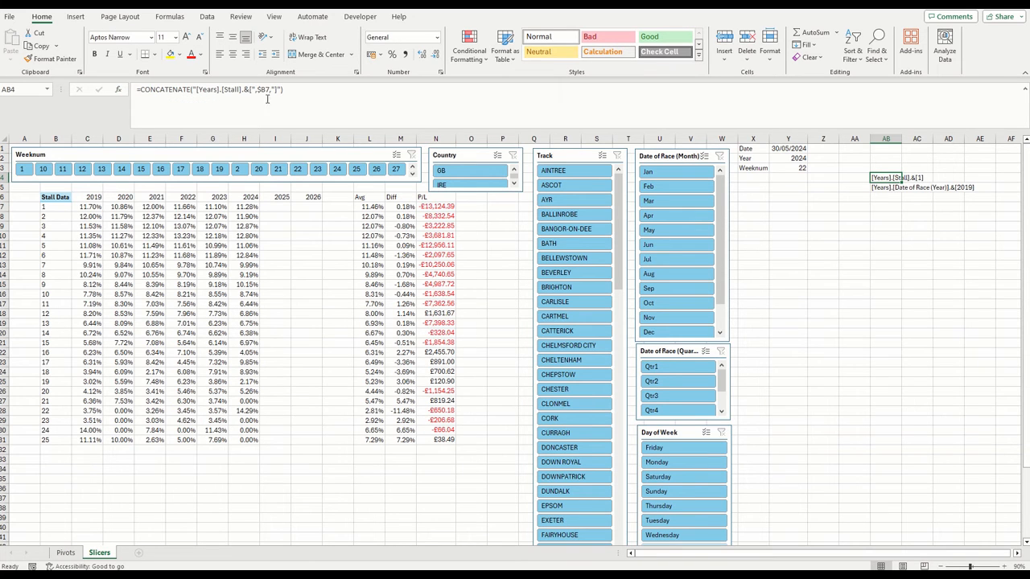
drag(320, 93, 103, 76)
key(ctrl+c)
key(Return)
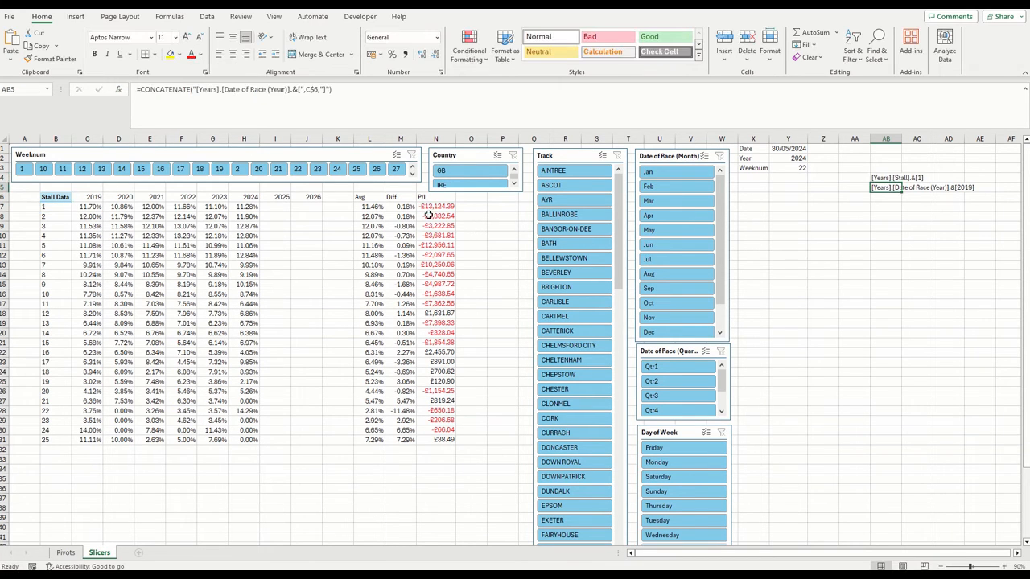
Replace the fixed stall 1 item in N7's second GETPIVOTDATA with the copied stall CONCATENATE formula
click(430, 208)
click(579, 89)
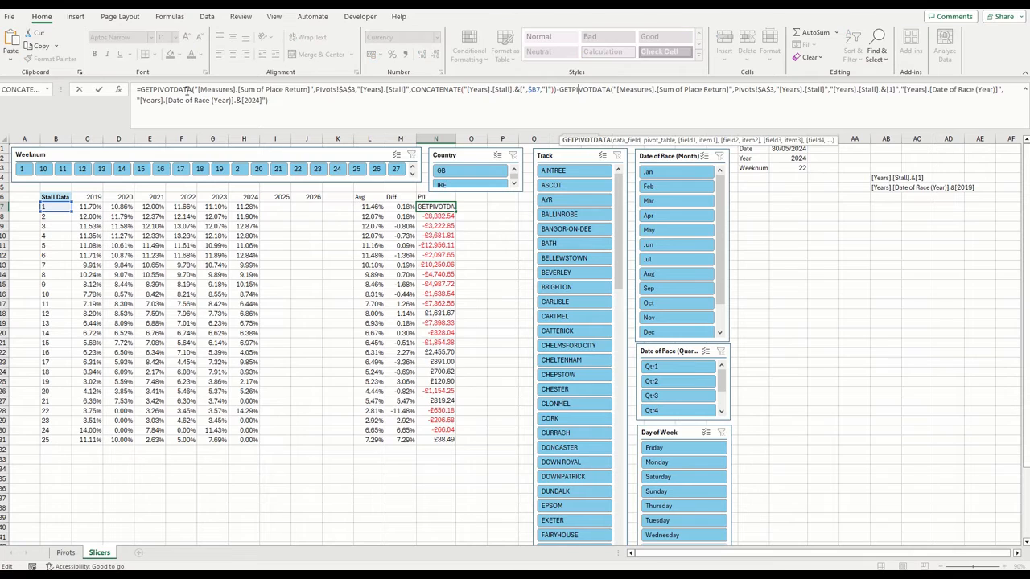
click(118, 89)
key(Tab)
key(Tab)
key(Tab)
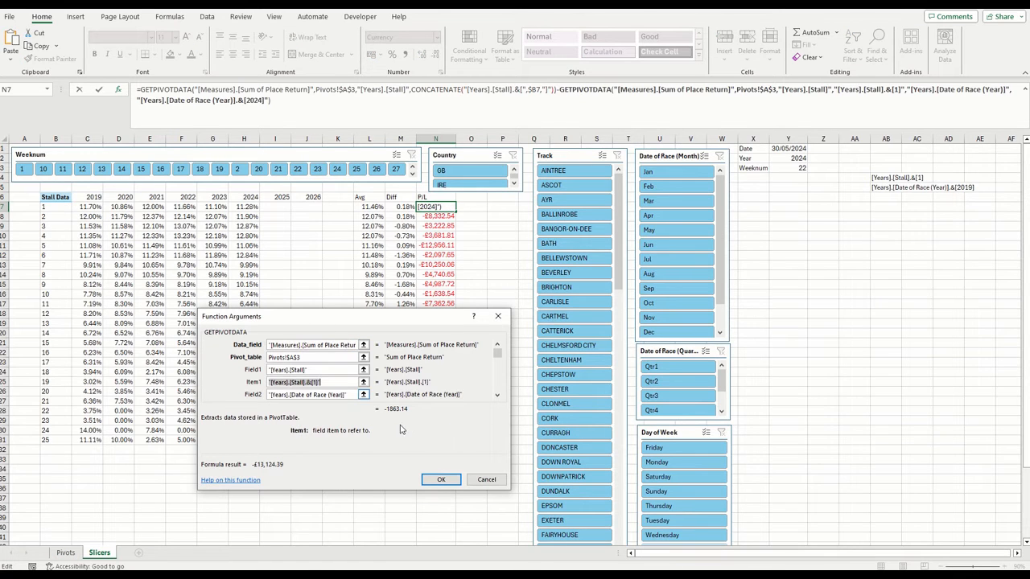
key(ctrl+v)
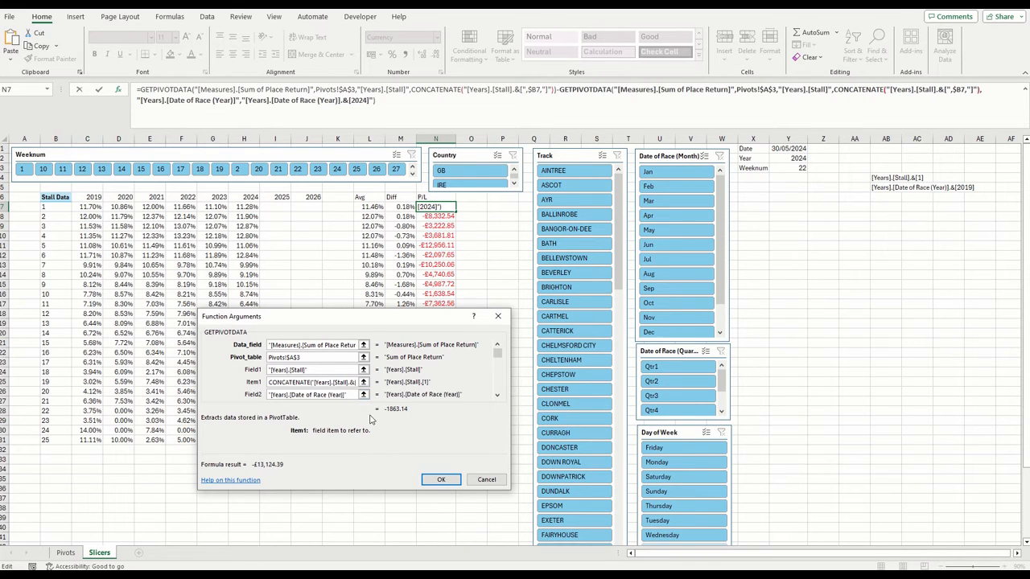
click(448, 483)
Copy the year CONCATENATE formula text from helper cell AB5
click(884, 188)
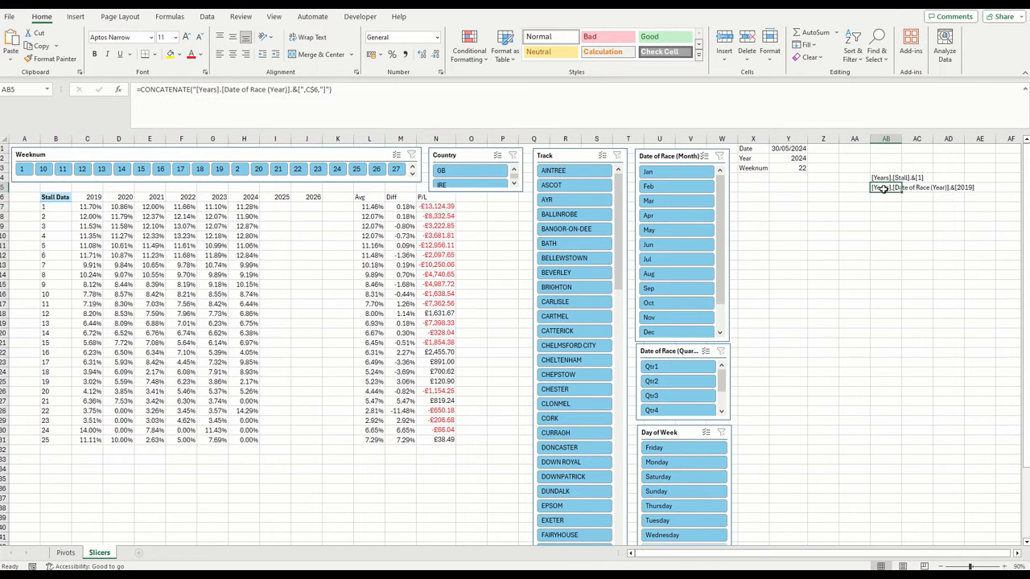
drag(375, 89, 137, 89)
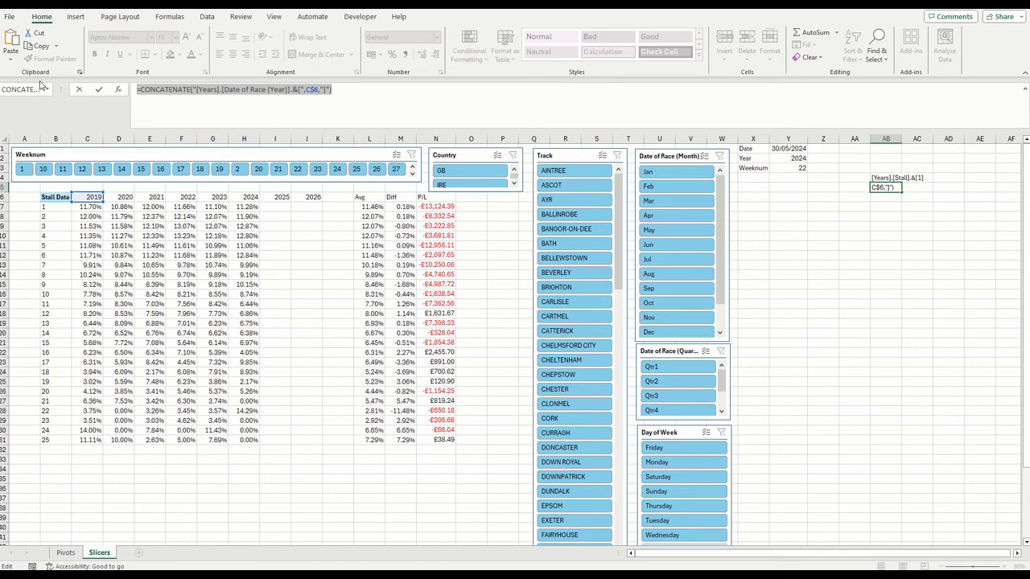
key(Return)
Replace the fixed 2024 item in N7's second GETPIVOTDATA with the copied year CONCATENATE, without its leading equals sign
click(435, 207)
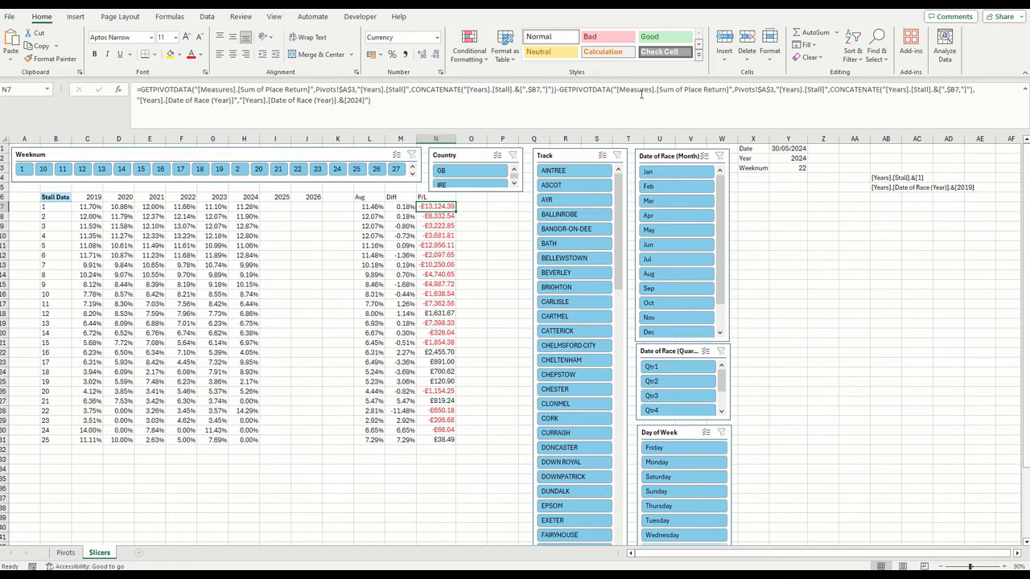
click(595, 92)
click(120, 92)
key(Tab)
key(Tab)
key(Tab)
key(Tab)
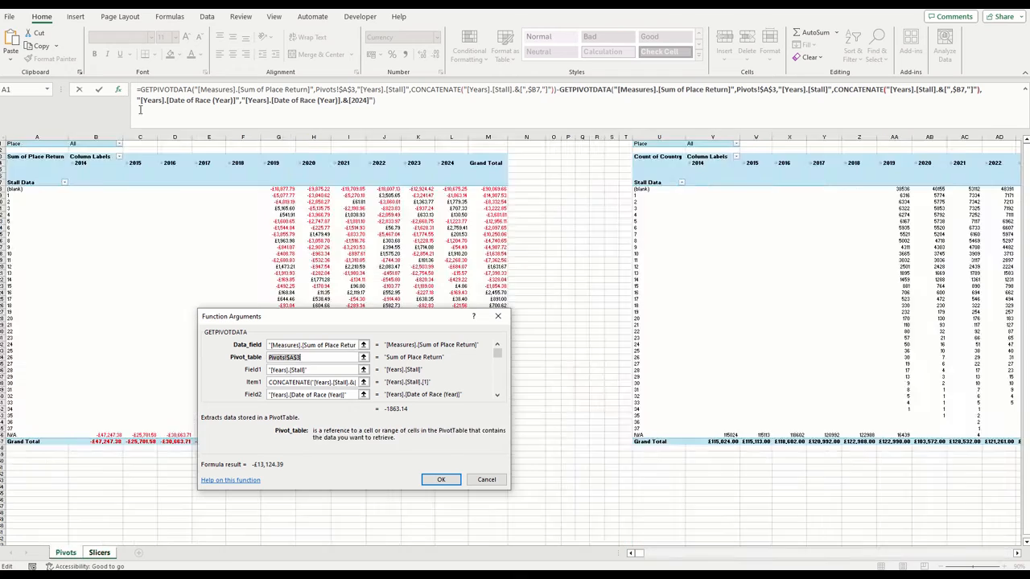
key(Tab)
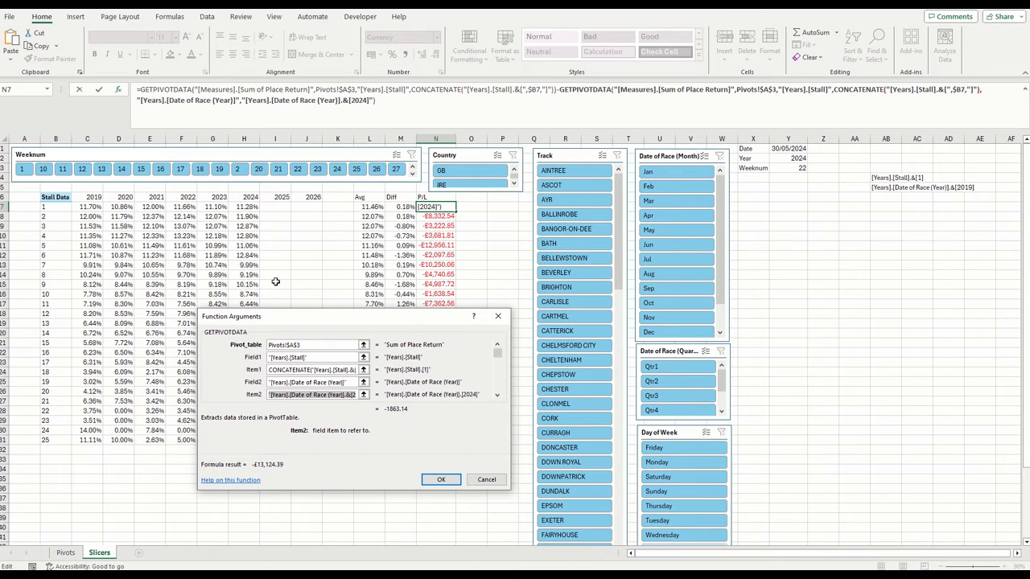
key(ctrl+v)
key(Home)
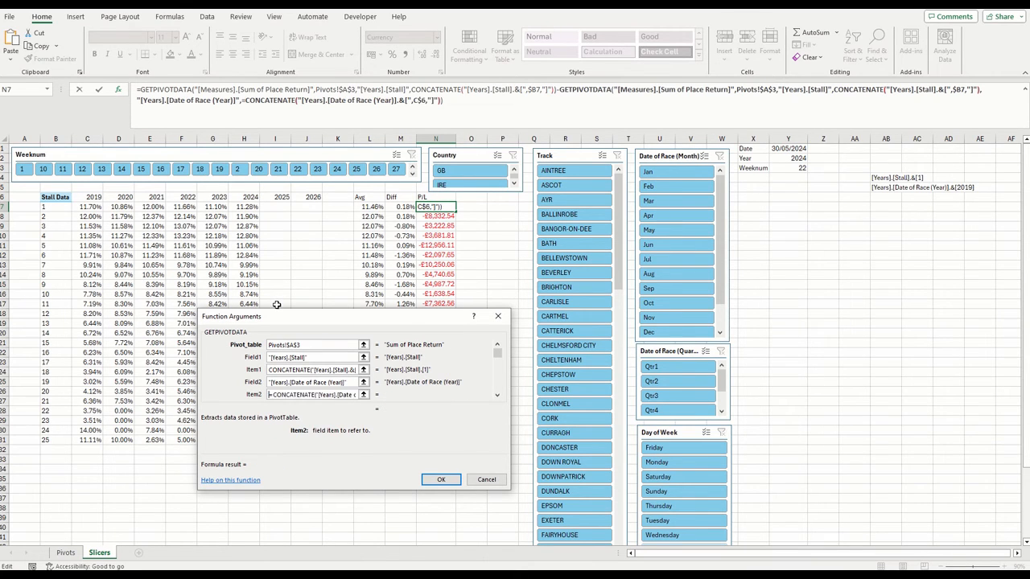
key(Delete)
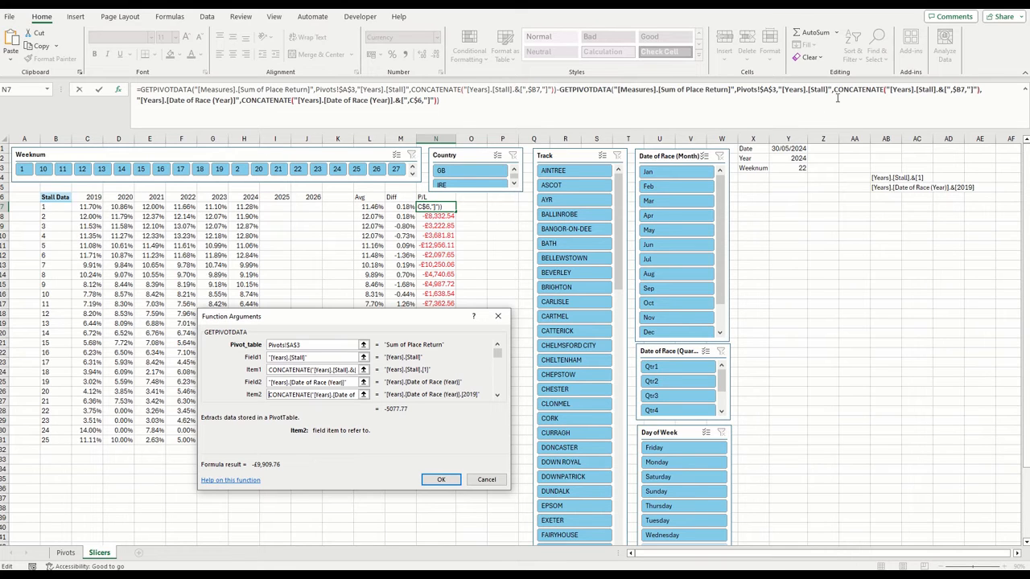
Change the year reference inside N7's date CONCATENATE from C$6 to the absolute year cell $Y$2
click(263, 106)
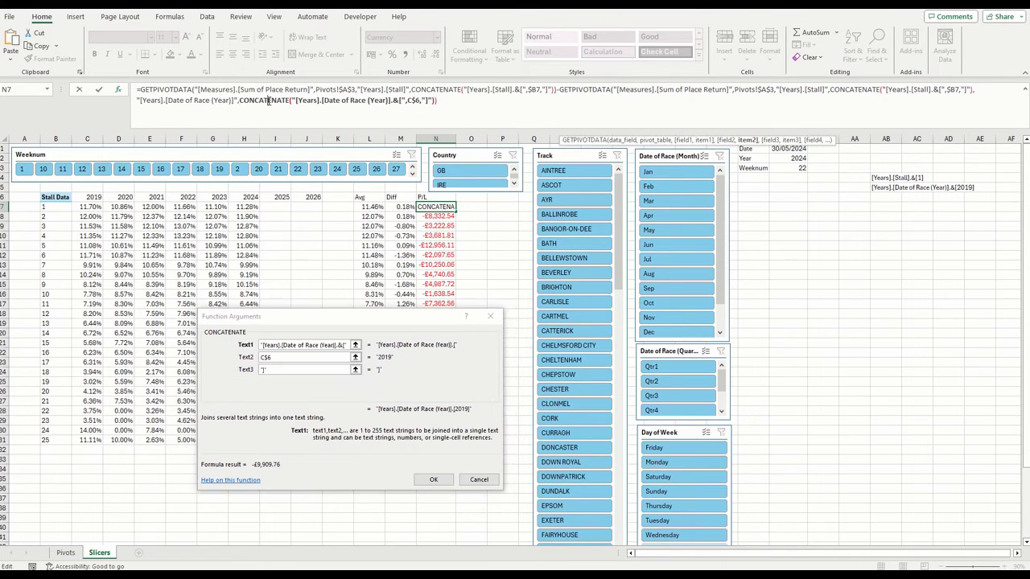
double_click(298, 357)
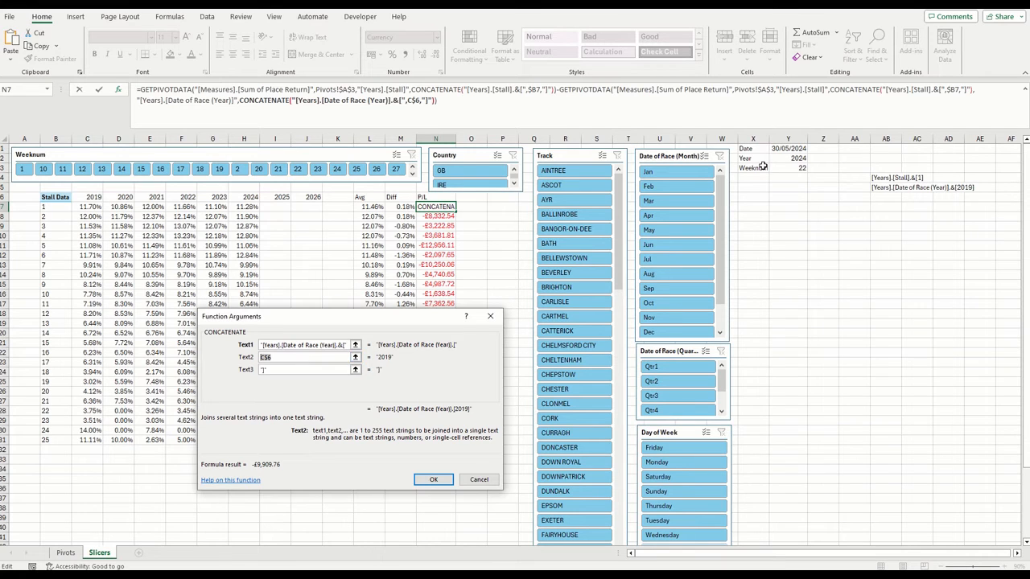
click(791, 157)
key(F4)
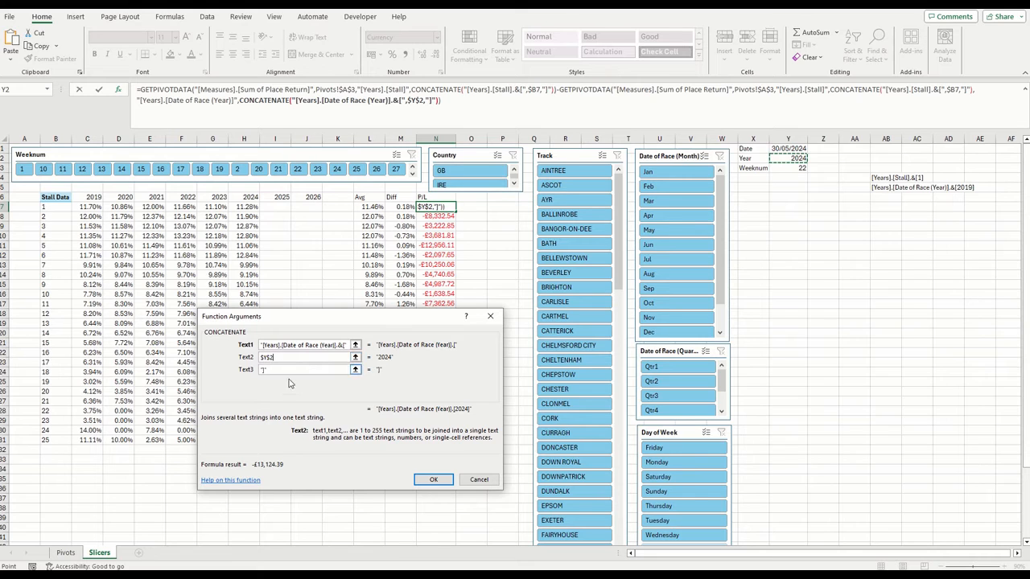
click(428, 479)
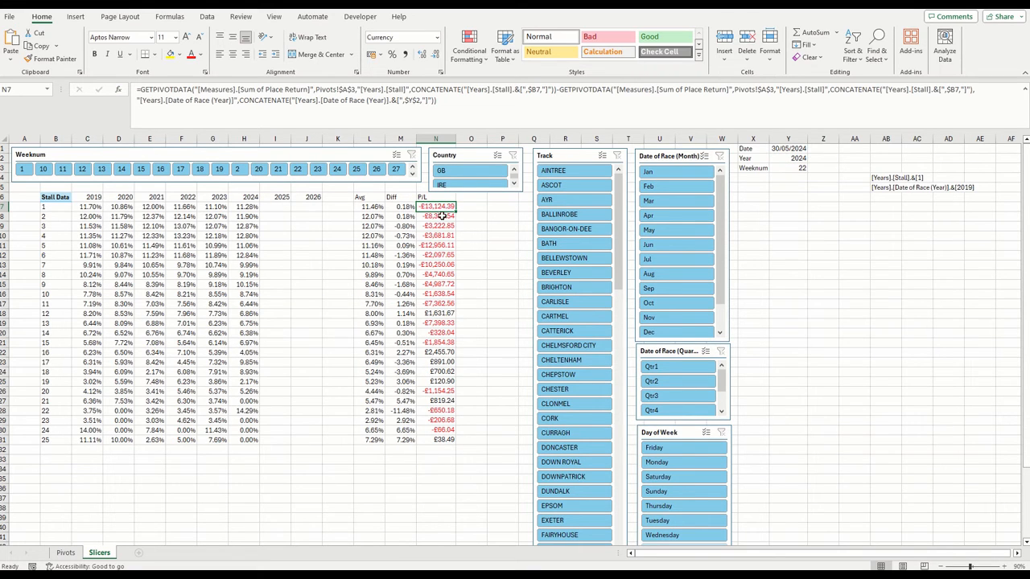
Fill N7's P/L formula down to N31, checking N8 against the stall 2 row of the Sum of Place Return PivotTable on Pivots
drag(458, 210, 458, 223)
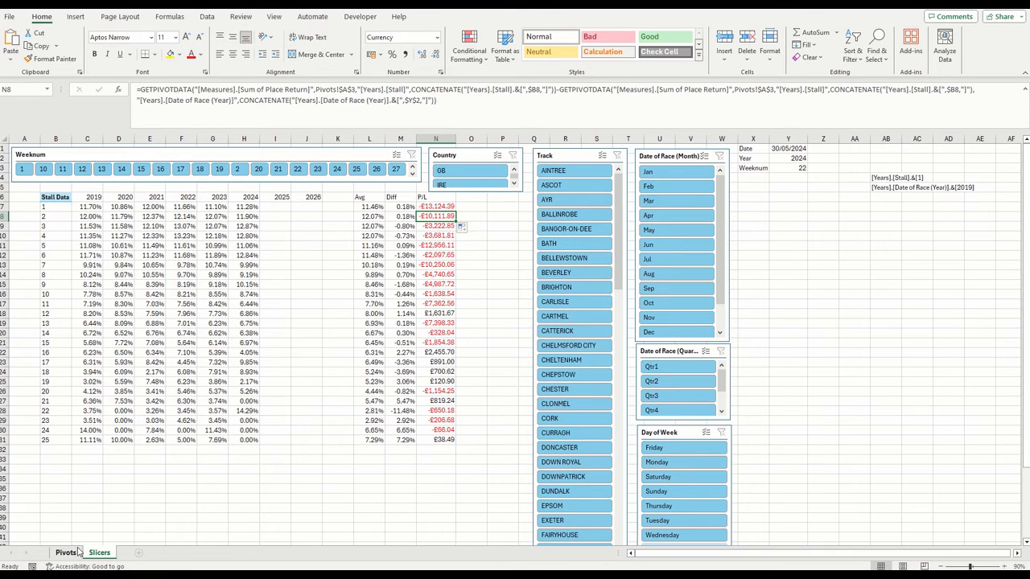
click(77, 553)
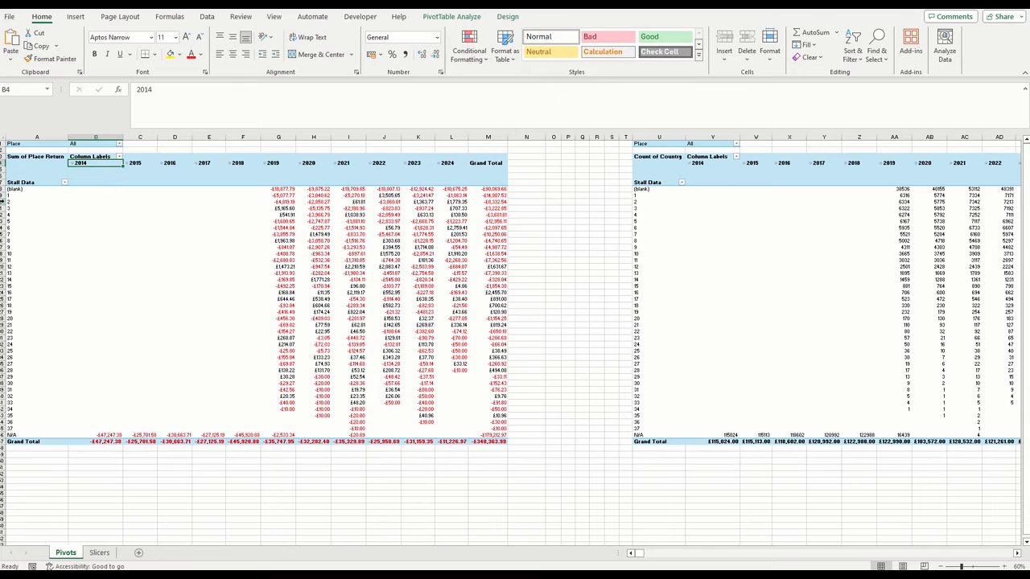
click(4, 201)
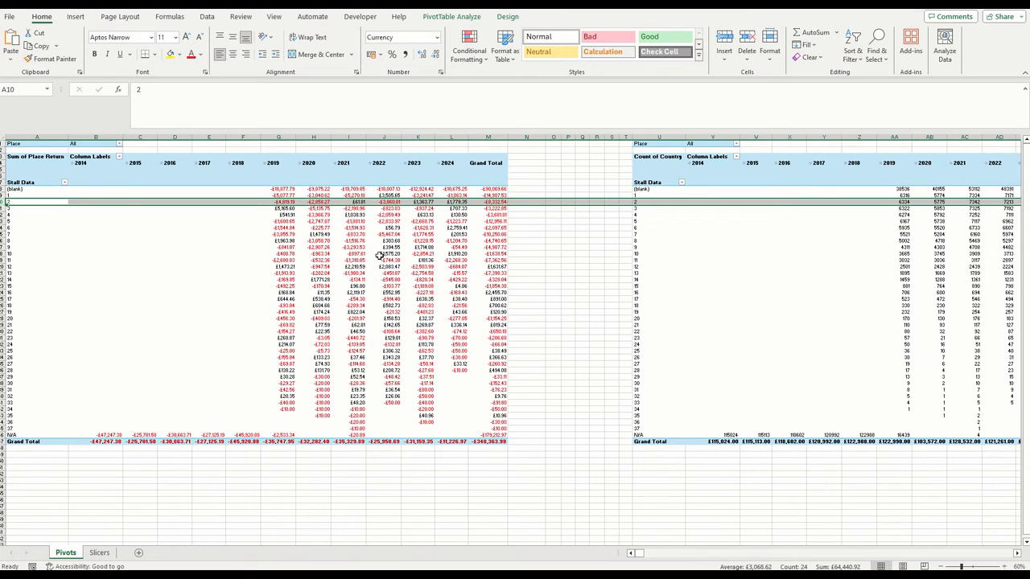
click(98, 554)
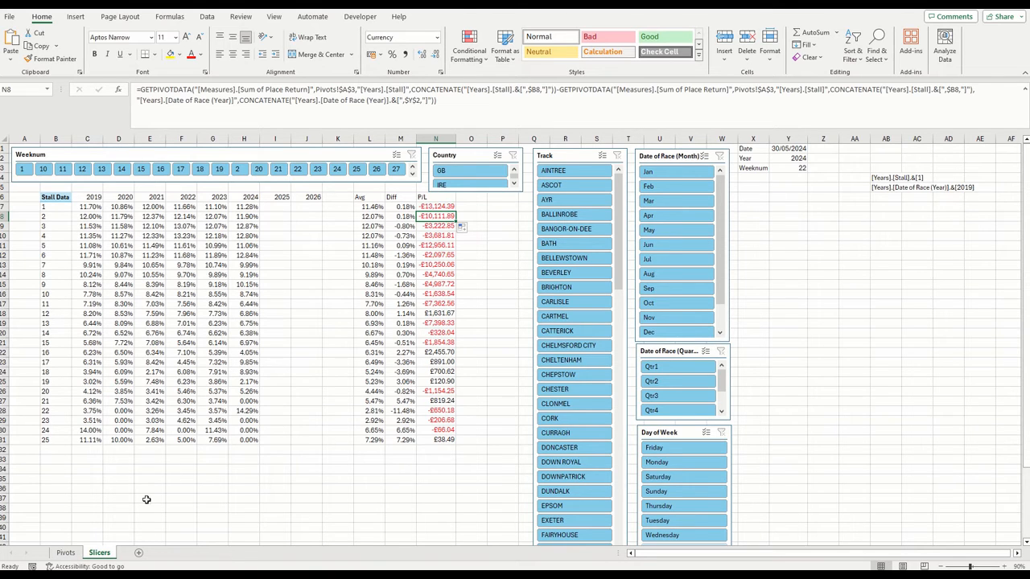
click(65, 553)
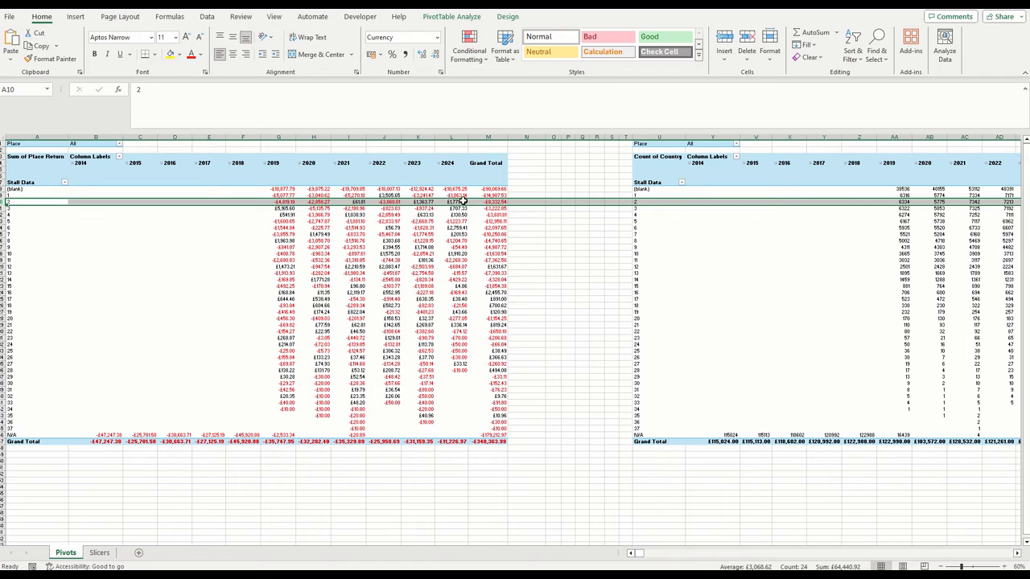
click(99, 552)
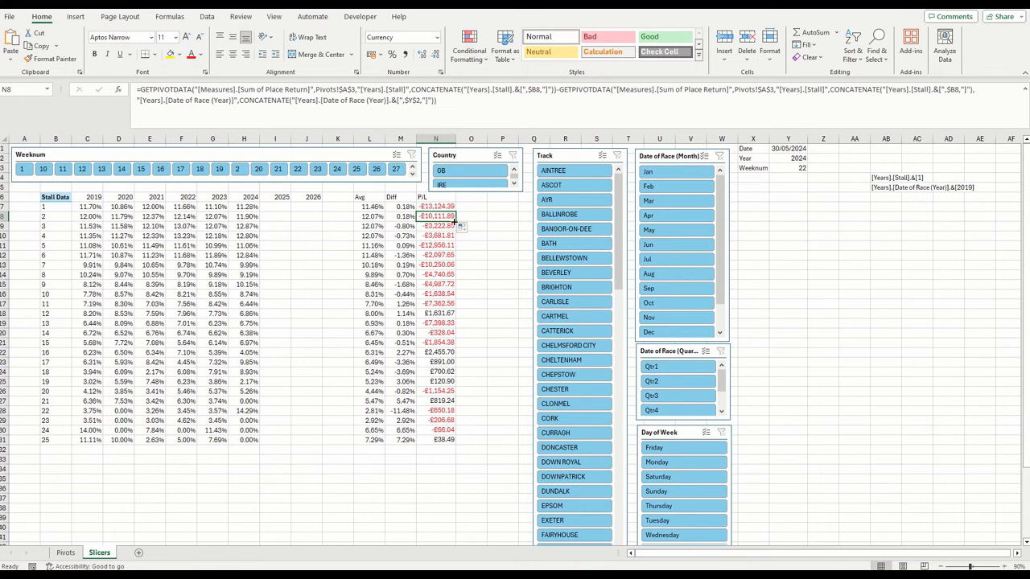
double_click(456, 221)
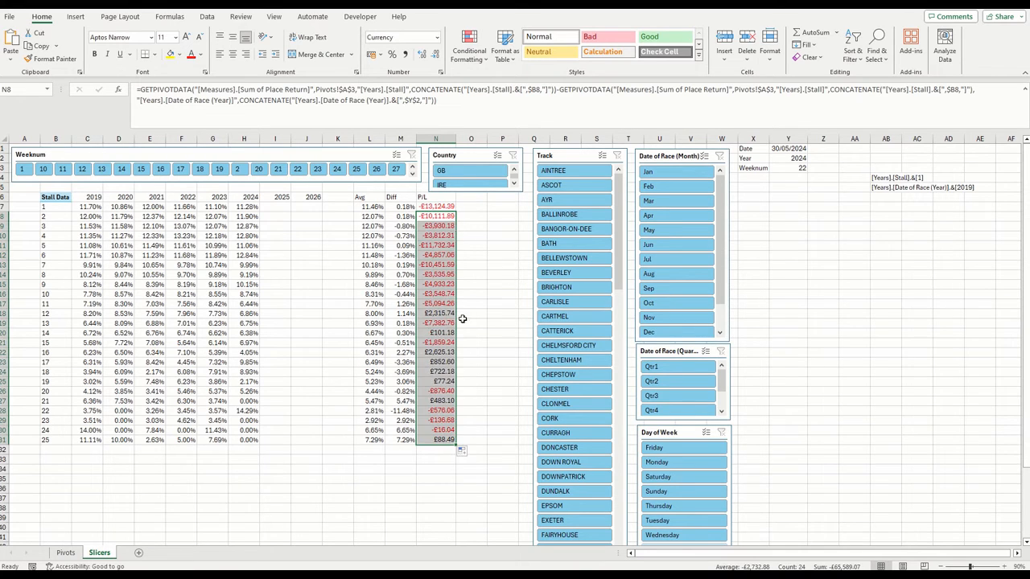
click(849, 264)
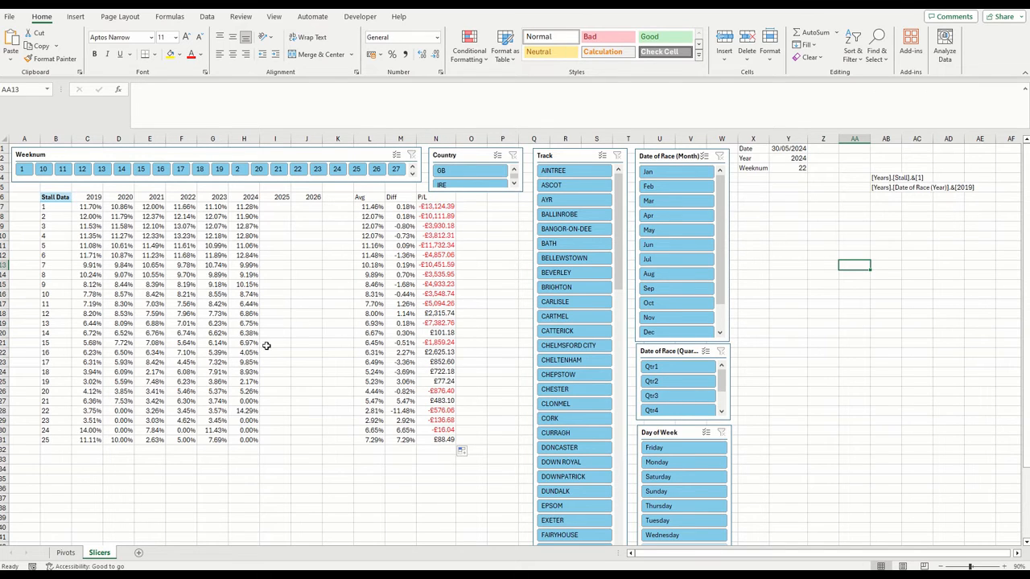
Create a conditional formatting rule for H7 that formats only cells whose value is equal to 0
click(251, 208)
click(470, 47)
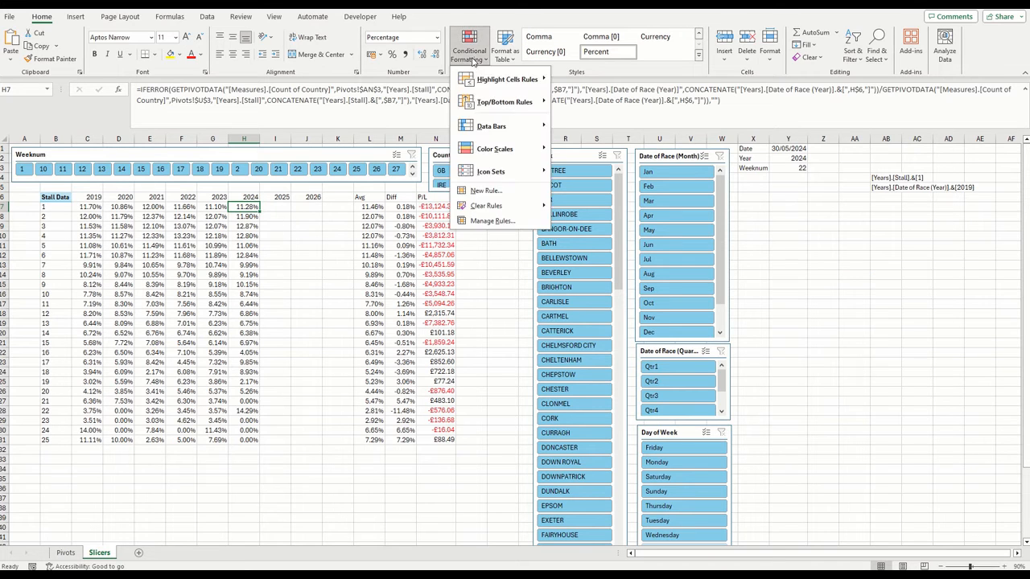
click(503, 218)
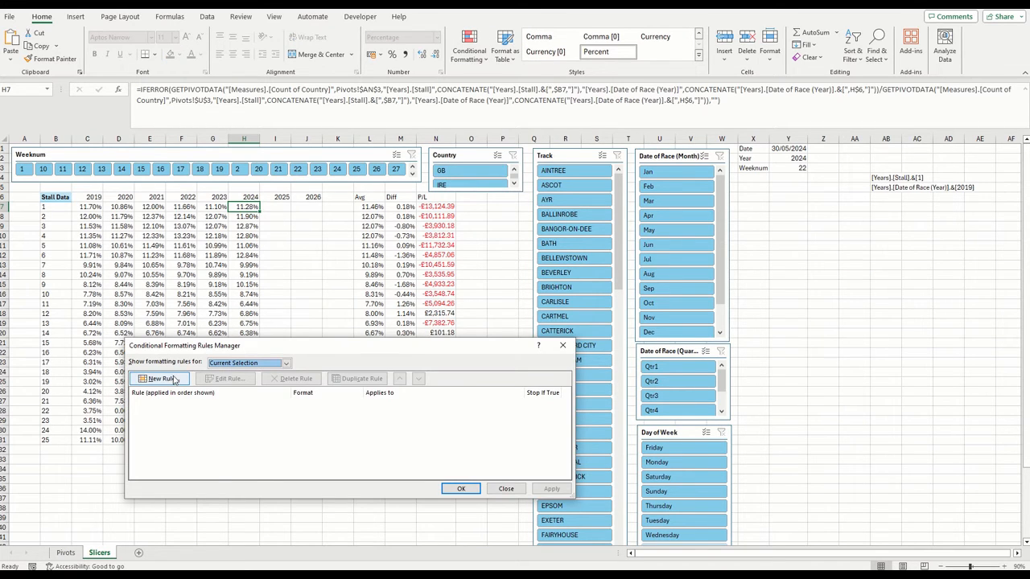
click(171, 379)
click(285, 393)
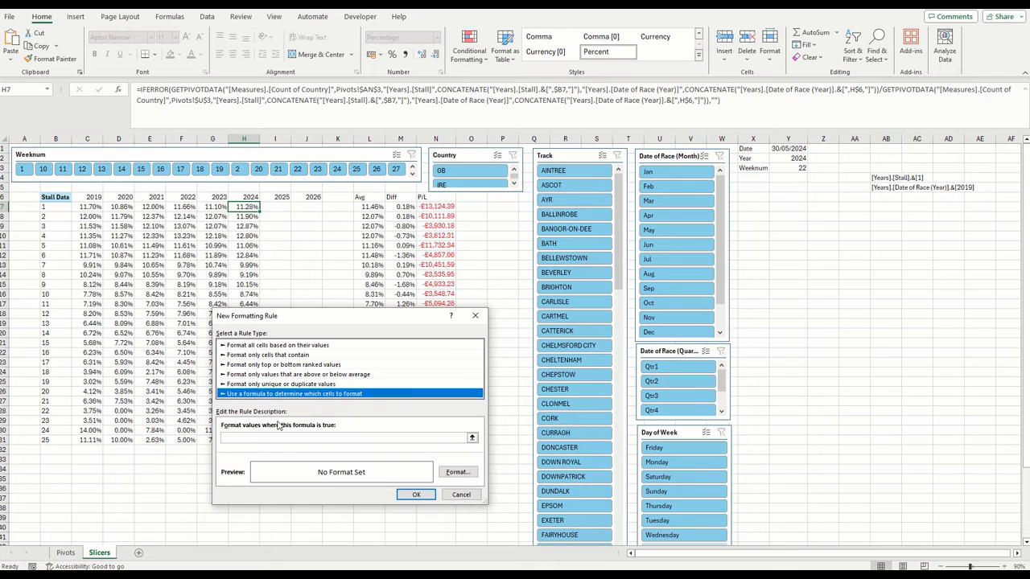
click(285, 356)
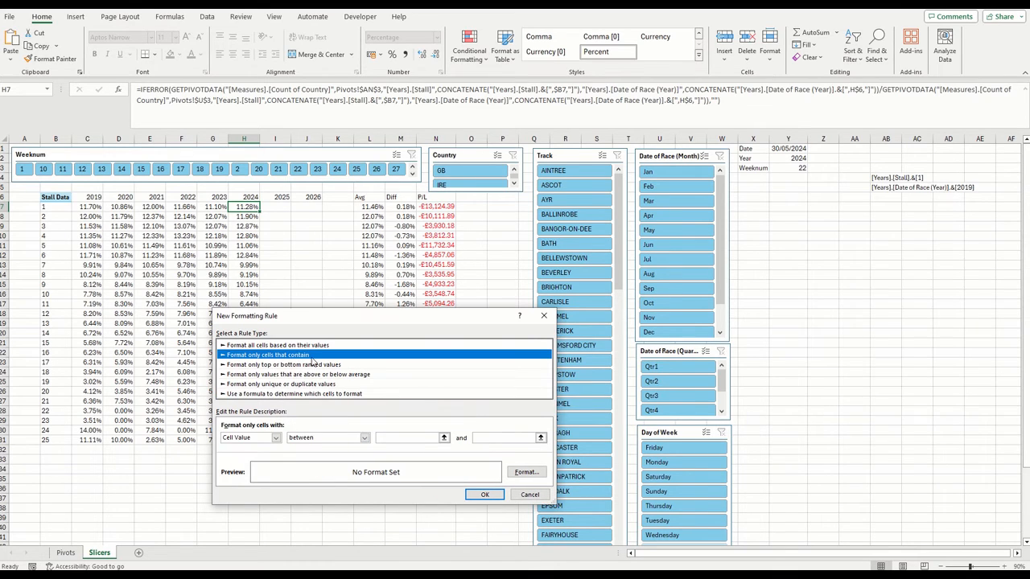
click(321, 346)
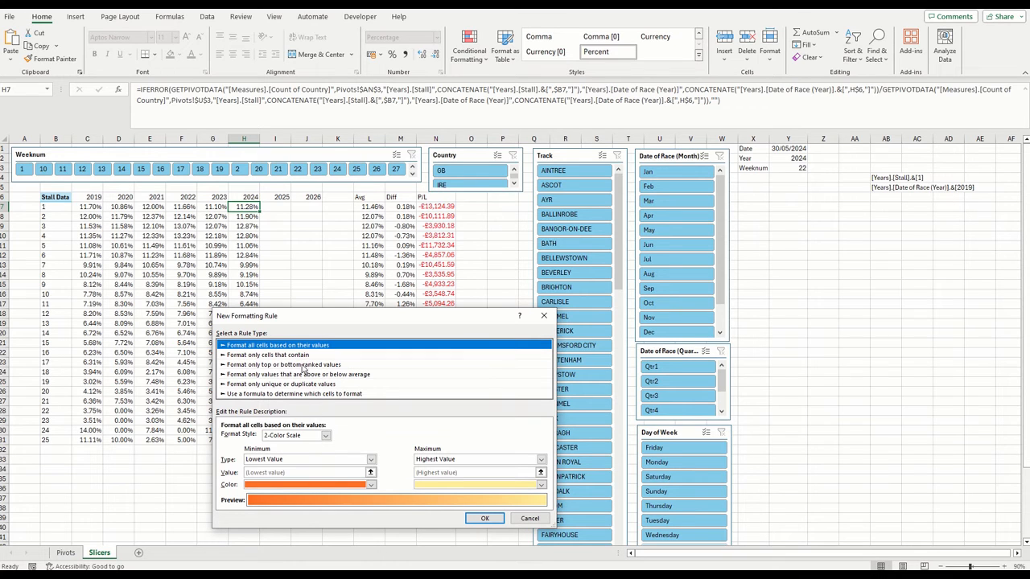
click(311, 357)
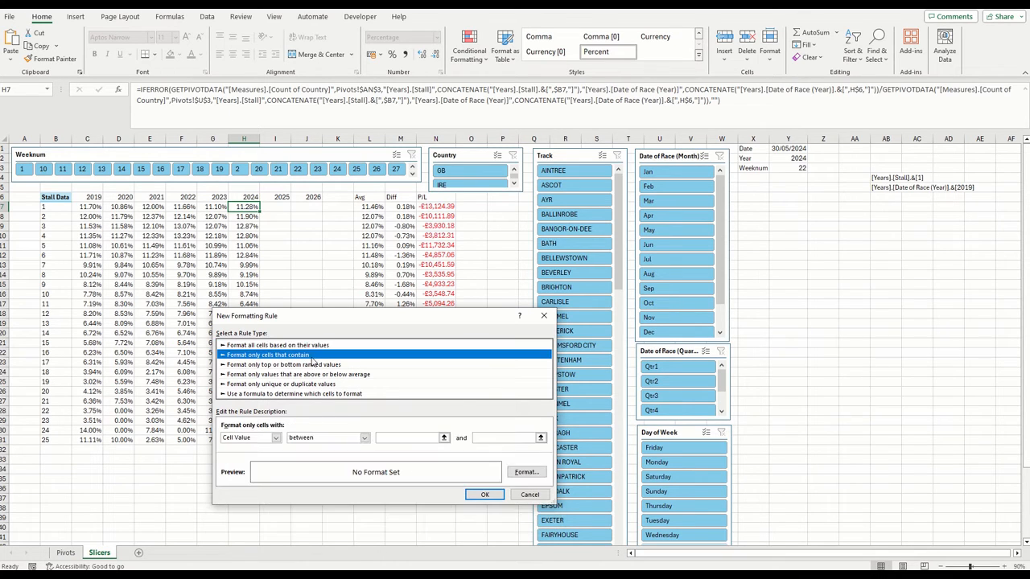
click(365, 438)
click(304, 462)
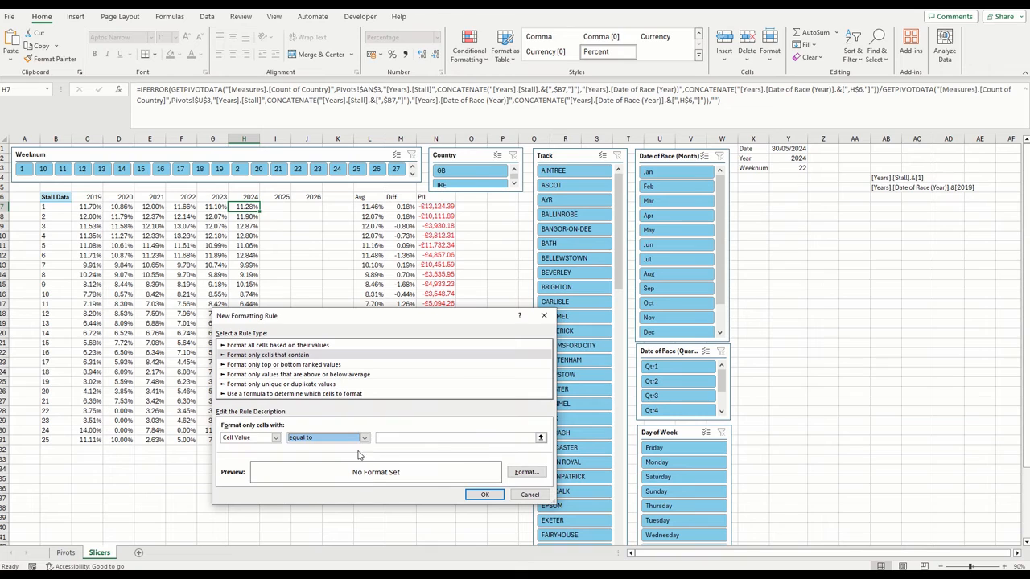
click(403, 437)
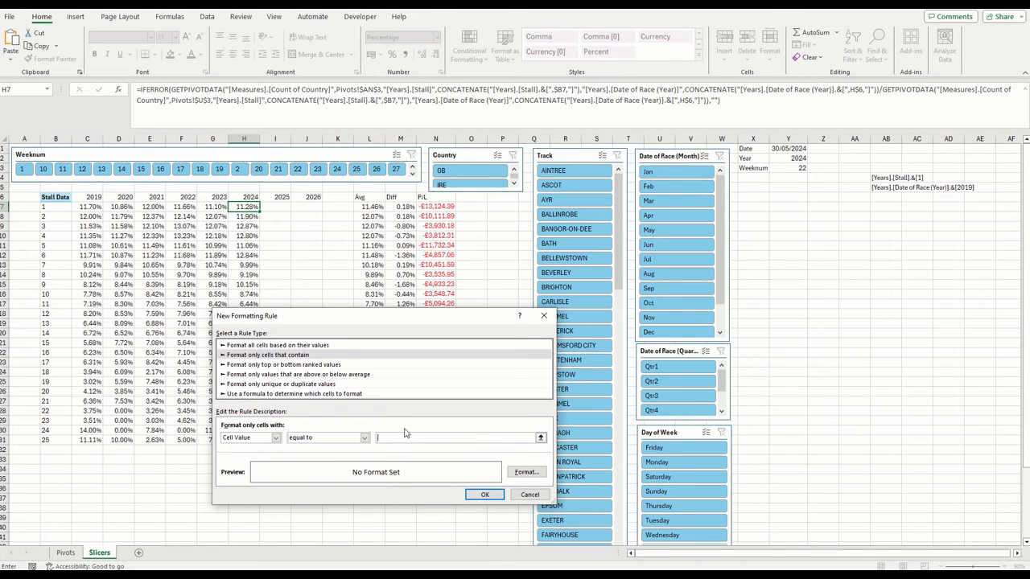
Give the equal-to-0 rule for H7 a yellow background fill and save the rule
click(524, 471)
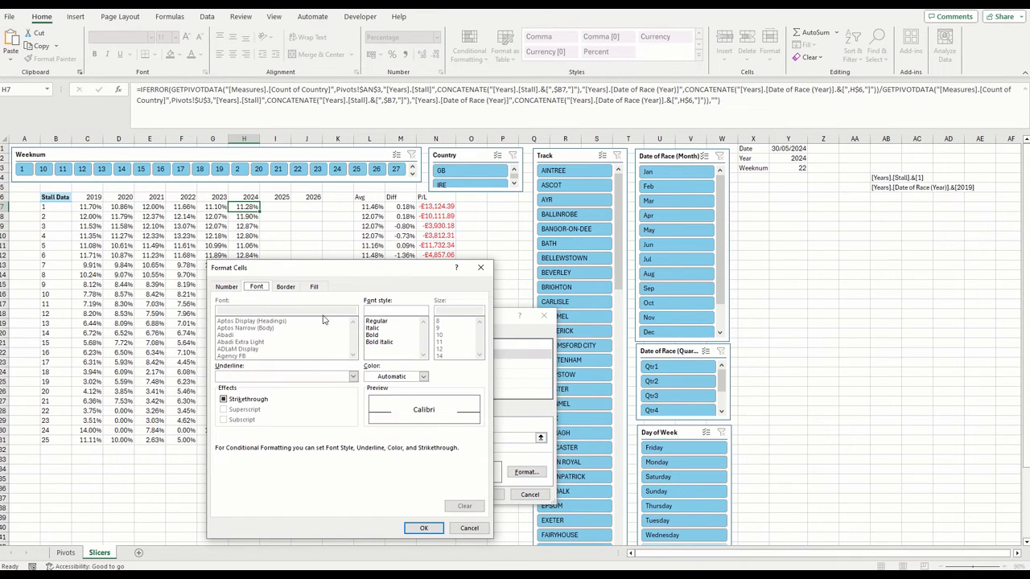
click(313, 286)
click(254, 393)
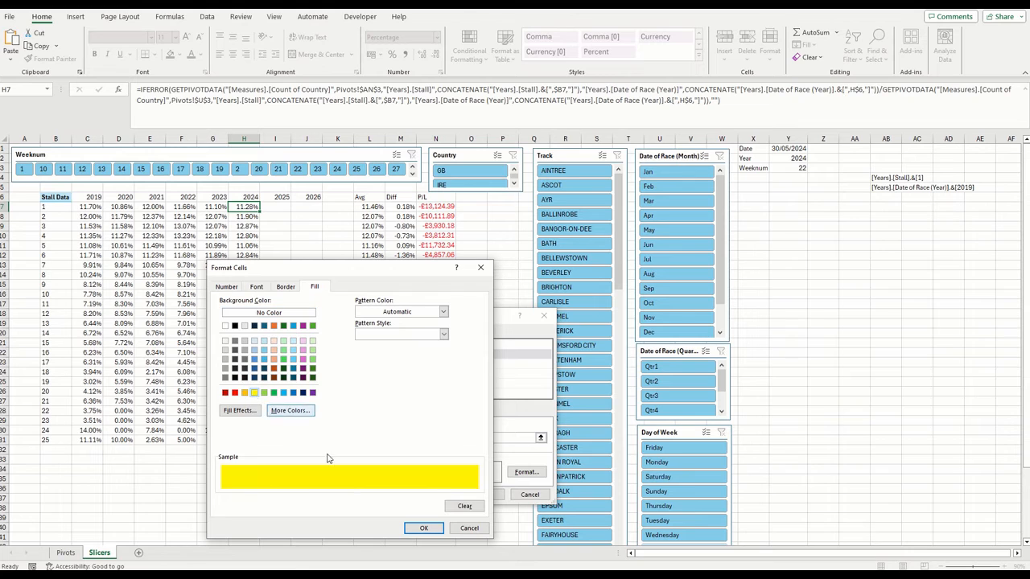
click(421, 527)
click(485, 495)
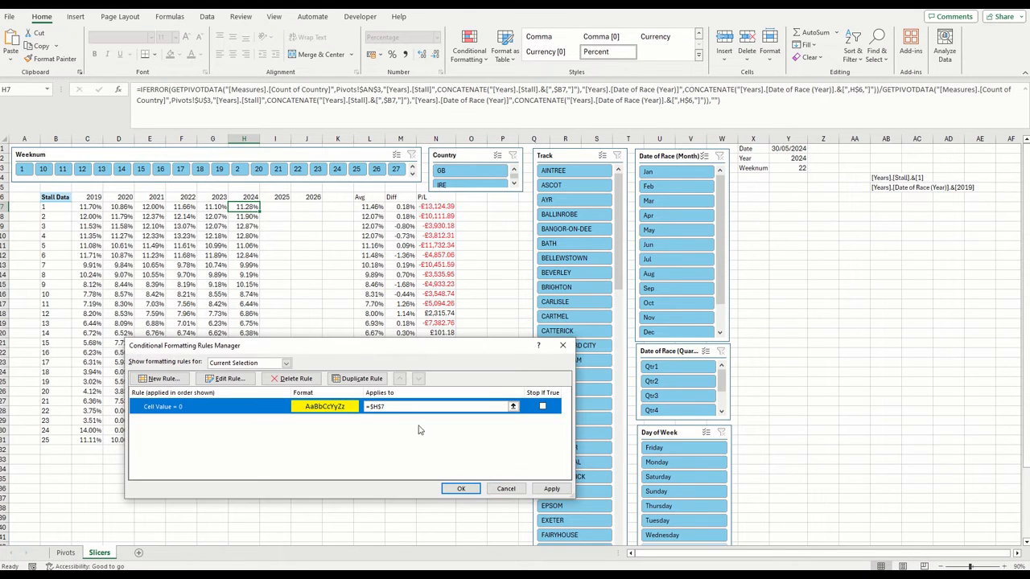
Extend the yellow zero-value rule to the 2024 column range $H$7:$H$31 and apply it
click(403, 406)
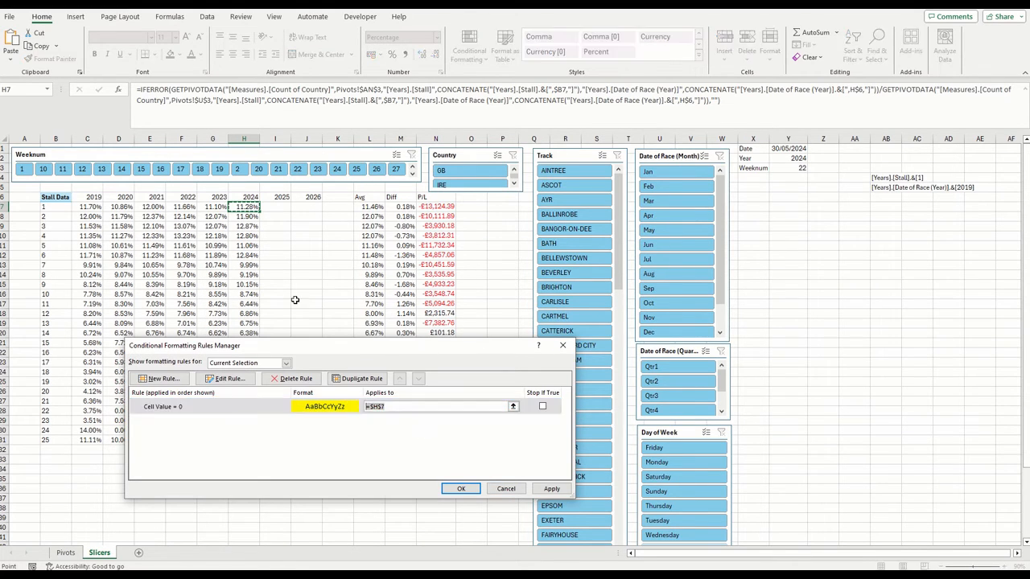
drag(246, 206, 236, 440)
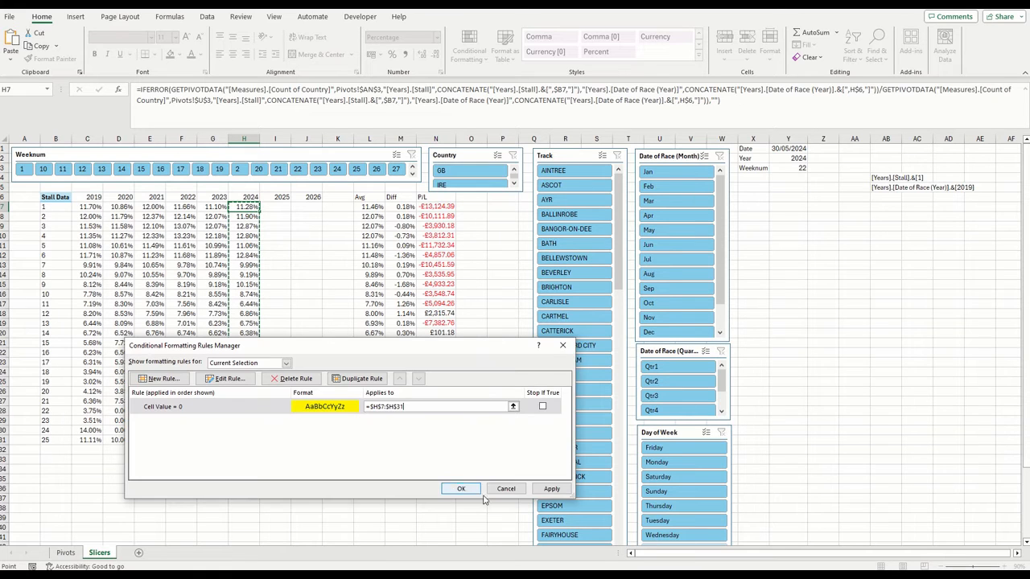
click(456, 488)
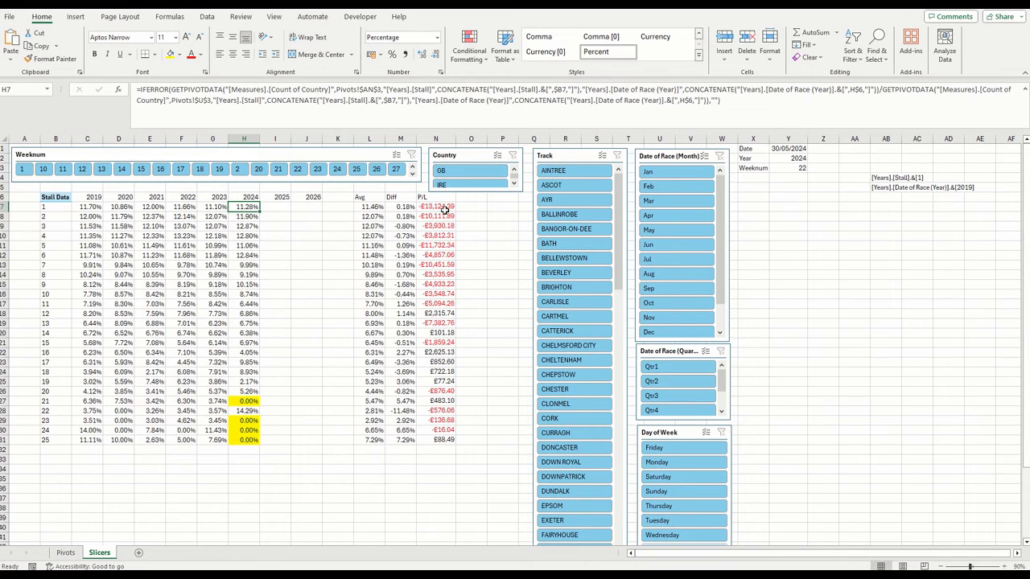
Apply the Green - White - Red color scale to the P/L values in N7:N31
drag(444, 210, 437, 407)
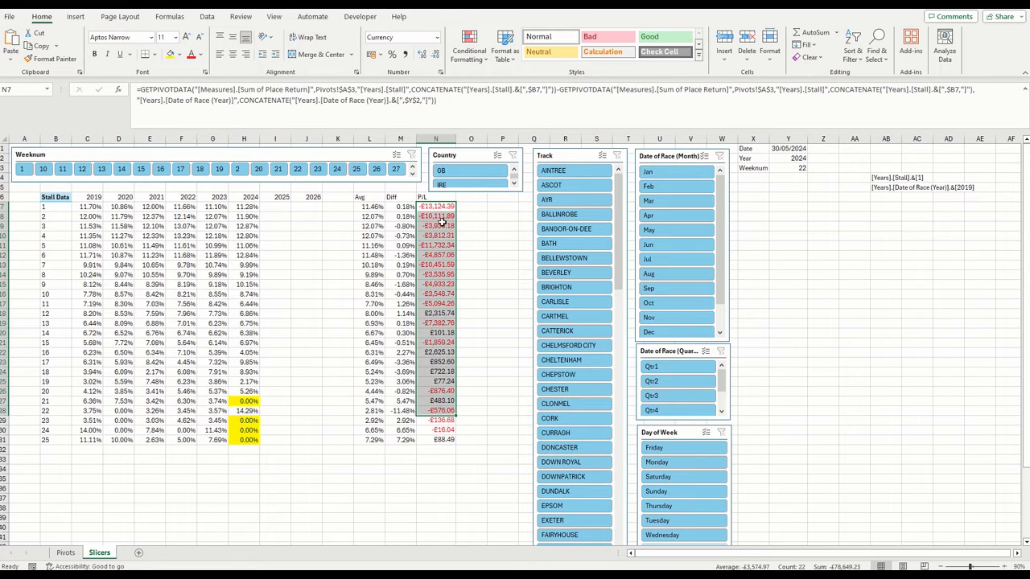
drag(440, 209, 442, 439)
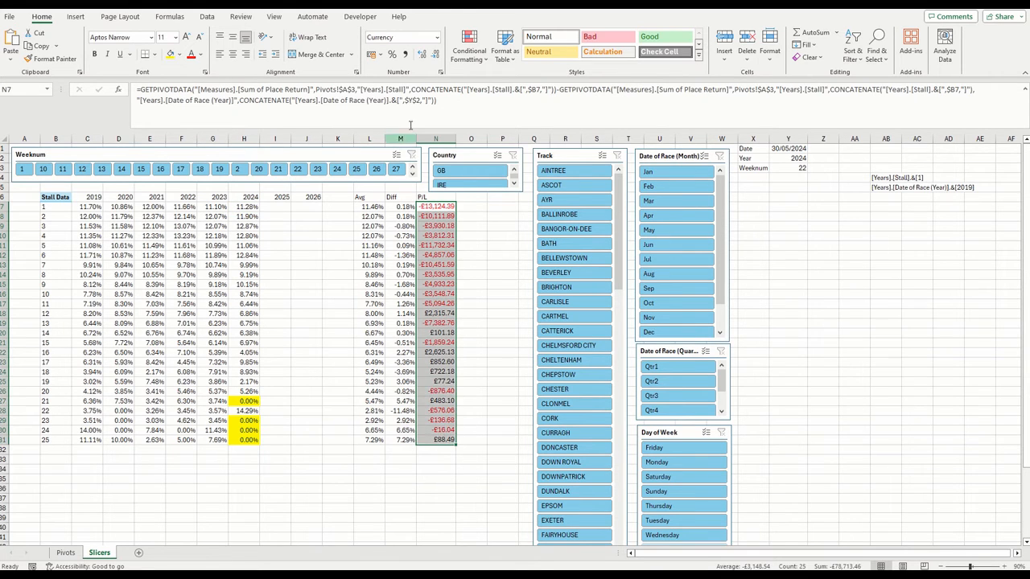
click(469, 50)
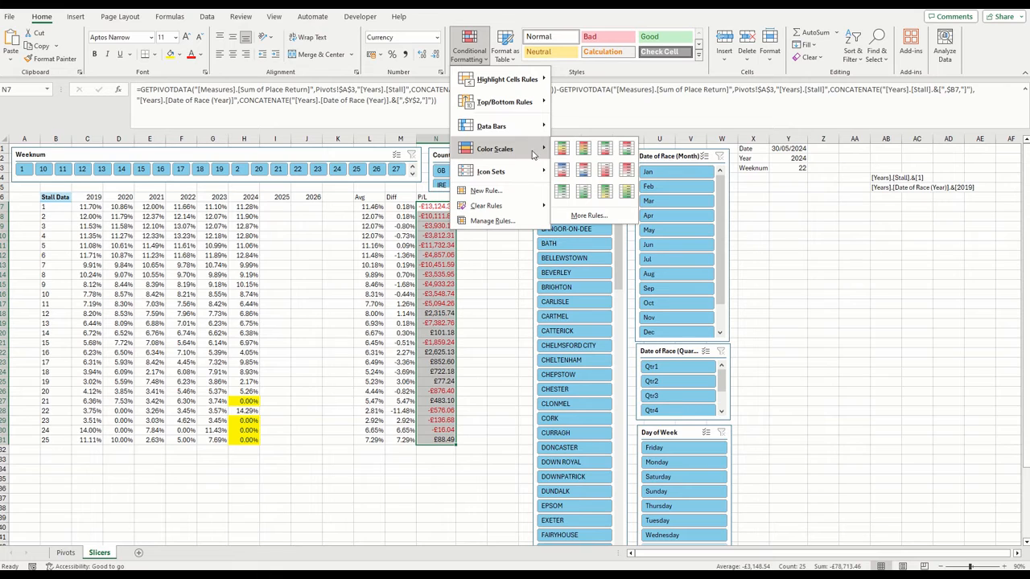
mouse_move(528, 145)
click(605, 149)
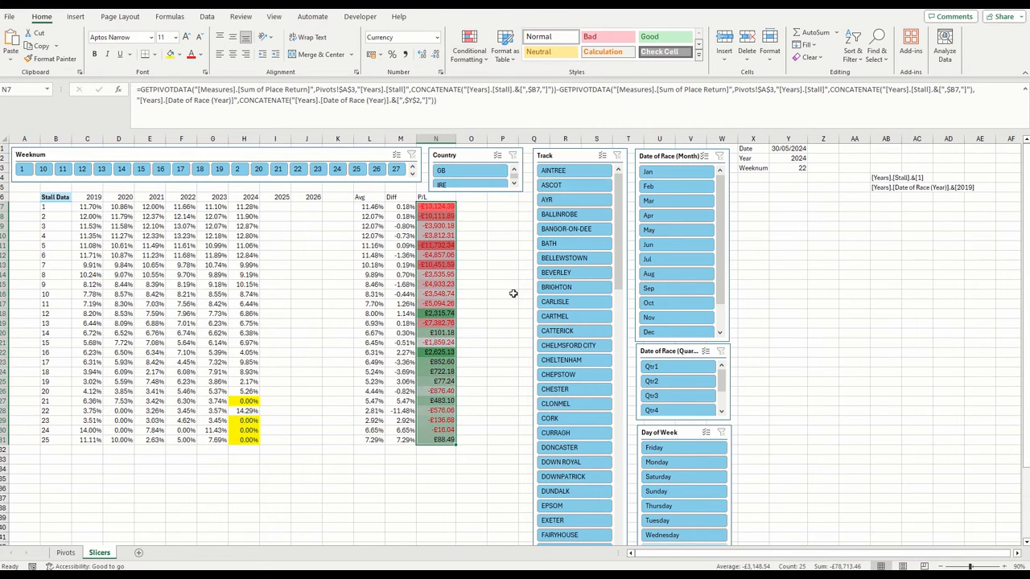
click(475, 283)
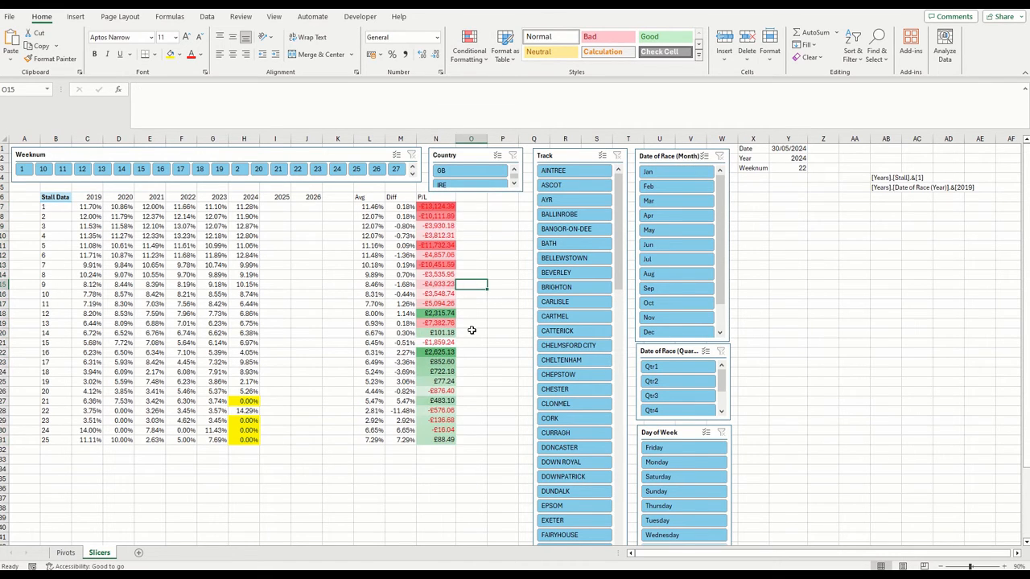
Add the 3 Symbols (Uncircled) icon set to P/L cells N7:N31 and autofit column N
drag(435, 209, 441, 441)
click(469, 50)
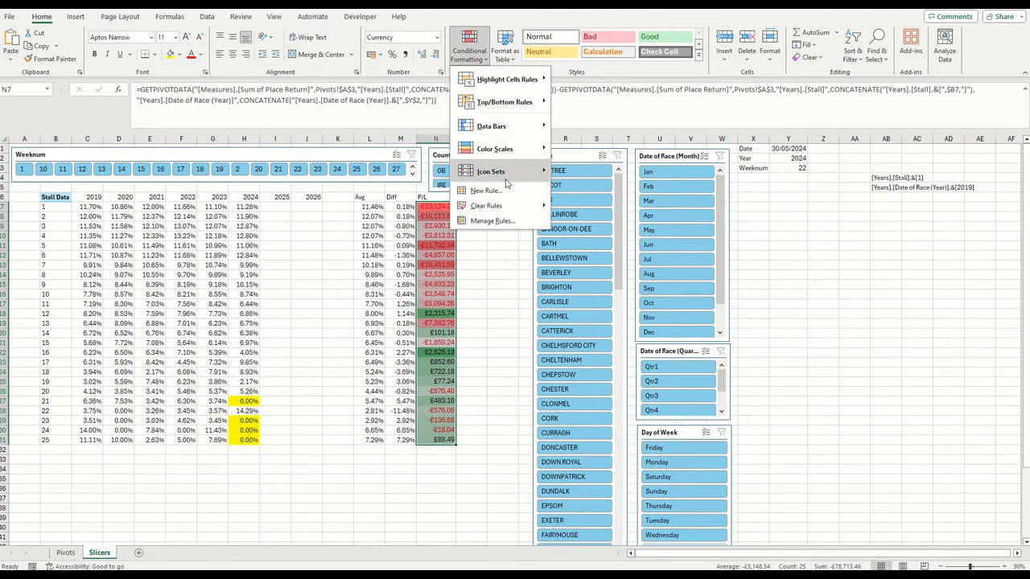
mouse_move(507, 183)
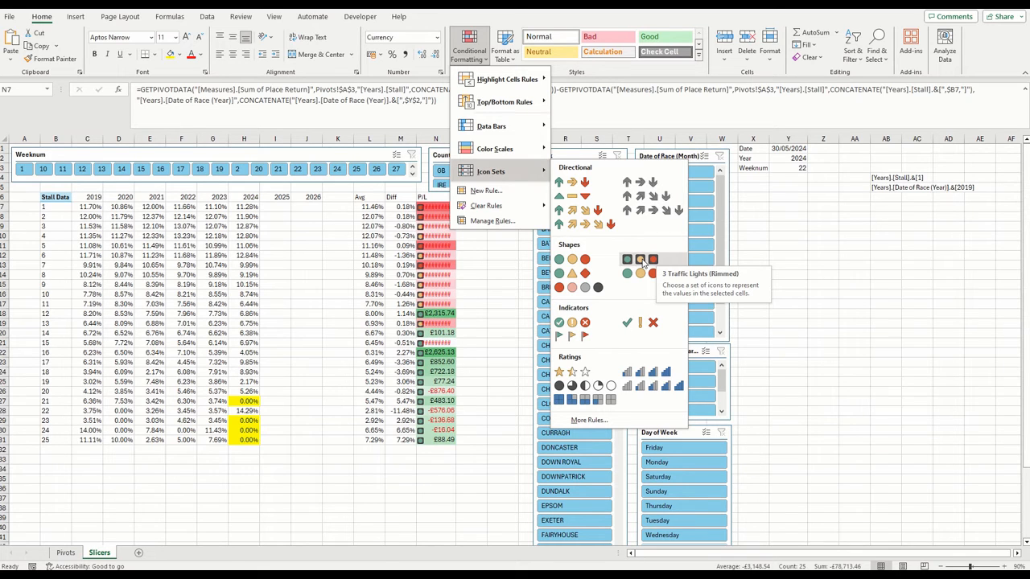
click(630, 324)
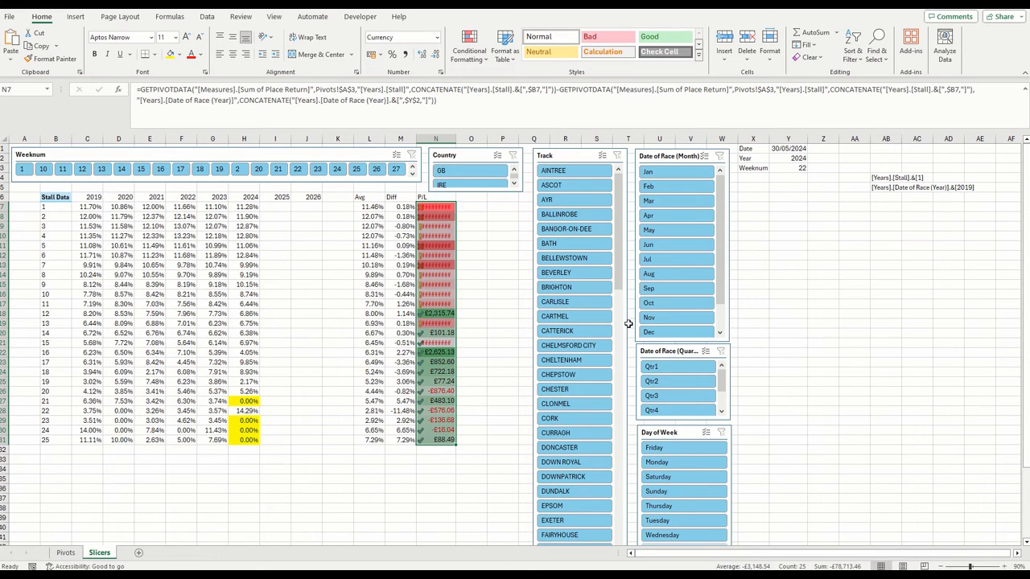
double_click(456, 141)
click(483, 264)
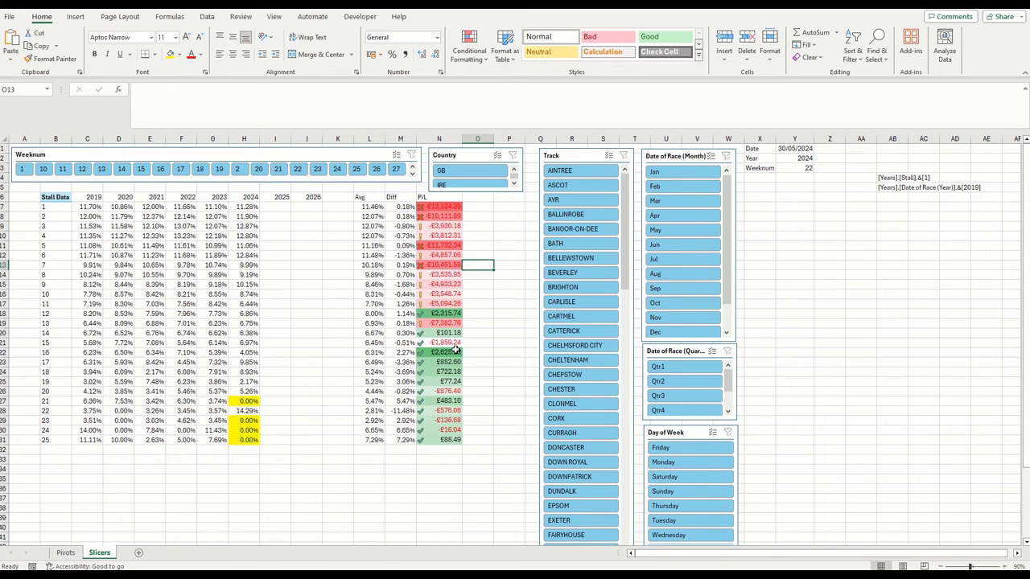
Edit the P/L column's icon set rule so the green tick shows for values >= 90 percent, and apply it
click(434, 313)
click(473, 50)
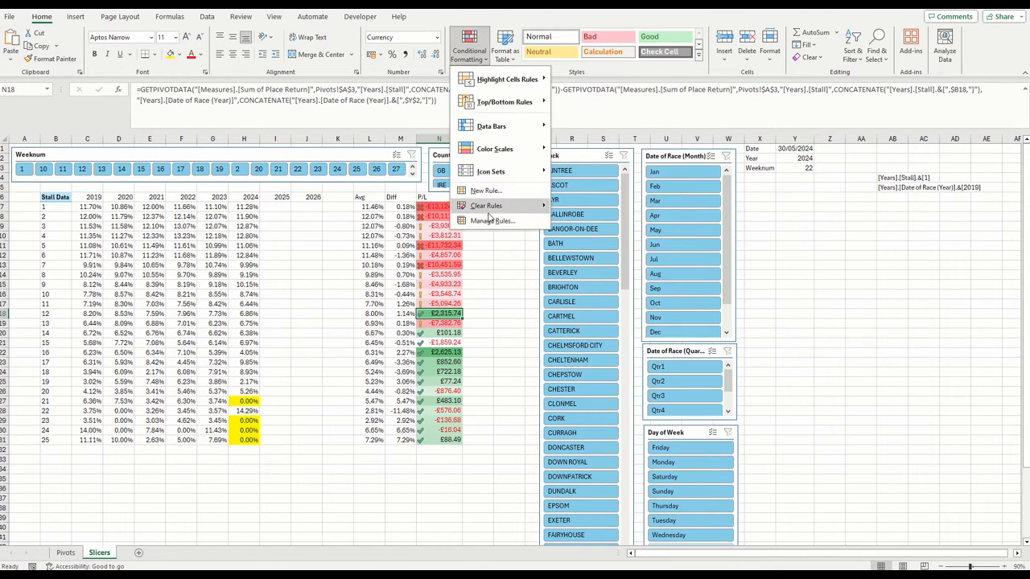
click(492, 219)
click(255, 408)
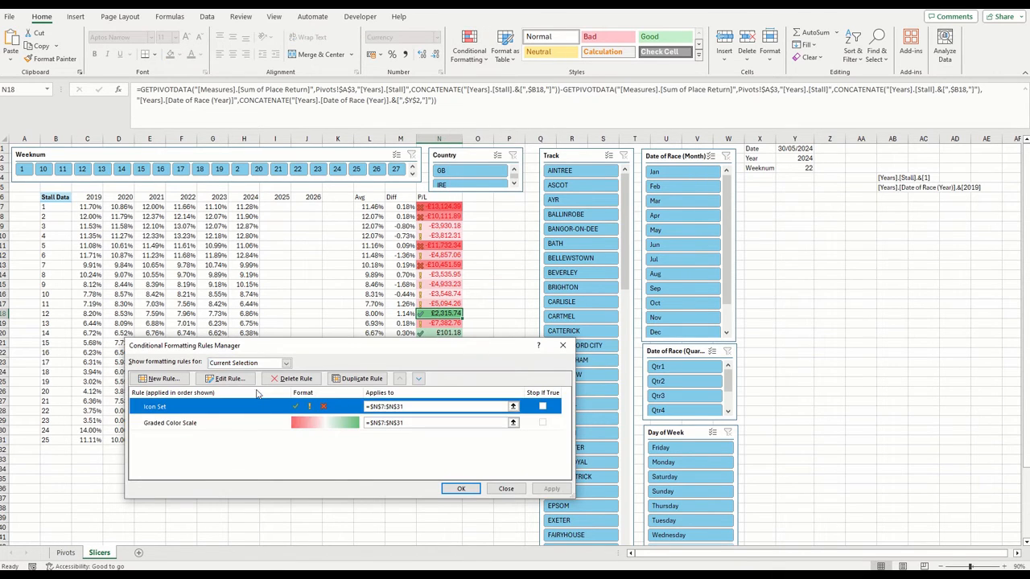
click(235, 379)
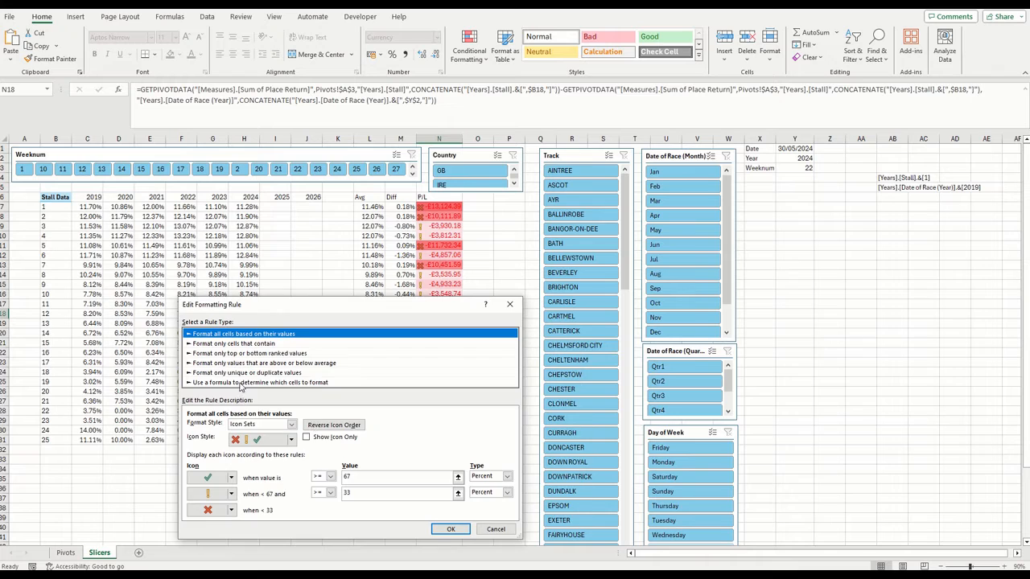
double_click(345, 477)
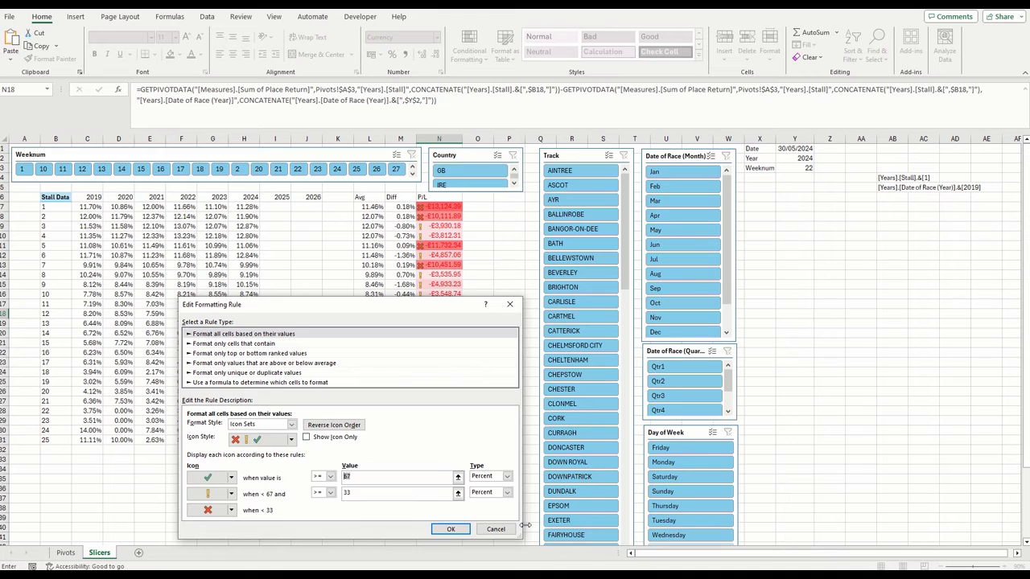
text(90)
click(381, 495)
click(450, 529)
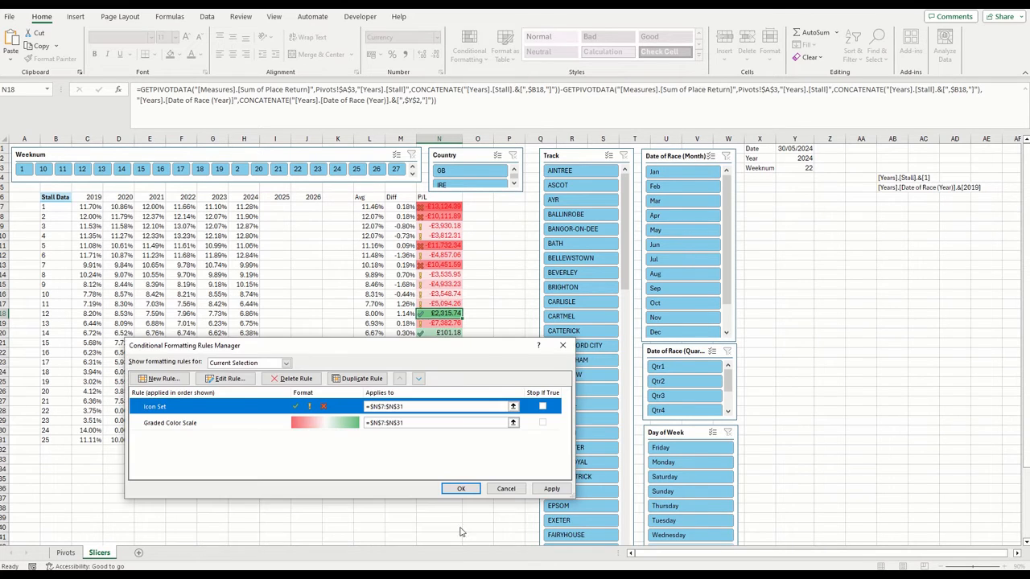
click(551, 490)
click(461, 489)
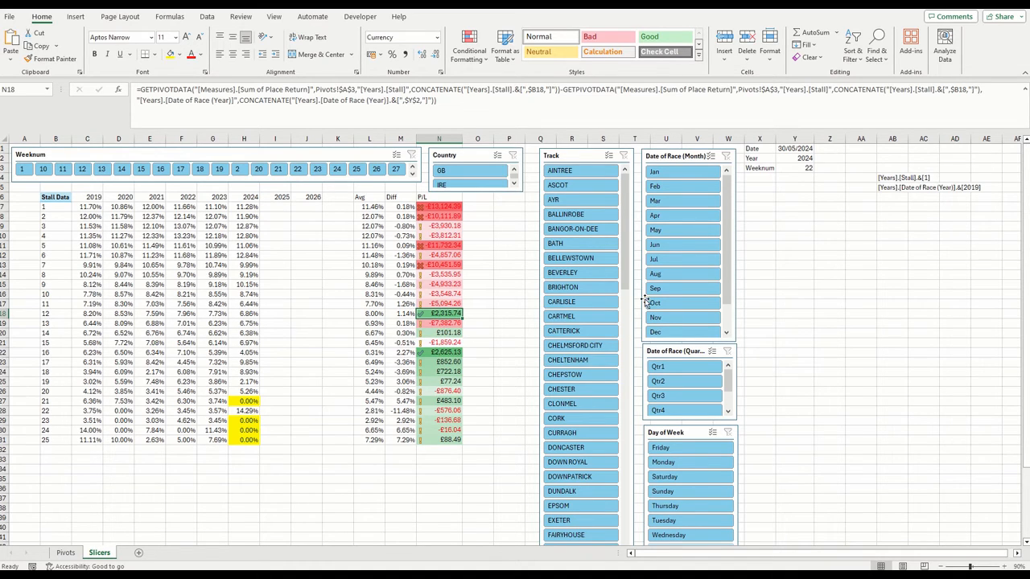
Filter the table to the RIPON track with the Track slicer
scroll(632, 332, down, 4)
scroll(631, 331, down, 10)
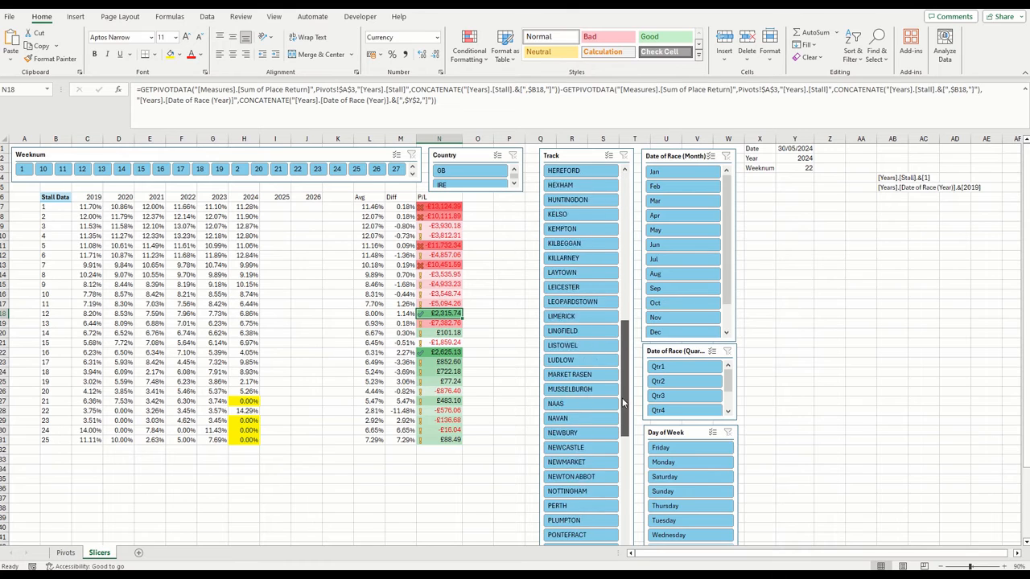
click(578, 378)
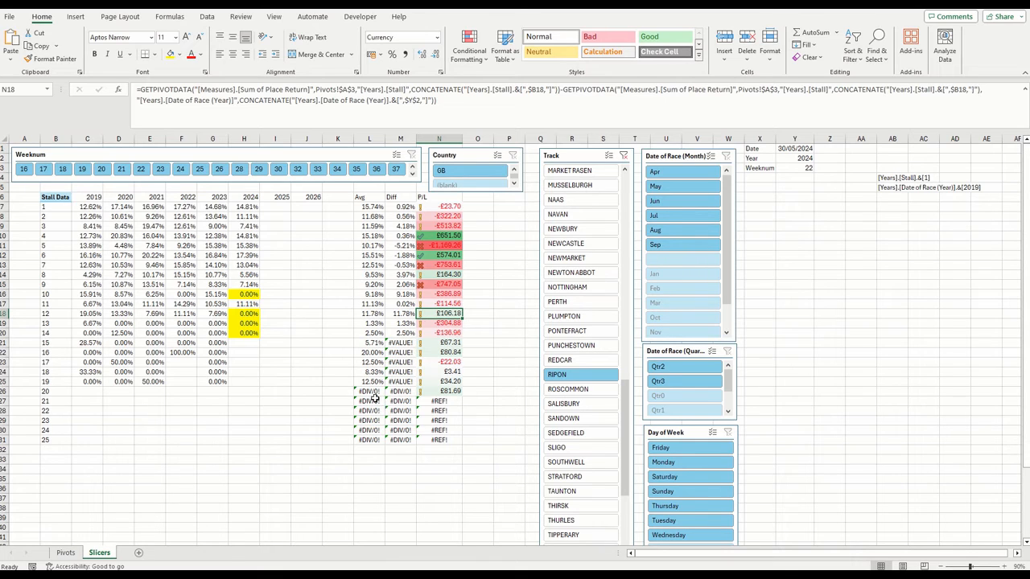
Wrap L7's average of C7:G7 in IFERROR with 0 as the error value, and fill it down to L31
click(371, 208)
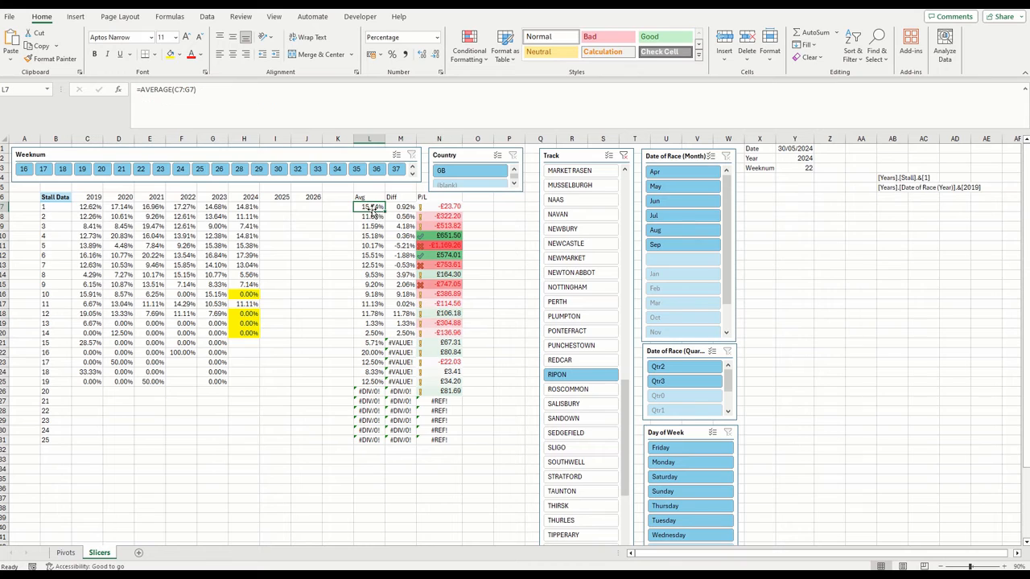
drag(299, 91, 137, 90)
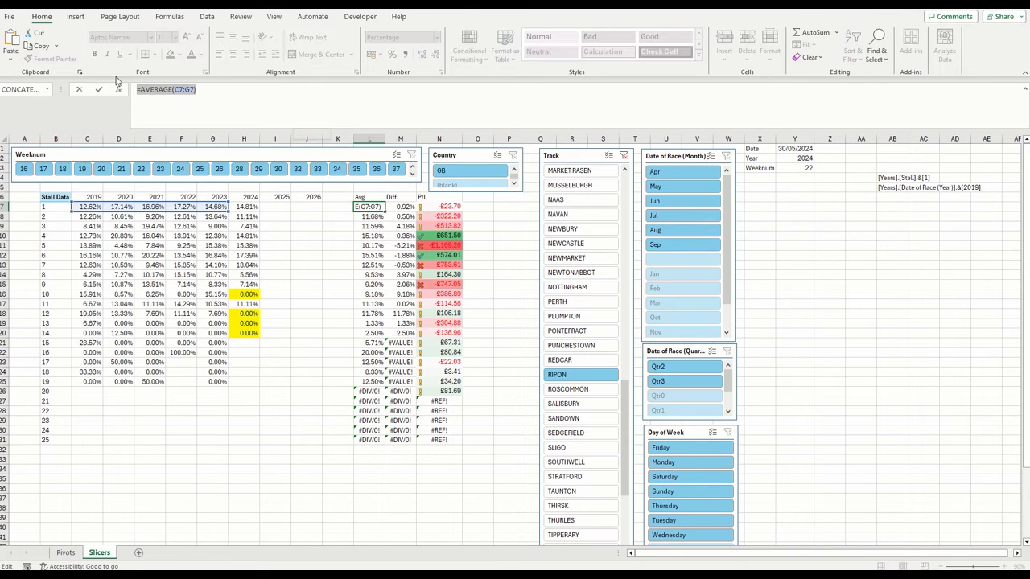
text(=iferror)
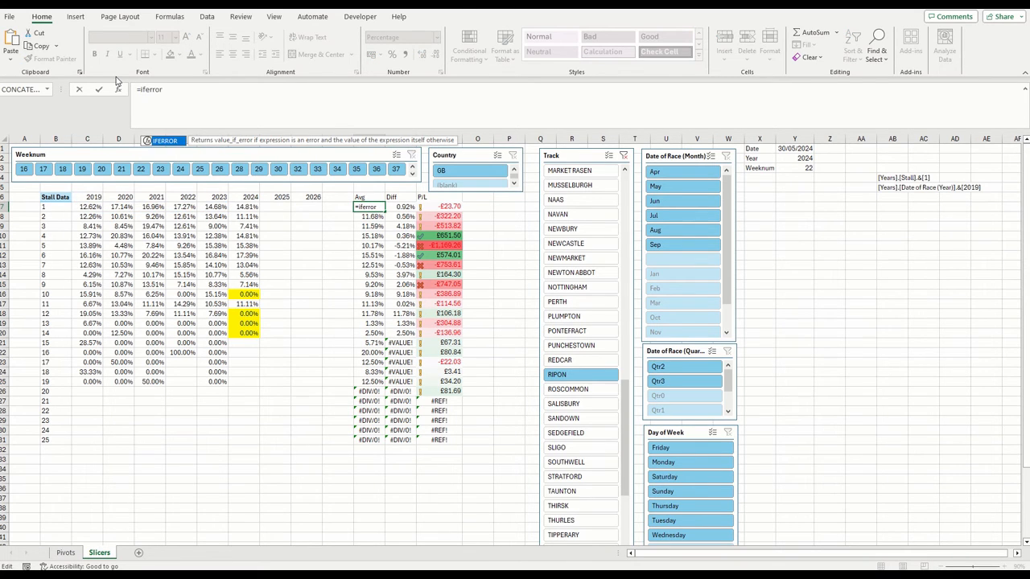
text(()
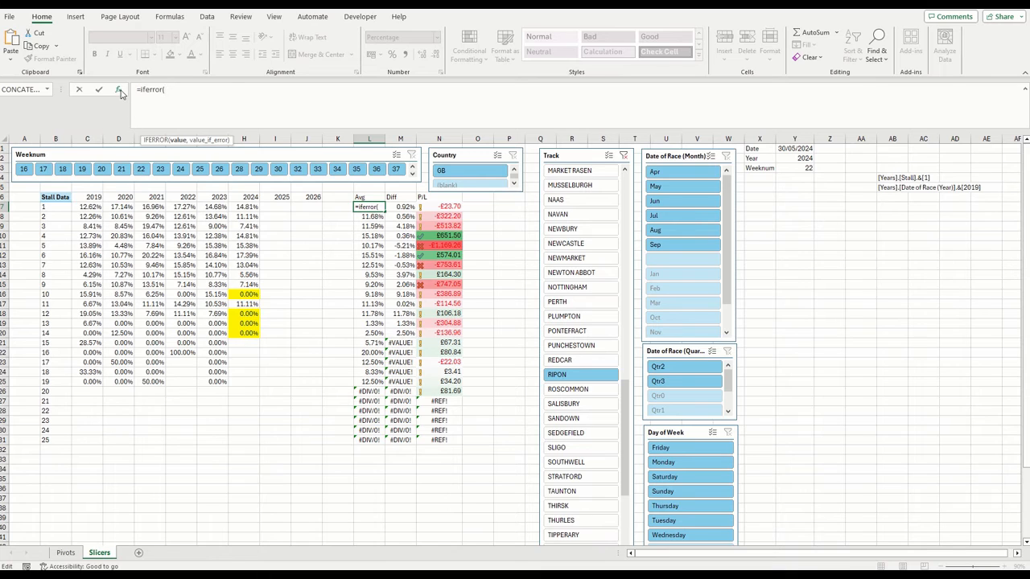
click(121, 93)
text(AVERAGE(C7:G7))
key(Tab)
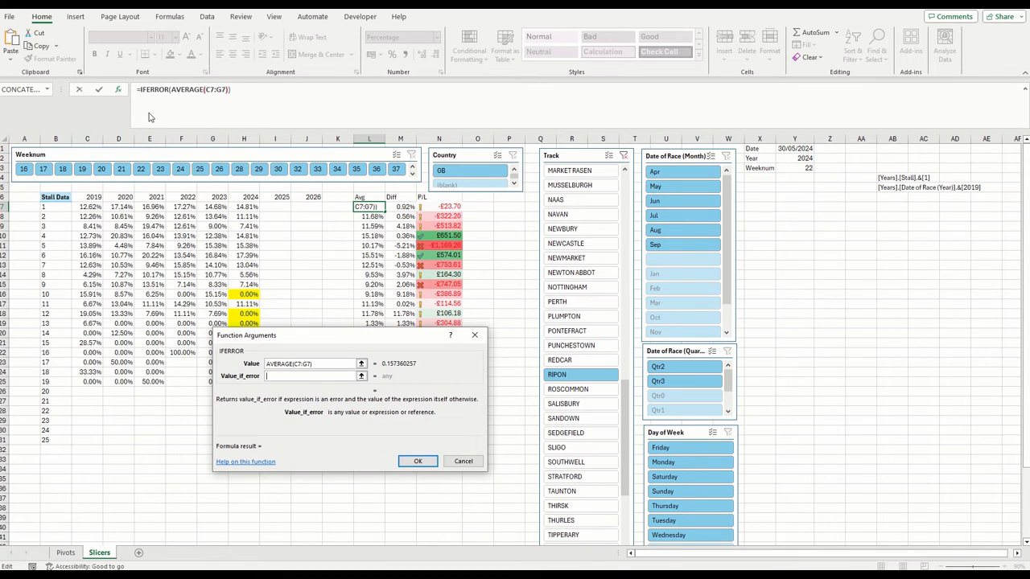
text(0)
key(Return)
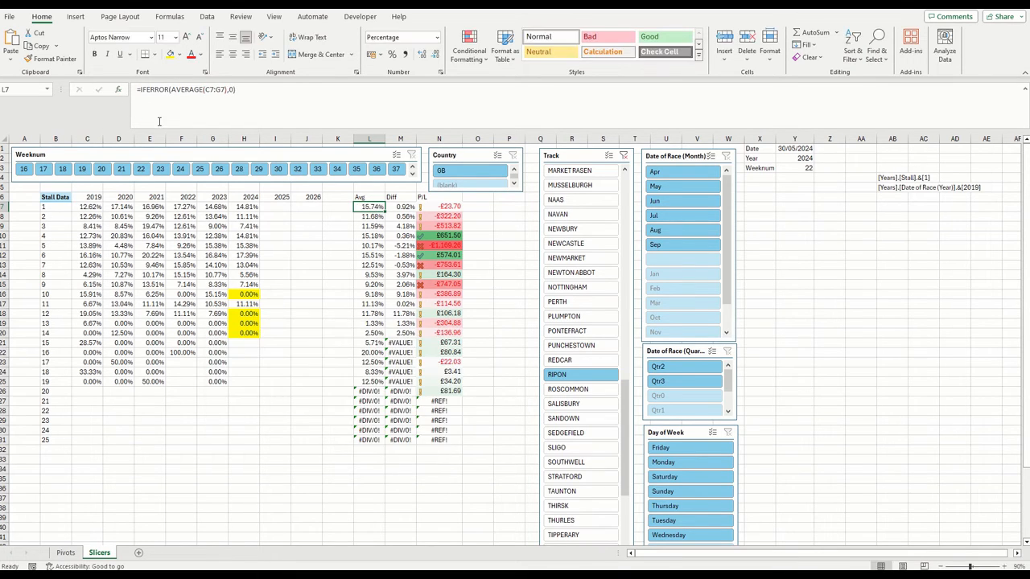
double_click(384, 211)
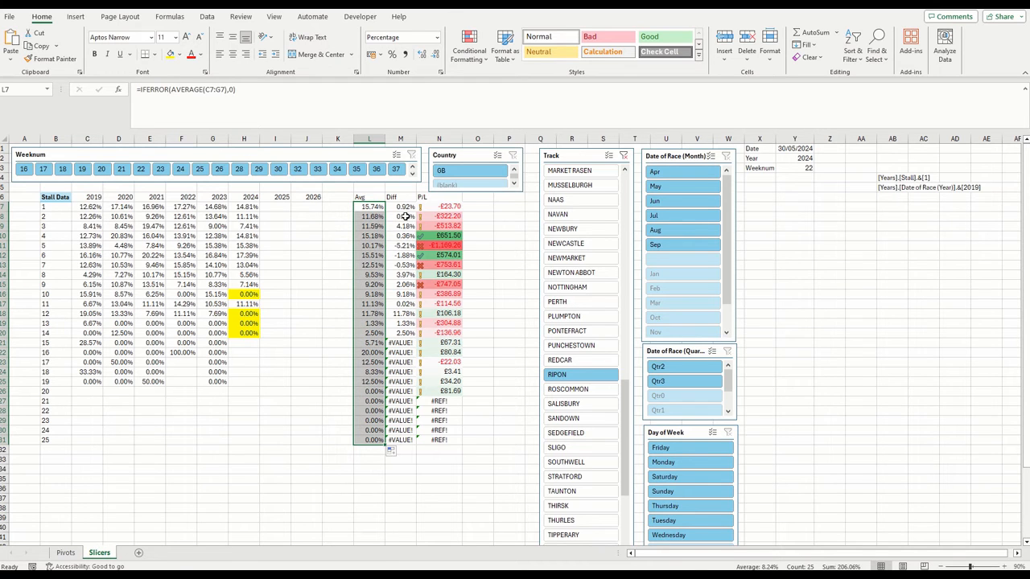
Wrap M7's L7-H7 difference in IFERROR with 0 as the error value, and fill it down to M31
click(402, 207)
drag(295, 87, 141, 89)
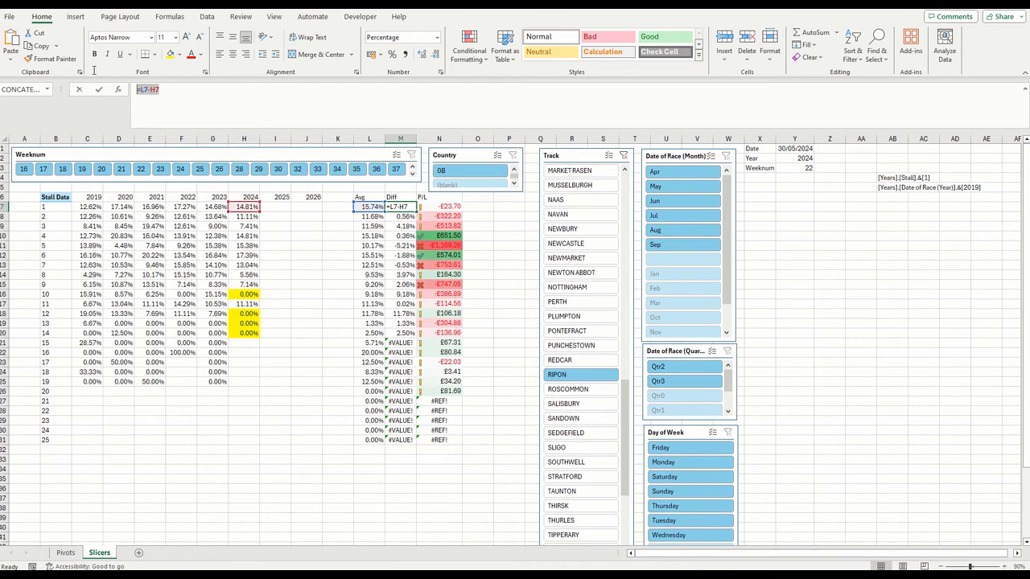
key(ctrl+x)
text(iferror()
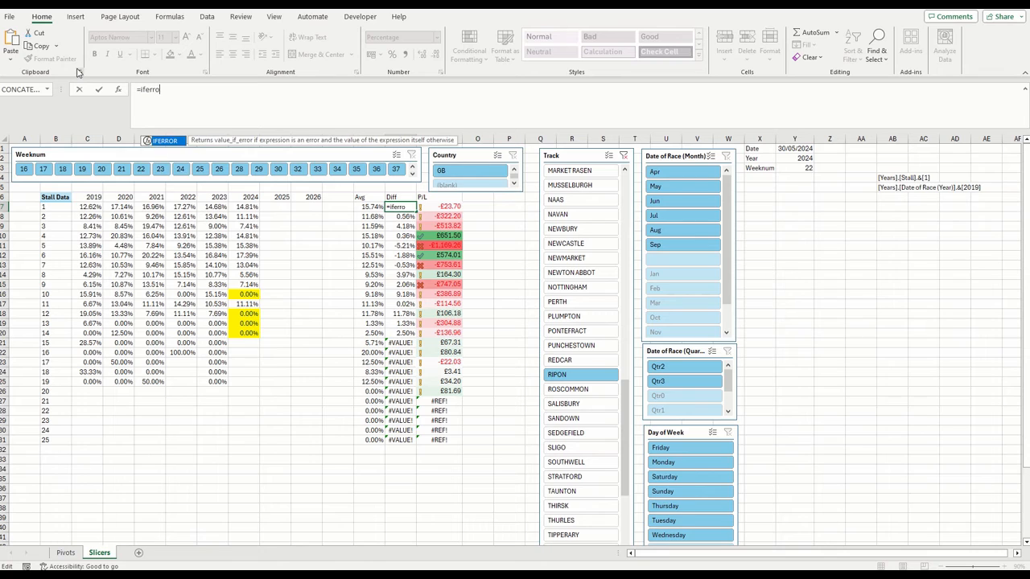
click(118, 89)
key(ctrl+v)
key(Delete)
key(Tab)
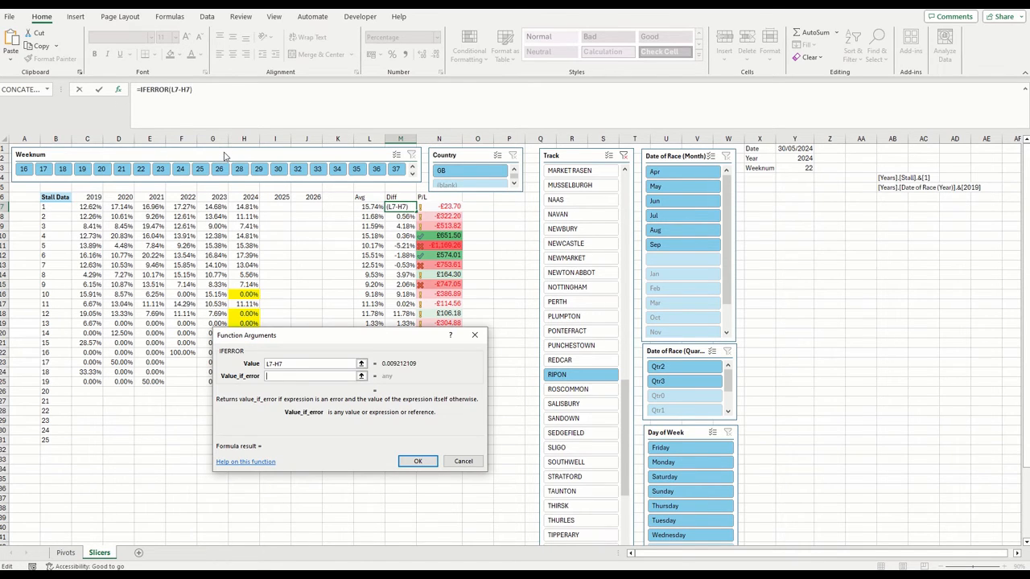
text(0)
key(Return)
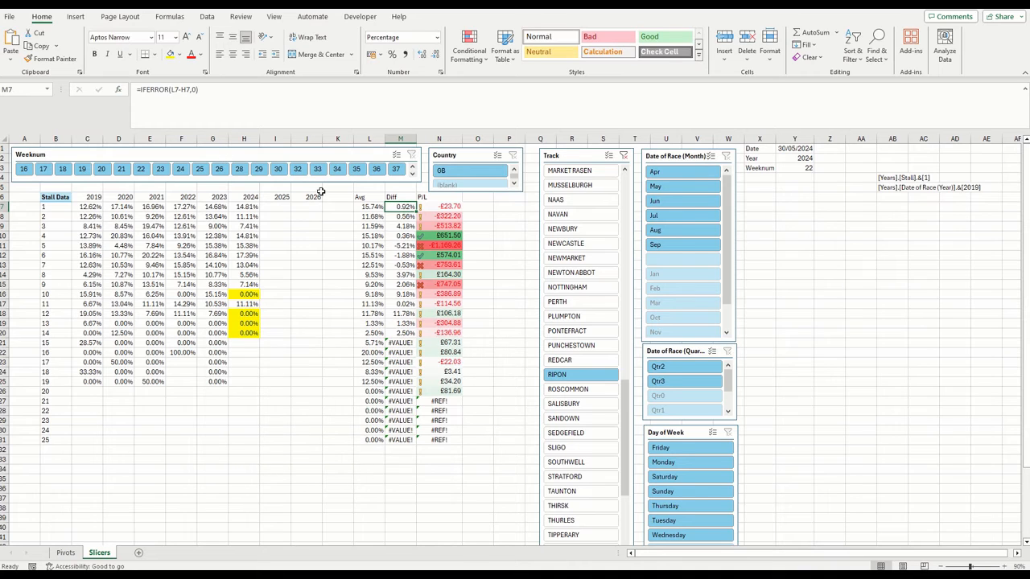
double_click(416, 210)
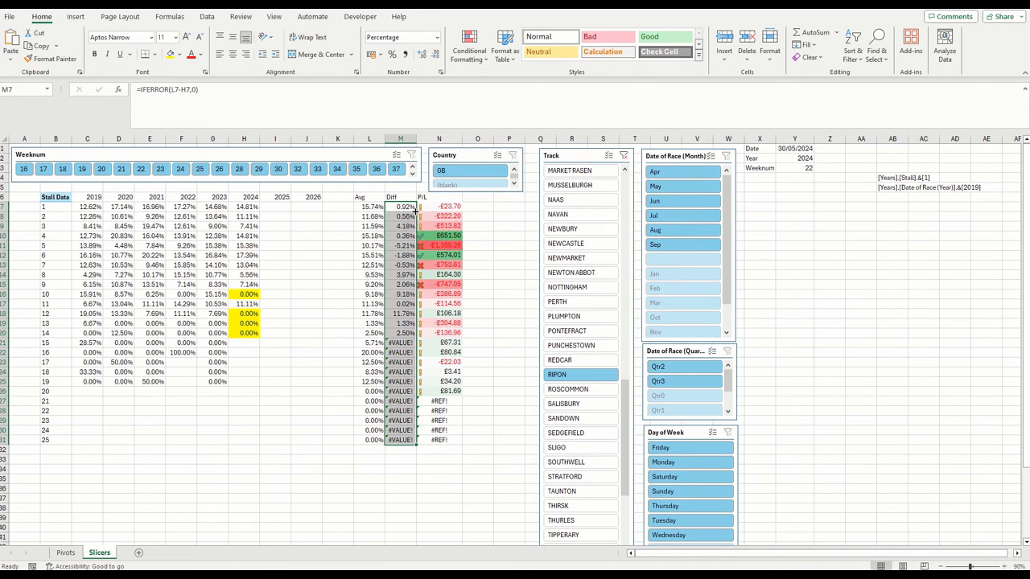
Wrap N7's P/L GETPIVOTDATA subtraction in IFERROR with 0 as the error value, and fill it down to N31
click(450, 206)
key(F2)
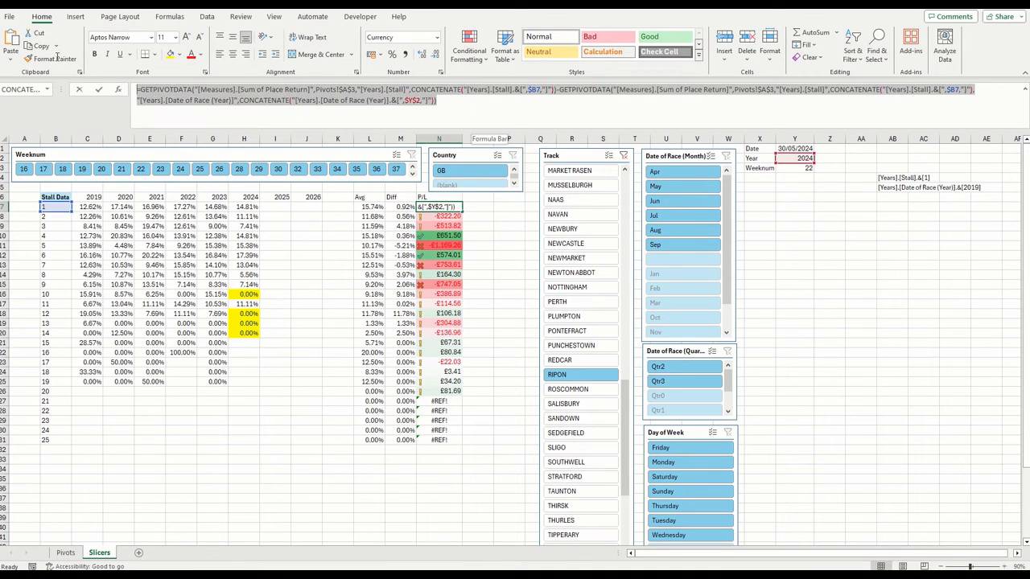
text(=iferror()
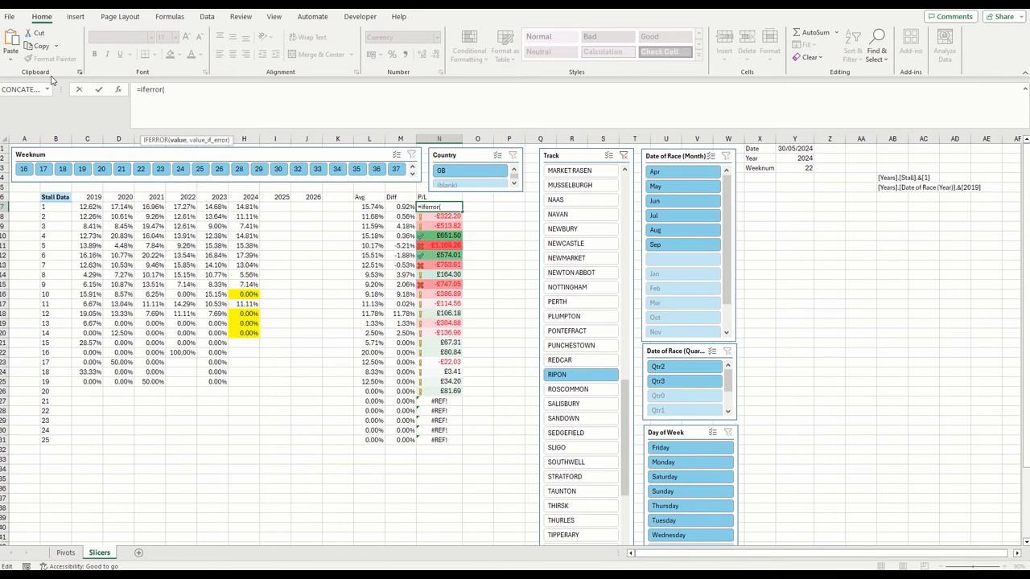
click(118, 89)
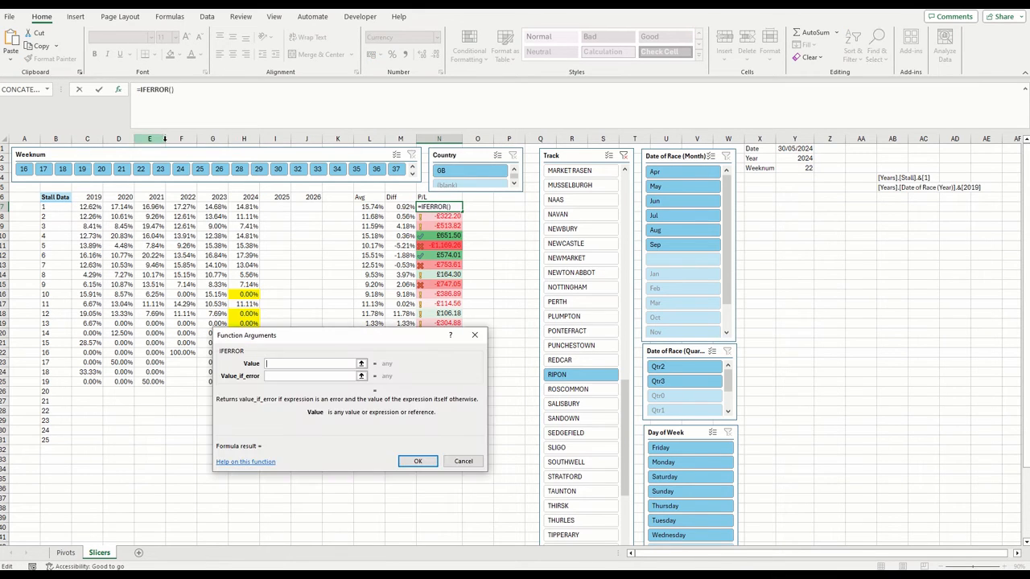
key(ctrl+v)
key(Tab)
text(0)
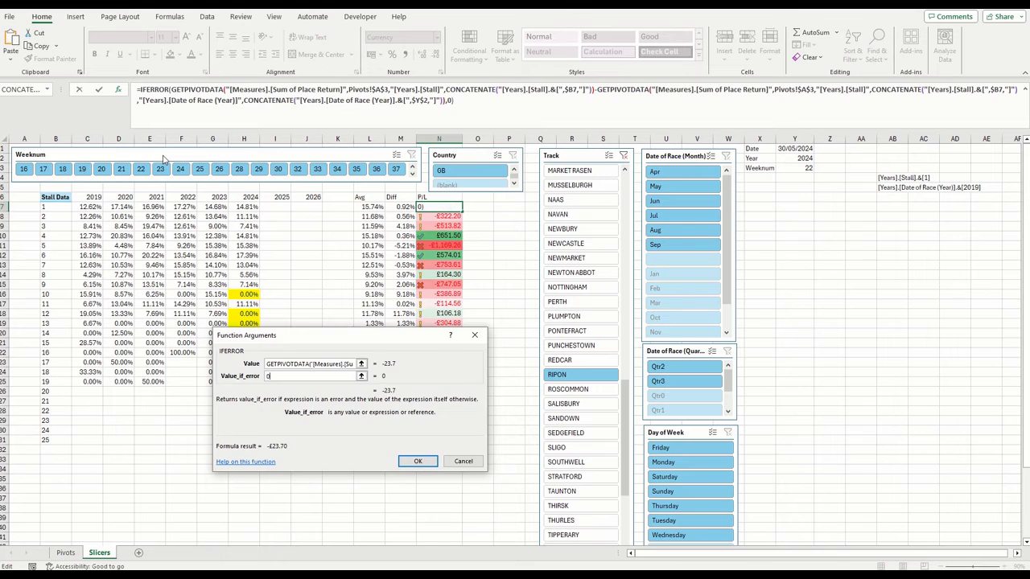
key(Return)
double_click(462, 210)
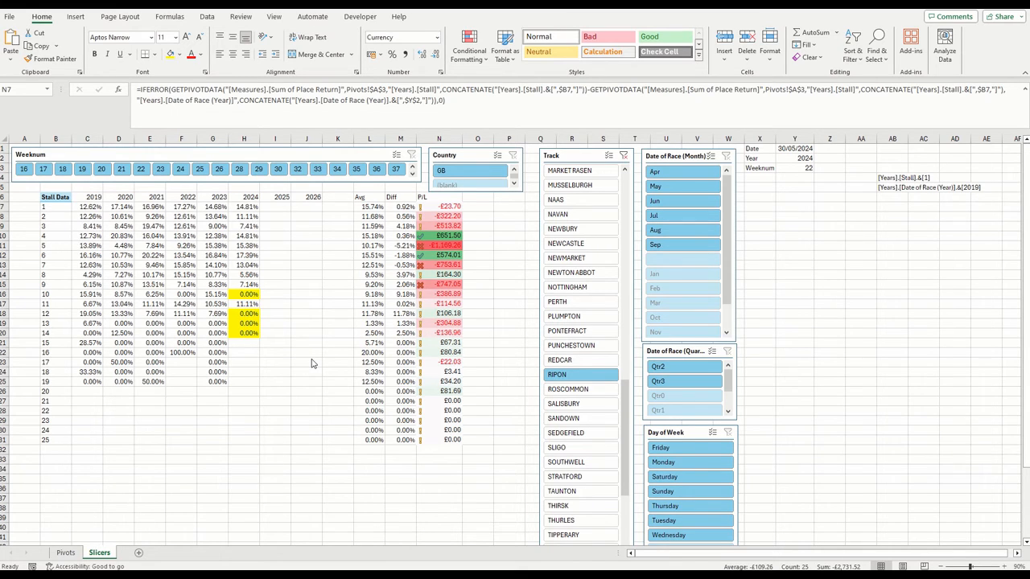
click(267, 366)
click(269, 363)
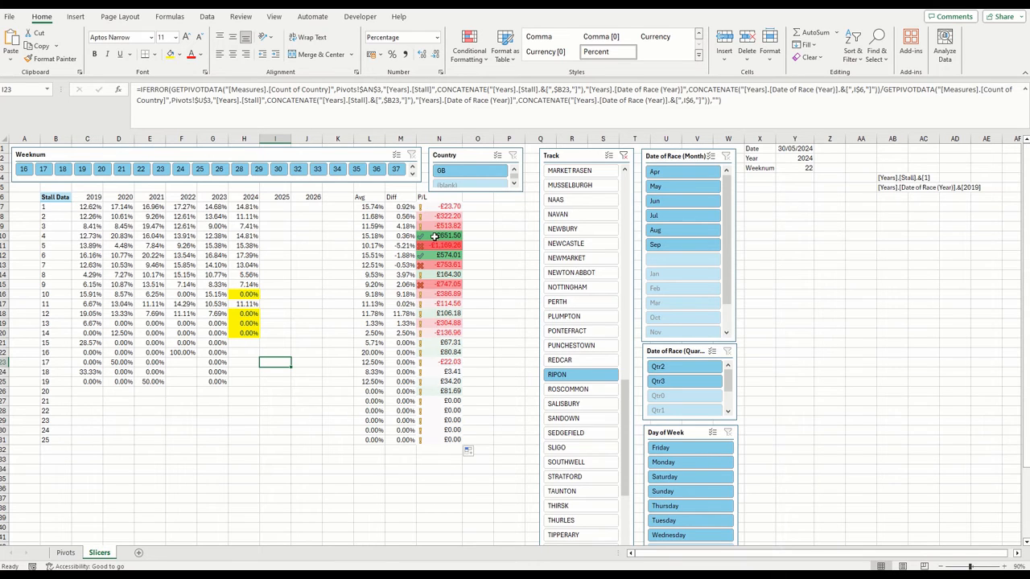
Examine RIPON's stall 4 strike rates for 2019–2023, the P/L of stalls 4 and 6, and the highlighted 2024 cells
drag(220, 238, 101, 235)
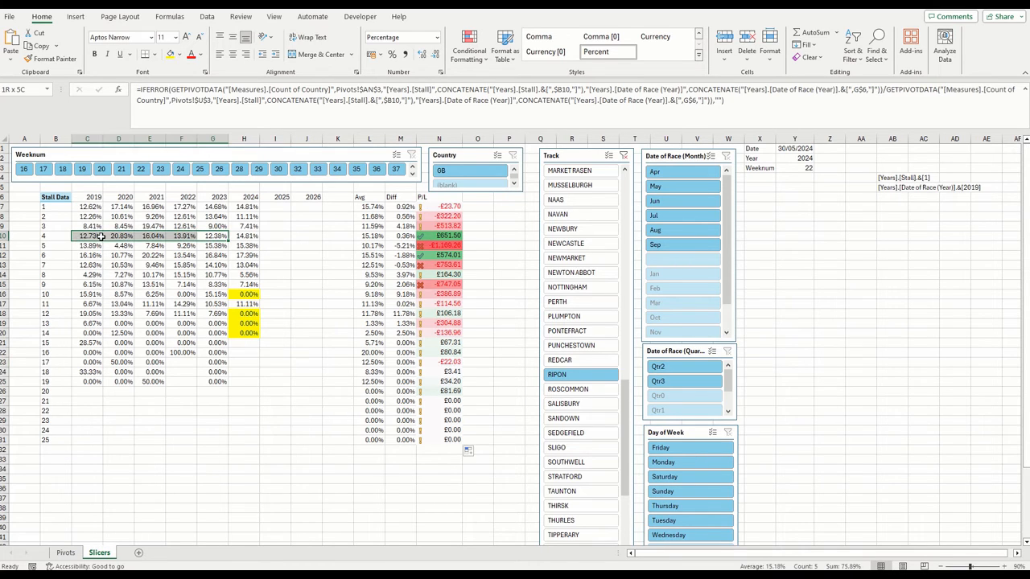
click(449, 239)
click(453, 256)
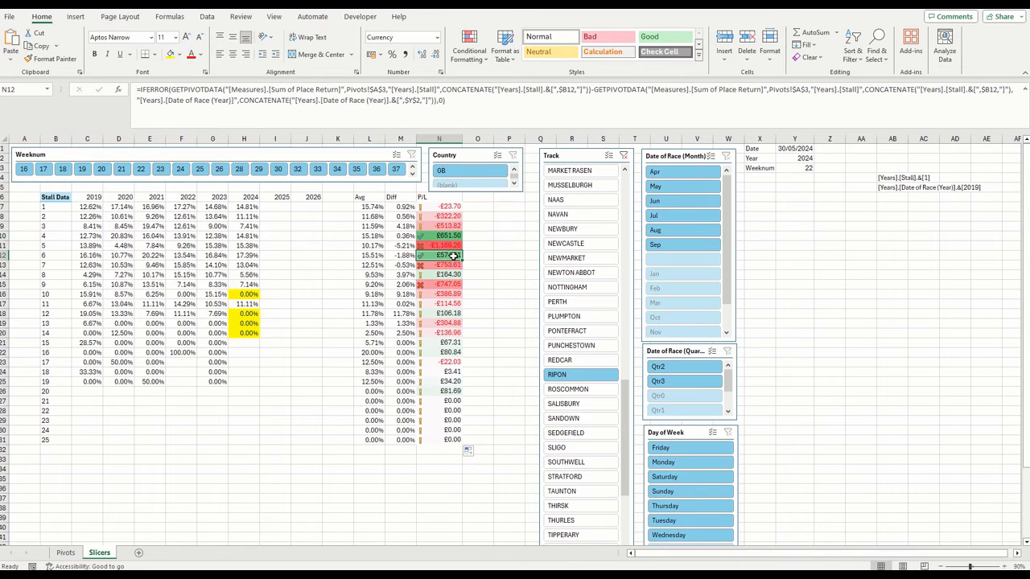
click(248, 295)
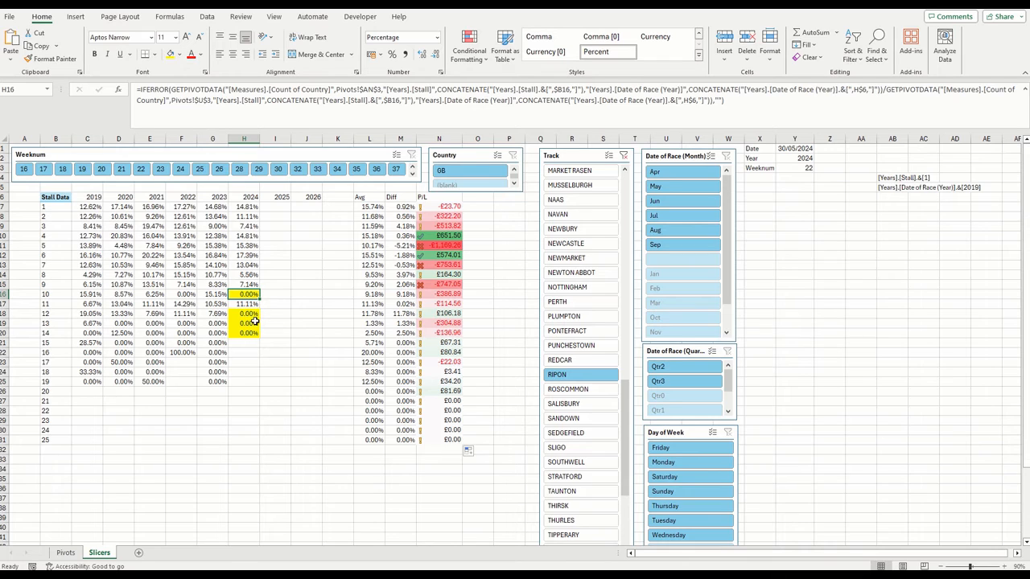
click(254, 314)
click(254, 323)
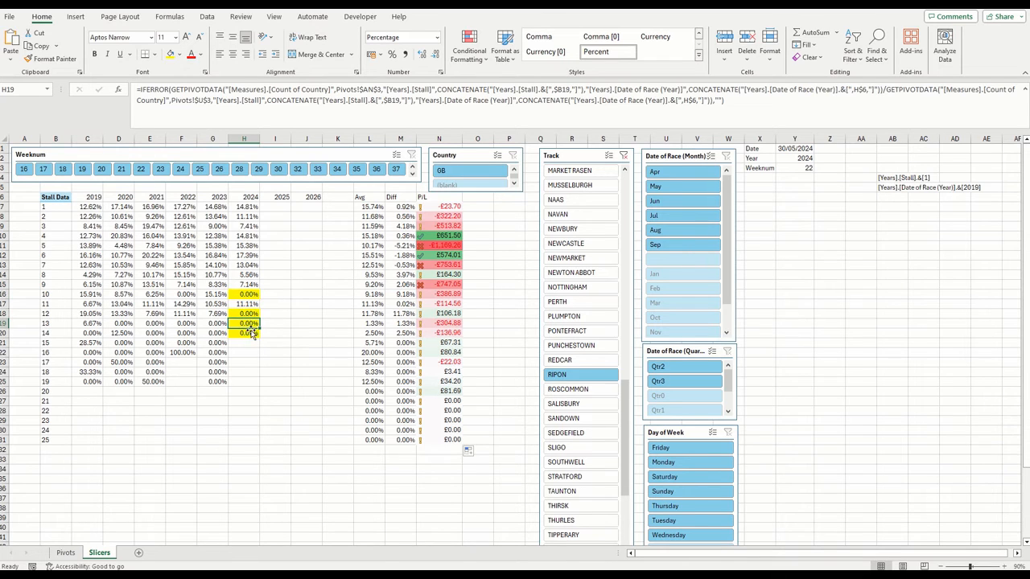
click(253, 333)
Clear all slicer filters on the Slicers sheet and compare the pivot tables on the Pivots sheet
click(65, 553)
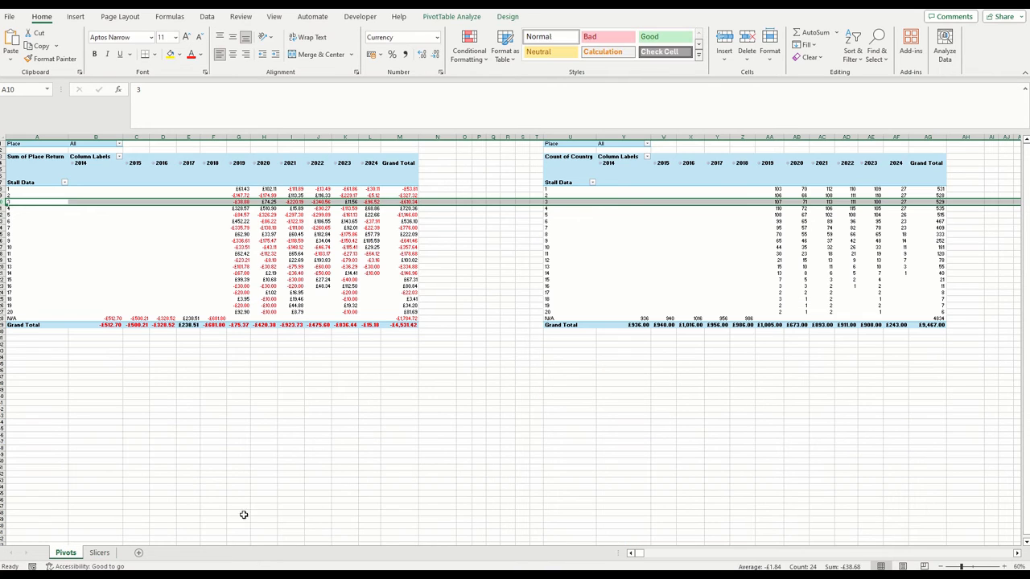
click(310, 390)
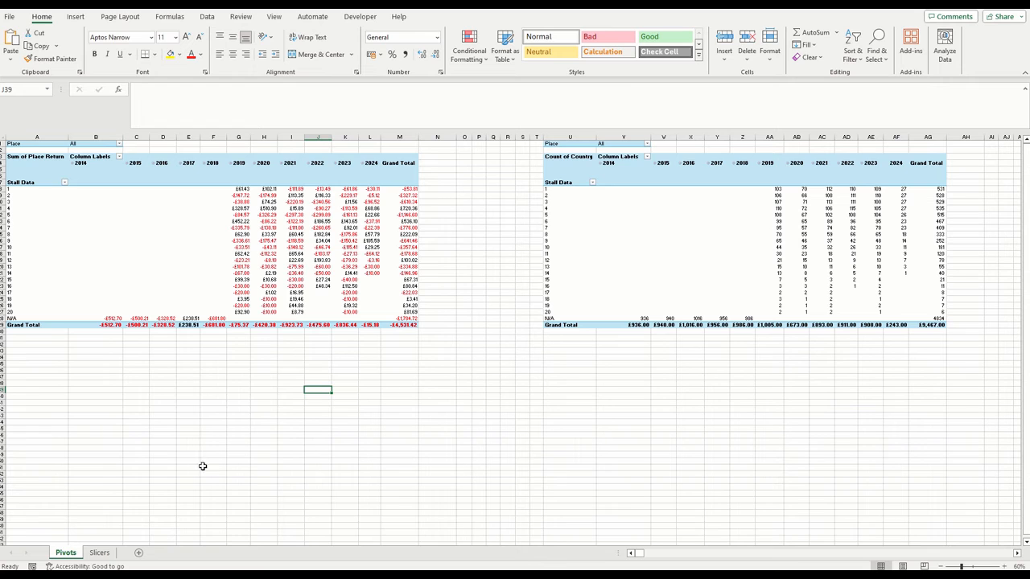
click(99, 553)
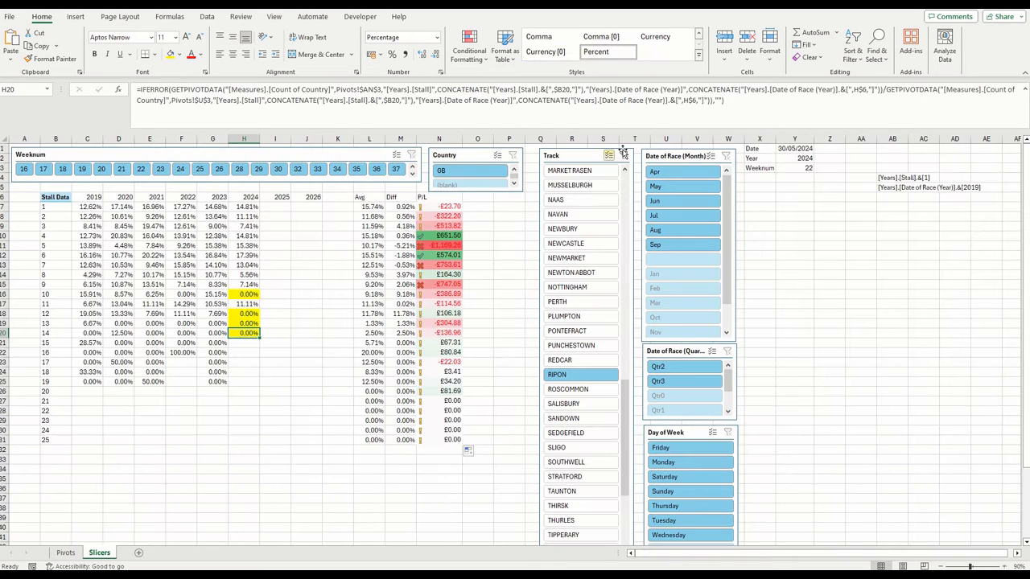
click(66, 553)
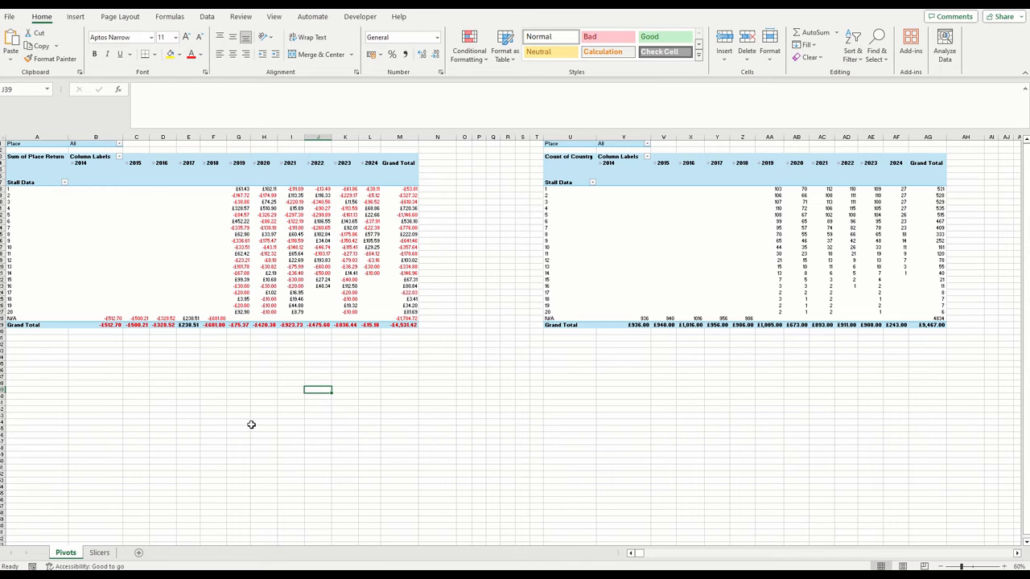
click(99, 553)
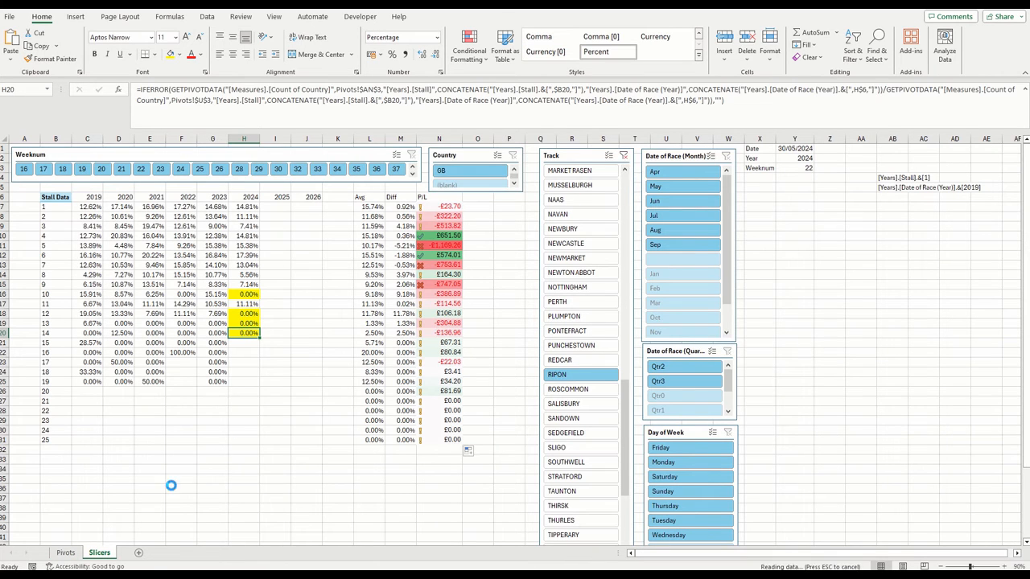
click(75, 554)
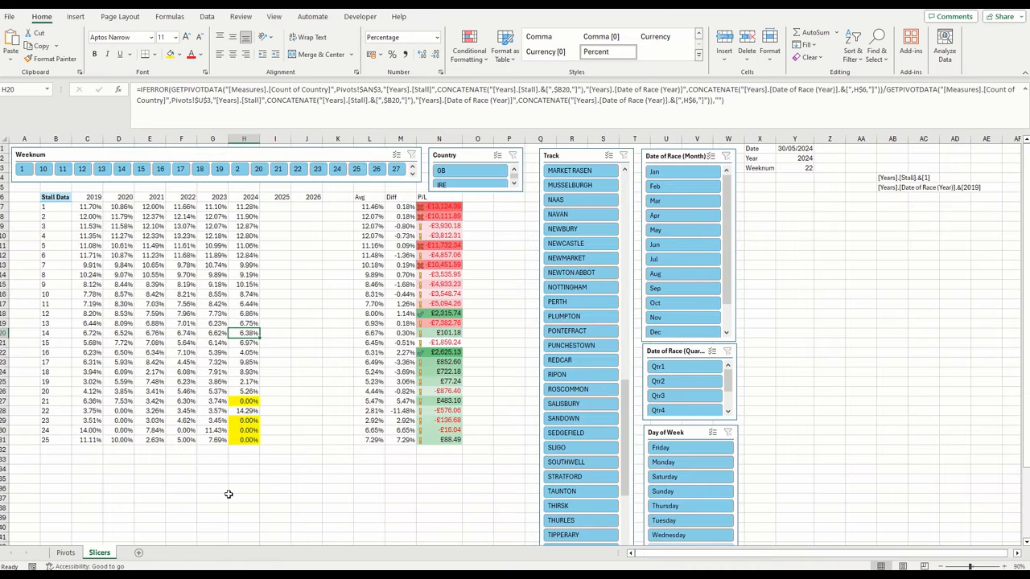
click(102, 554)
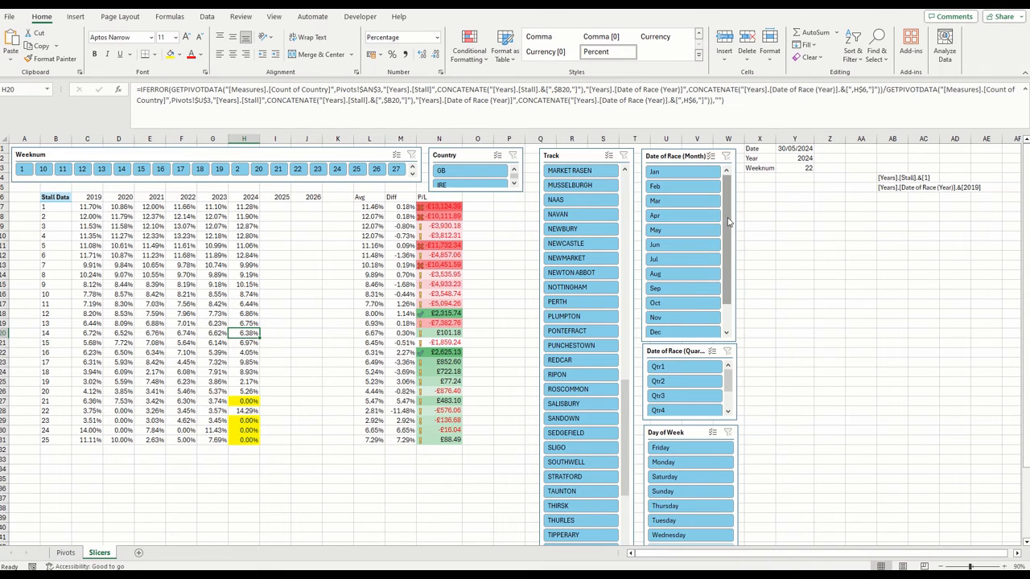
click(801, 234)
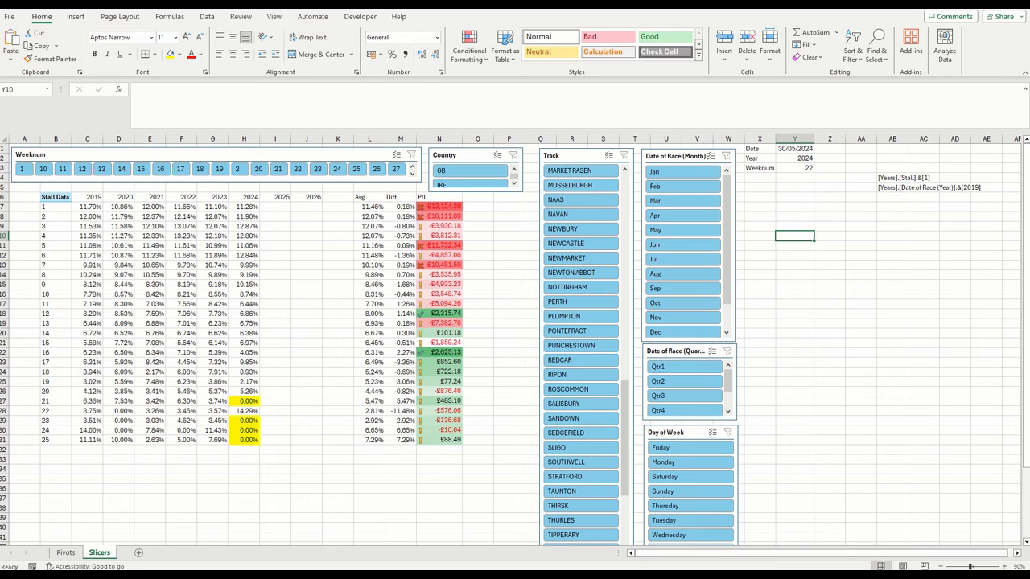
click(892, 236)
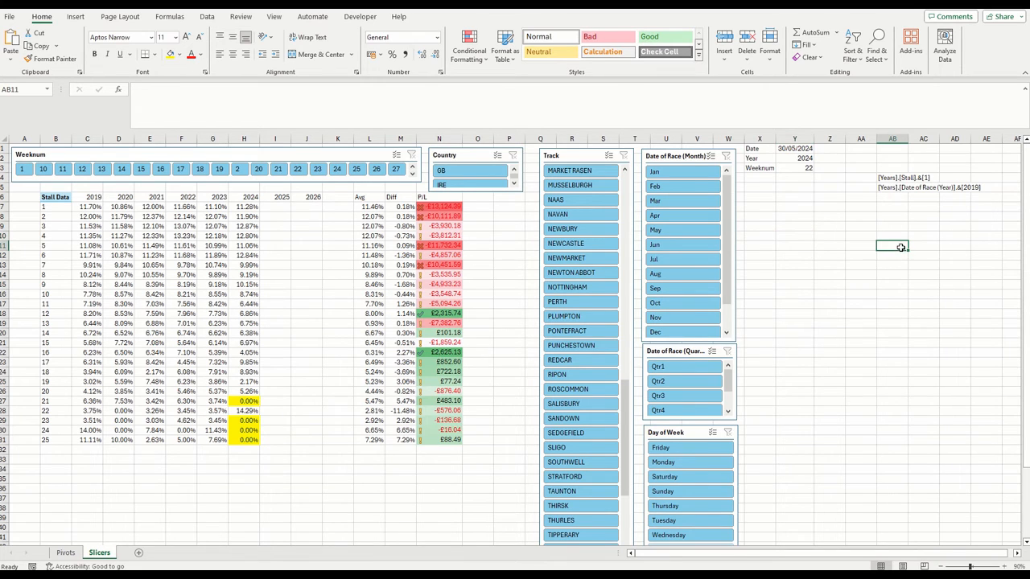
click(860, 268)
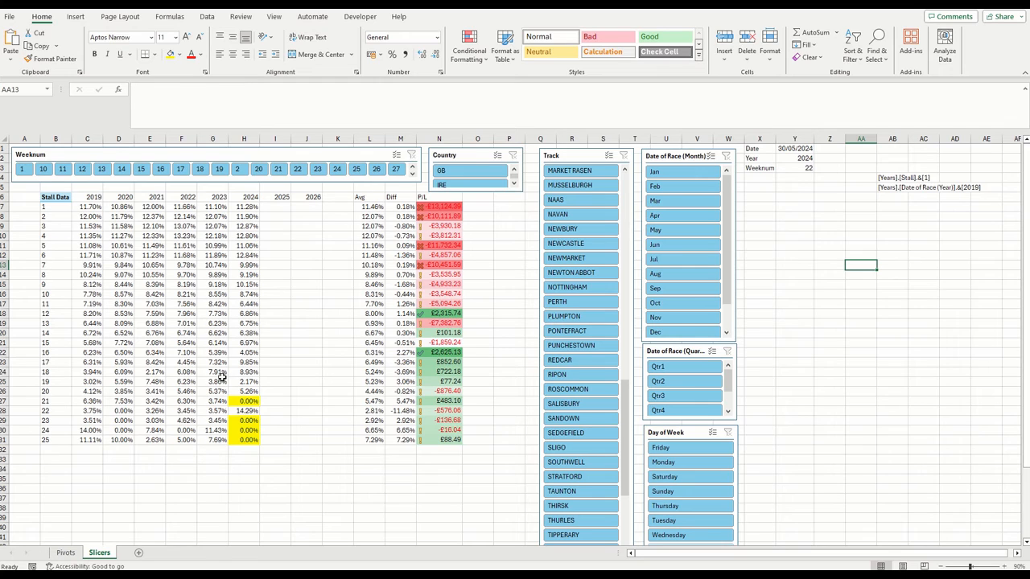
View the yearly source workbooks in the Dropbox Years folder, and close the folder window
click(206, 19)
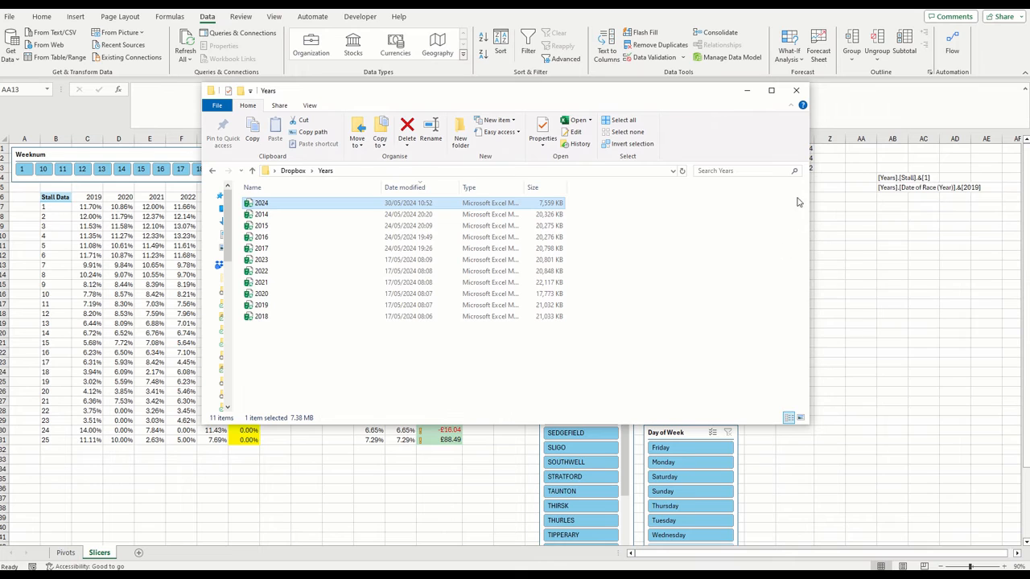
click(797, 90)
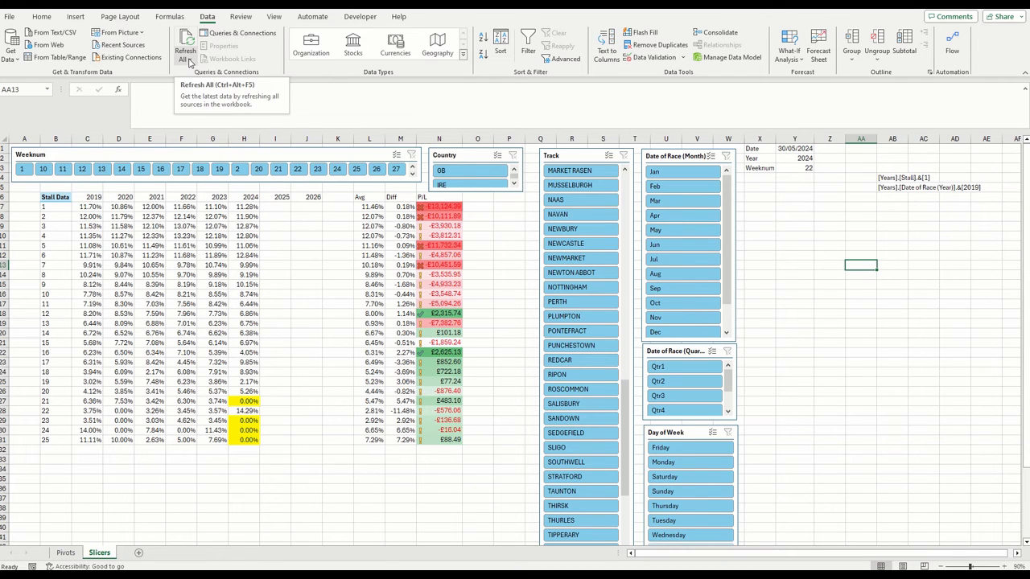
click(358, 478)
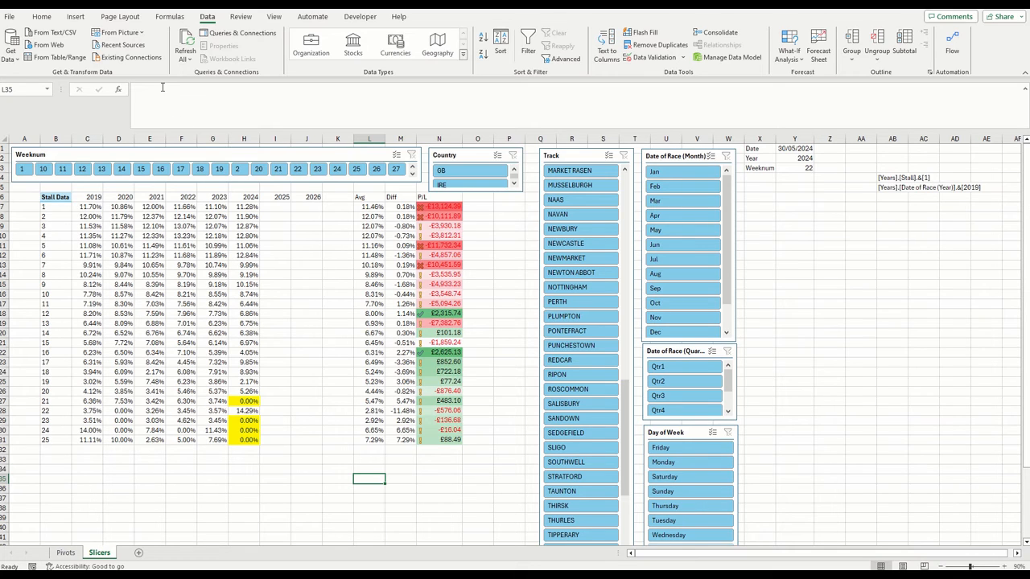
Open the Years query for editing in Power Query and select its Day of Week column
click(230, 38)
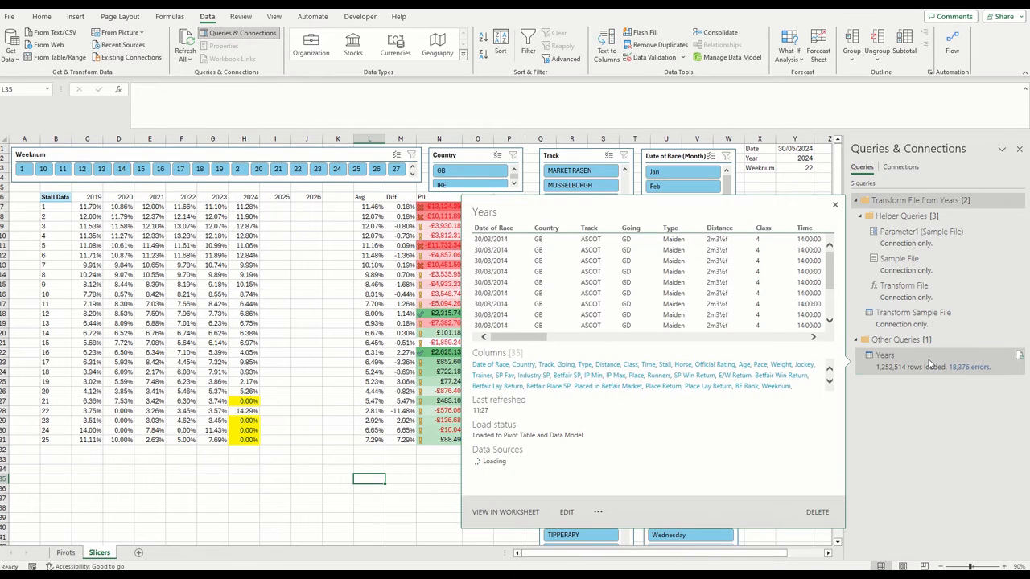
right_click(929, 364)
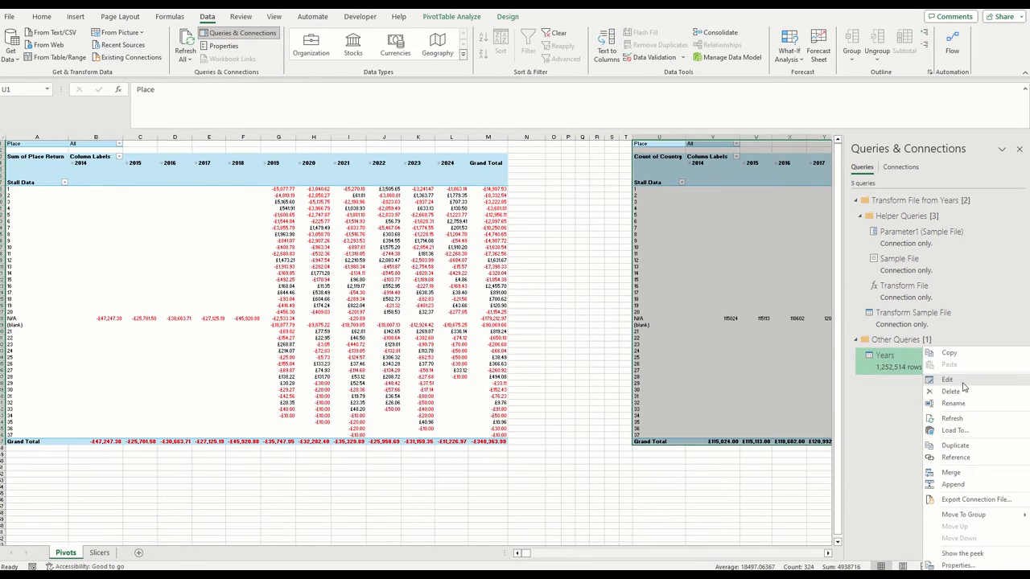
click(954, 384)
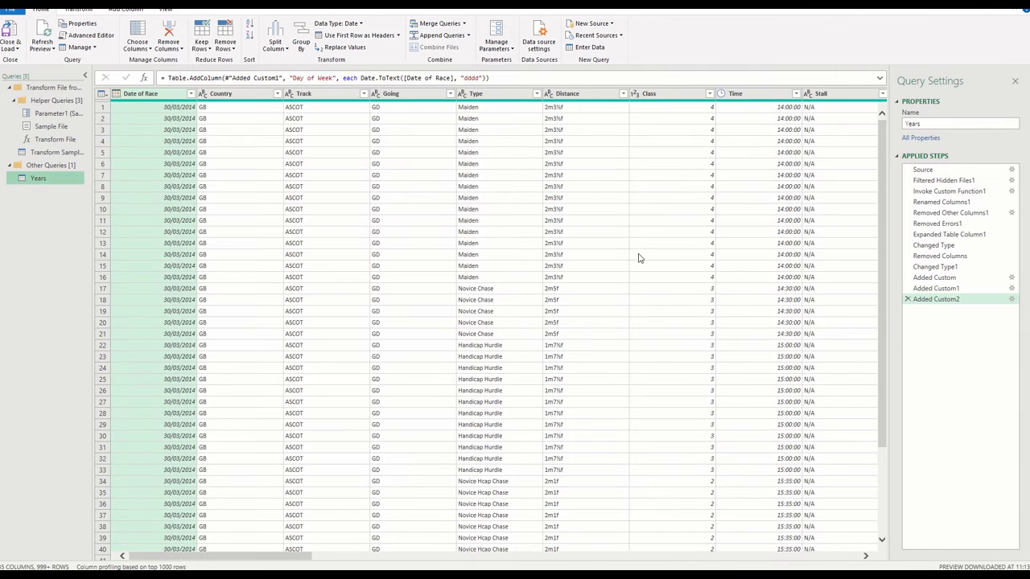
drag(299, 556, 861, 555)
click(824, 94)
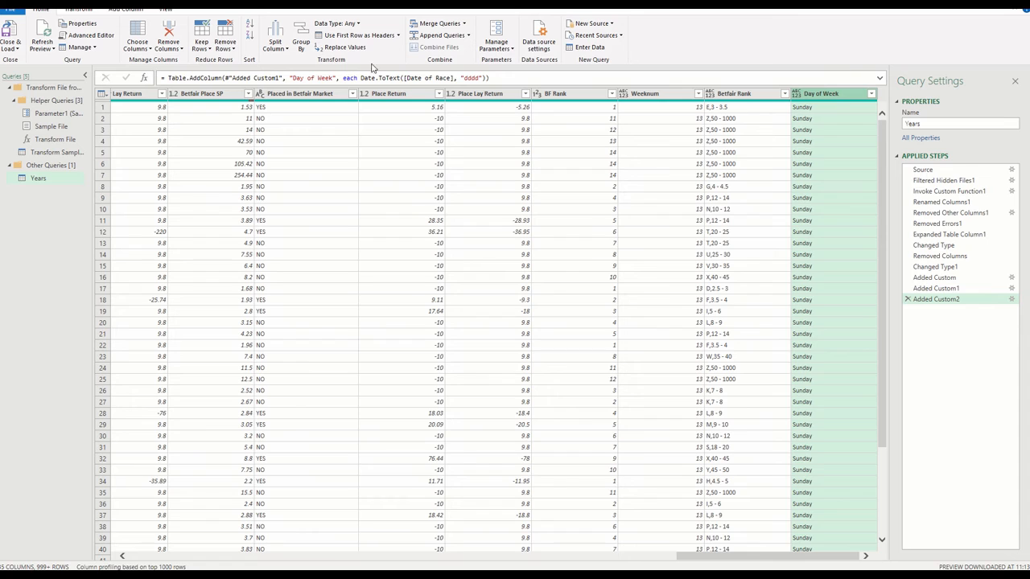
Start a new custom column in the Years query and name it Odd/Even Month
click(125, 8)
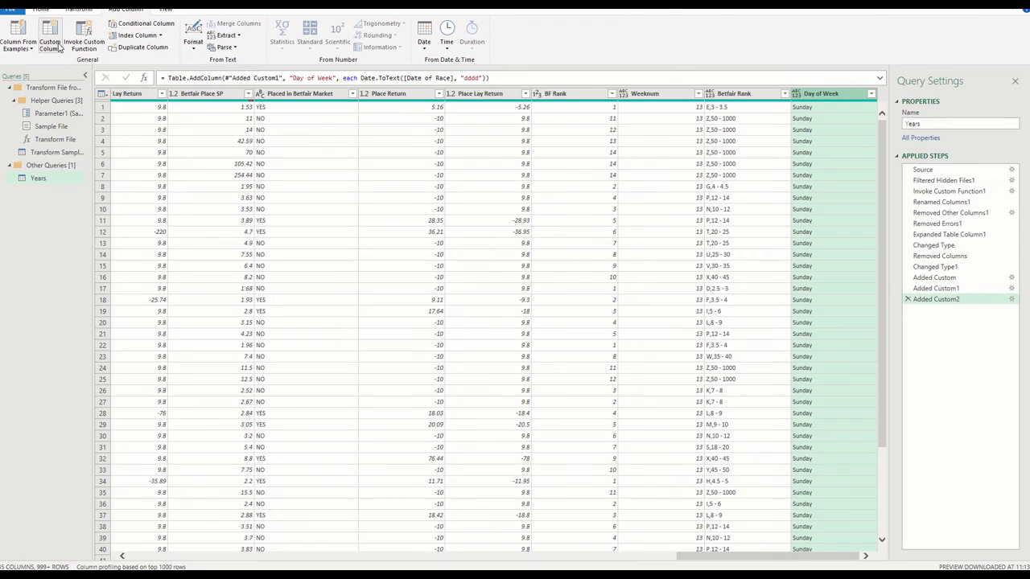
click(59, 49)
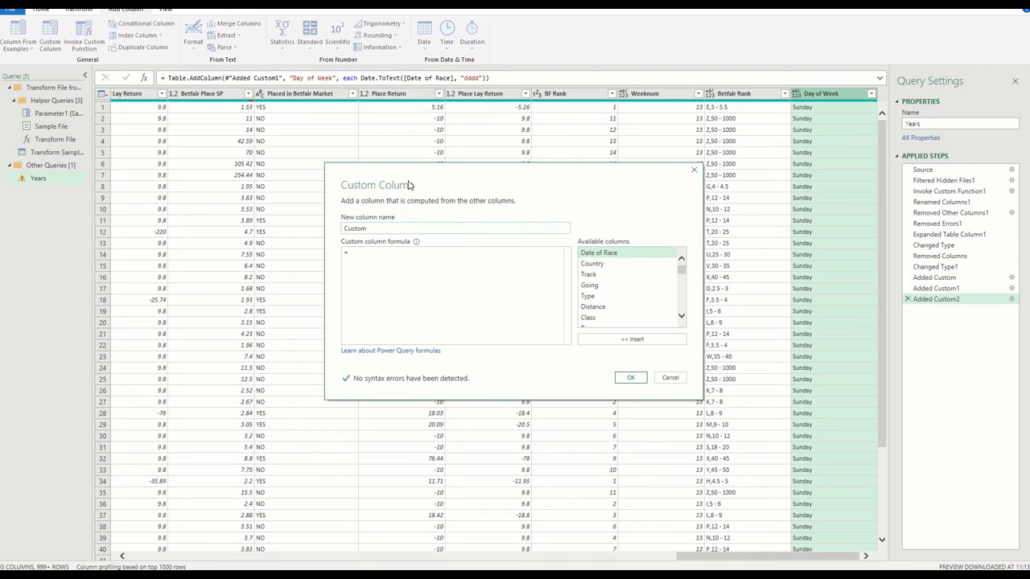
double_click(391, 228)
text(Odd/Even Mont)
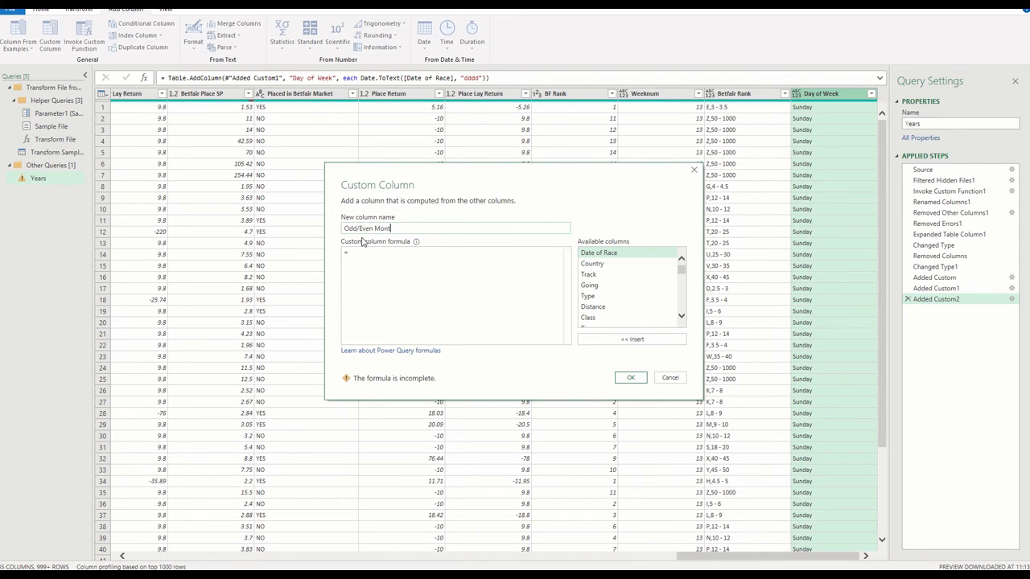
text(h)
click(393, 260)
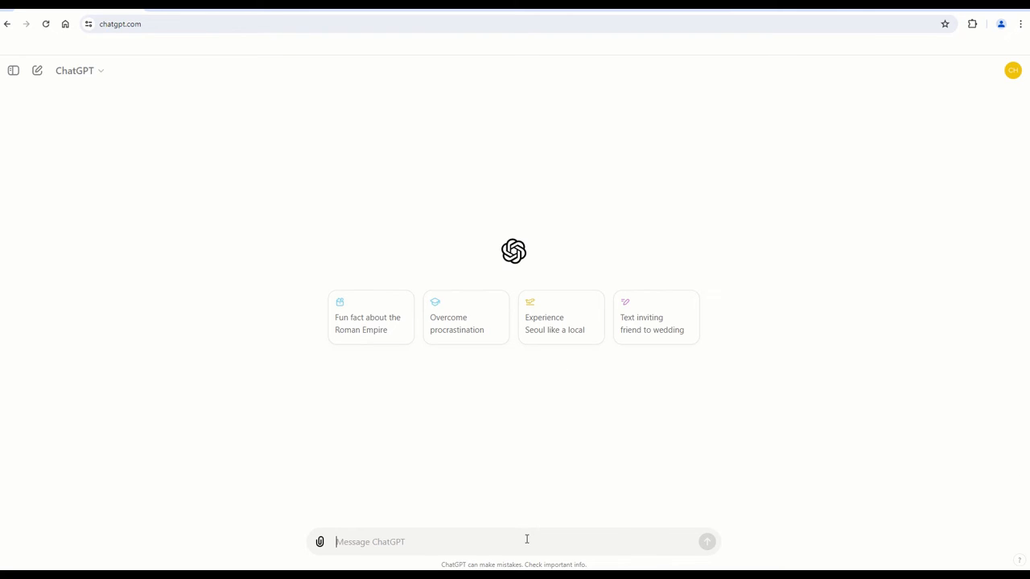
In ChatGPT, ask for a Power Query custom column showing whether the Date of Race month is odd or even, and copy the formula
text(Create a ne)
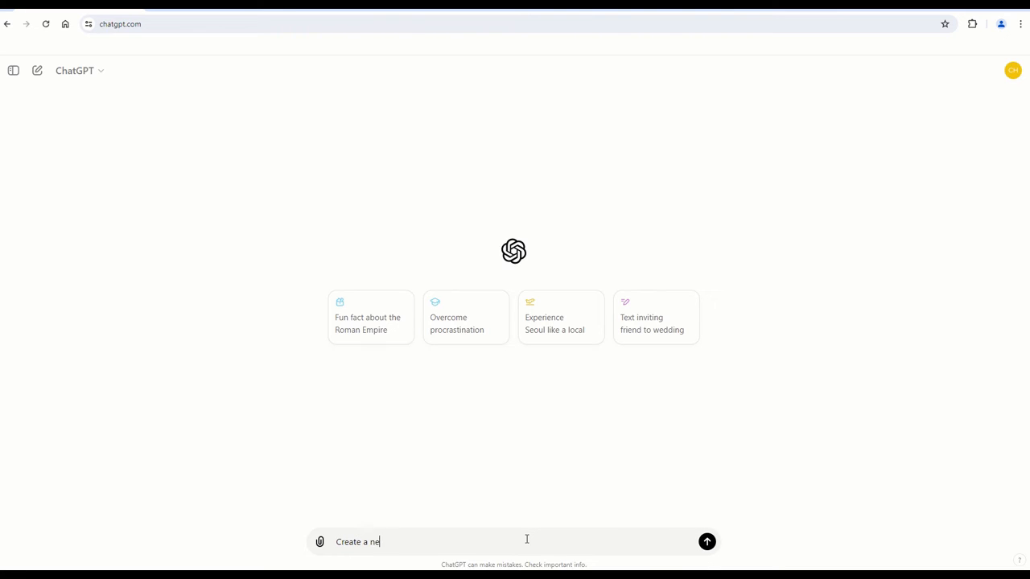
text(w customer column in power query to show if the mo)
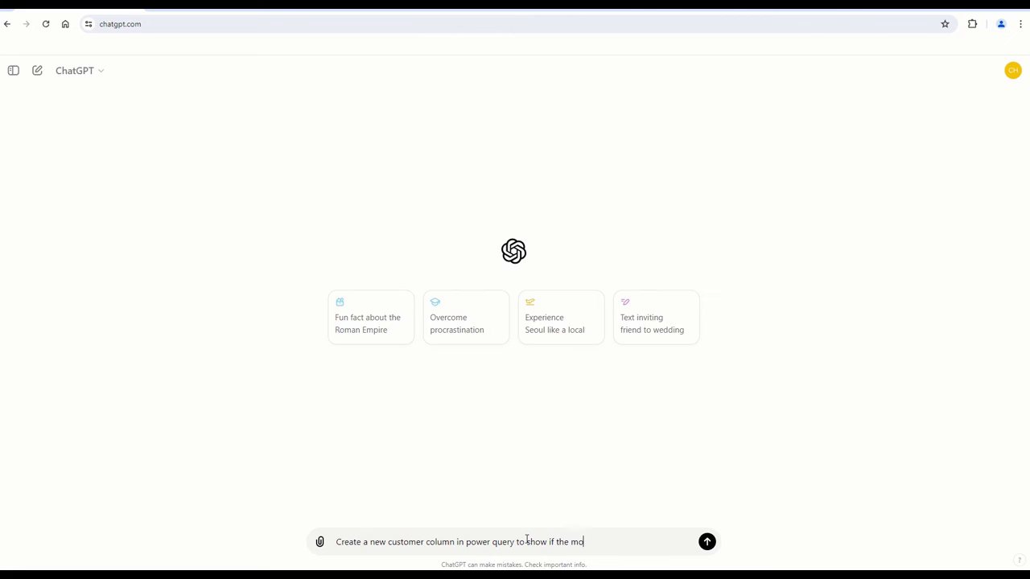
text(nth is odd or even using column Date of R)
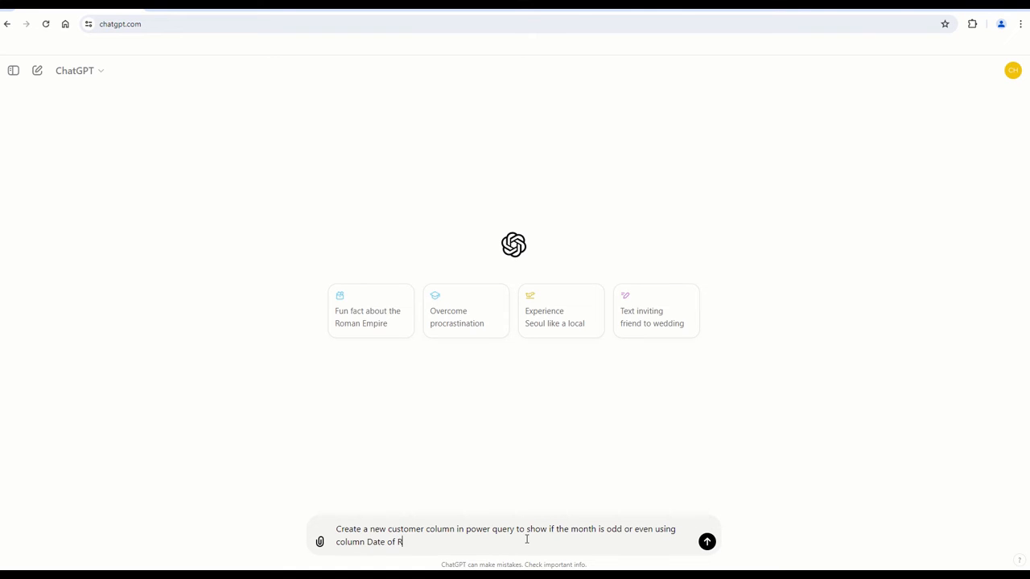
text(ace for the date)
key(Return)
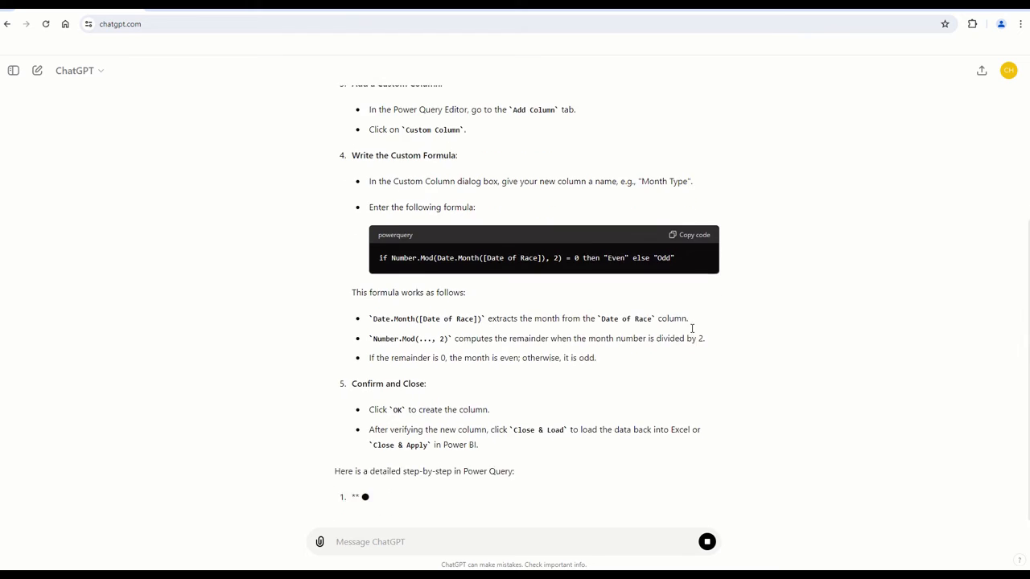
click(706, 542)
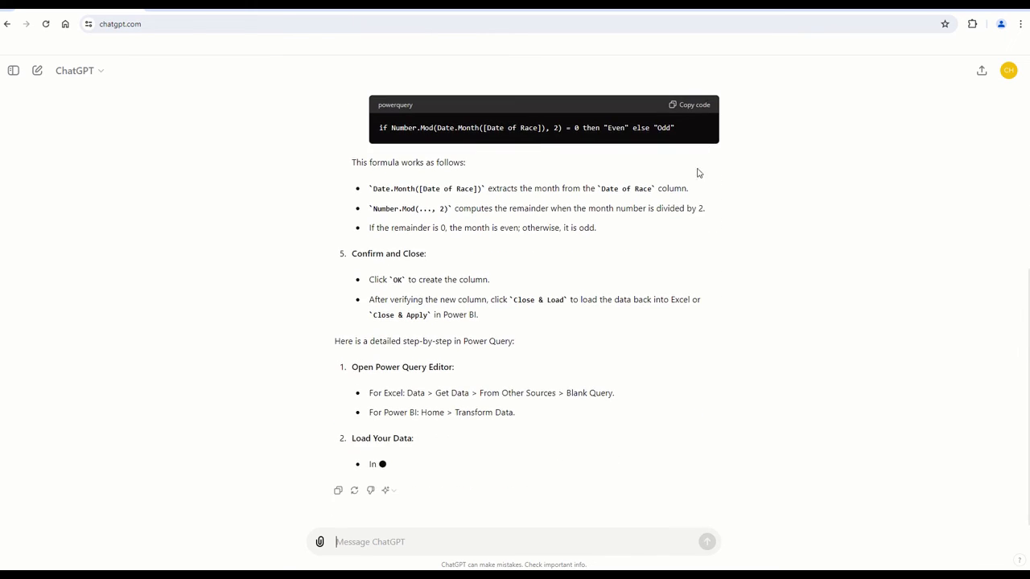
click(695, 104)
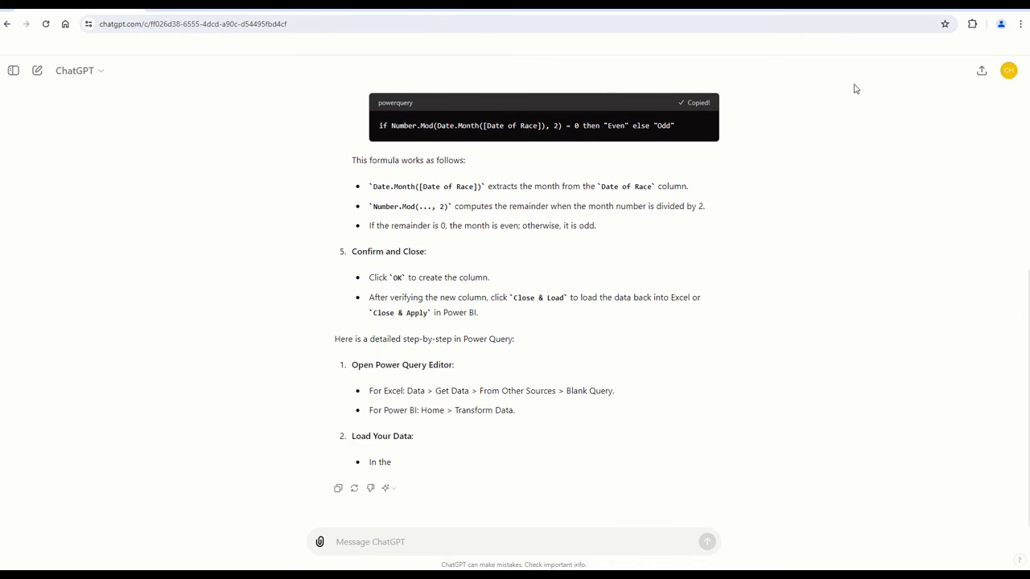
Back in Power Query, create the column with if Number.Mod(Date.Month([Date of Race]), 2) = 0 then "Even" else "Odd", and load the query
key(alt+Tab)
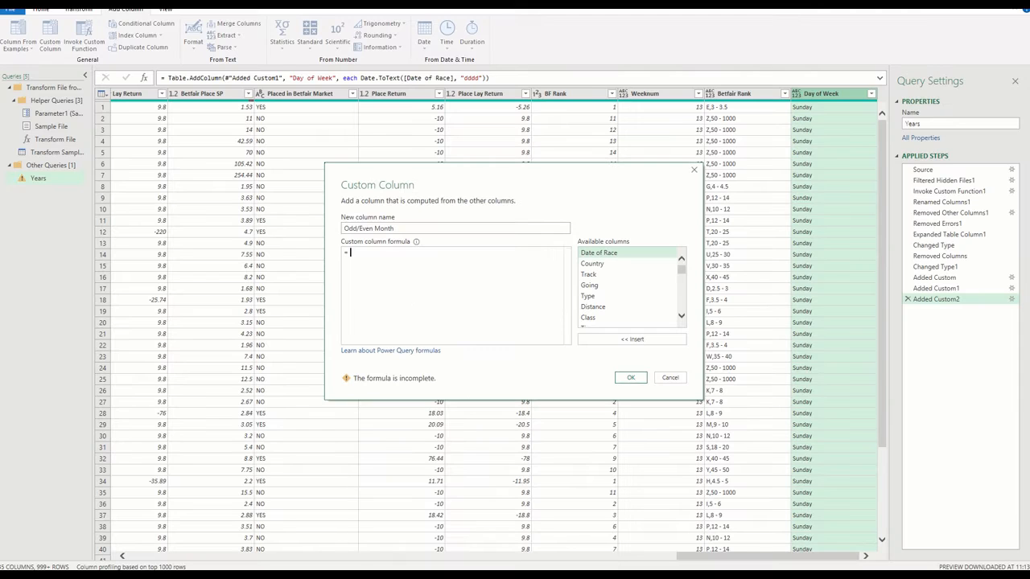
text(if Number.Mod(Date.Month([Date of Race]), 2) = 0 then "Even" else "Odd")
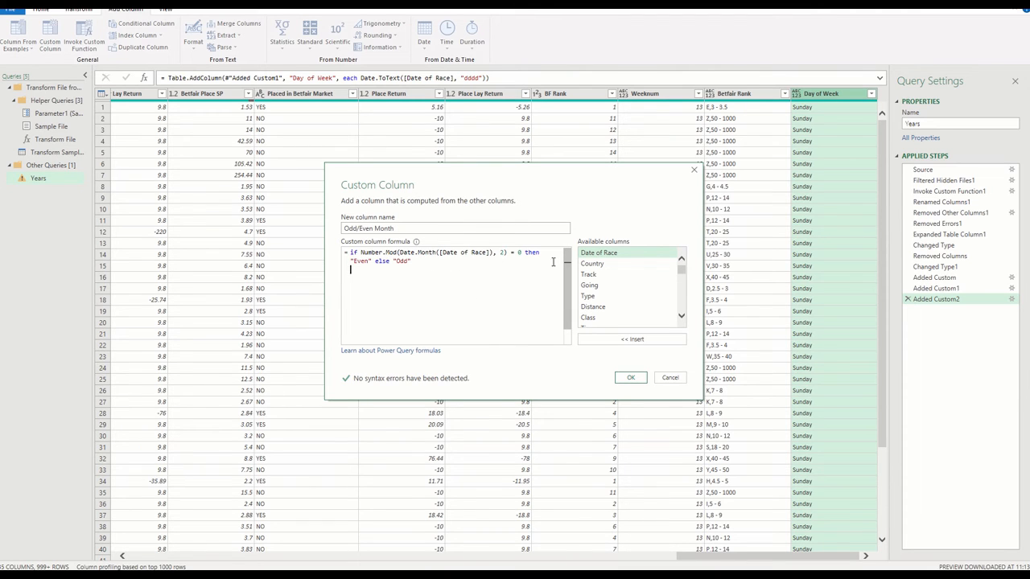
click(631, 379)
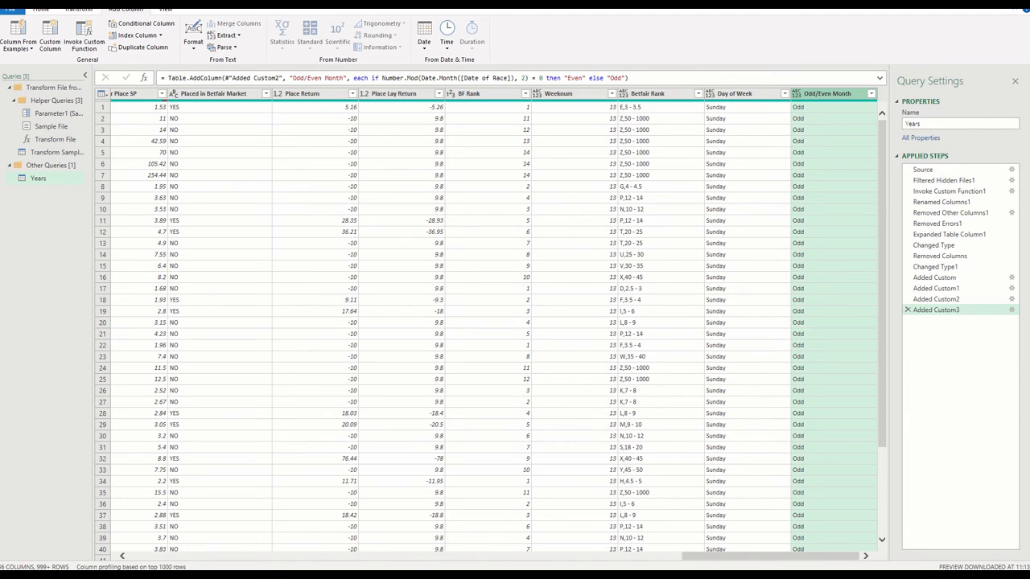
click(40, 9)
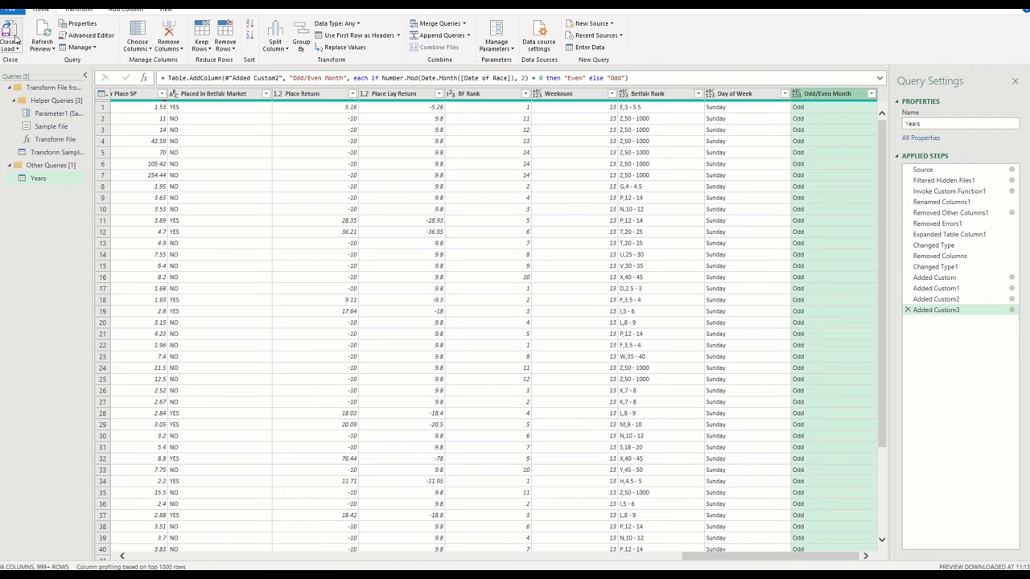
click(11, 32)
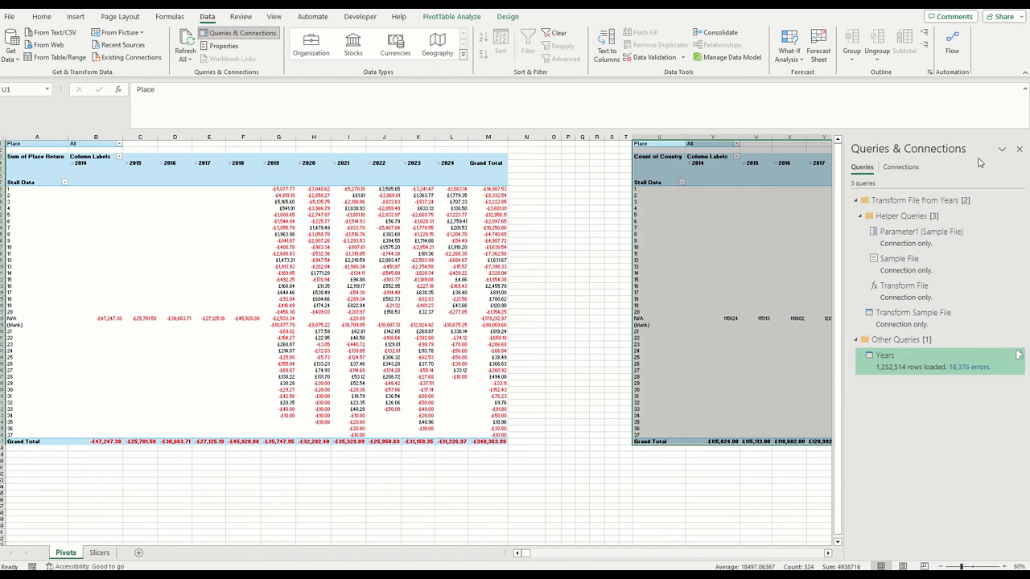
Insert an Odd/Even Month slicer for the Sum of Place Return pivot table
click(1019, 150)
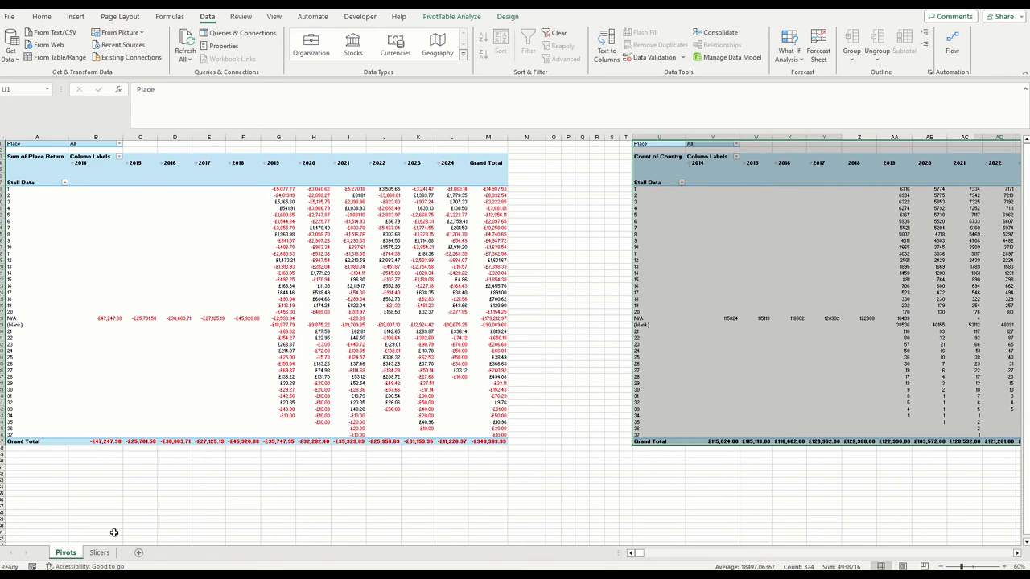
click(280, 177)
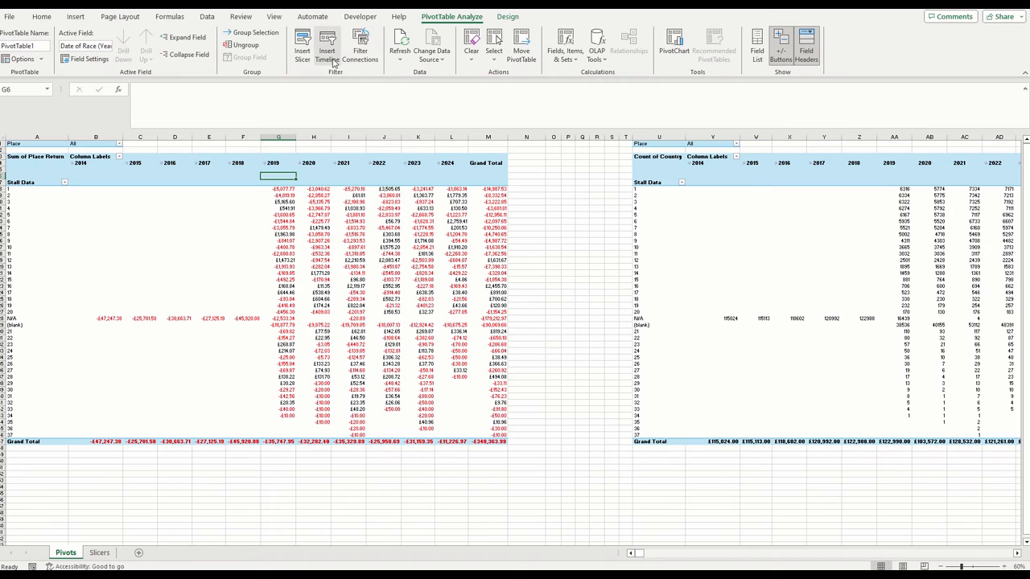
click(302, 47)
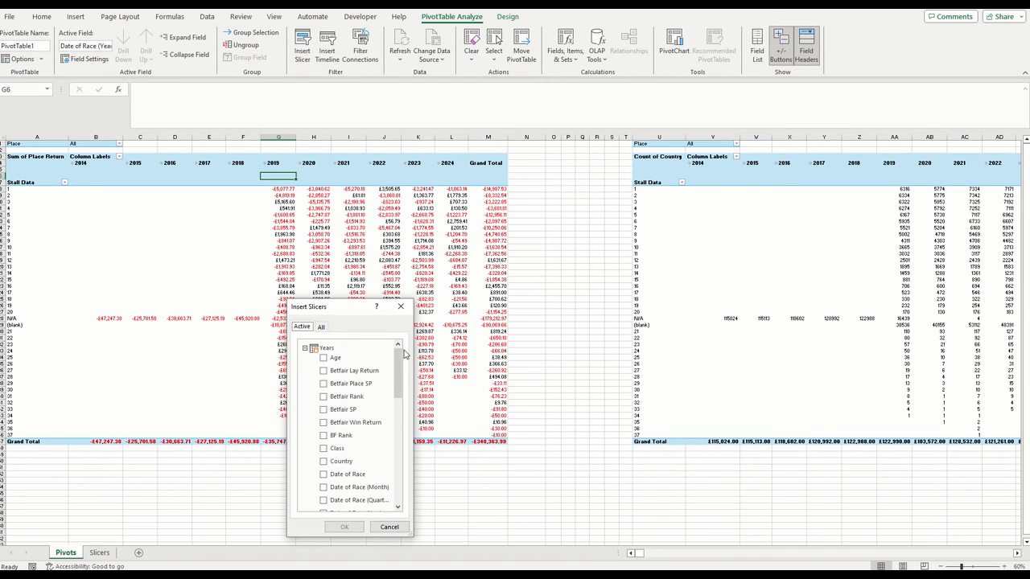
drag(397, 366, 398, 414)
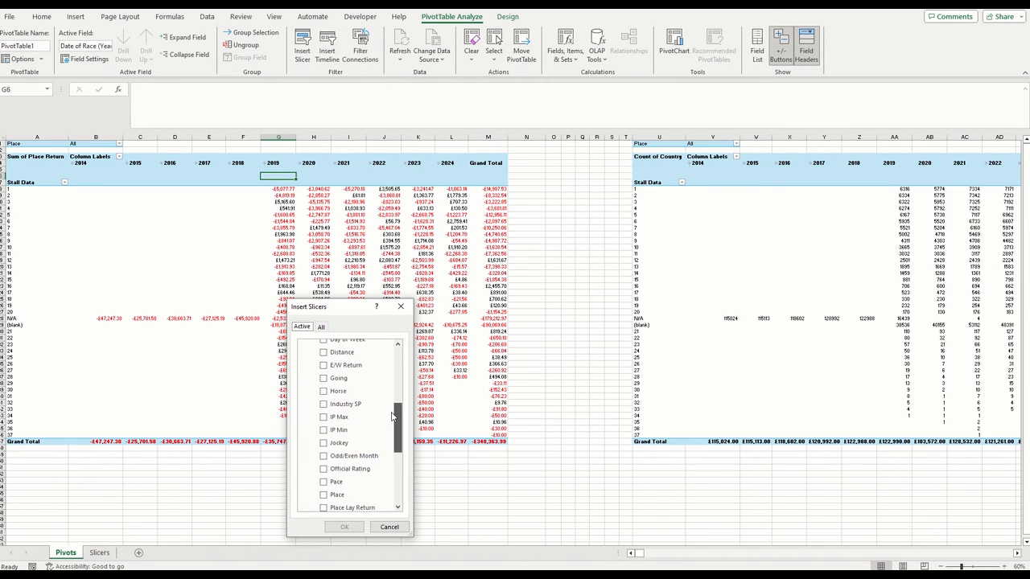
click(326, 457)
click(344, 527)
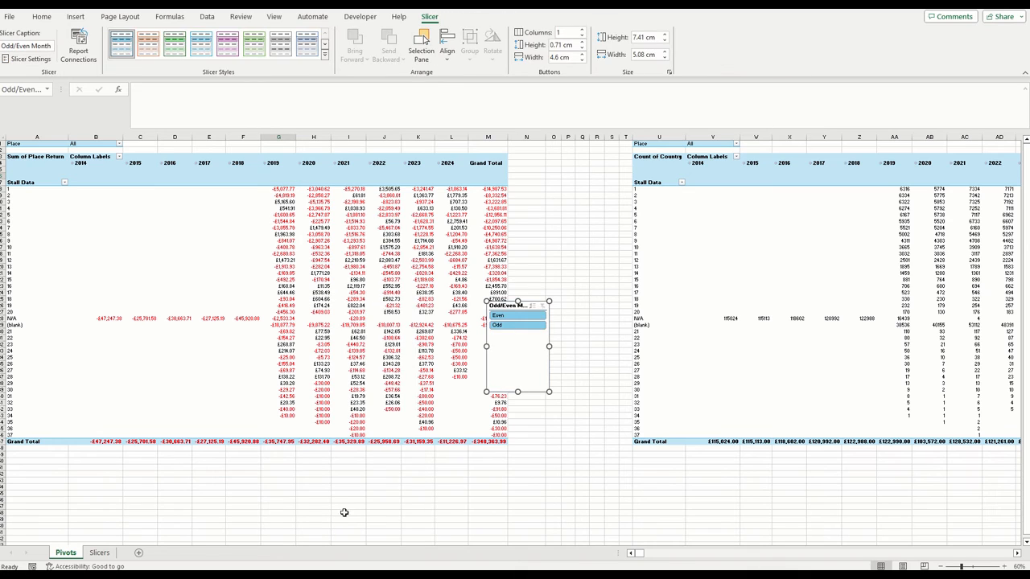
Connect the Odd/Even Month slicer to PivotTable2 and PivotTable3 as well as PivotTable1
click(93, 61)
click(262, 429)
click(262, 442)
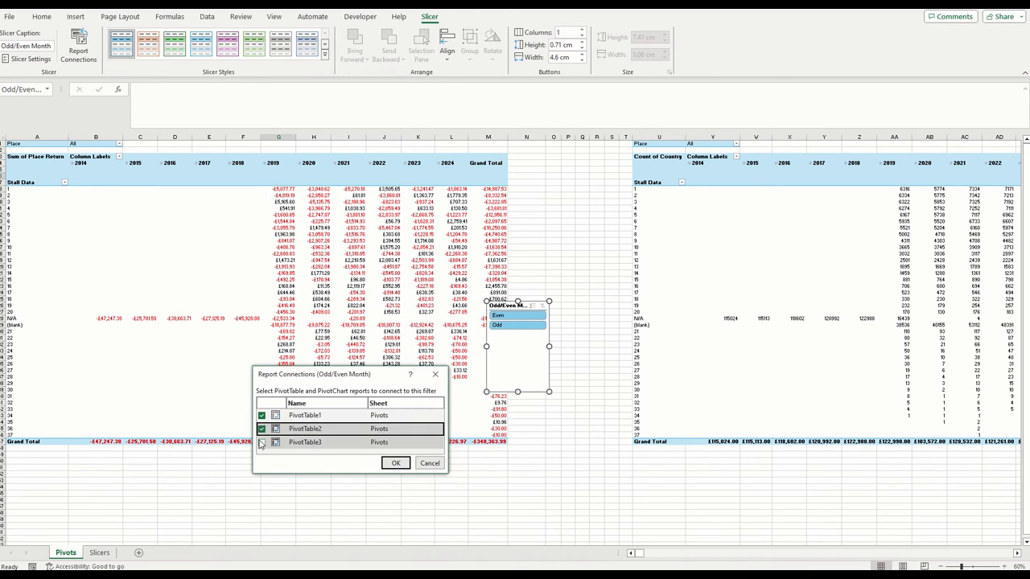
click(395, 463)
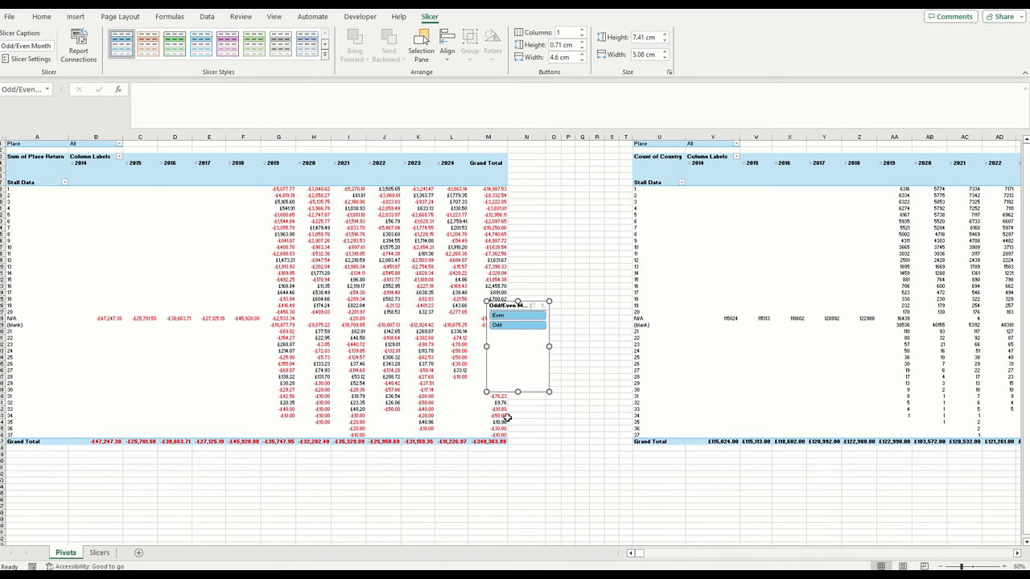
Move the Odd/Even Month slicer to the Slicers sheet, shrinking it and placing it just below the Date, Year and Weeknum cells
key(ctrl+x)
click(100, 552)
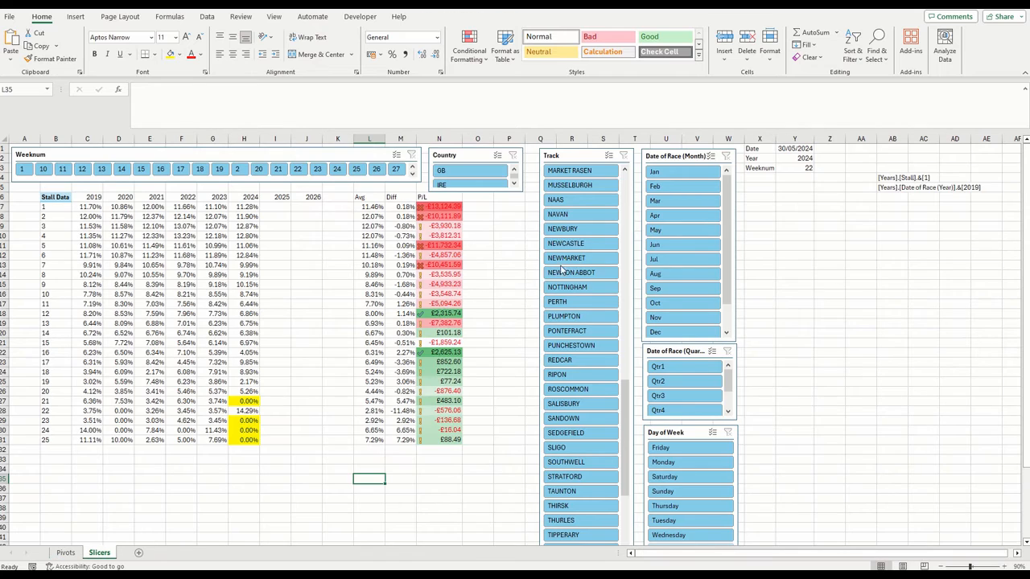
click(798, 235)
key(ctrl+v)
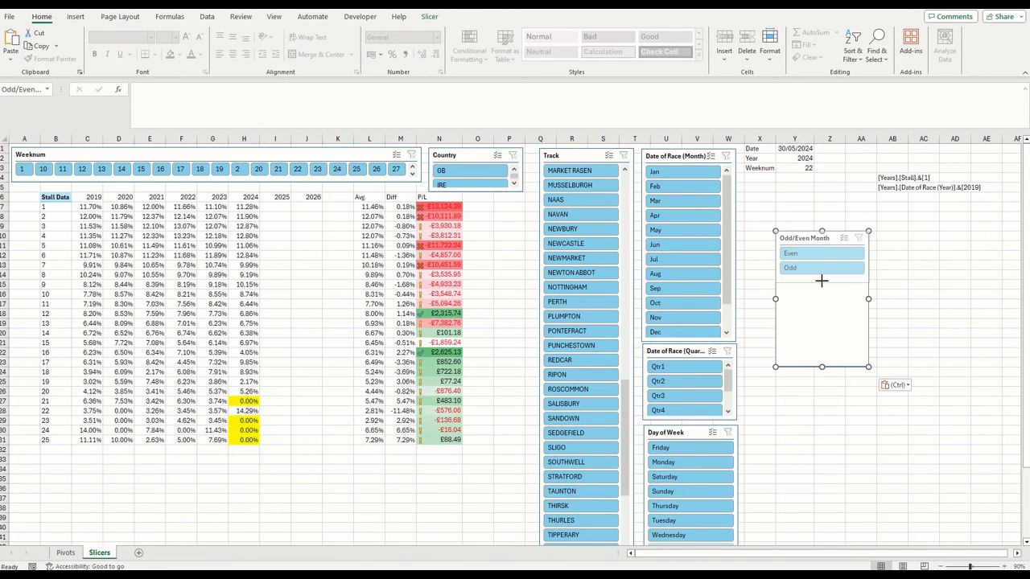
drag(813, 238, 785, 183)
Filter the track to RIPON, compare even with odd months, make the Odd/Even Month slicer slightly taller, and leave Odd selected
drag(625, 394, 626, 364)
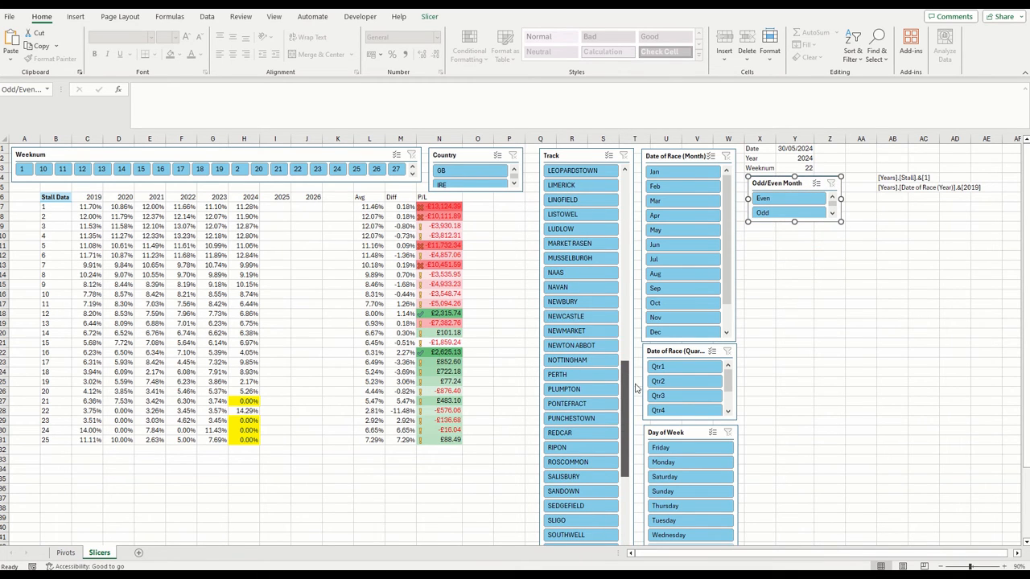
click(572, 447)
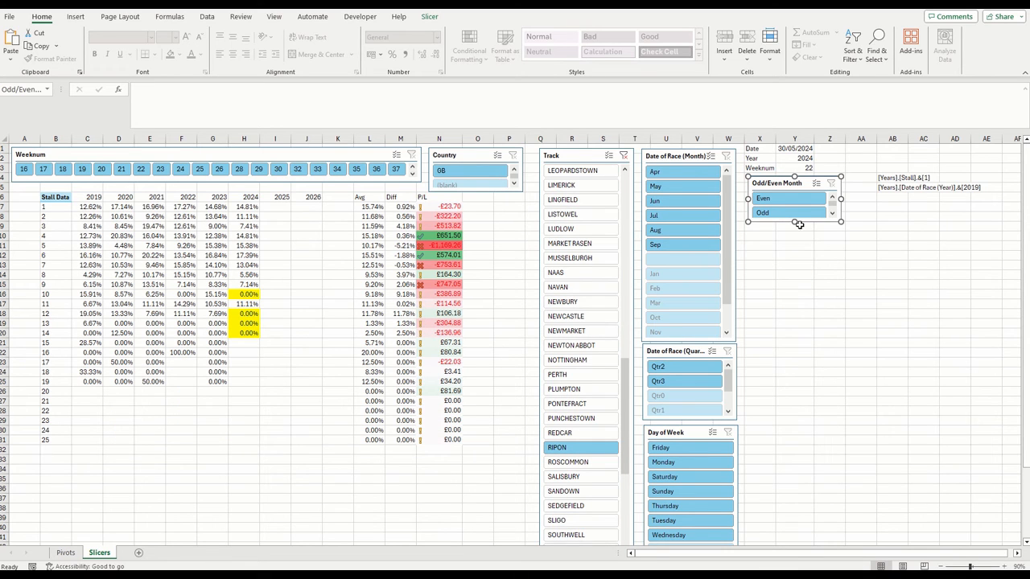
click(792, 200)
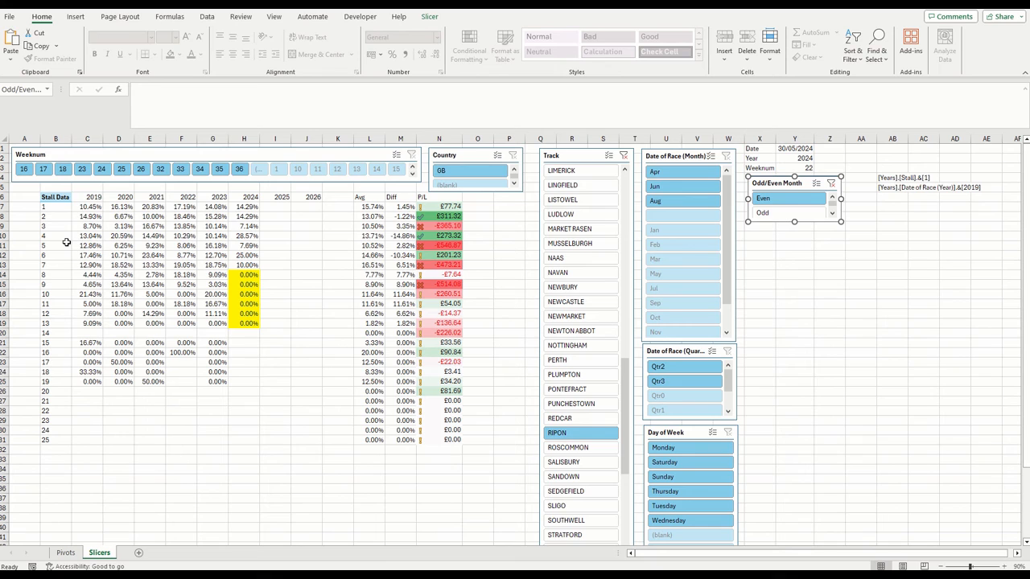
click(798, 213)
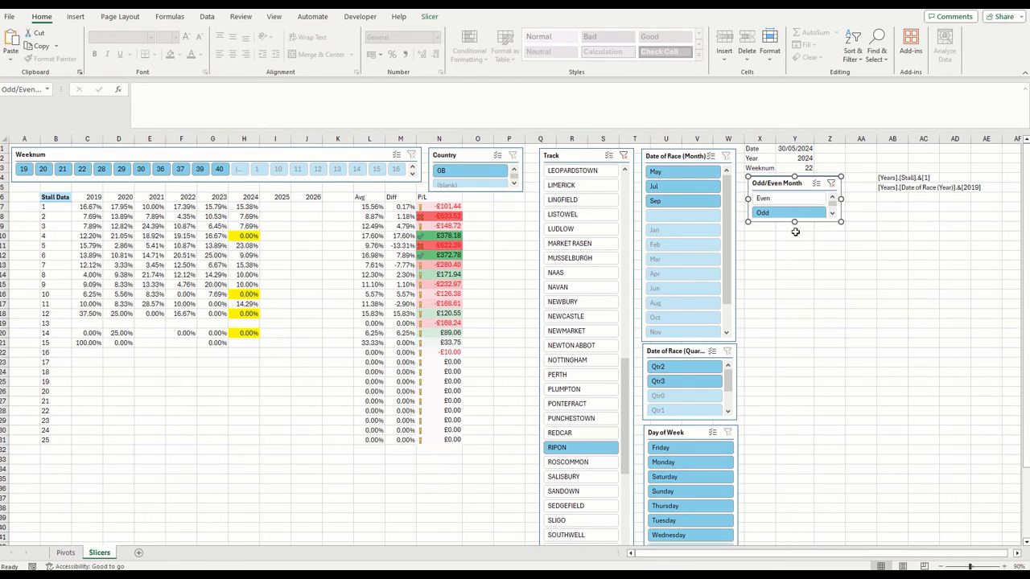
drag(794, 222, 794, 226)
click(794, 200)
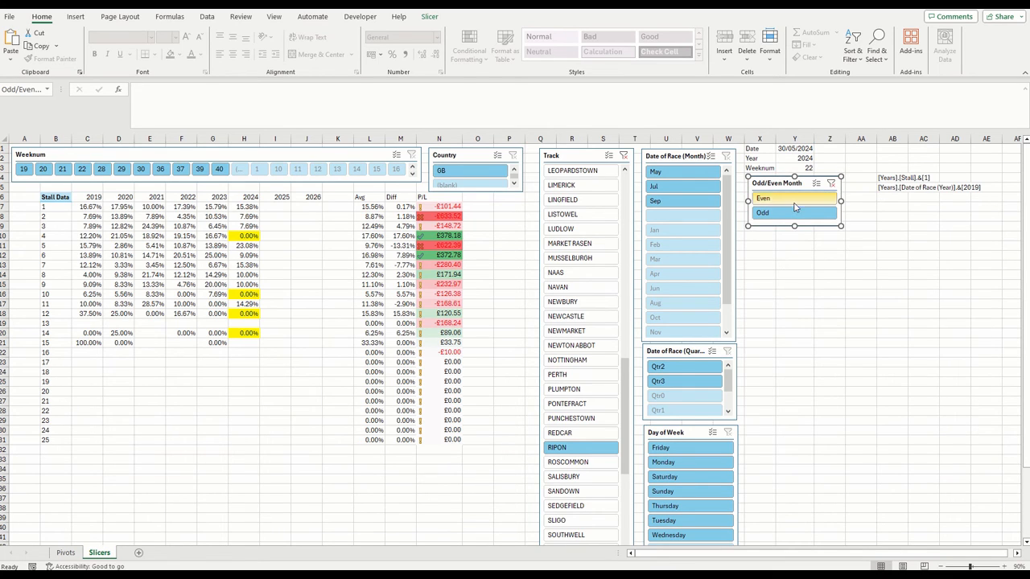
click(793, 212)
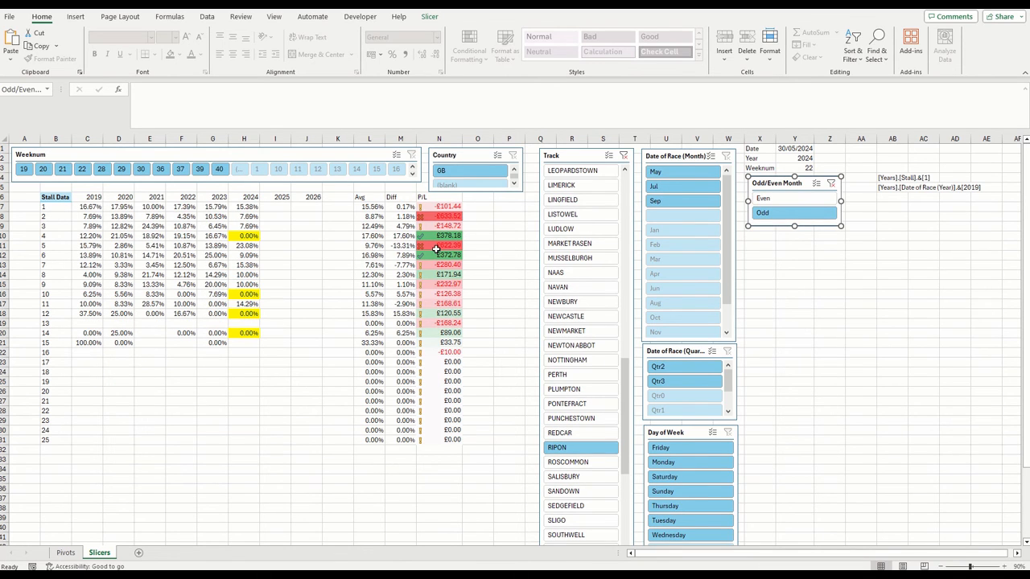
Duplicate the Slicers sheet, place the copy last, and rename it Slicers (odd)
right_click(103, 555)
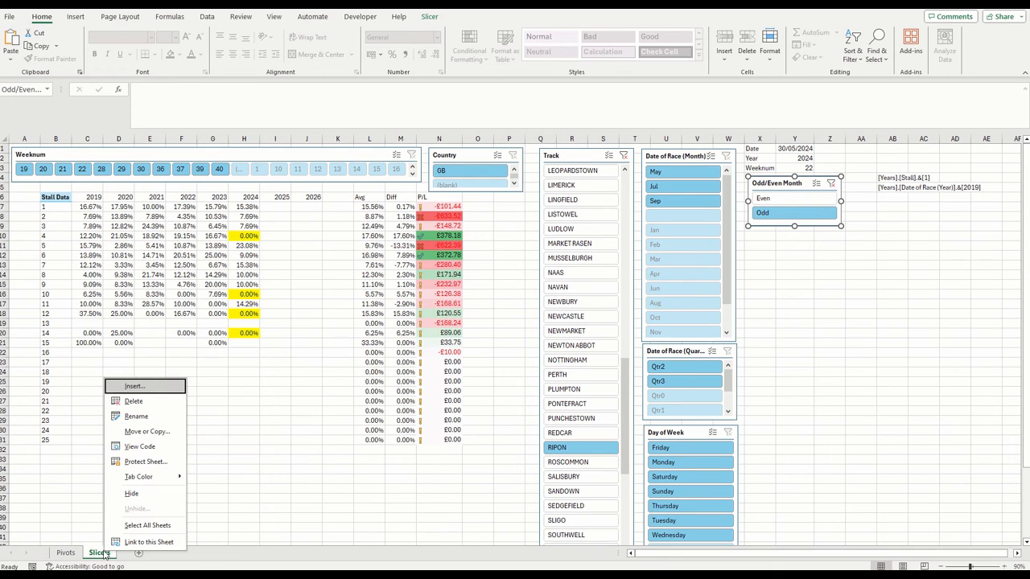
click(165, 433)
click(113, 489)
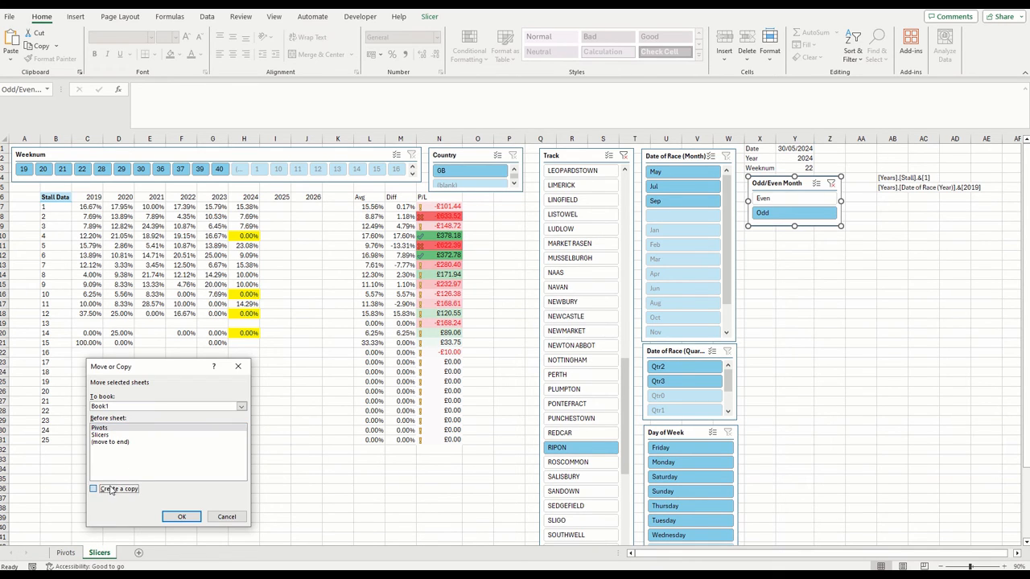
click(182, 517)
drag(80, 553, 191, 553)
right_click(148, 556)
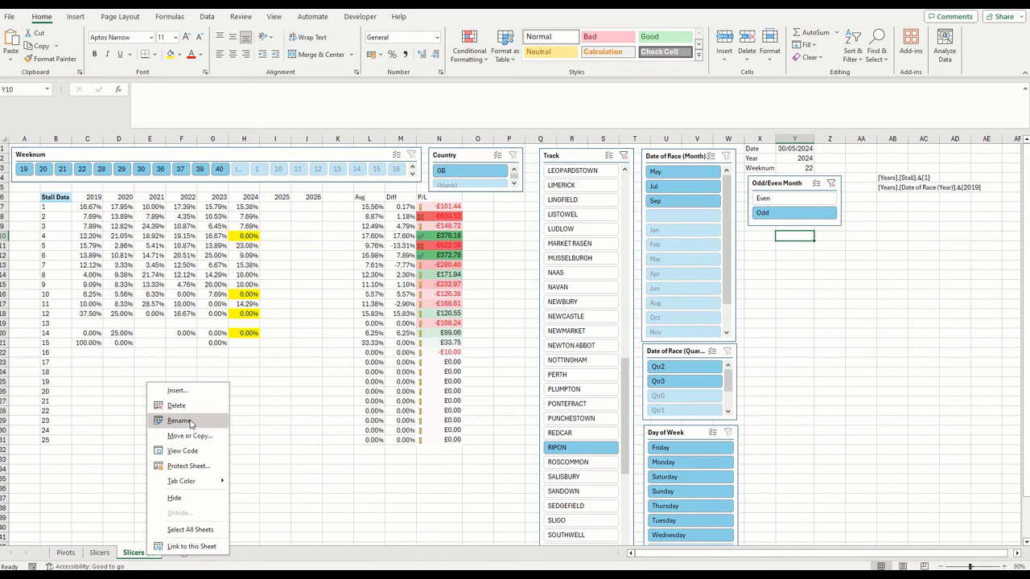
click(190, 435)
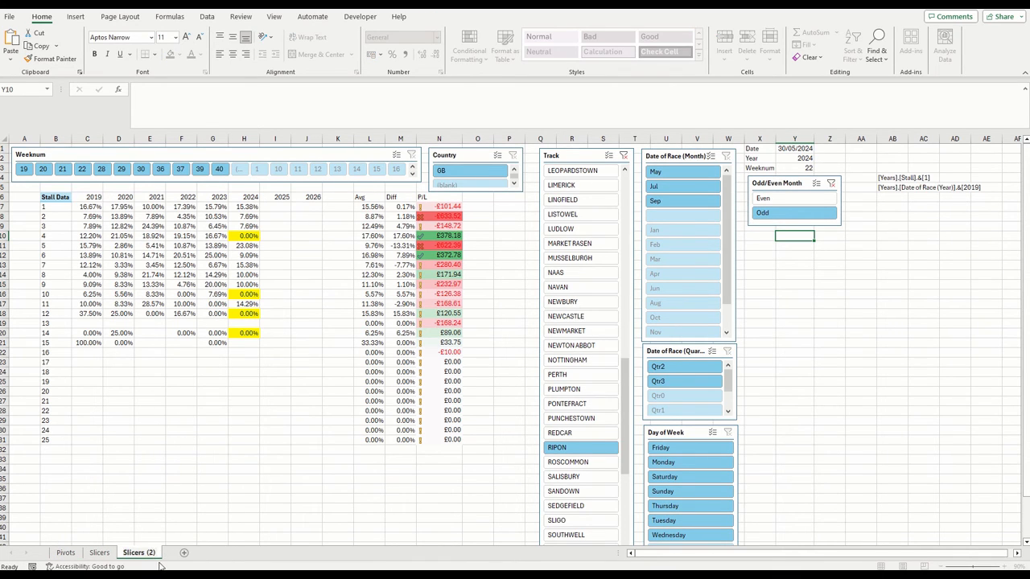
text(odd))
Rename the original Slicers sheet as Slicers (even)
click(111, 554)
right_click(112, 555)
click(144, 435)
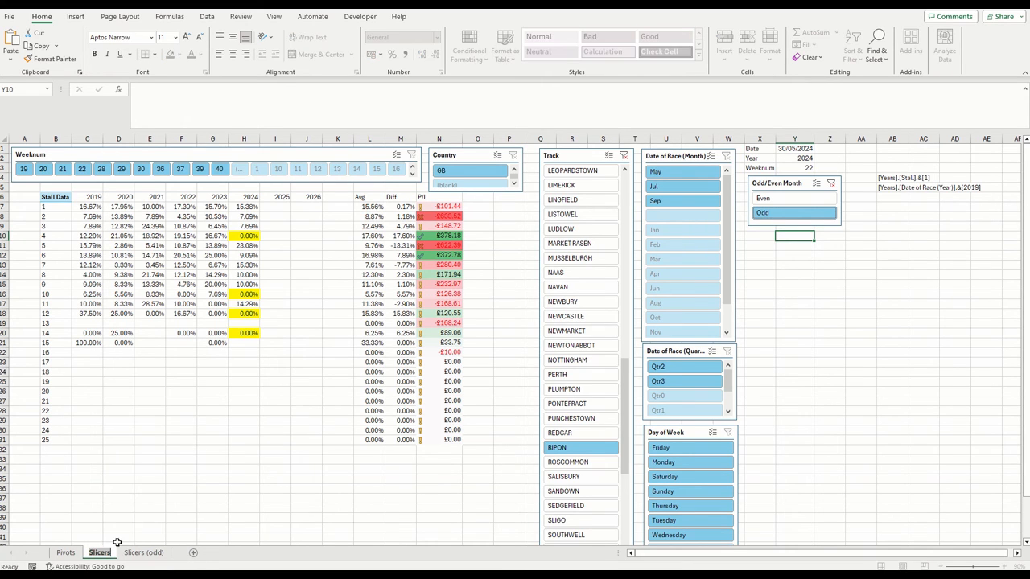
right_click(112, 556)
click(159, 424)
key(Right)
text((even)
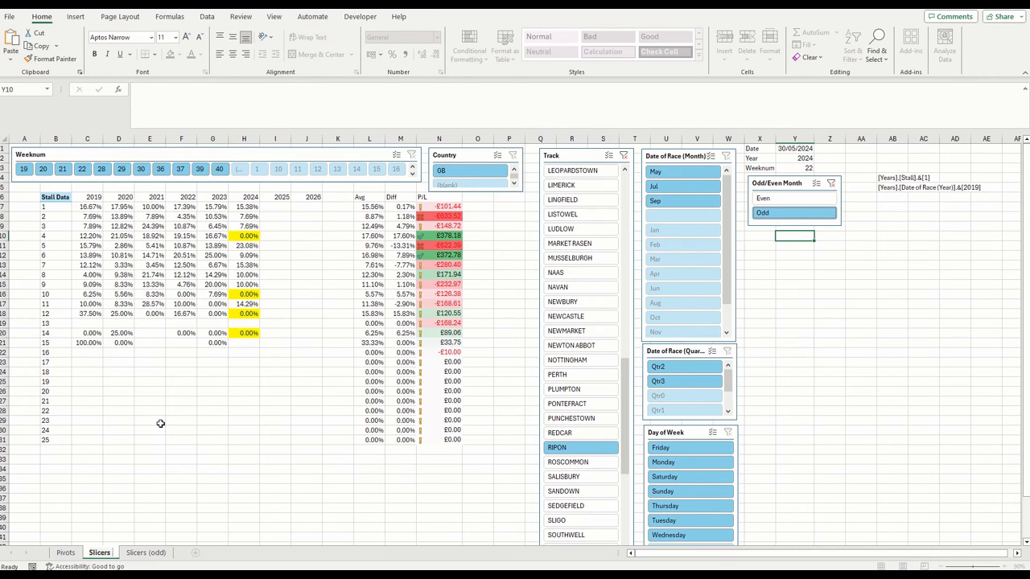
text())
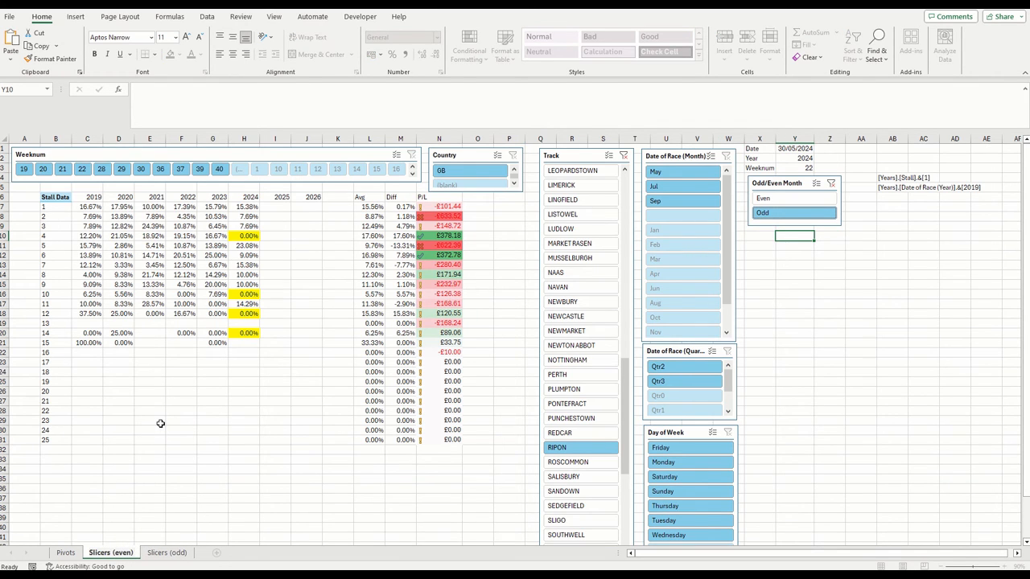
click(160, 423)
Test Even on the Slicers (even) sheet and Odd on the Slicers (odd) sheet, checking whether each sheet filters independently
click(771, 199)
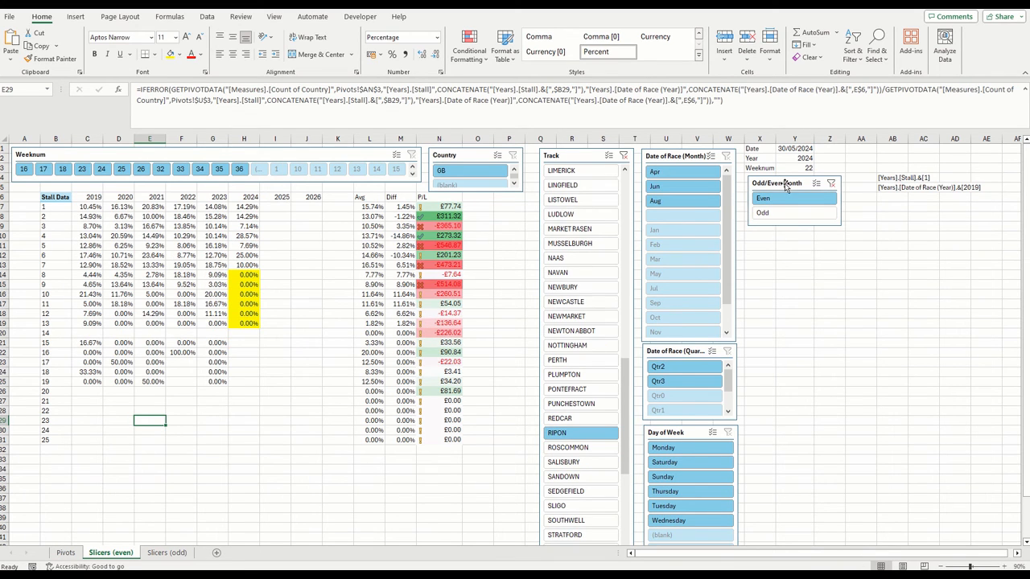
click(786, 186)
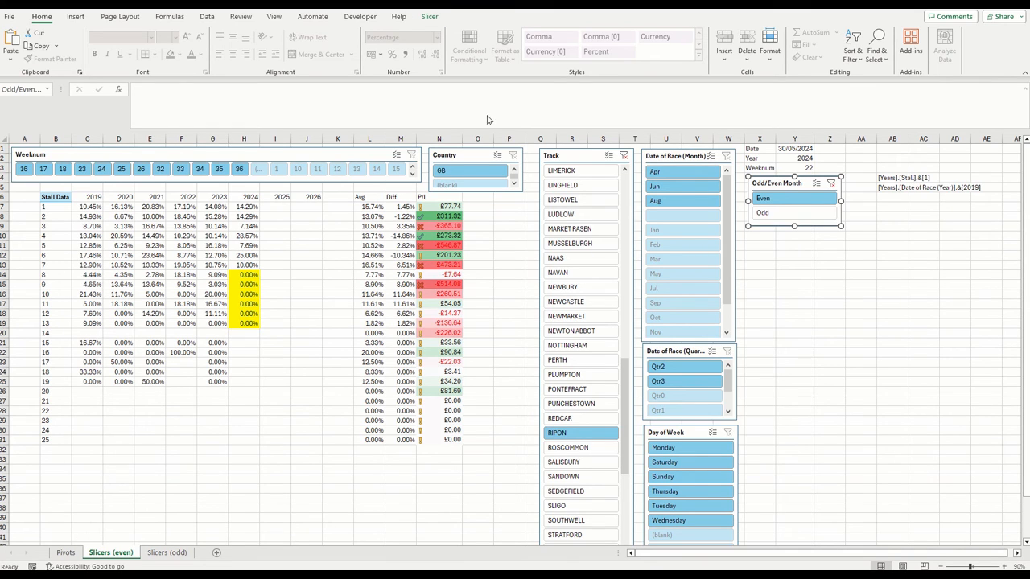
click(169, 553)
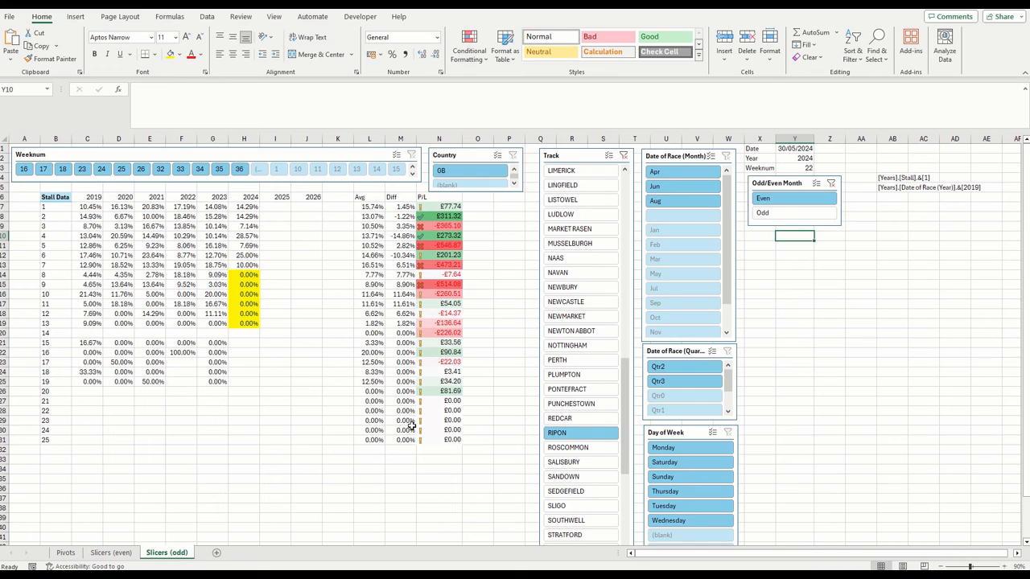
click(795, 212)
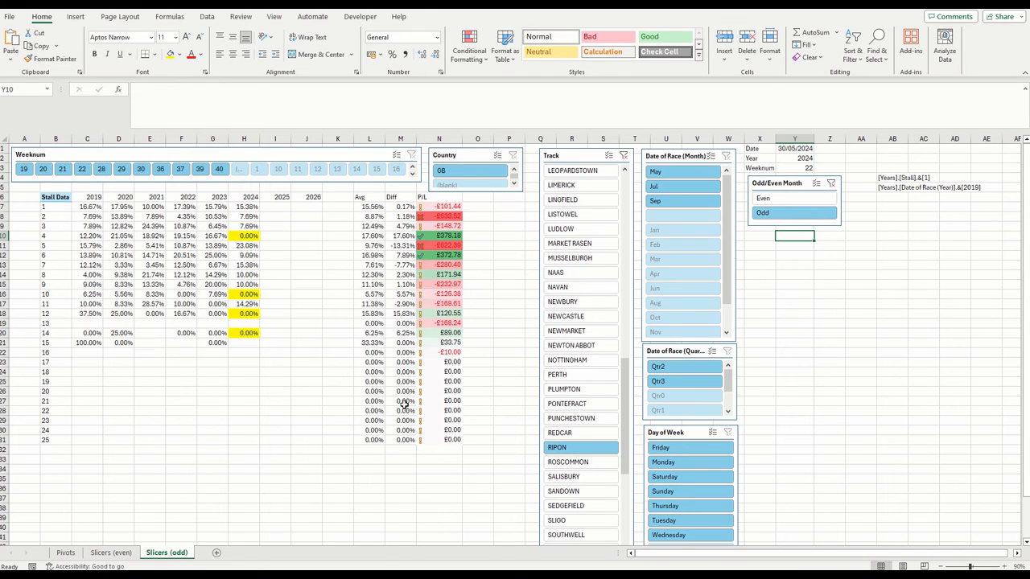
click(111, 553)
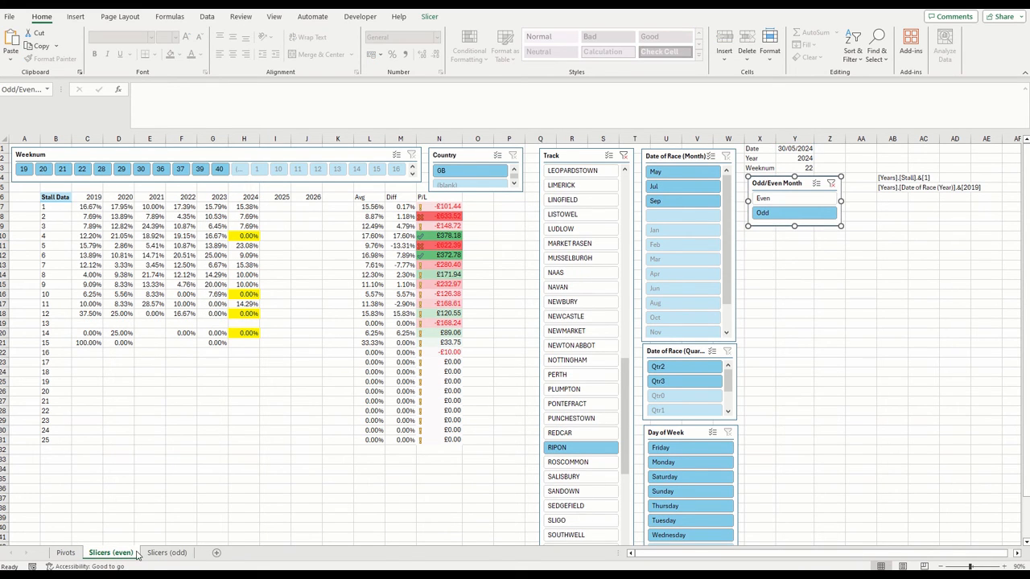
click(65, 553)
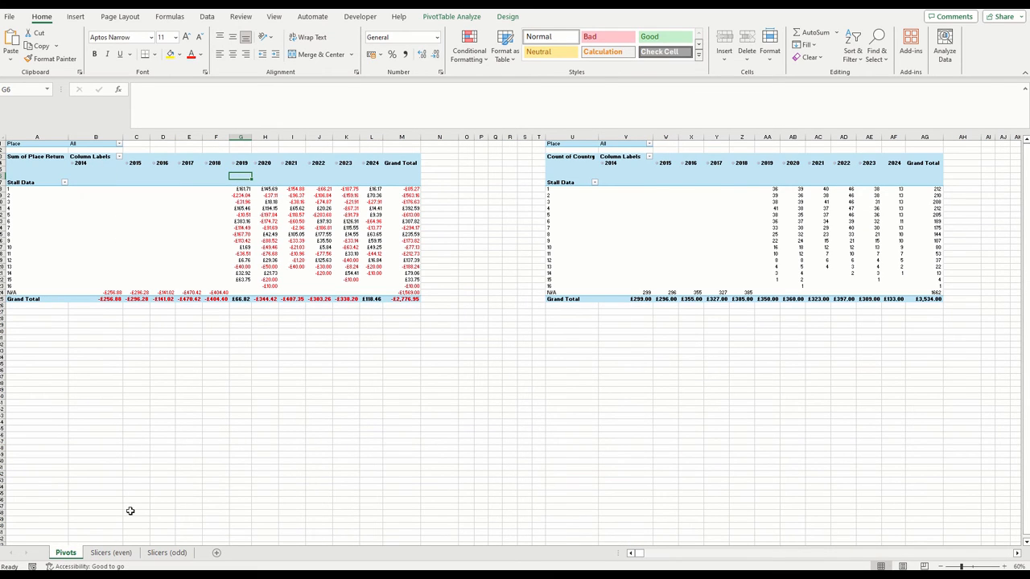
click(117, 553)
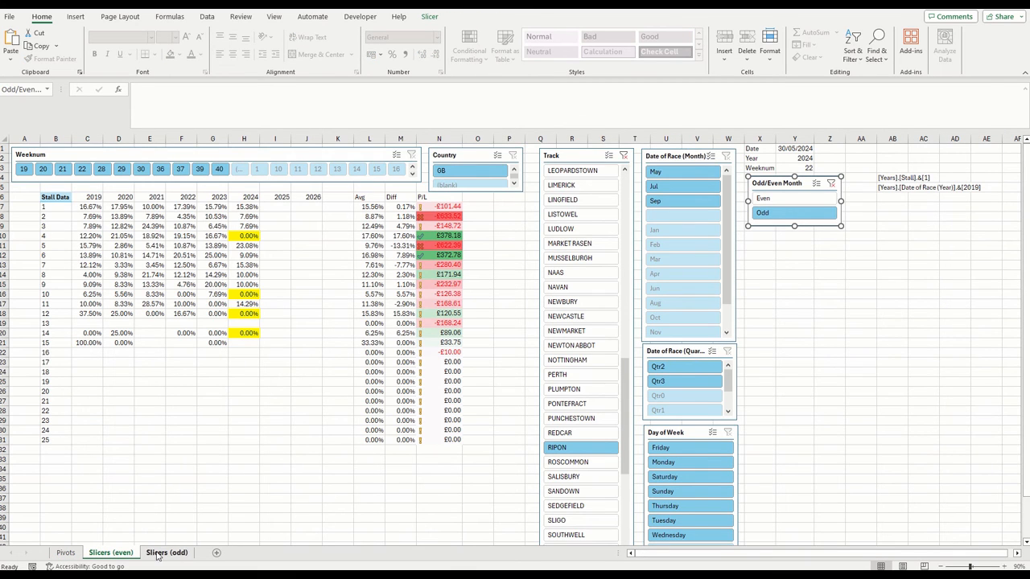
On the Pivots sheet, copy the full rows holding the pivot tables and paste them starting at A36
click(65, 552)
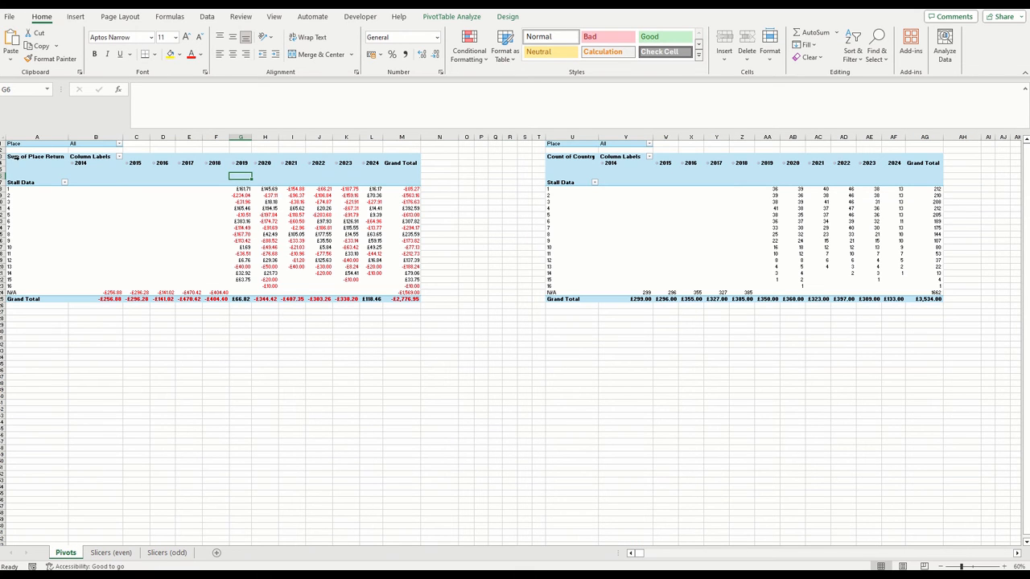
drag(2, 144, 178, 300)
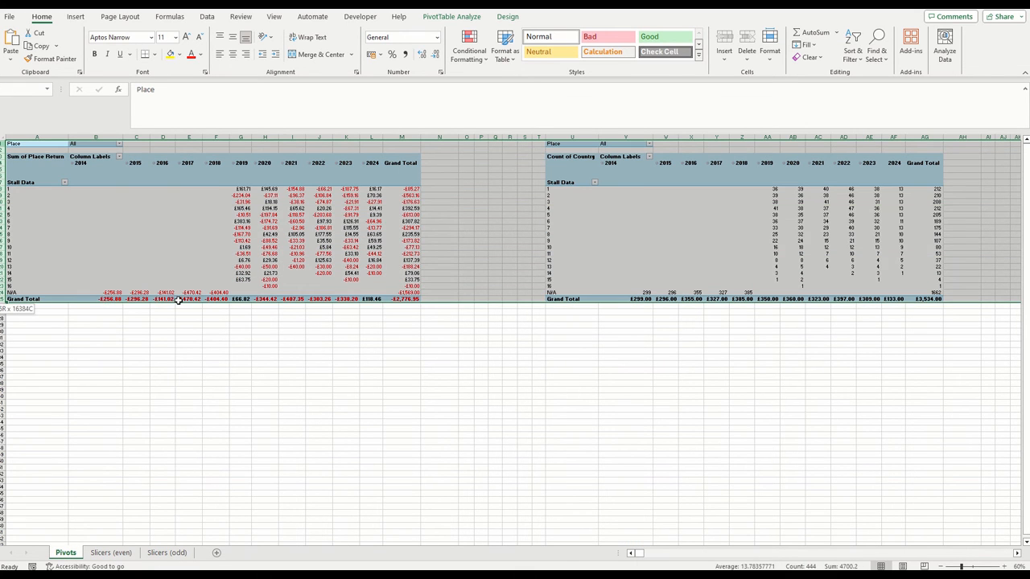
key(ctrl+c)
click(30, 370)
key(ctrl+v)
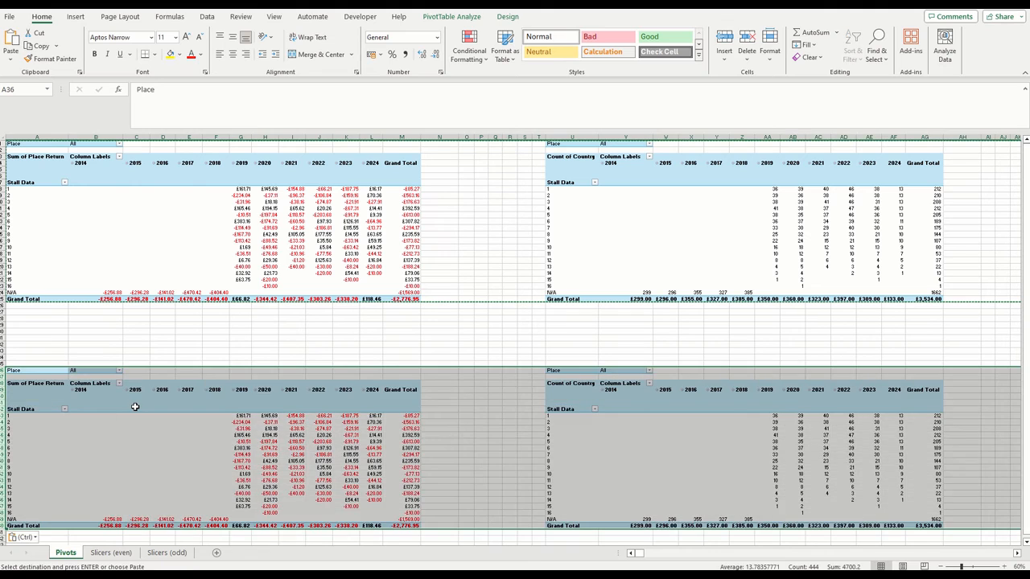
Check the PivotTable name of each of the three pasted pivot tables in its PivotTable Options
click(136, 408)
right_click(136, 407)
click(195, 384)
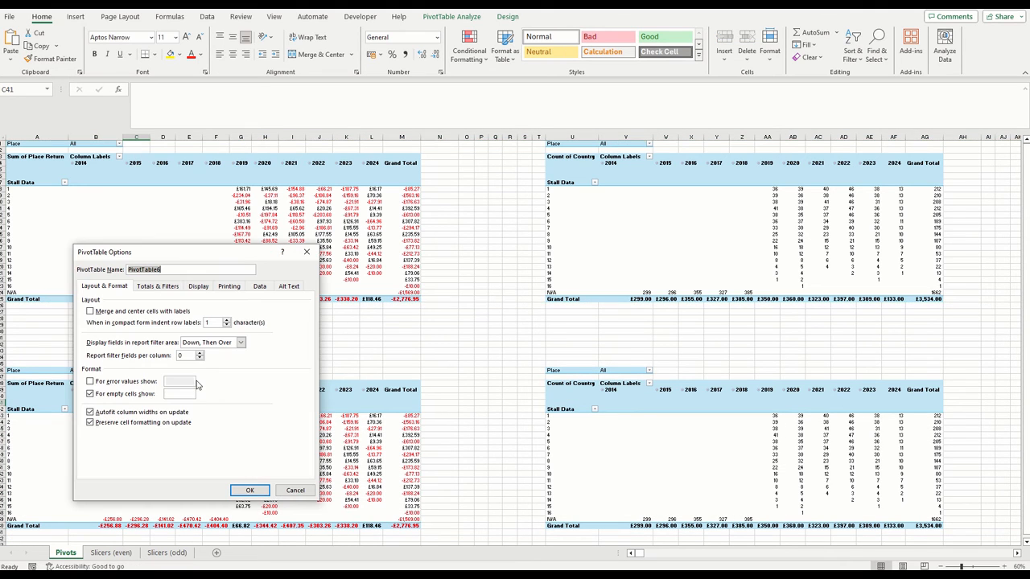
click(307, 252)
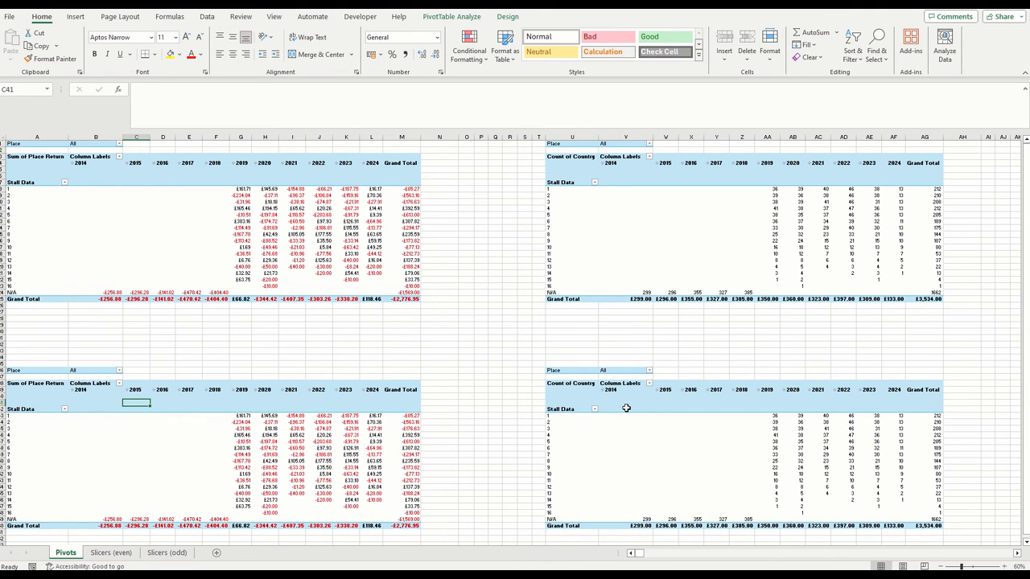
click(626, 409)
right_click(635, 408)
click(707, 385)
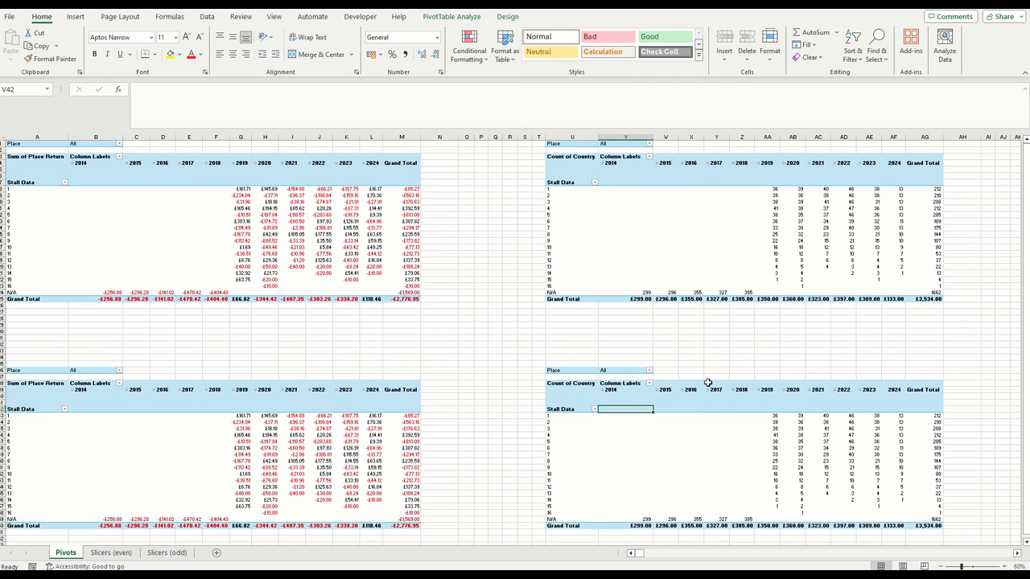
click(807, 492)
click(716, 553)
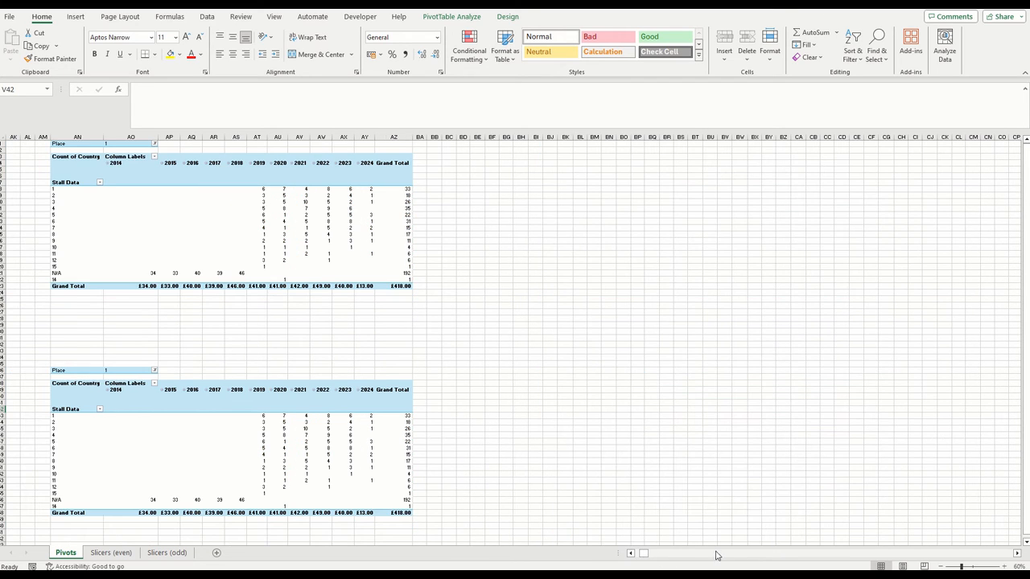
click(258, 398)
right_click(258, 396)
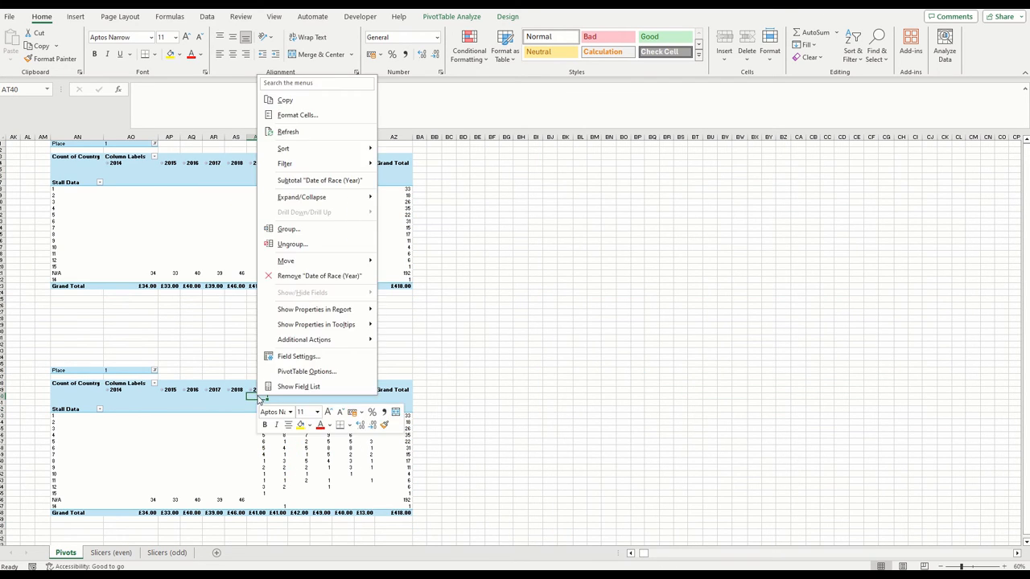
click(329, 372)
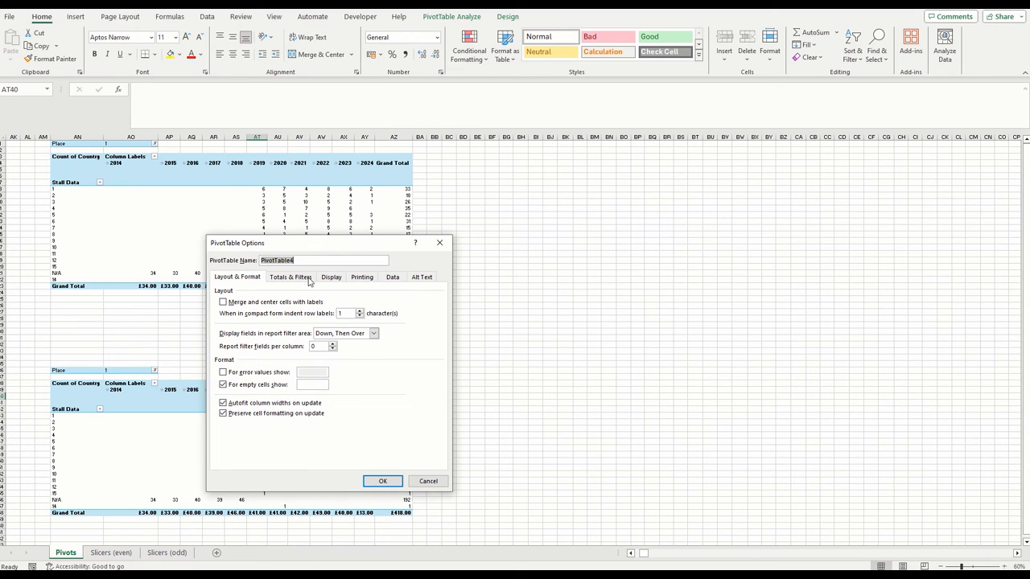
click(441, 240)
click(110, 553)
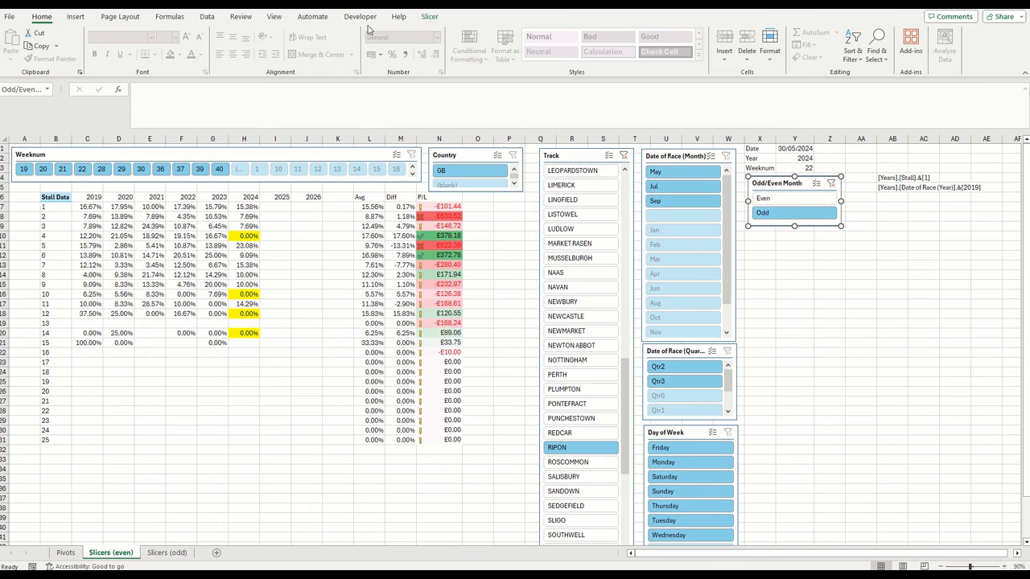
click(430, 16)
click(89, 63)
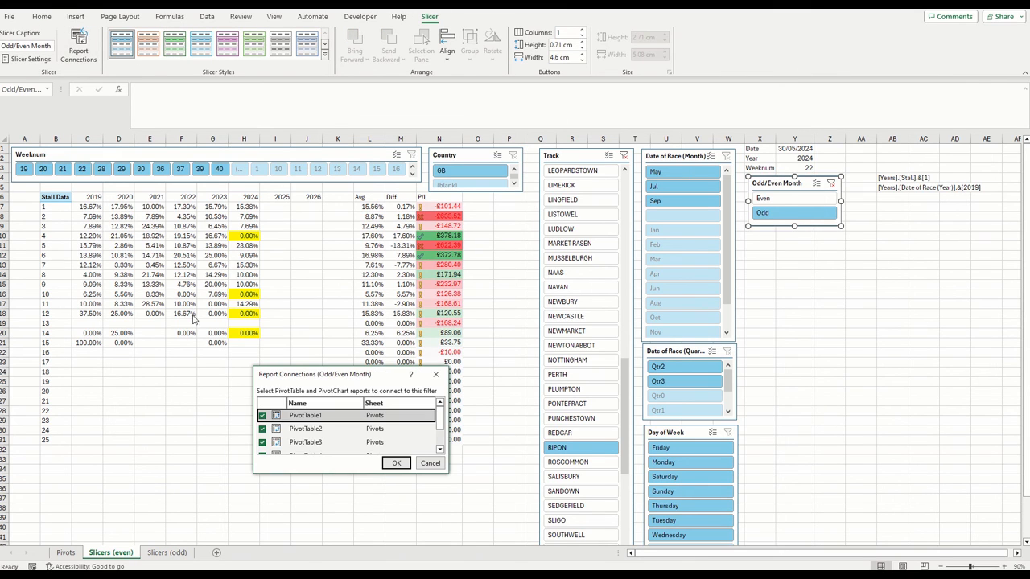
scroll(287, 436, down, 1)
click(263, 431)
click(263, 443)
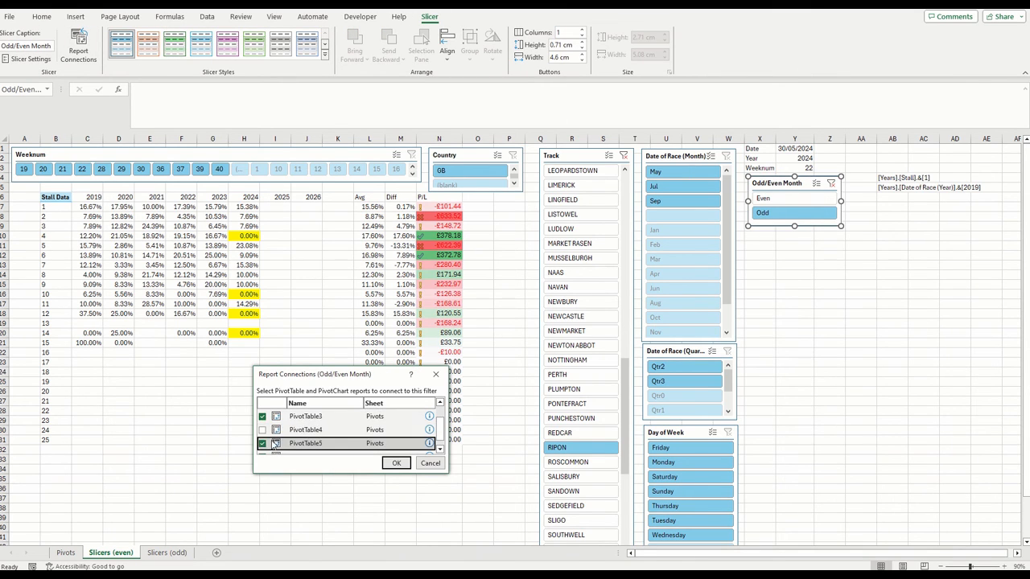
scroll(264, 442, down, 1)
click(263, 447)
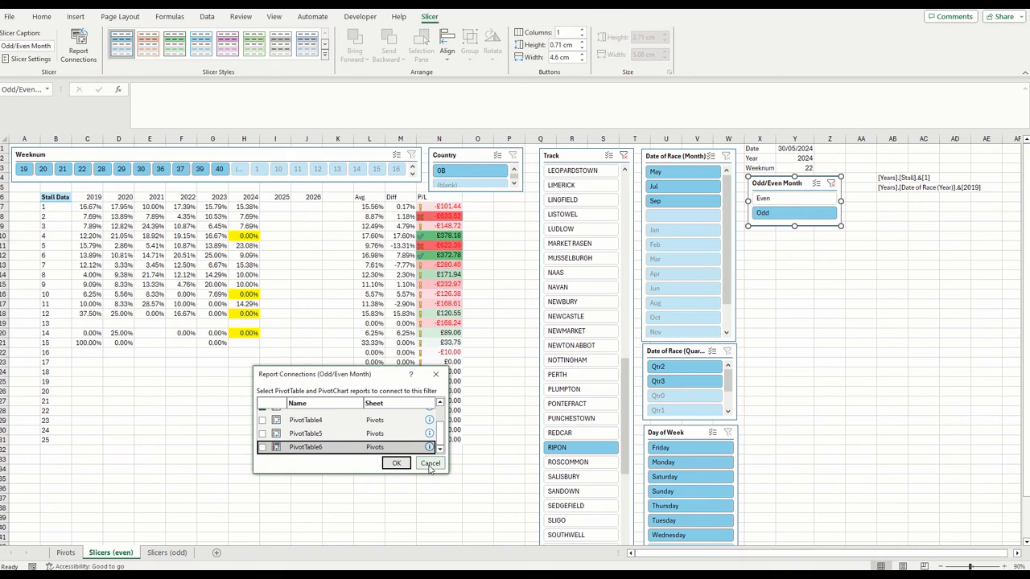
click(396, 464)
On the Pivots sheet, insert an Odd/Even Month slicer for the pasted pivot table starting at AN36 and shorten it to 2.9 cm high
click(164, 553)
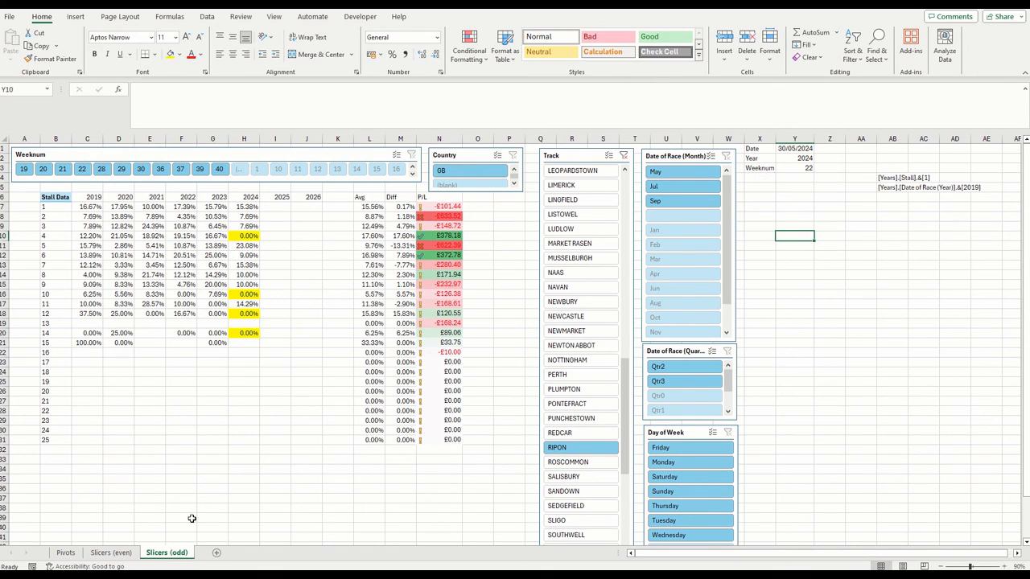
click(110, 552)
click(66, 552)
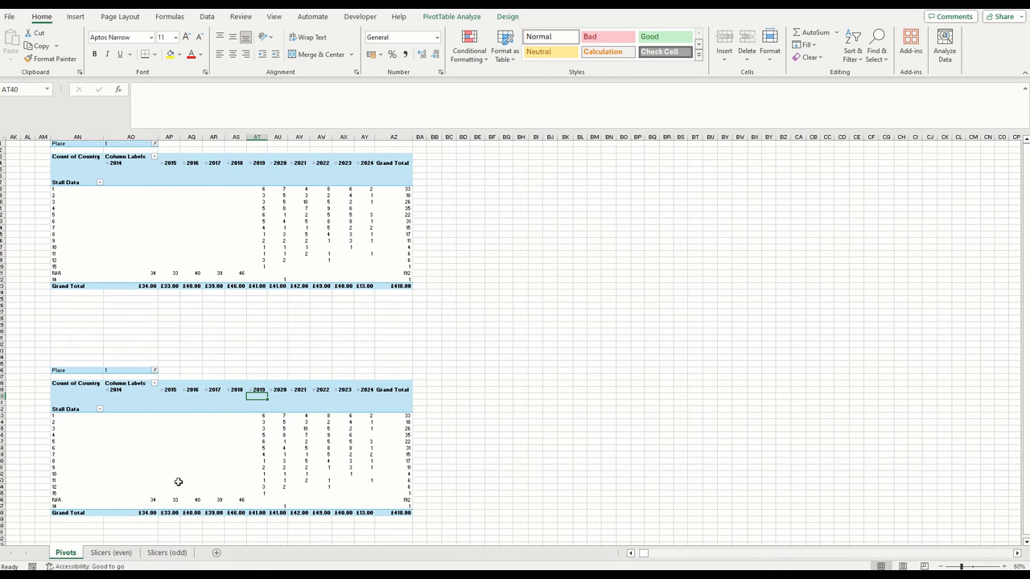
click(462, 17)
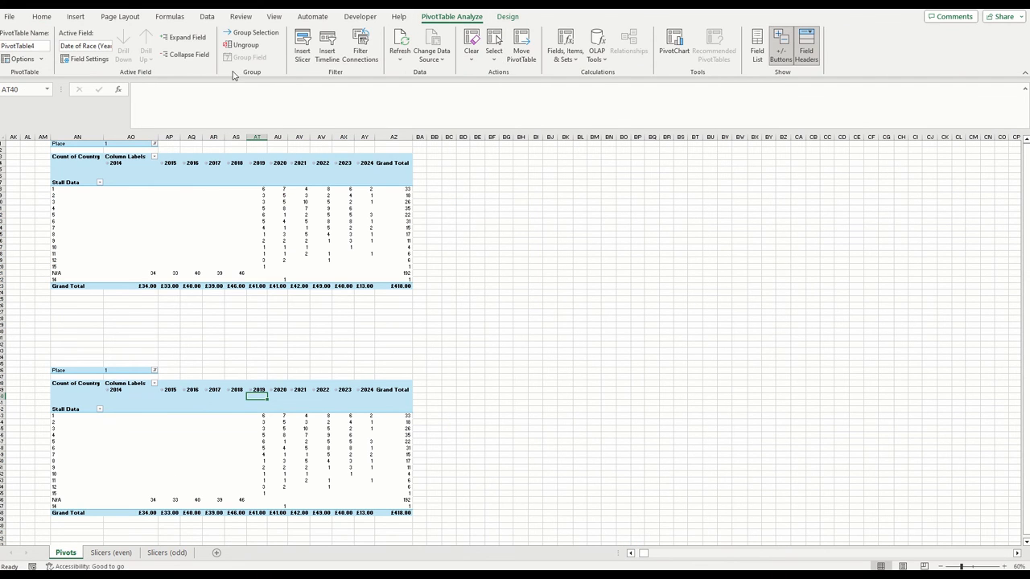
click(302, 48)
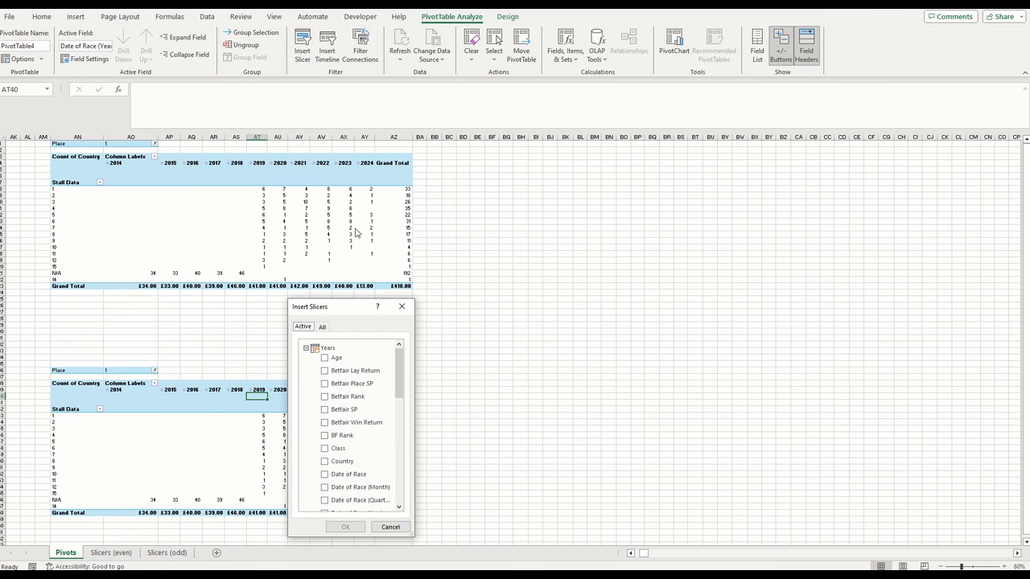
drag(398, 365, 395, 431)
click(331, 462)
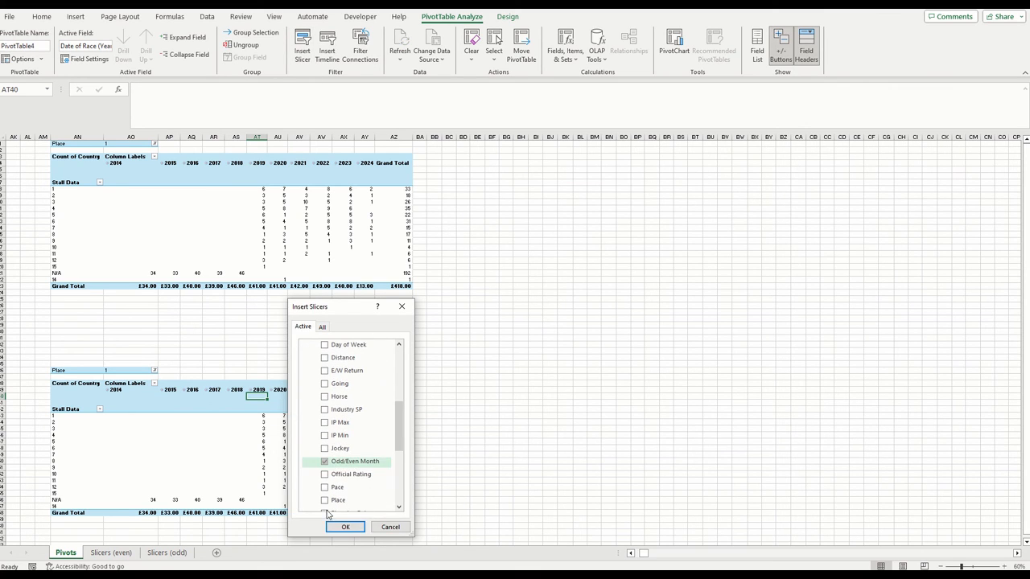
click(345, 527)
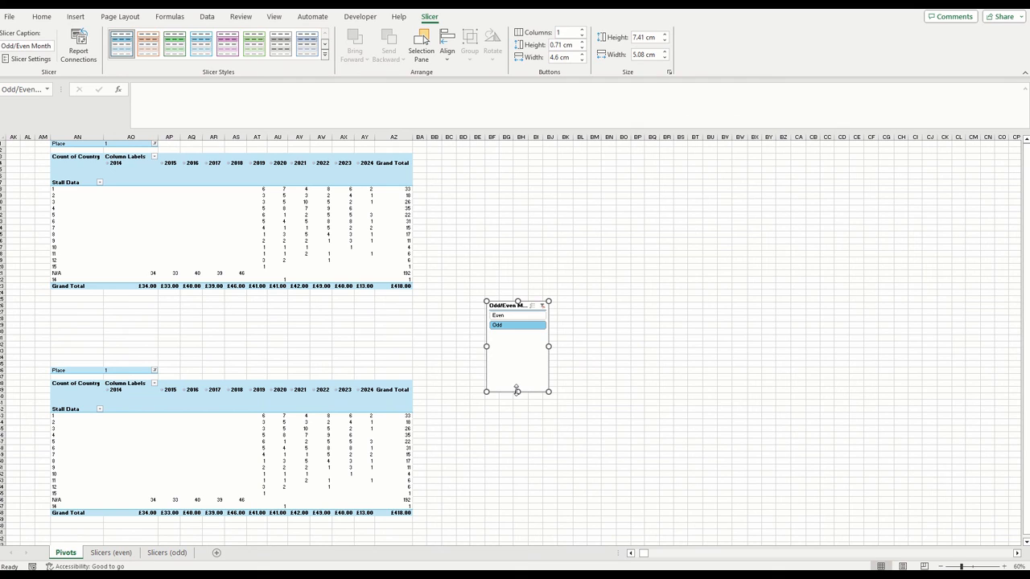
drag(517, 391, 517, 337)
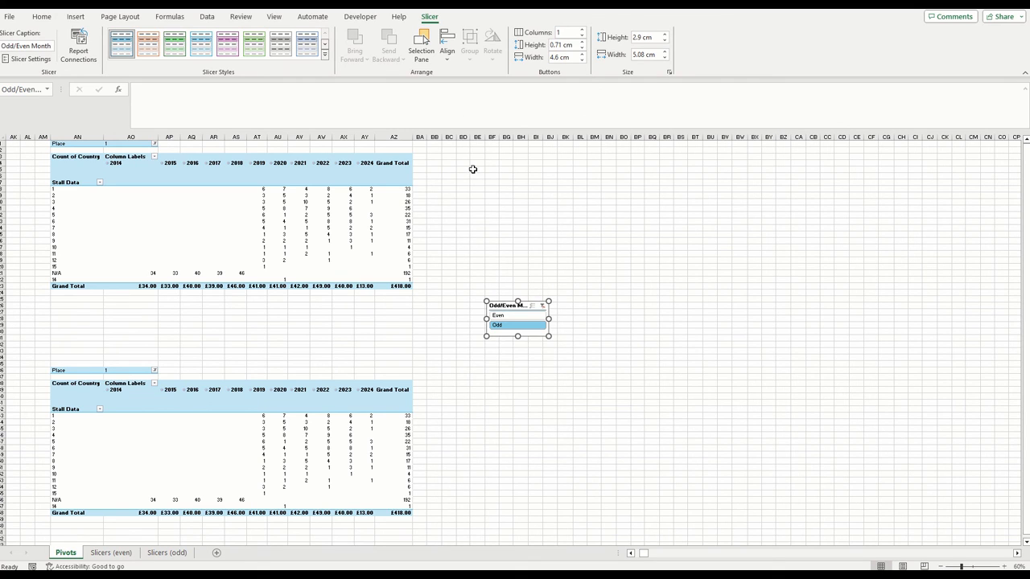
Disconnect the Odd/Even Month slicer on the Pivots sheet from PivotTable1, PivotTable2 and PivotTable3
click(90, 56)
click(263, 416)
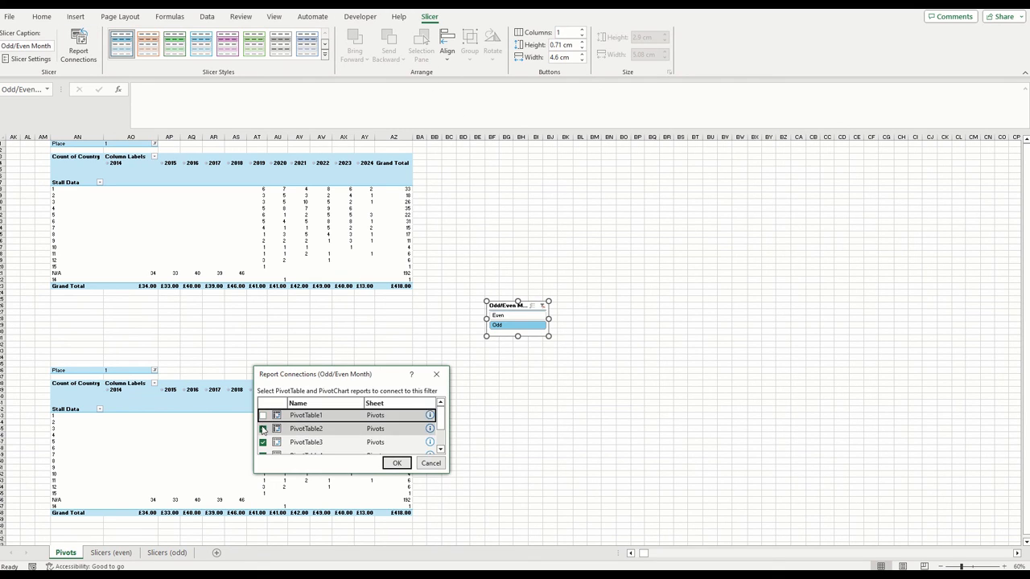
click(263, 430)
click(396, 463)
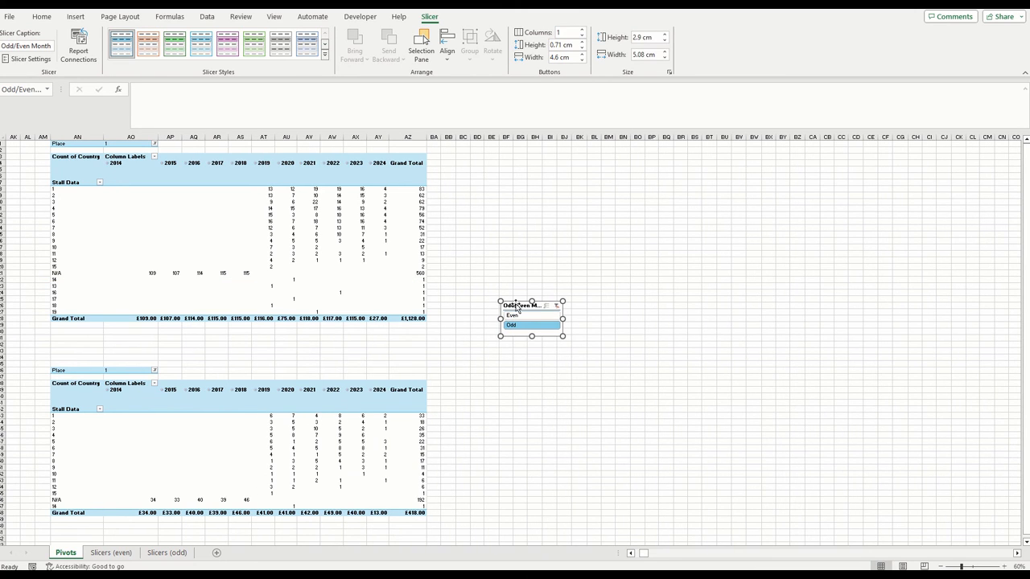
Move the Odd/Even Month slicer from the Pivots sheet to the Slicers (odd) sheet, placing it just below the Weeknum value in column Y
click(273, 460)
click(166, 553)
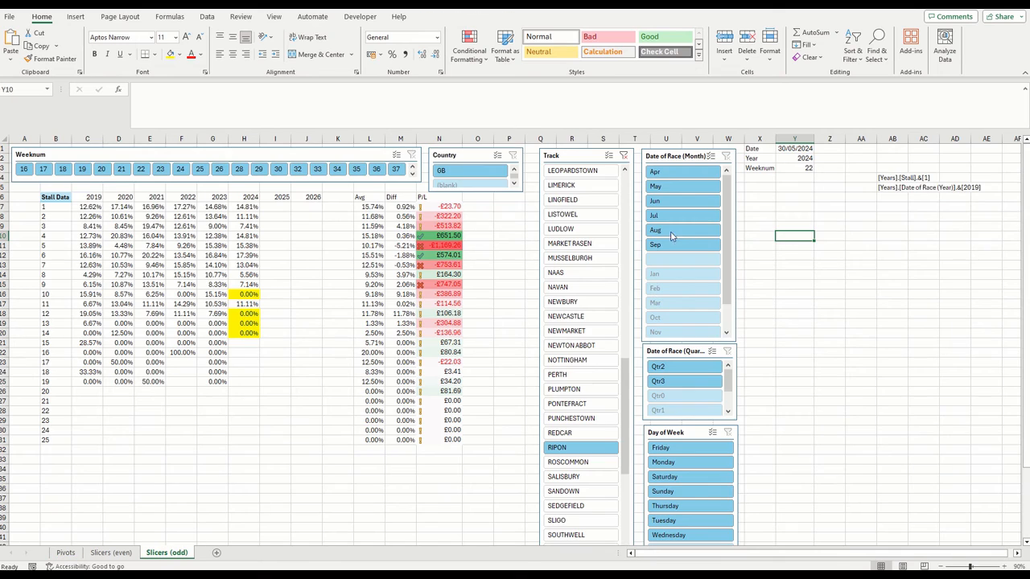
click(791, 196)
key(ctrl+v)
drag(810, 193, 777, 188)
click(829, 333)
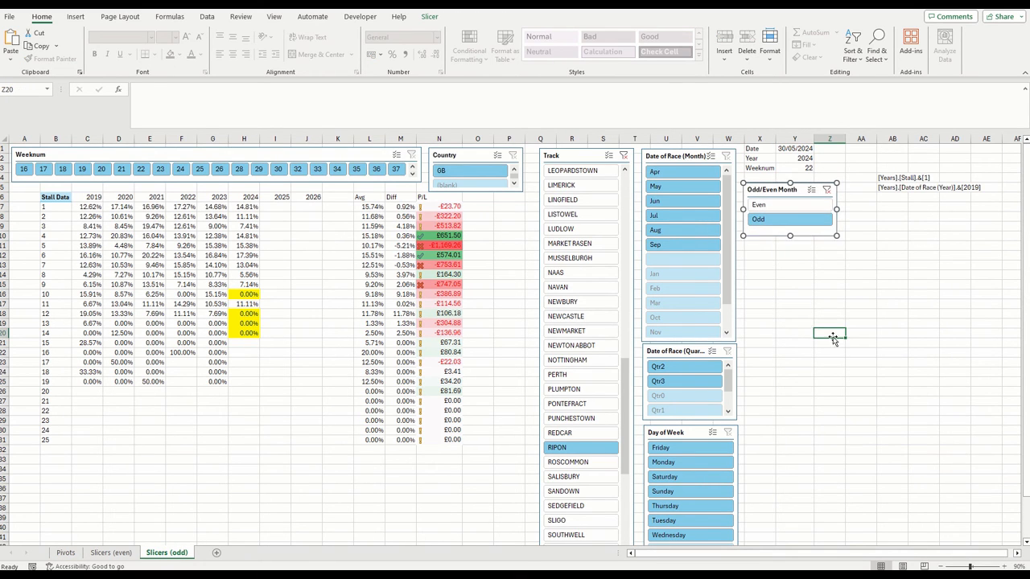
On Slicers (even), select Even in the Odd/Even Month slicer and connect it to PivotTable1, PivotTable2 and PivotTable3 instead of PivotTable4, PivotTable5 and PivotTable6
click(111, 553)
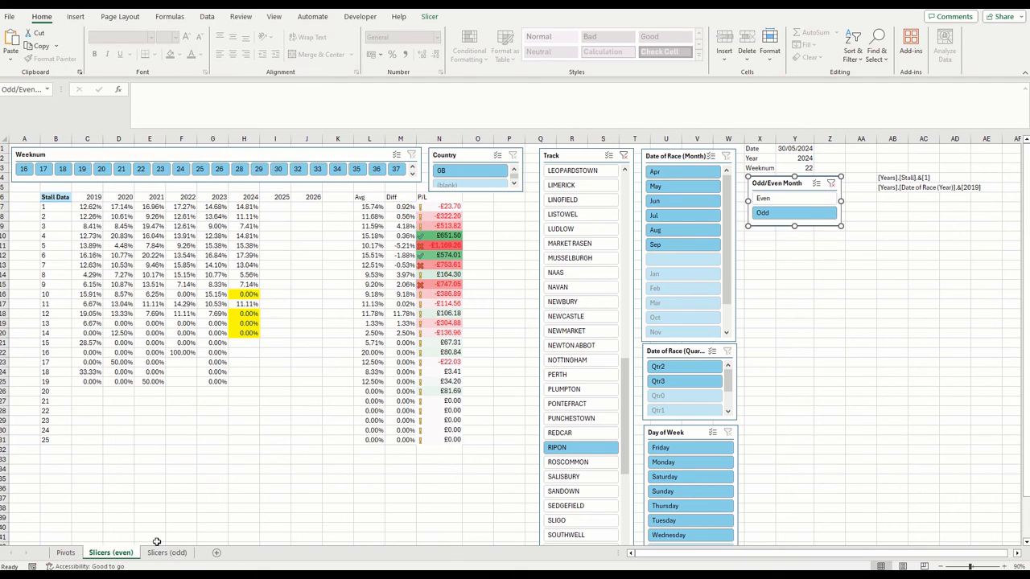
click(781, 198)
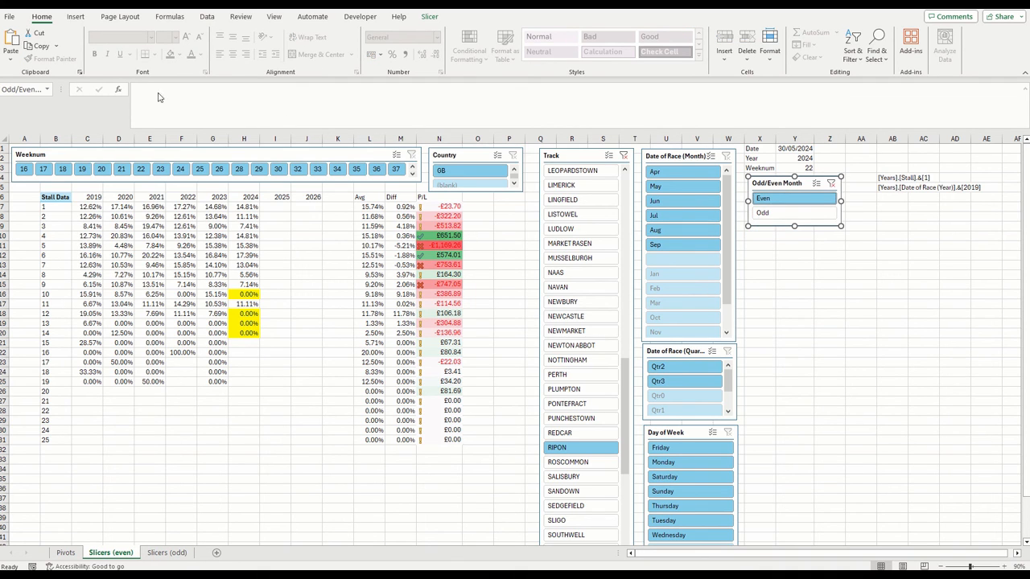
click(430, 16)
click(78, 50)
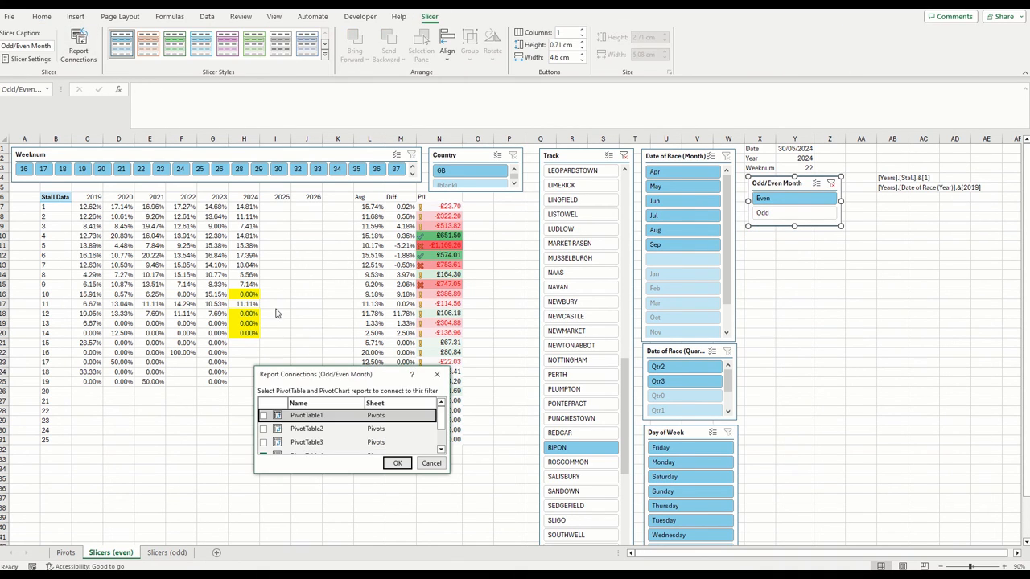
scroll(443, 433, down, 2)
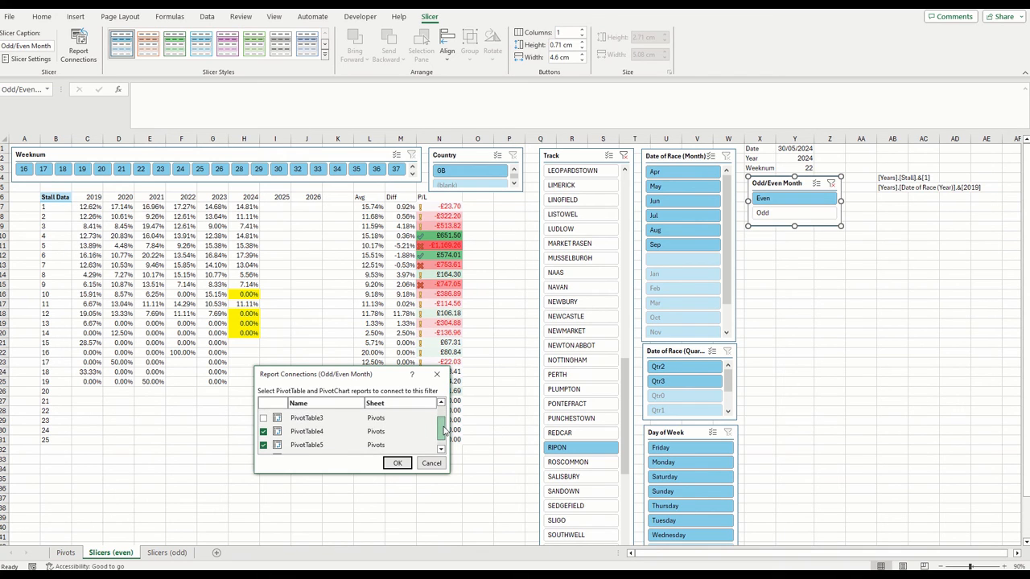
scroll(444, 432, up, 2)
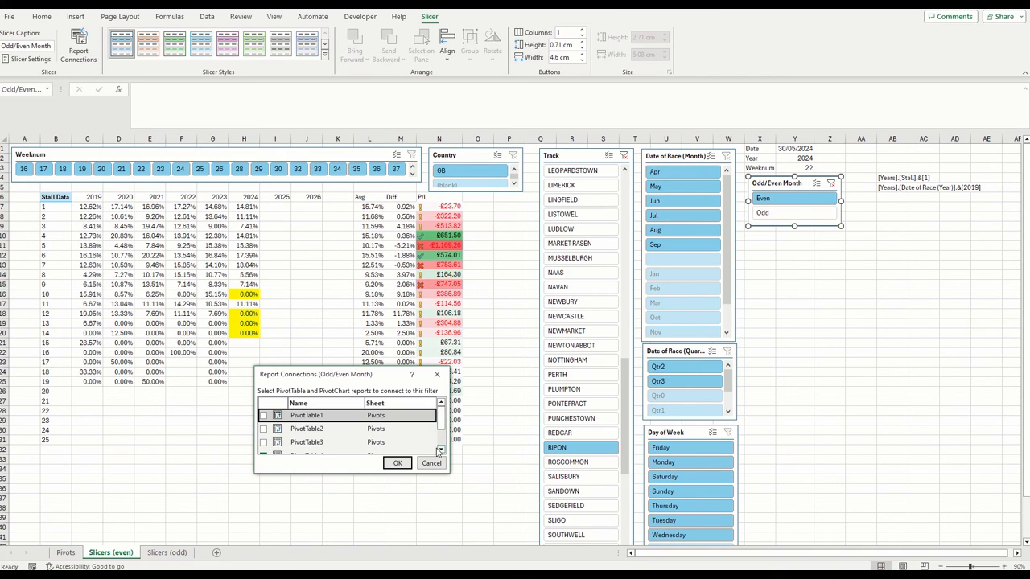
click(264, 416)
click(264, 430)
click(264, 443)
scroll(266, 445, down, 1)
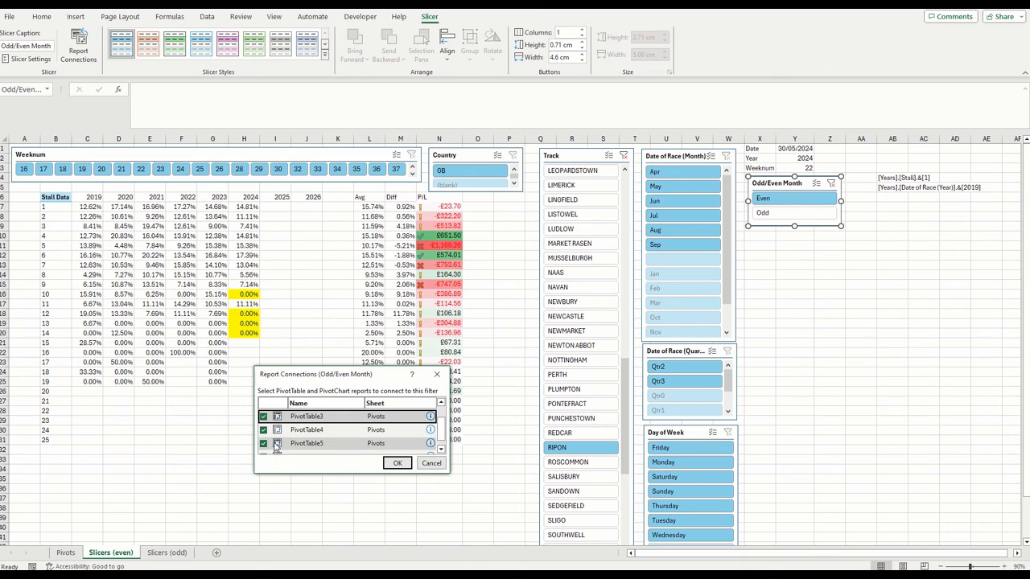
click(264, 430)
click(264, 443)
click(264, 454)
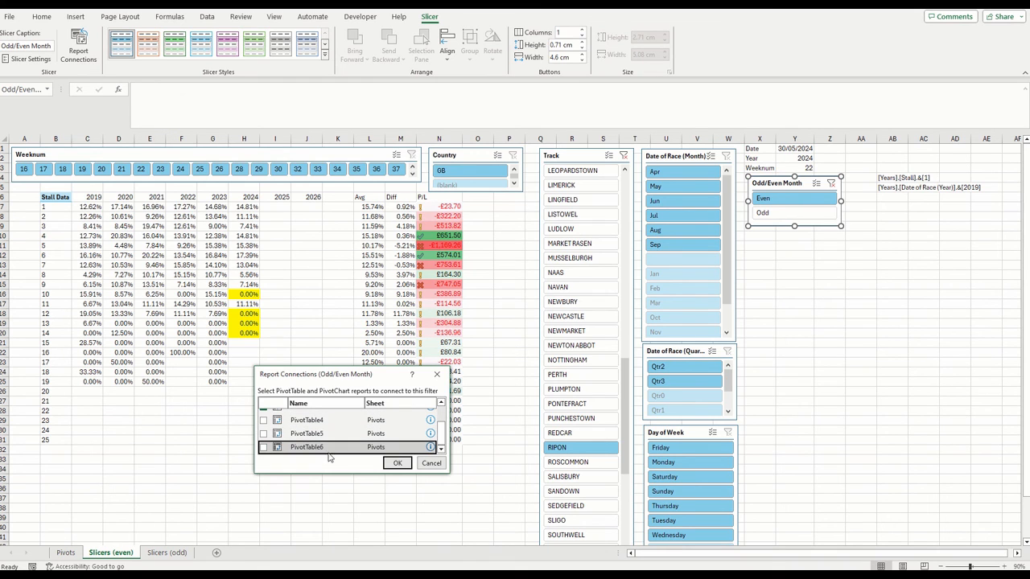
click(397, 464)
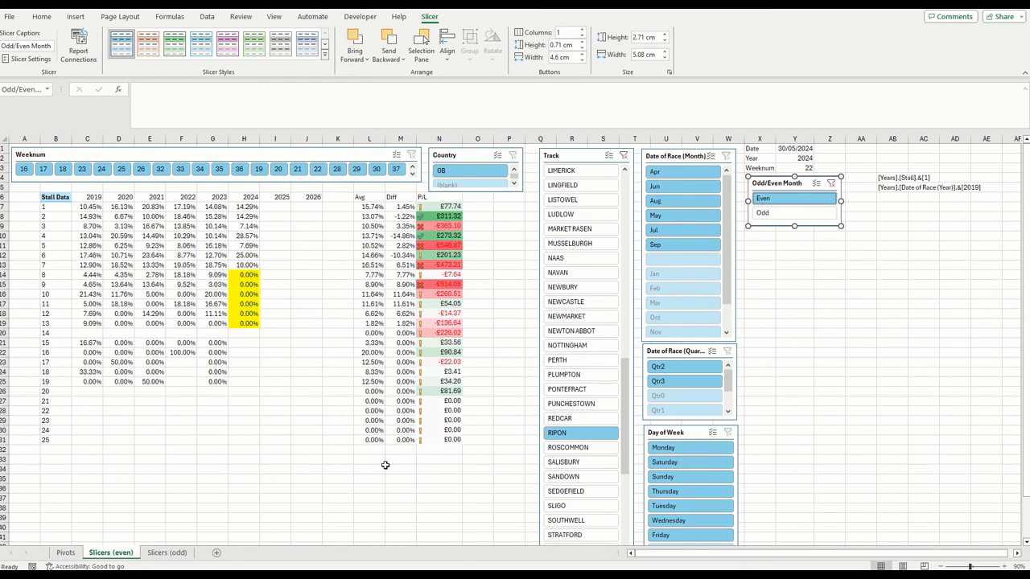
Check how the Slicers (odd) sheet and the original and pasted pivot tables on the Pivots sheet respond to the slicer connections
click(167, 553)
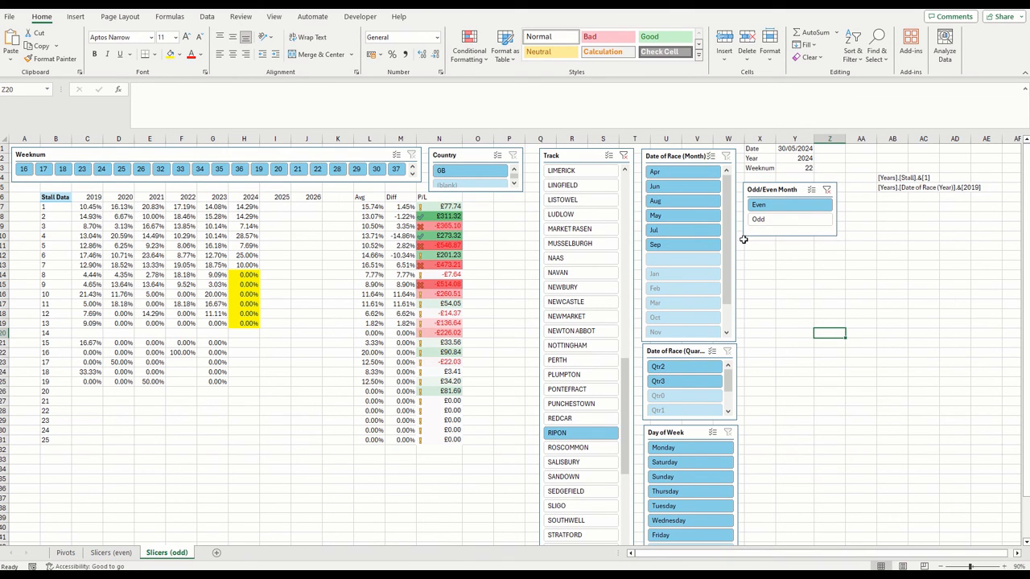
click(65, 552)
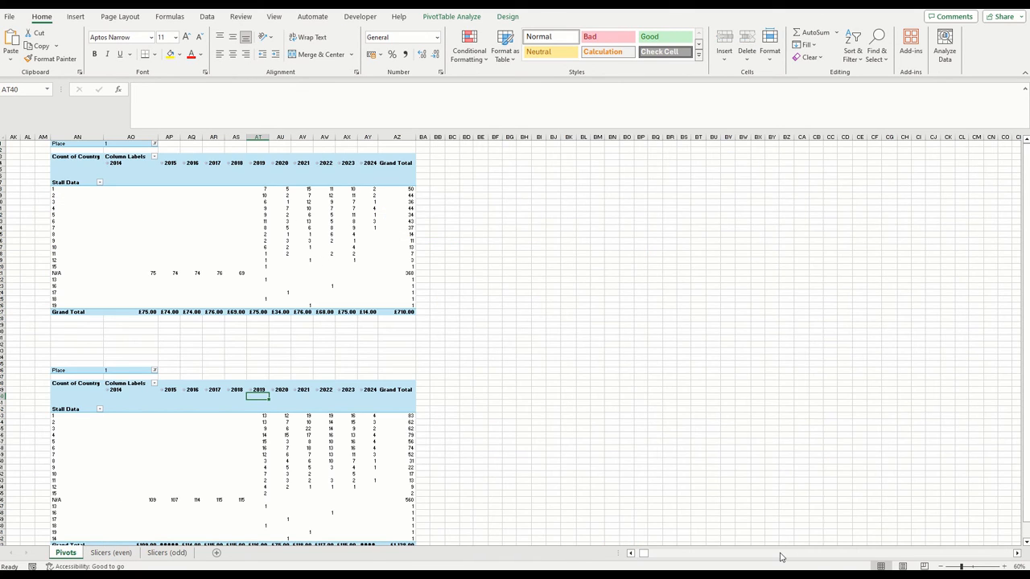
drag(643, 553, 634, 552)
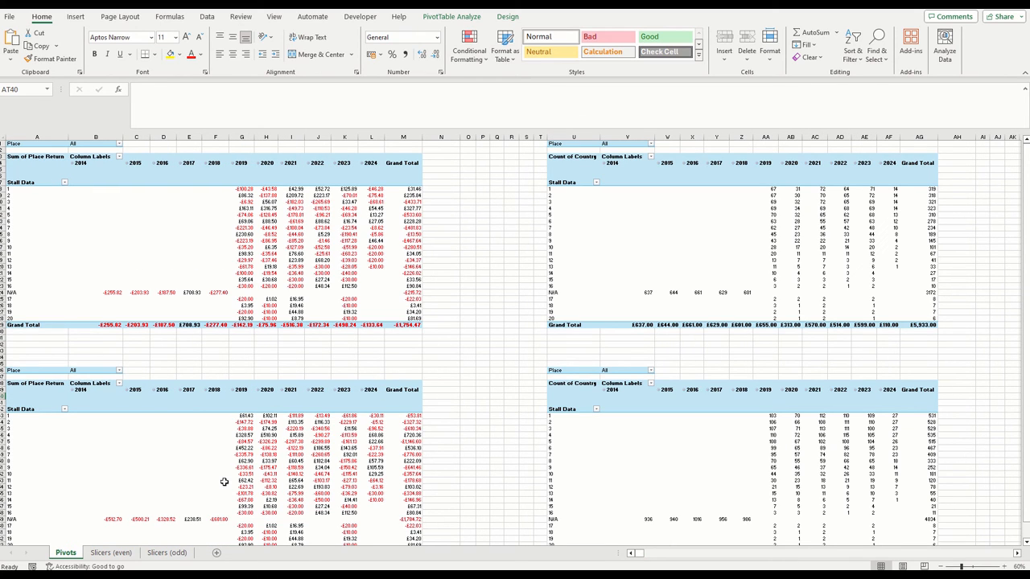
On Slicers (even), inspect the strike-rate formulas in cells G31, F13, D16 and F19
click(120, 554)
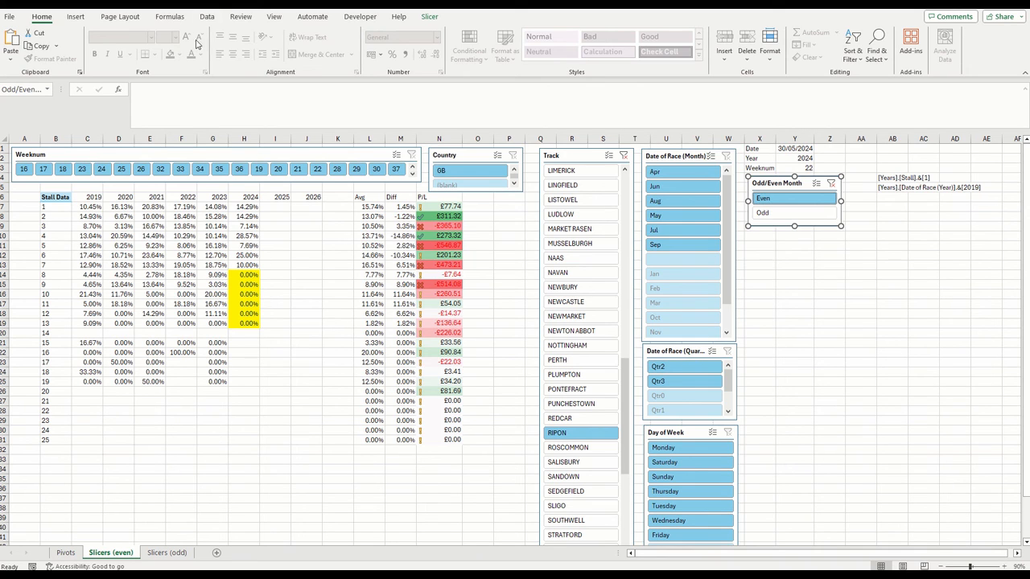
click(206, 16)
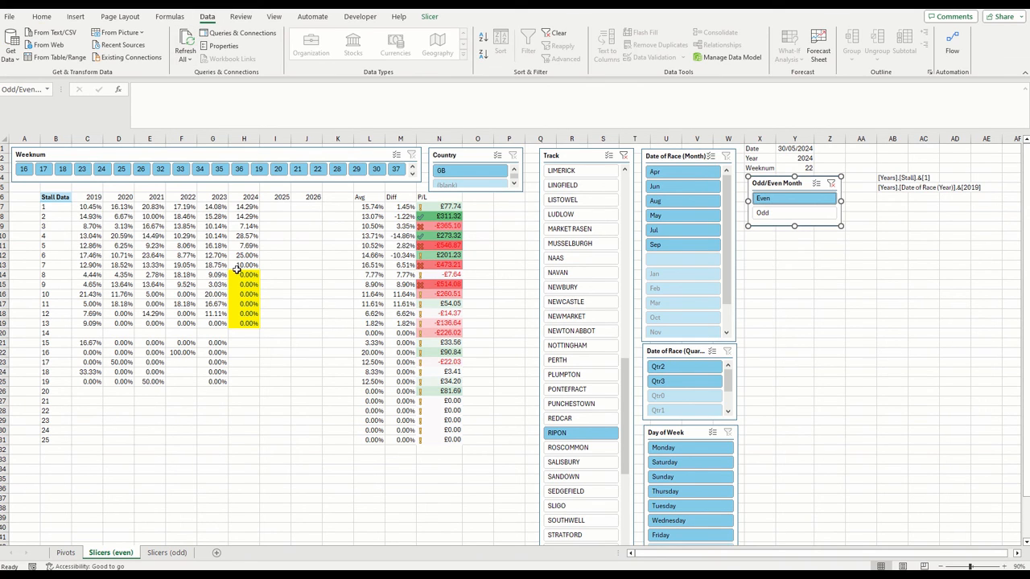
click(212, 440)
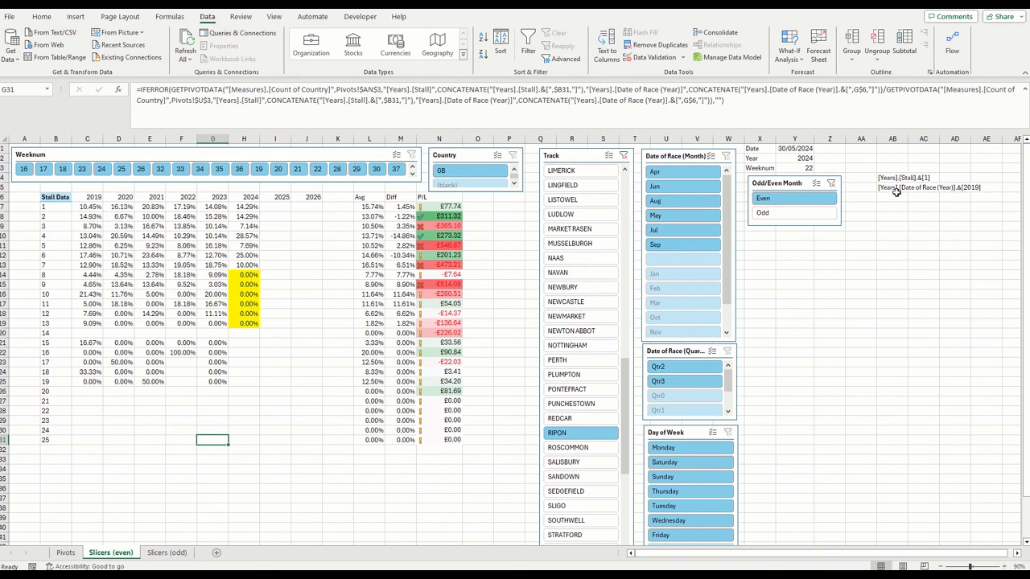
click(180, 267)
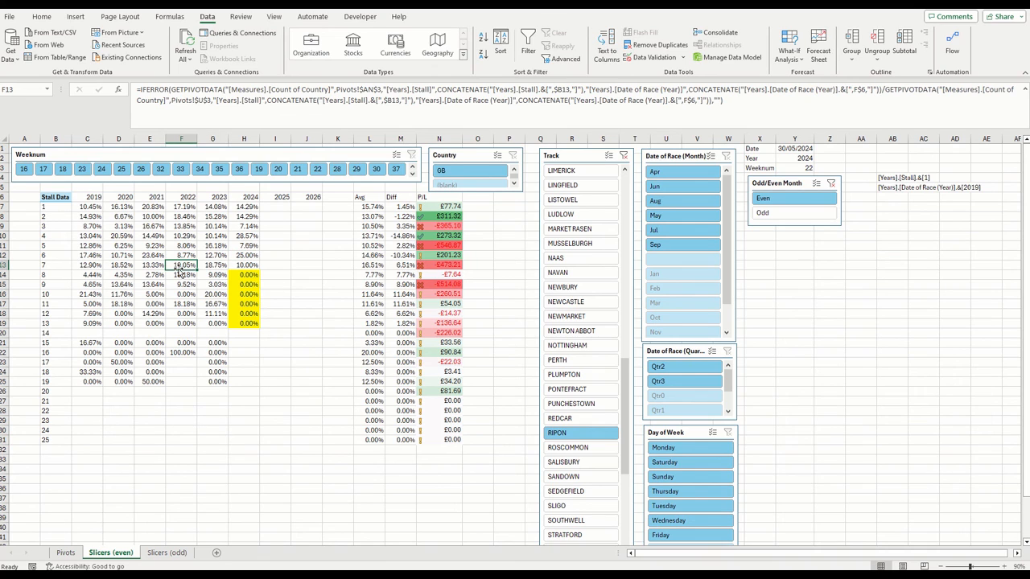
click(134, 295)
click(188, 323)
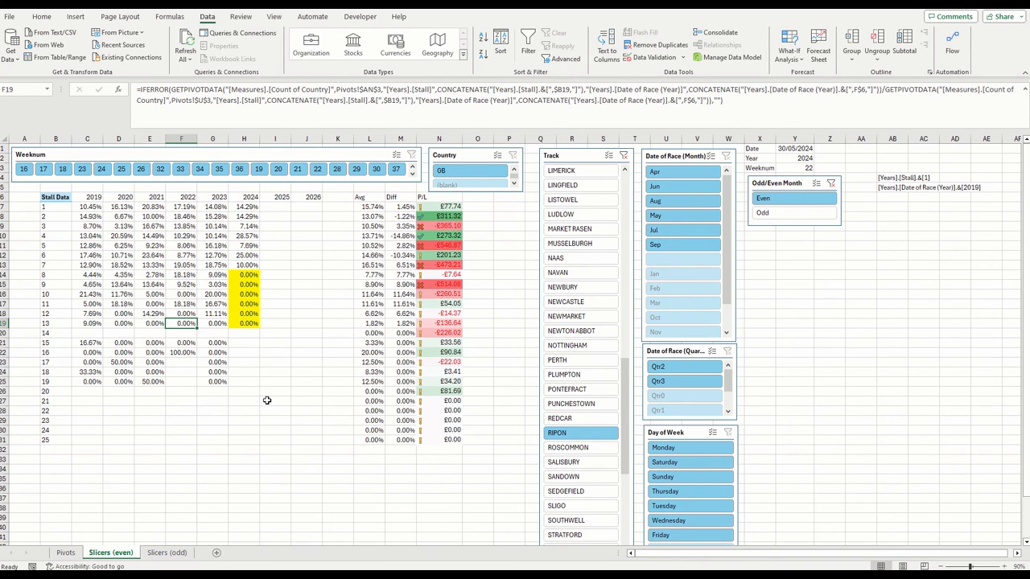